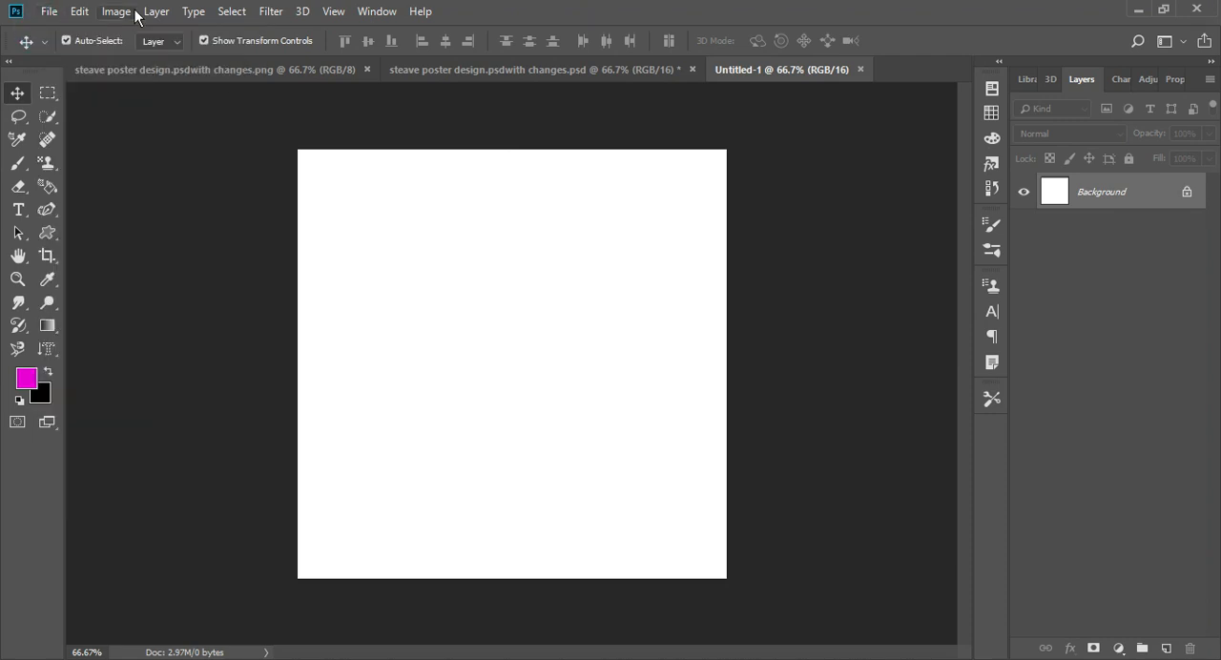
# - Check the dimensions and resolution of the new blank document in Image Size
pyautogui.click(117, 12)
pyautogui.click(143, 146)
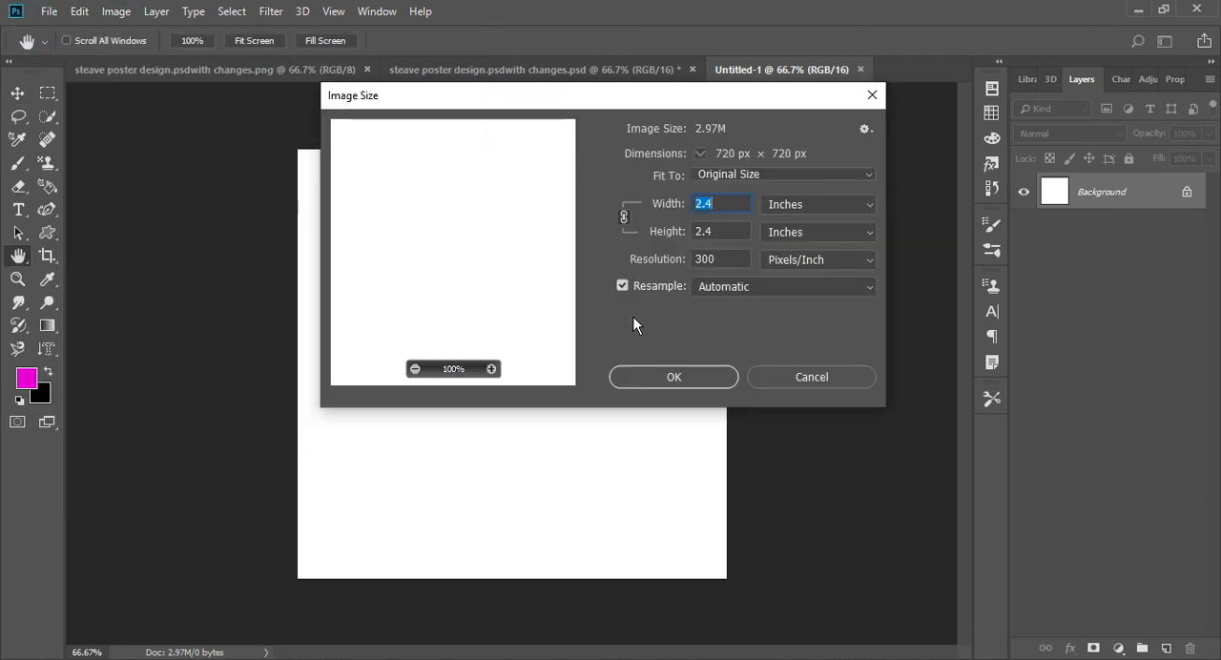
pyautogui.click(697, 382)
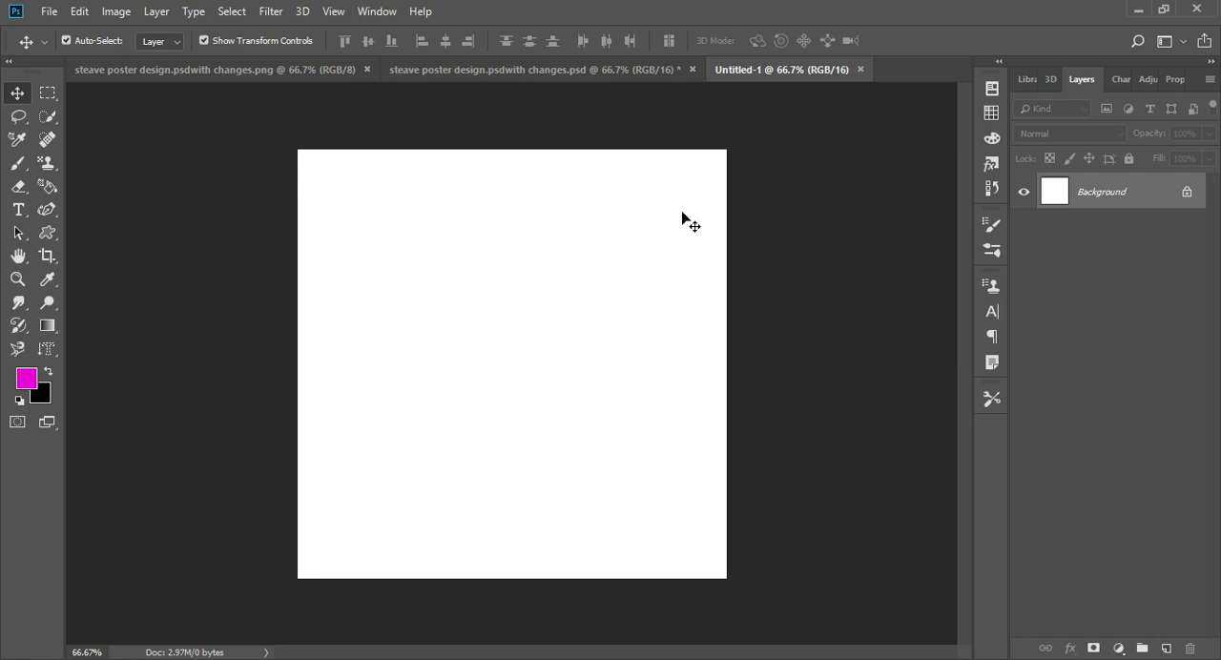
# - Add a solid color fill layer in 9c8b95 above the background and reduce its fill for a lighter tint
pyautogui.click(1118, 649)
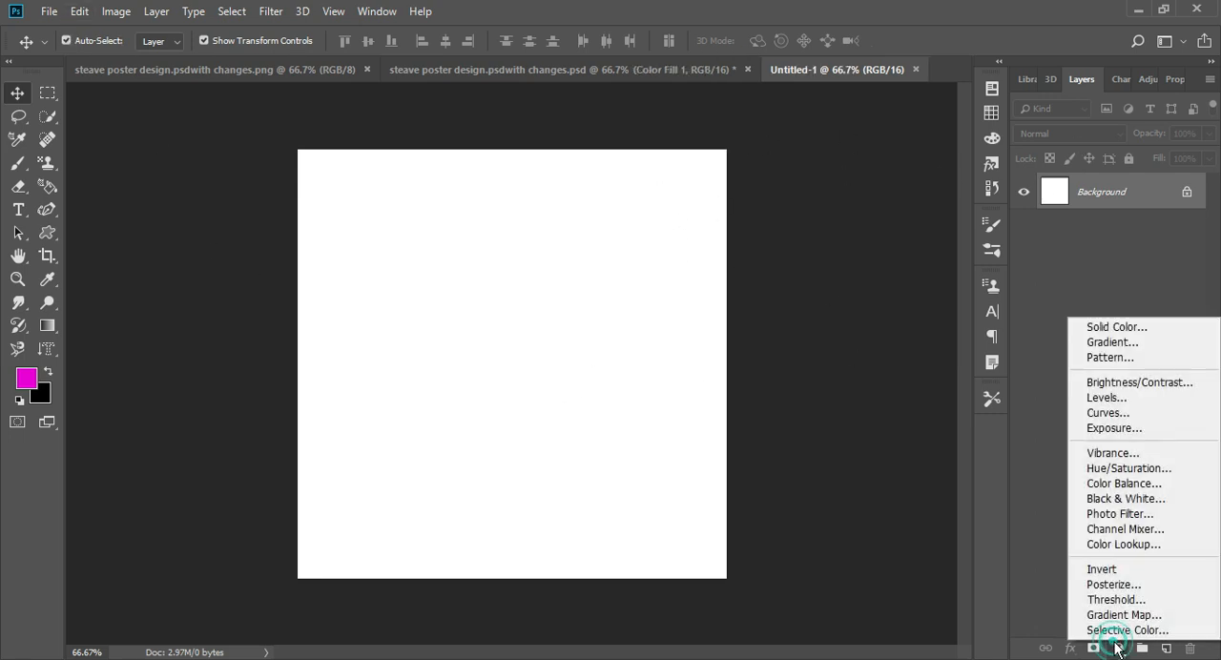
pyautogui.click(1097, 325)
pyautogui.write('9c8b95')
pyautogui.press('Return')
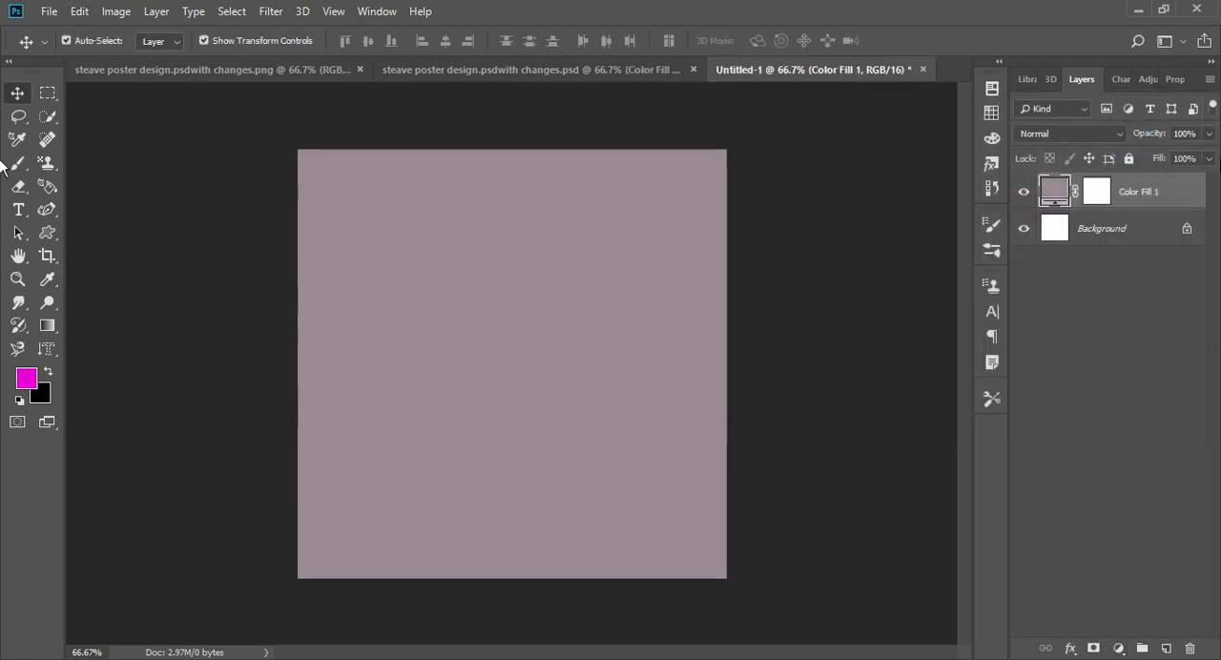
pyautogui.moveTo(1183, 158); pyautogui.dragTo(1167, 152)
pyautogui.click(1121, 406)
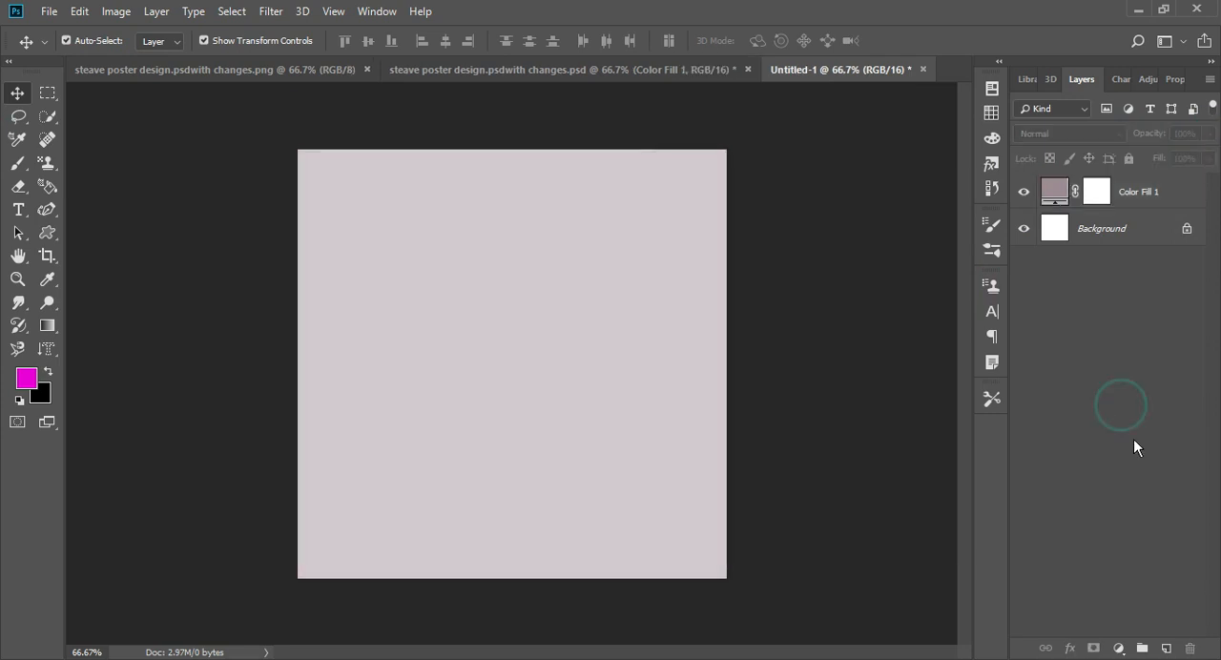
# - Add a gradient fill layer using the cyan-to-transparent blue preset above the color fill
pyautogui.click(1118, 648)
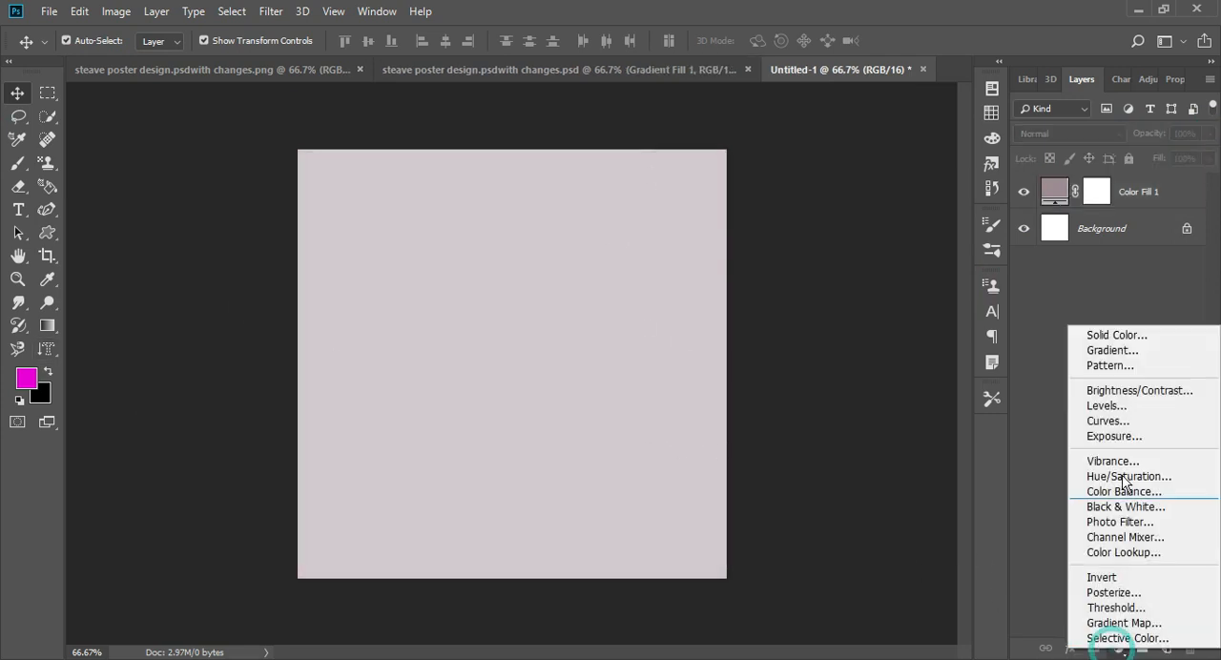
pyautogui.click(1130, 351)
pyautogui.click(1055, 85)
pyautogui.click(1028, 119)
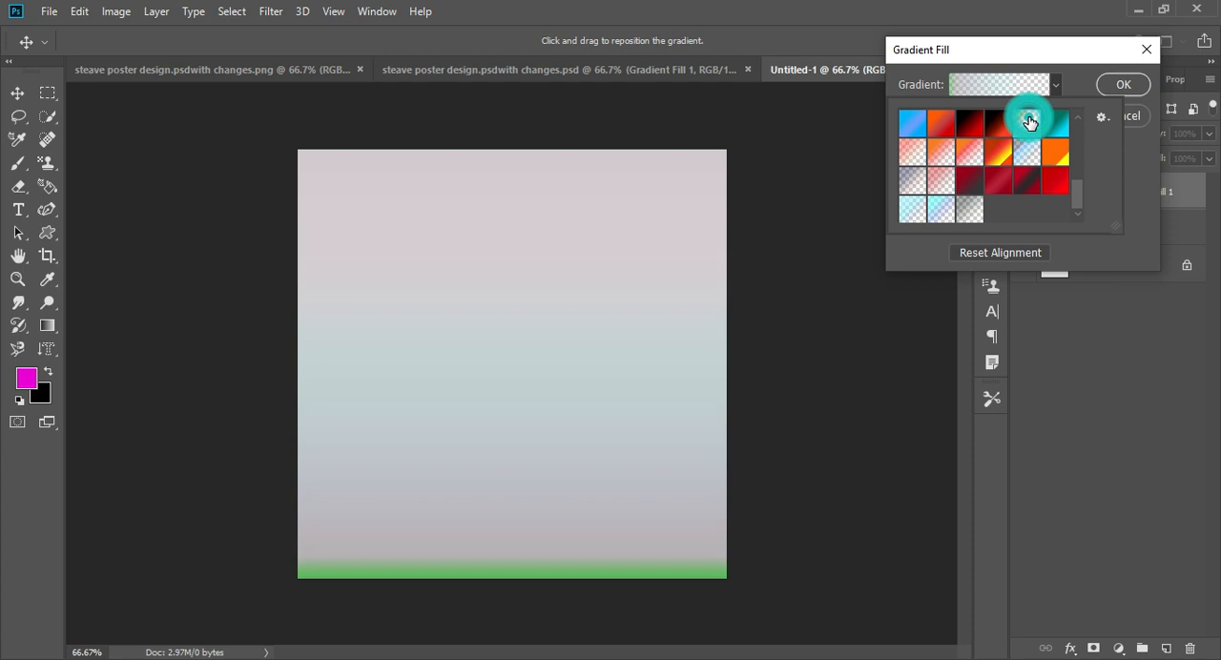
pyautogui.click(940, 214)
pyautogui.click(1130, 86)
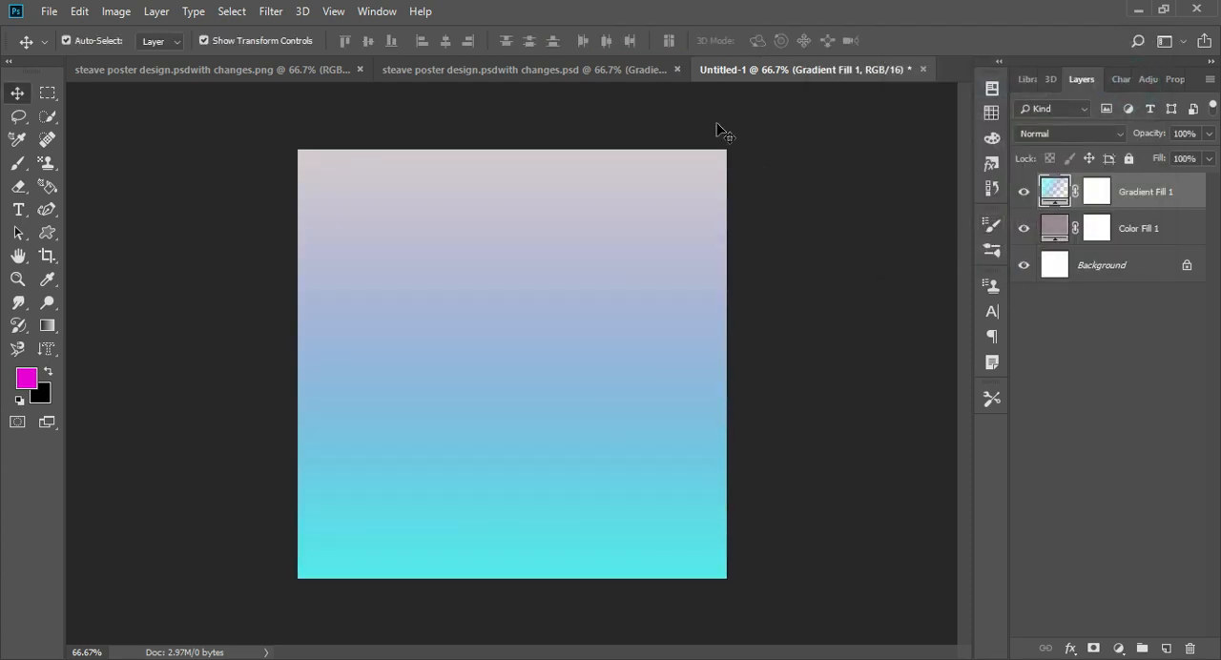
# - Add the designer's name as 100 pt Bebas Neue text near the lower-left of the canvas
pyautogui.click(18, 209)
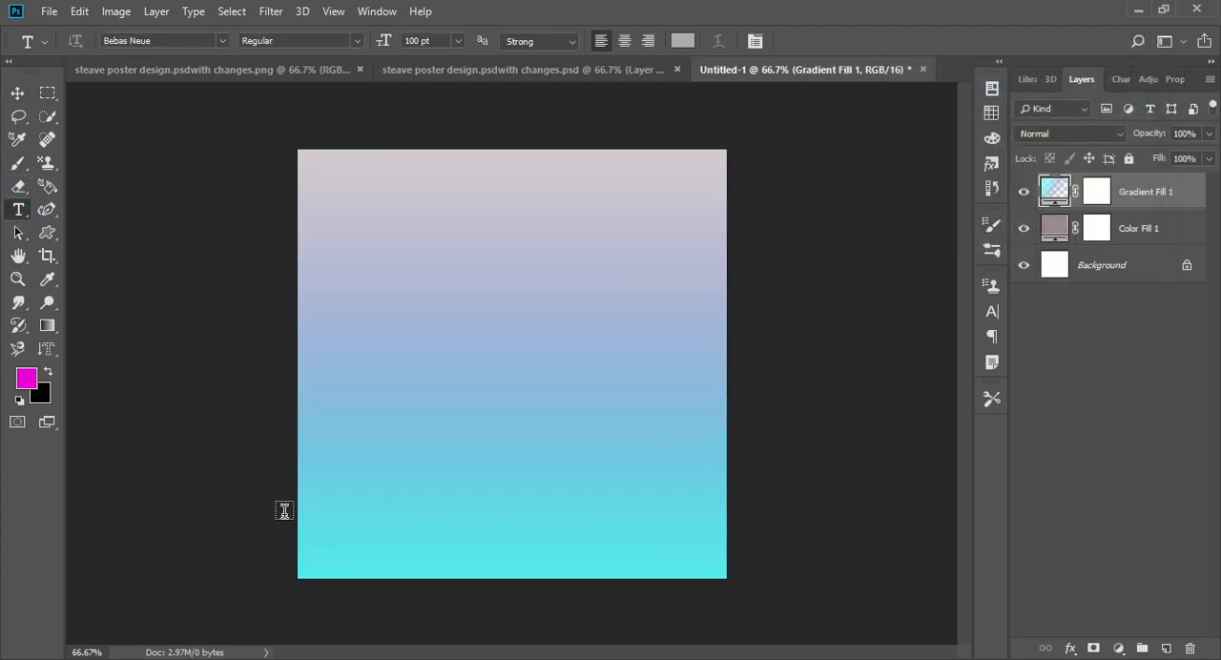
pyautogui.click(327, 544)
pyautogui.write('STRE')
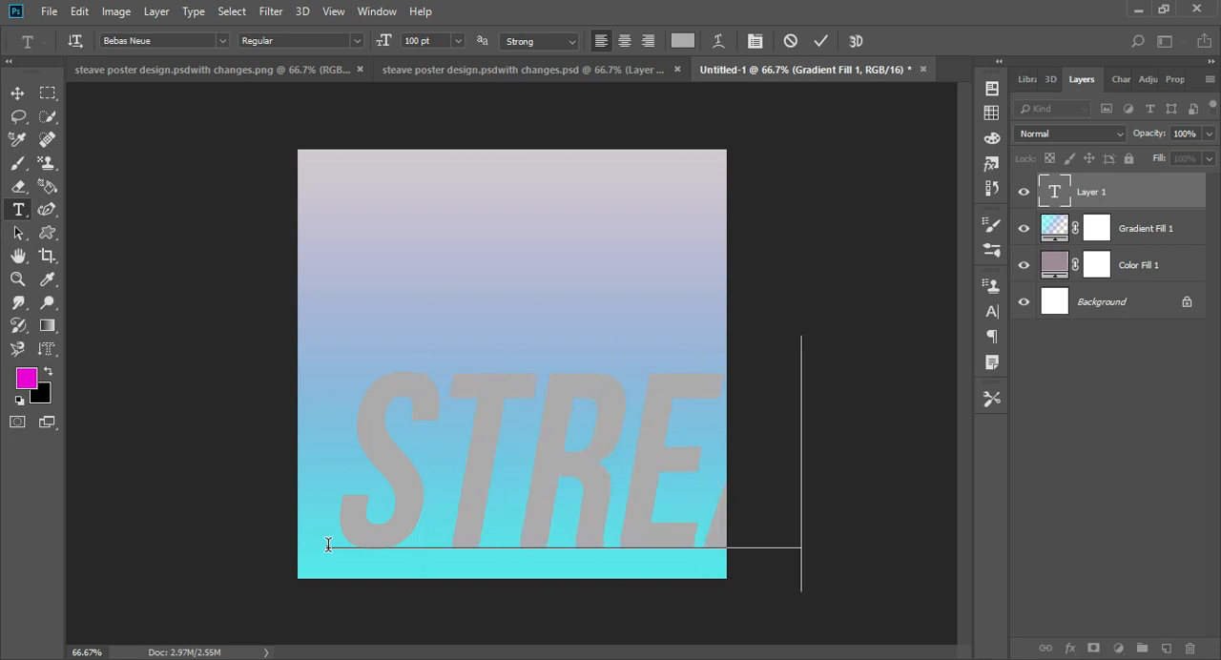
# - Scale the name text down to about 10 pt and place it near the canvas's lower-left corner
pyautogui.click(17, 94)
pyautogui.moveTo(591, 491); pyautogui.dragTo(649, 454)
pyautogui.moveTo(402, 512); pyautogui.dragTo(365, 487)
pyautogui.moveTo(317, 570); pyautogui.dragTo(899, 458)
pyautogui.moveTo(936, 441); pyautogui.dragTo(338, 531)
pyautogui.press('Return')
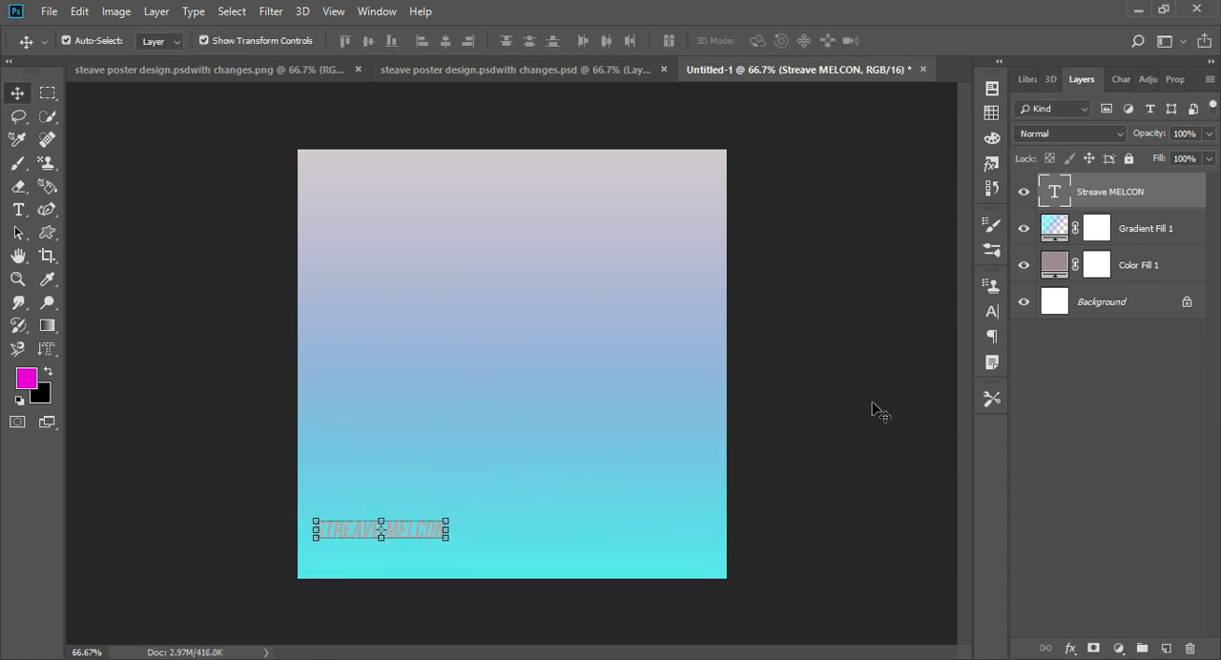
# - Set the color of the name text to black
pyautogui.click(819, 421)
pyautogui.click(408, 529)
pyautogui.click(993, 314)
pyautogui.click(929, 393)
pyautogui.moveTo(996, 321); pyautogui.dragTo(992, 421)
pyautogui.click(1122, 137)
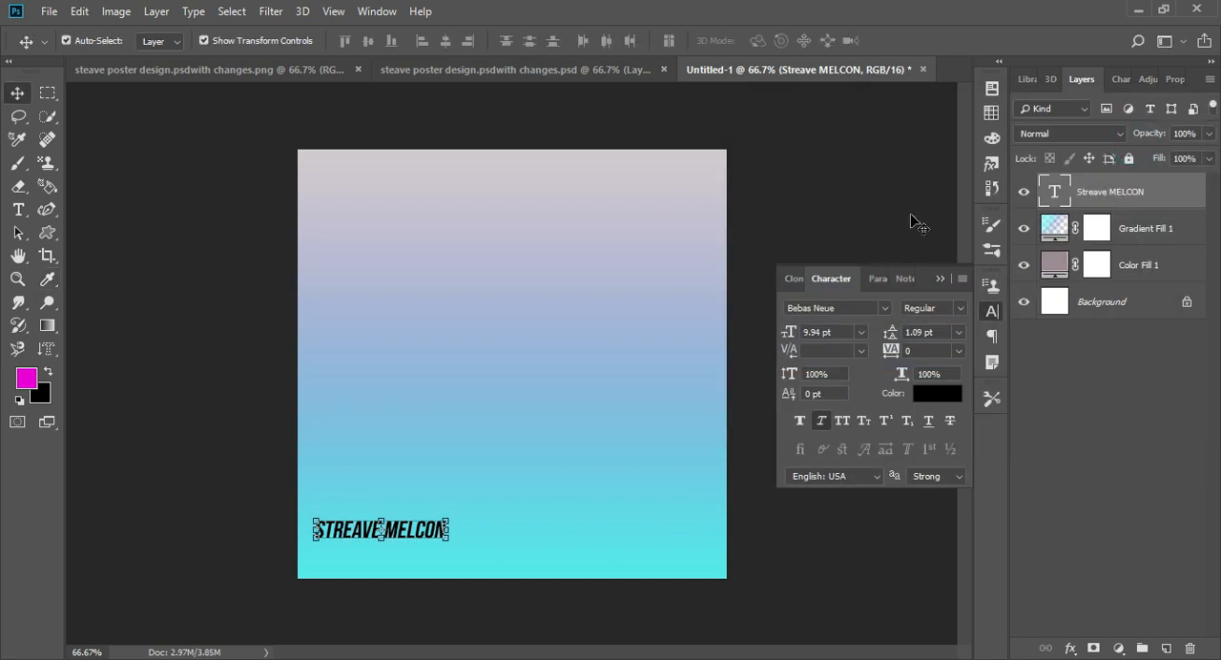
pyautogui.click(914, 222)
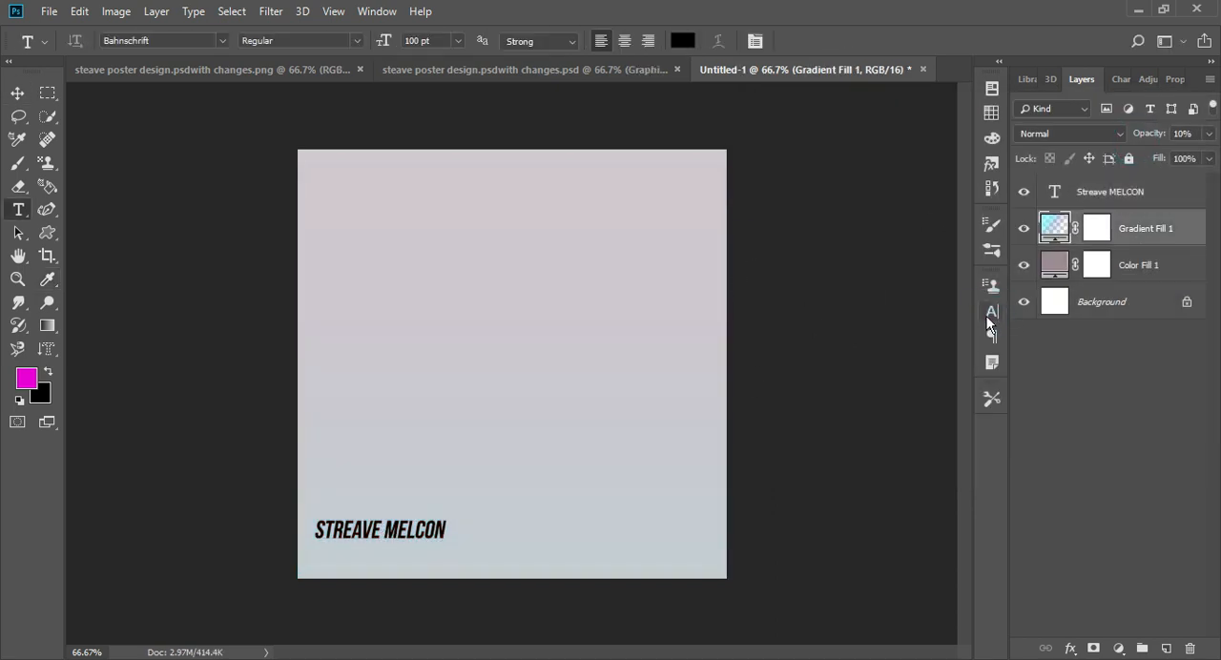
pyautogui.click(989, 318)
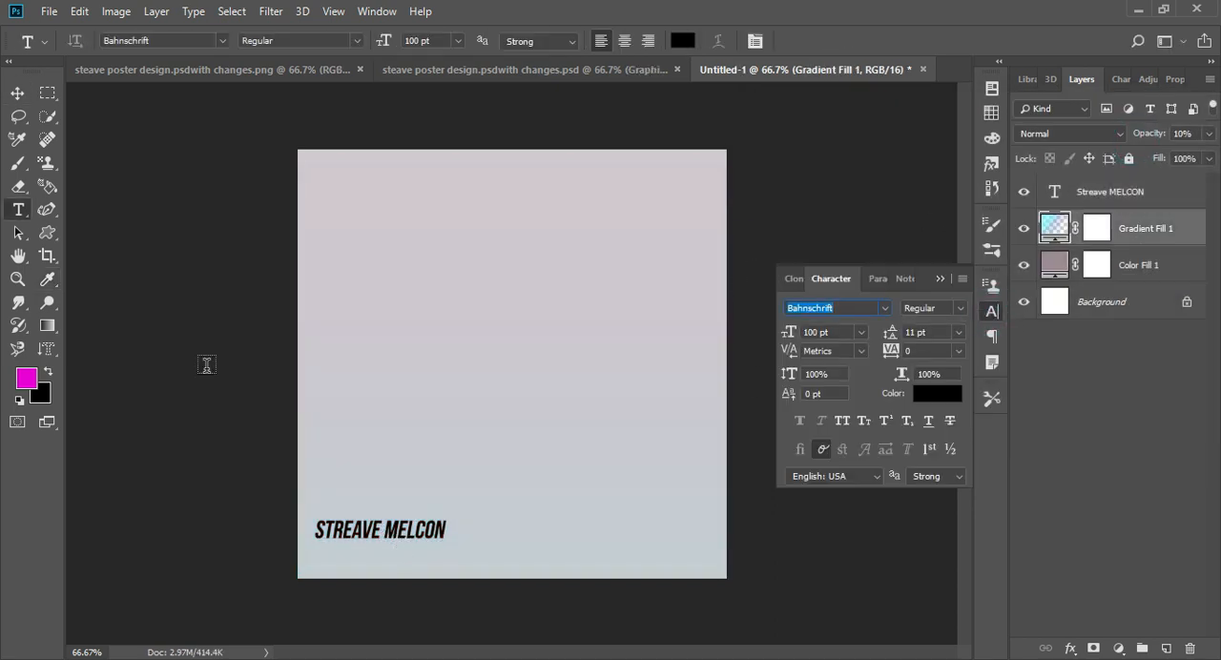
# - Change the font of the name text layer to Ash
pyautogui.press('v')
pyautogui.click(1093, 191)
pyautogui.click(987, 317)
pyautogui.click(885, 310)
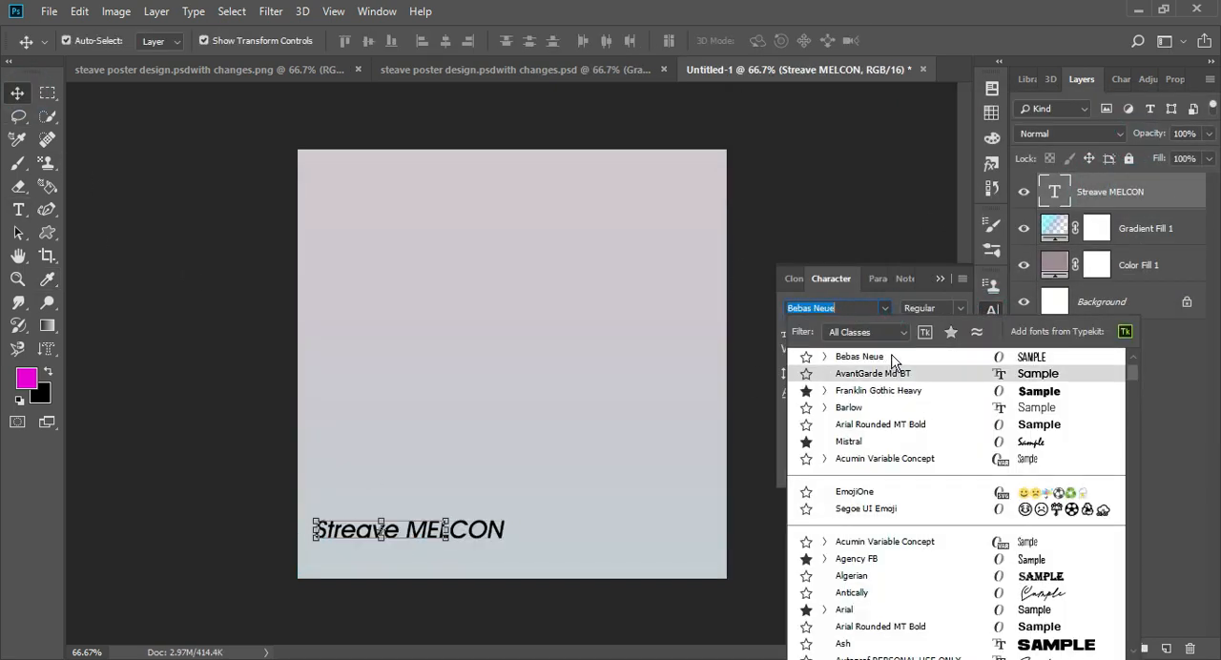
pyautogui.click(848, 645)
pyautogui.click(993, 314)
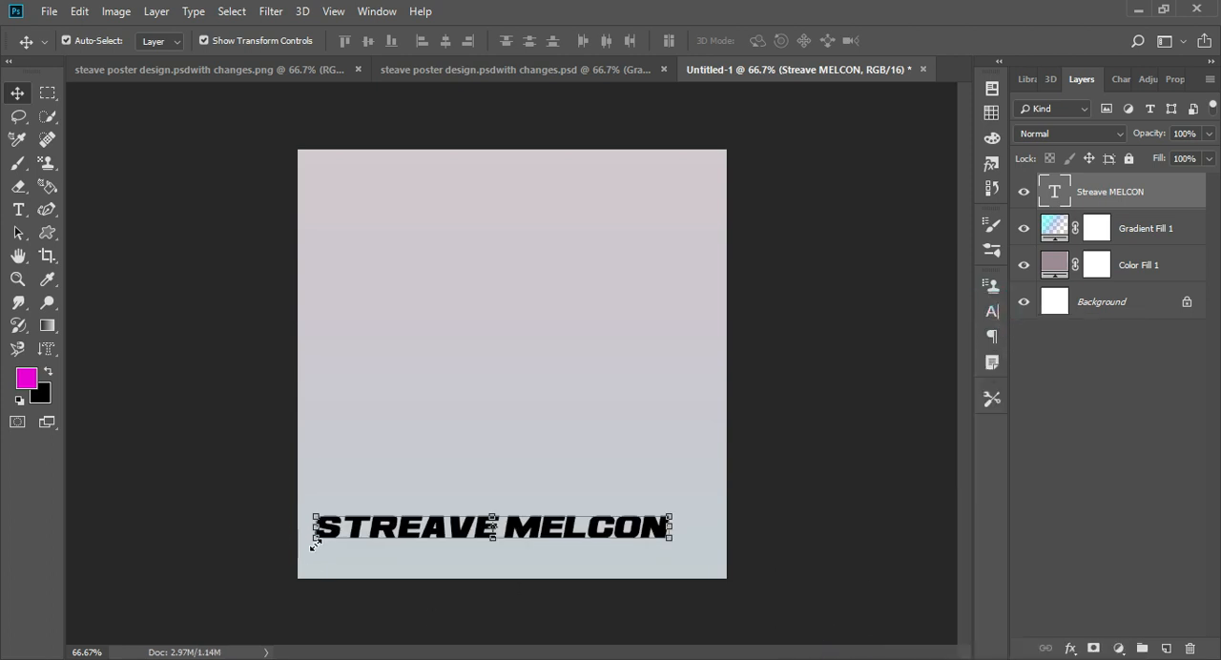
# - Try to shrink the name text, and undo the recent text and gradient opacity edits
pyautogui.moveTo(315, 543); pyautogui.dragTo(506, 486)
pyautogui.hotkey('ctrl', 'z')
pyautogui.click(766, 382)
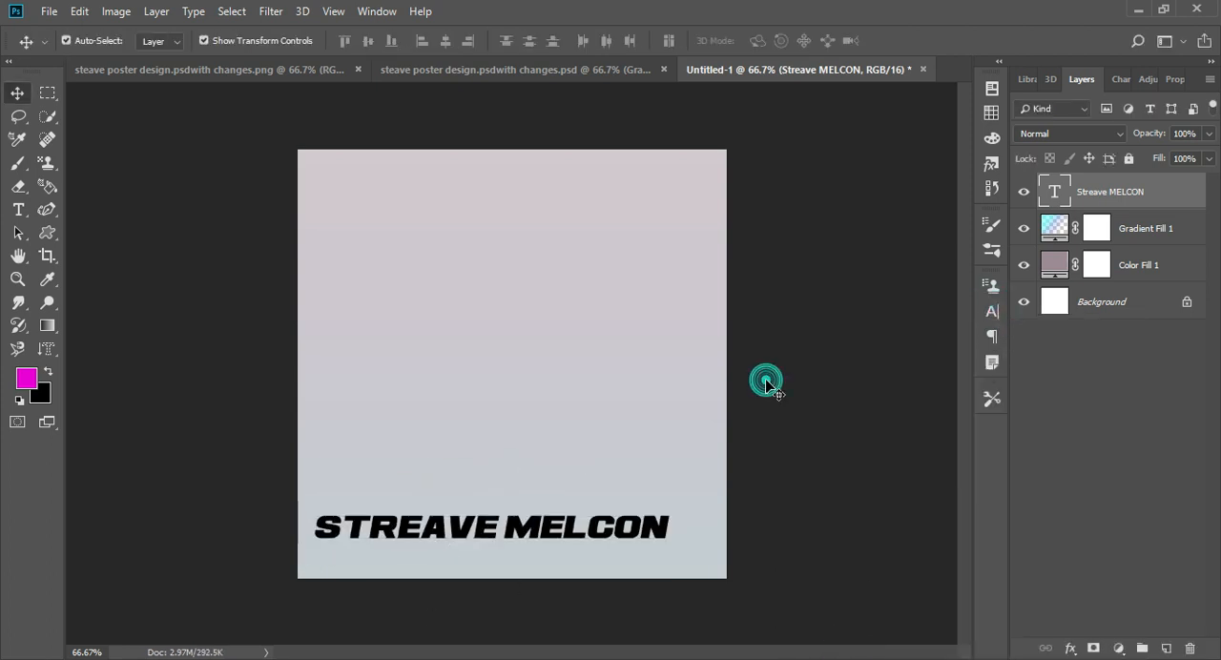
pyautogui.hotkey('ctrl', 'z')
# - Reposition the designer's name in the lower part of the canvas and set its font to Ash
pyautogui.moveTo(348, 533); pyautogui.dragTo(417, 555)
pyautogui.press('Return')
pyautogui.click(992, 313)
pyautogui.click(879, 309)
pyautogui.click(875, 366)
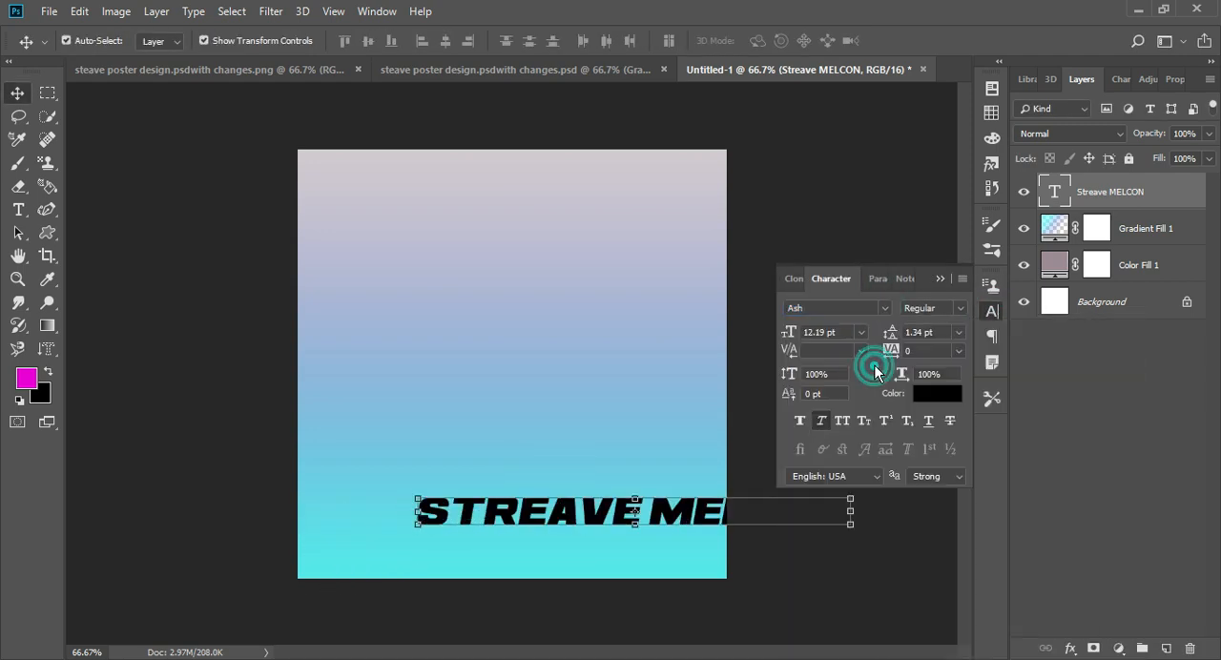
pyautogui.click(992, 314)
# - Scale the Ash name text down and place it in the canvas's lower-left corner
pyautogui.moveTo(419, 513); pyautogui.dragTo(347, 541)
pyautogui.press('Return')
pyautogui.click(210, 400)
# - Add a new text layer reading "Graphic Designer" in Ash at 100 pt
pyautogui.click(19, 209)
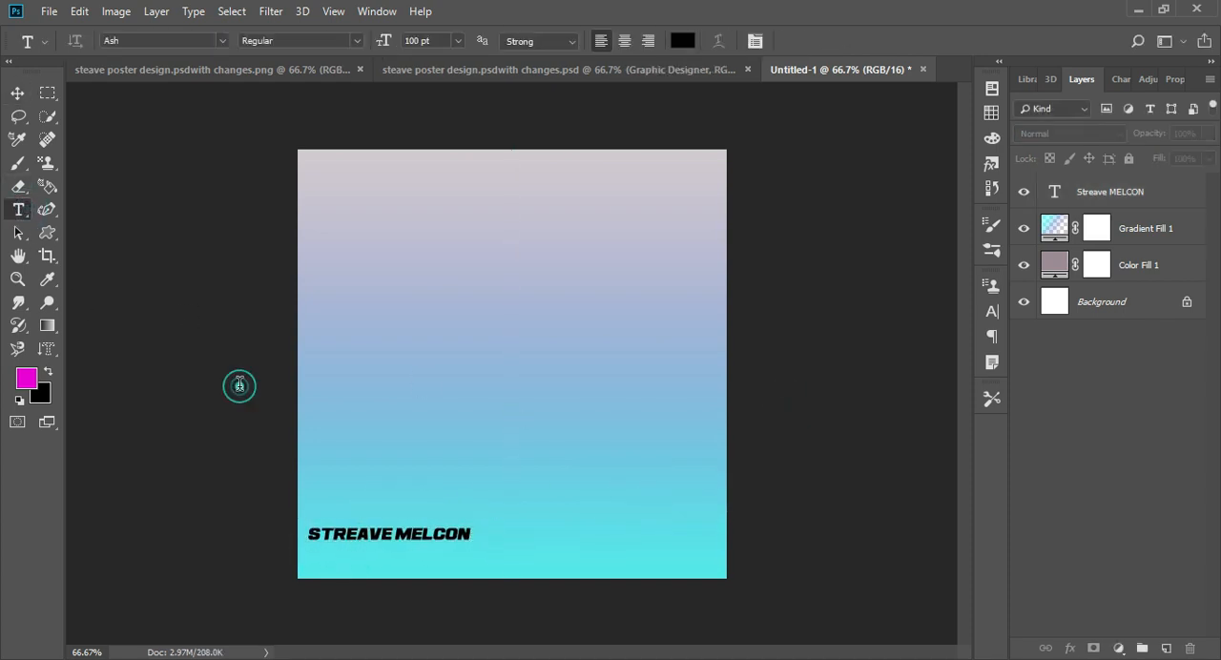
pyautogui.click(240, 385)
pyautogui.write('CR')
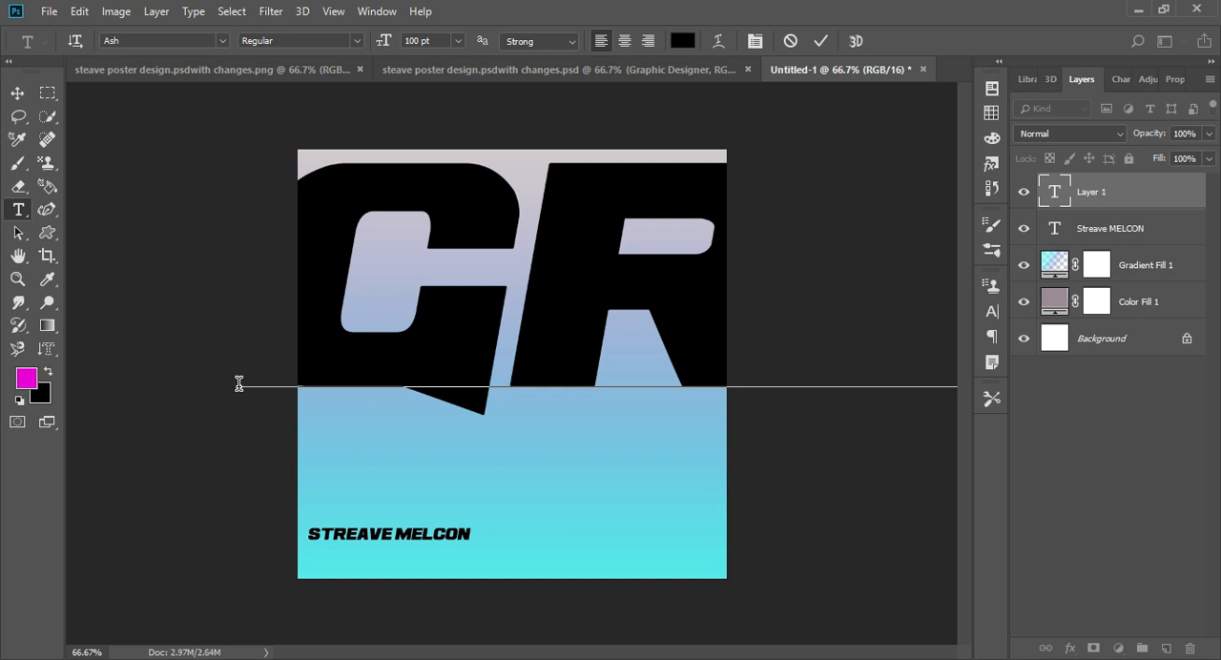
pyautogui.hotkey('ctrl', 'Return')
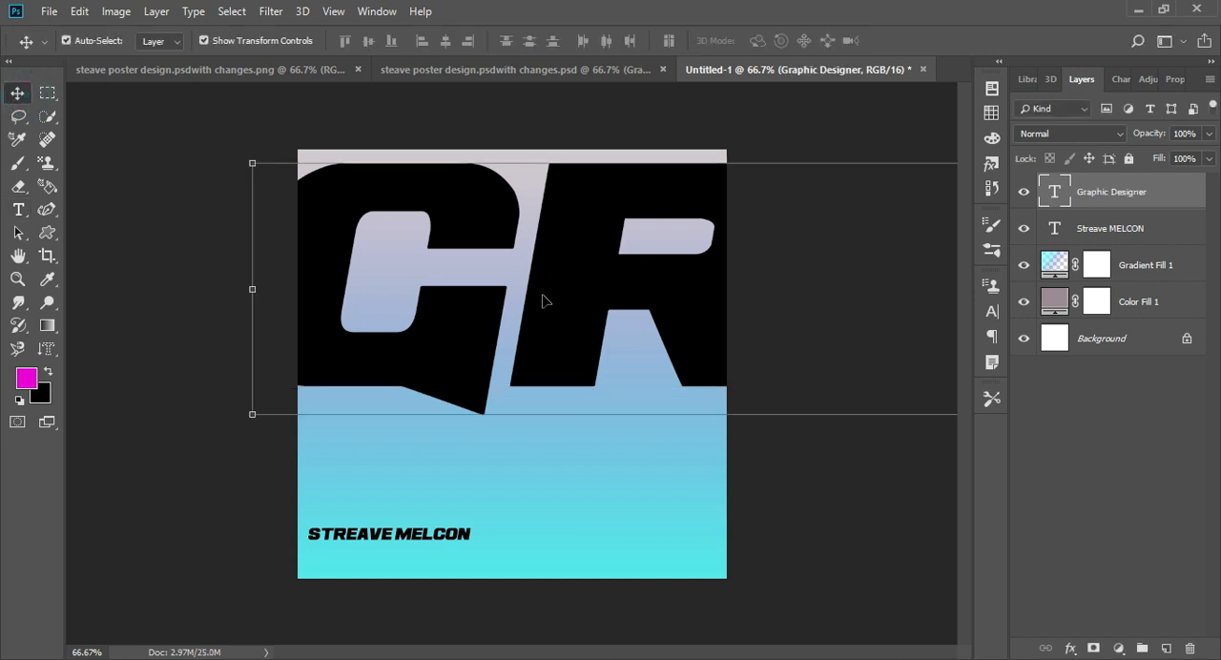
# - Scale the "Graphic Designer" text down to about 1.65 in wide and place it just above the designer's name
pyautogui.moveTo(250, 416); pyautogui.dragTo(770, 424)
pyautogui.moveTo(836, 373); pyautogui.dragTo(303, 384)
pyautogui.moveTo(240, 434); pyautogui.dragTo(911, 387)
pyautogui.moveTo(902, 326); pyautogui.dragTo(104, 413)
pyautogui.moveTo(112, 475); pyautogui.dragTo(836, 421)
pyautogui.moveTo(902, 400); pyautogui.dragTo(147, 445)
pyautogui.moveTo(82, 466); pyautogui.dragTo(542, 430)
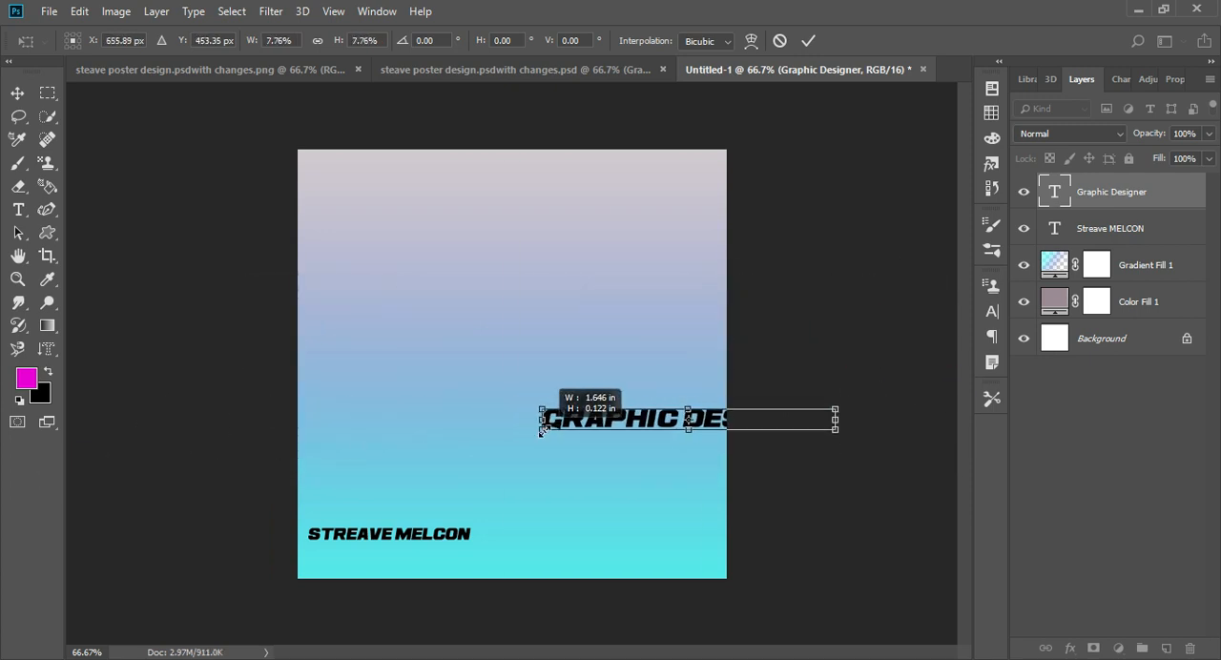
pyautogui.moveTo(615, 418); pyautogui.dragTo(417, 492)
pyautogui.press('Return')
# - Set the font of the "Graphic Designer" text to Bahnschrift
pyautogui.click(992, 310)
pyautogui.click(807, 308)
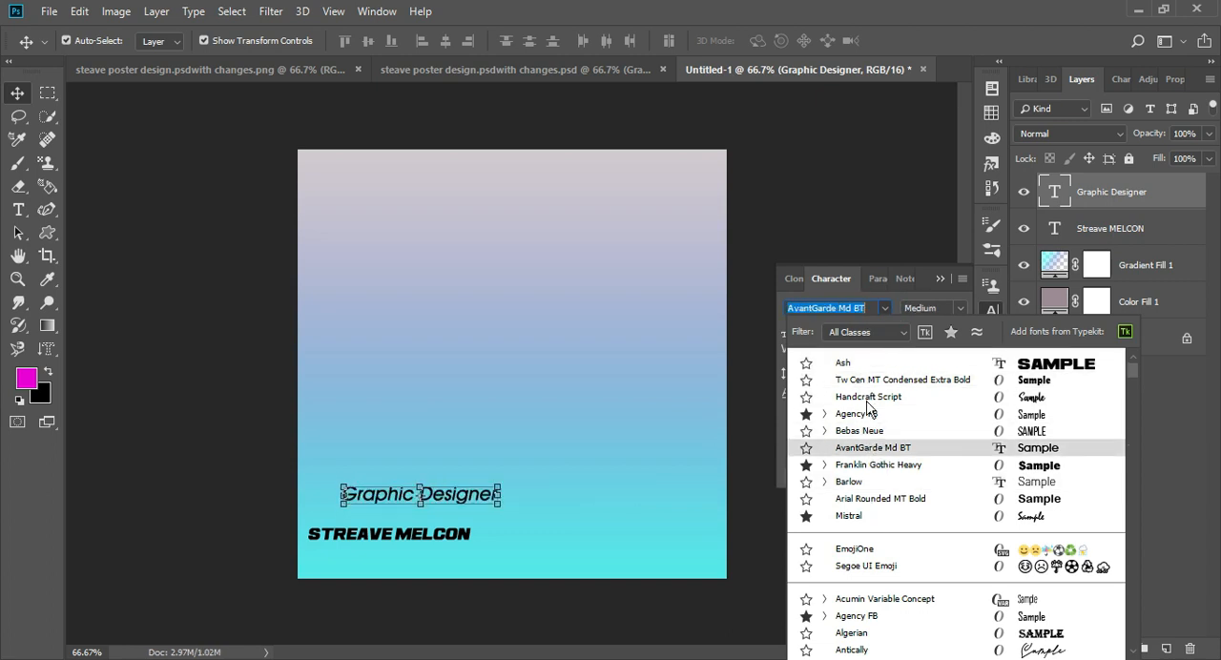
pyautogui.scroll(-4, 858, 553)
pyautogui.click(858, 617)
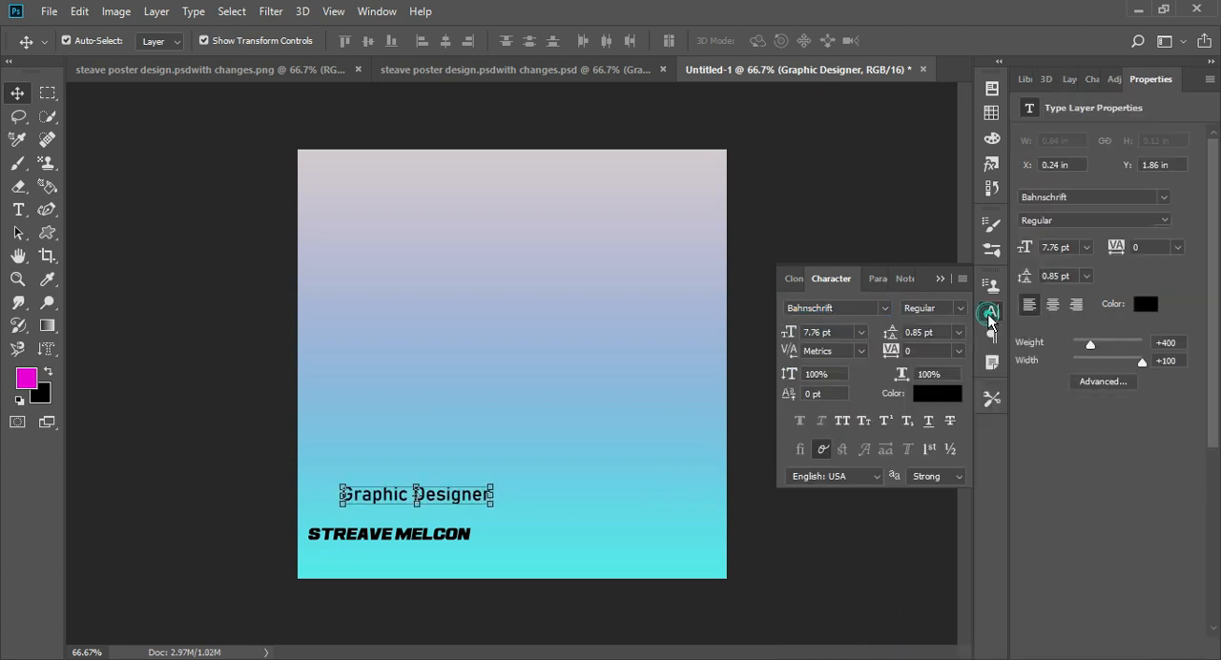
pyautogui.click(992, 310)
# - Scale the "Graphic Designer" text to about 79% and place it directly below the designer's name
pyautogui.moveTo(363, 496); pyautogui.dragTo(343, 556)
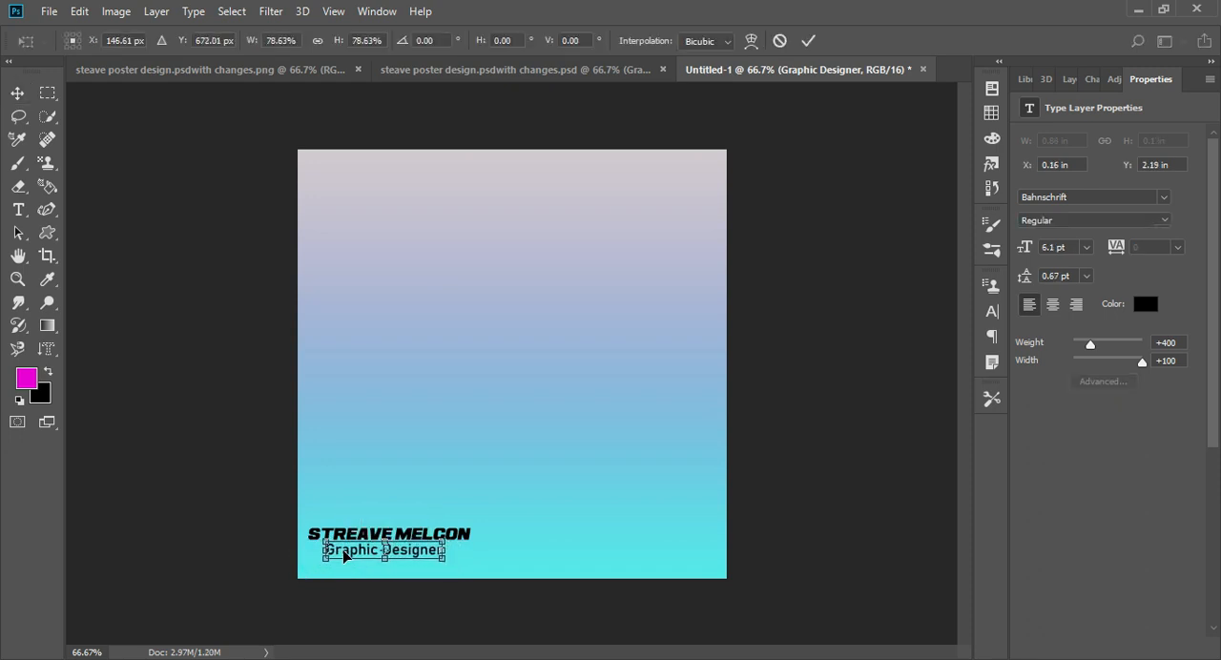
pyautogui.press('Return')
pyautogui.click(881, 506)
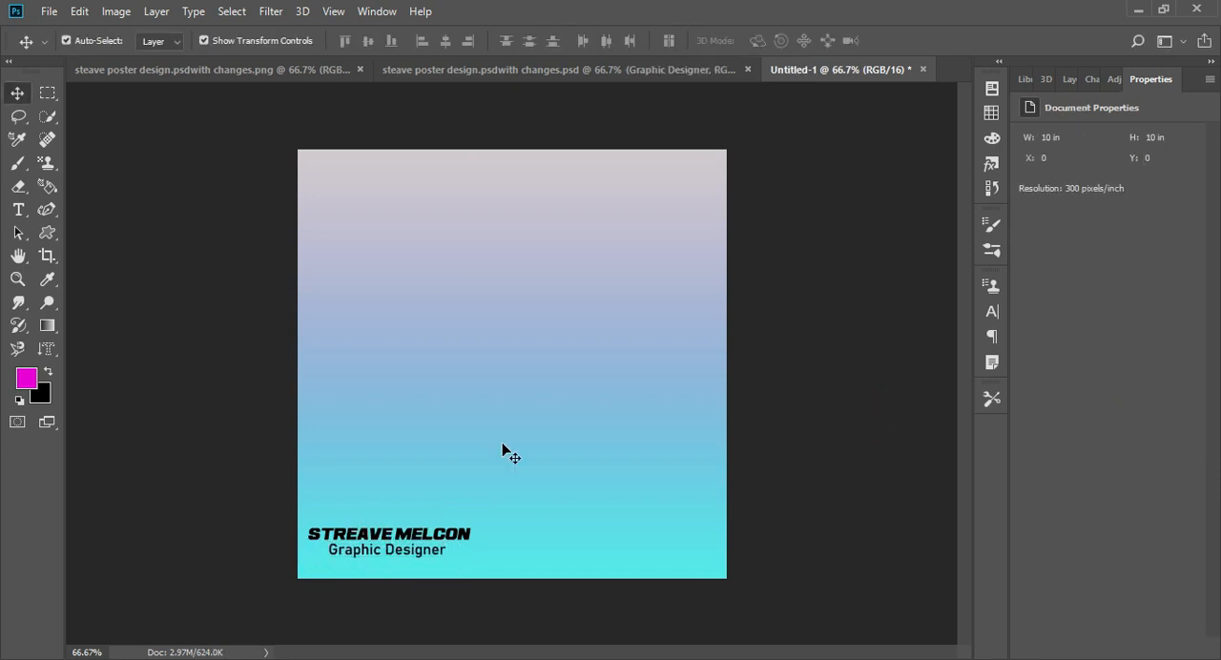
# - Draw an unfilled rectangle with a 22 px black stroke, about 331 × 426 px, in the lower half of the canvas
pyautogui.click(1069, 80)
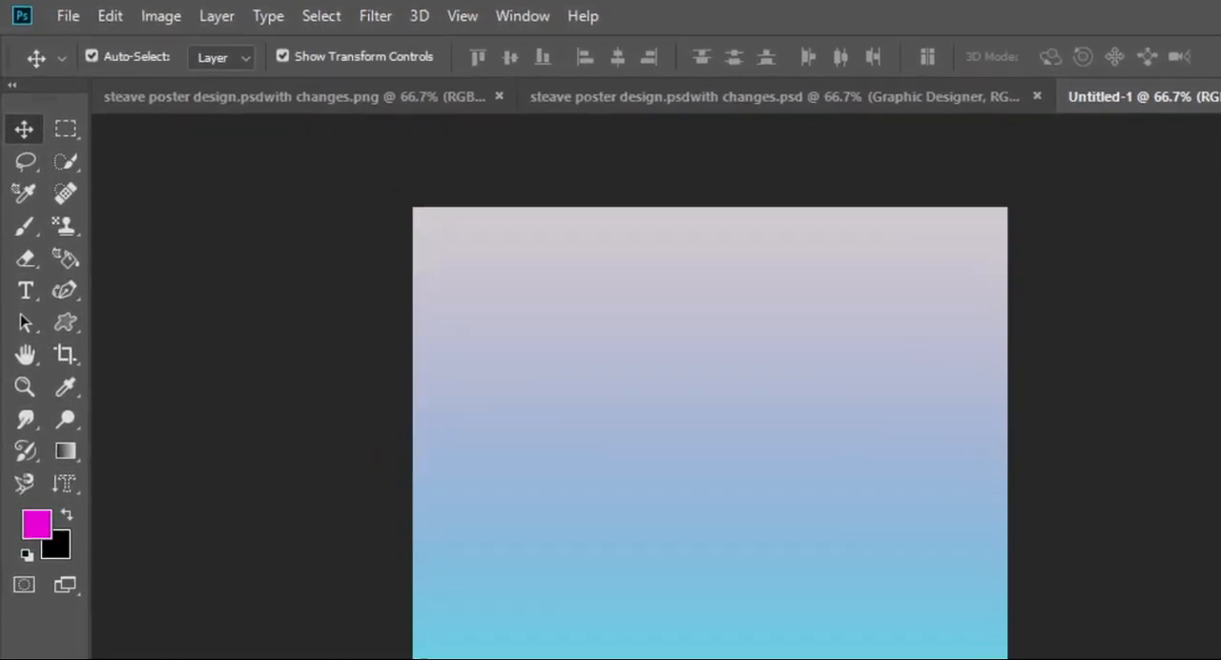
pyautogui.click(65, 322)
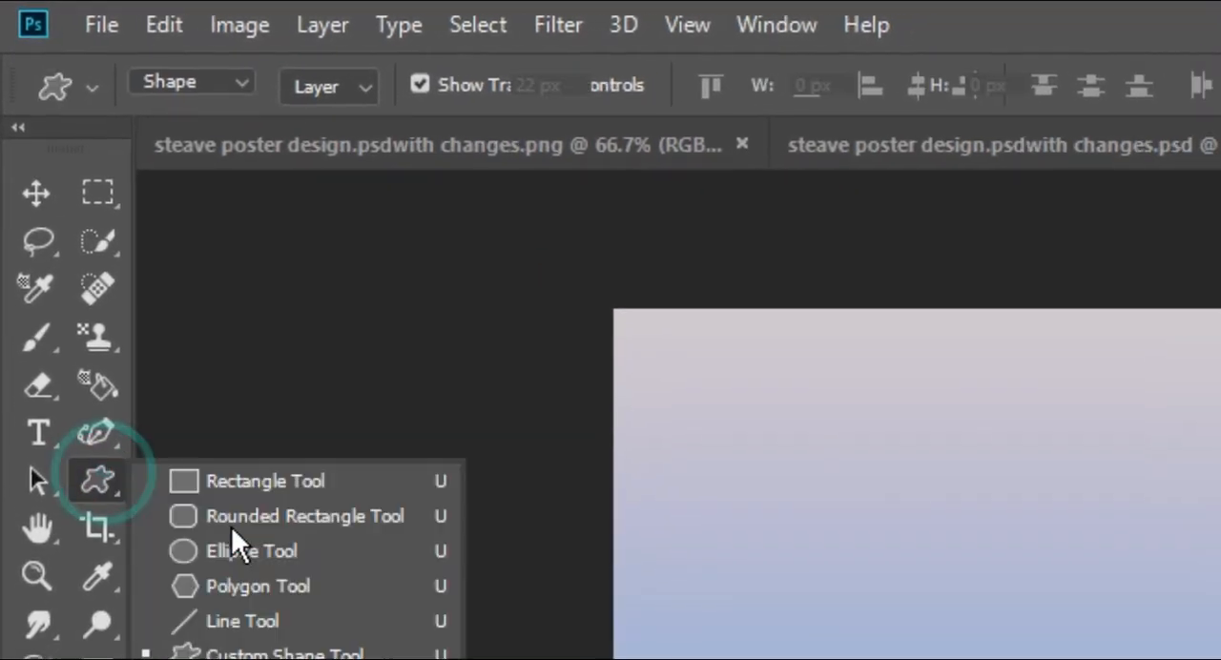
pyautogui.click(231, 525)
pyautogui.click(98, 479)
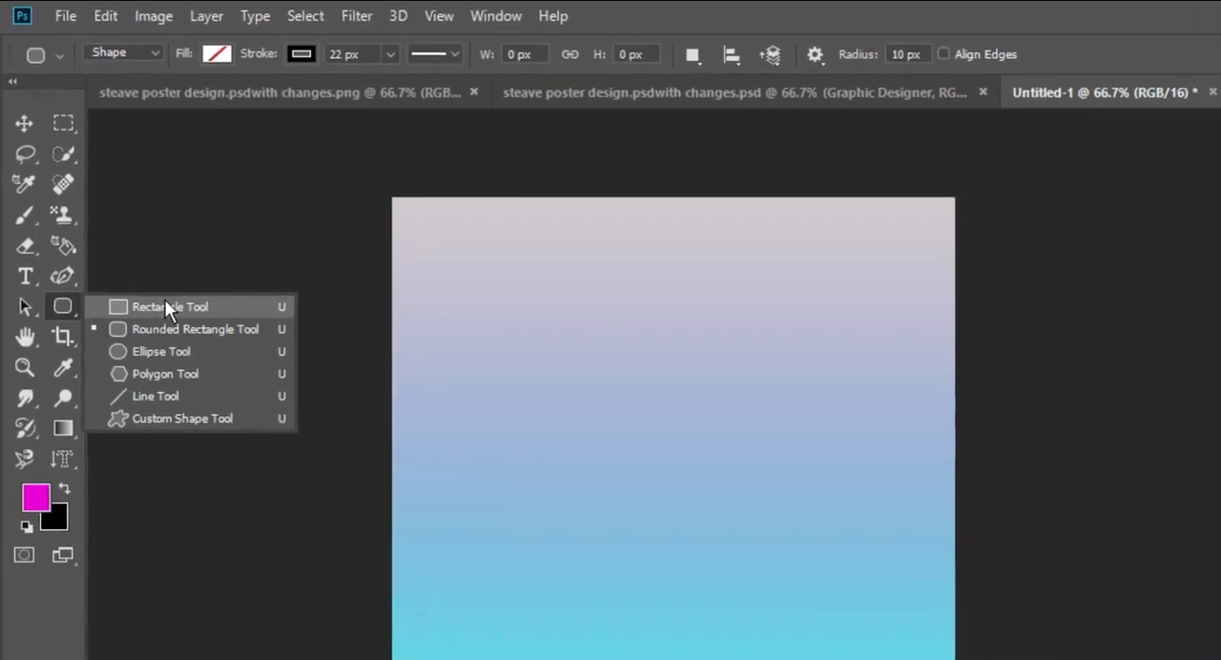
pyautogui.click(259, 472)
pyautogui.moveTo(746, 356); pyautogui.dragTo(516, 651)
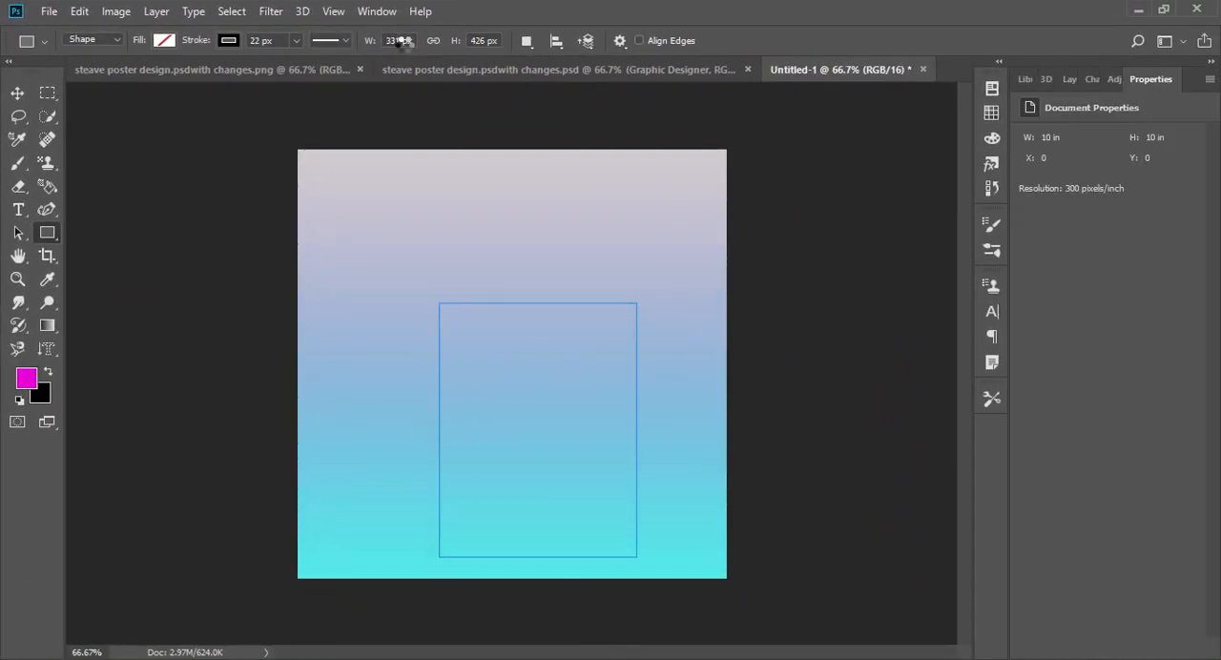
# - Create a second rectangle of 800 × 800 px and delete it
pyautogui.click(471, 308)
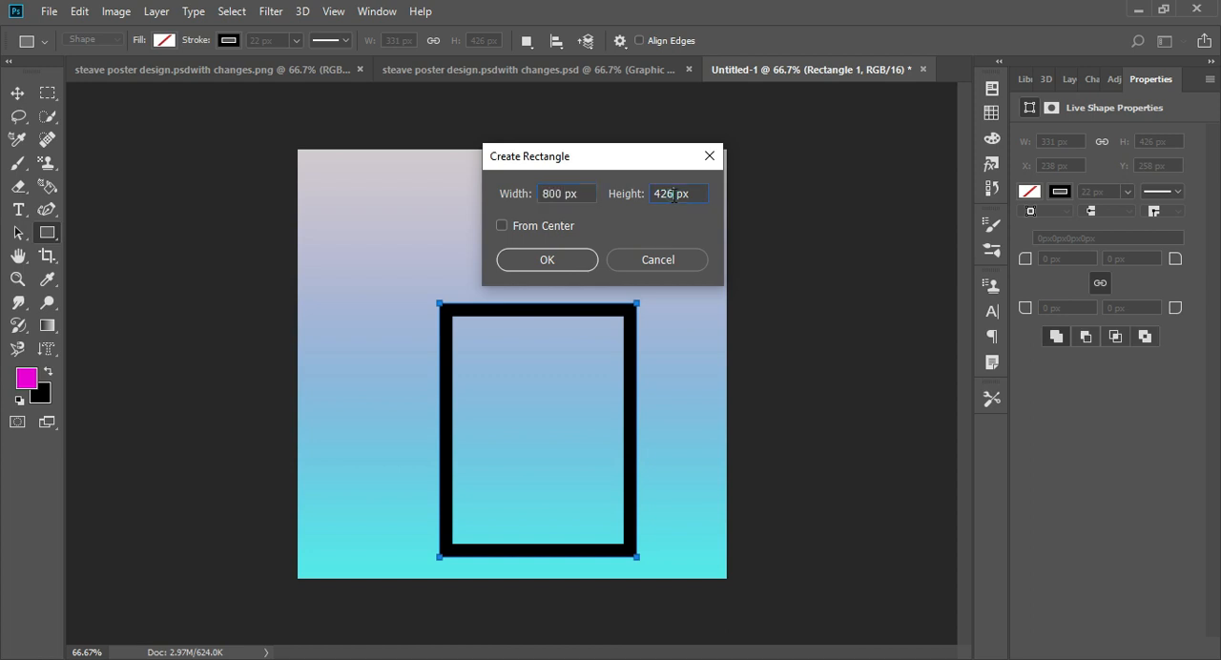
pyautogui.click(593, 264)
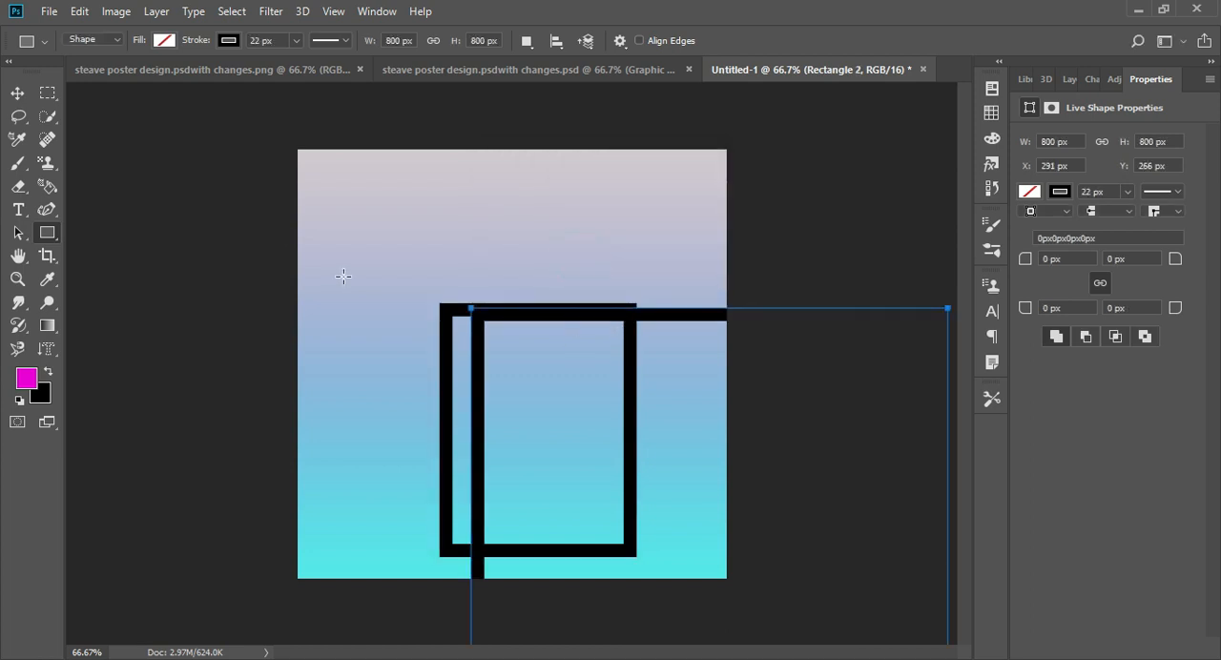
pyautogui.press('v')
pyautogui.moveTo(569, 319); pyautogui.dragTo(406, 177)
pyautogui.press('Delete')
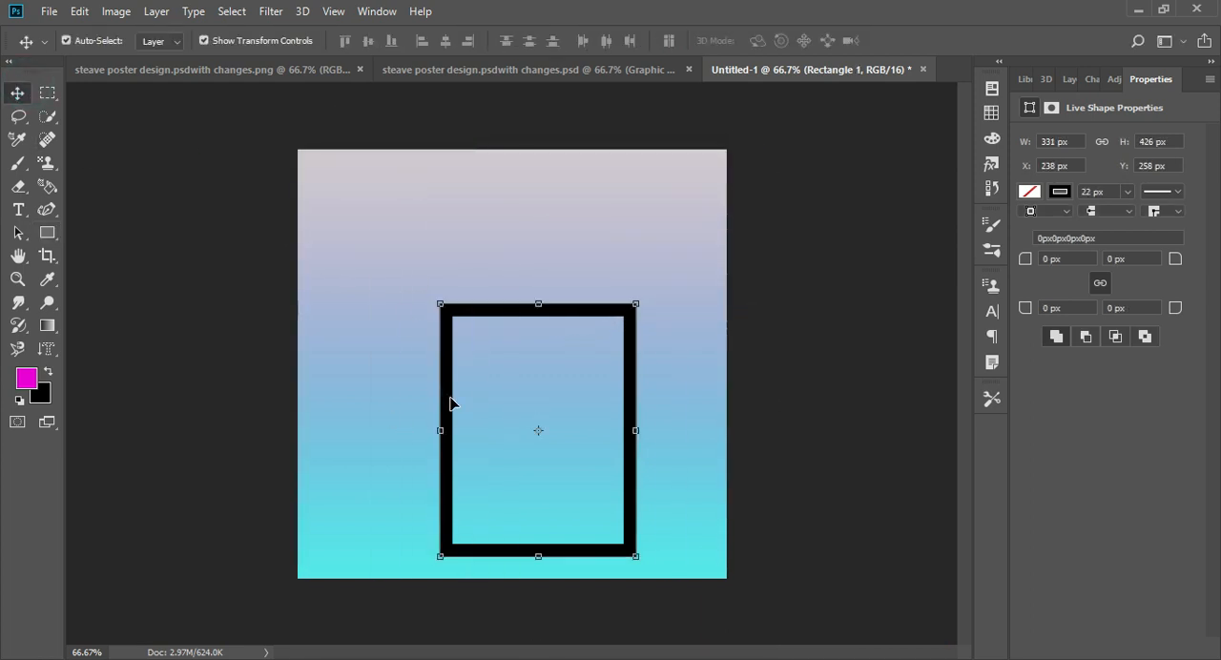
# - Move the rectangle toward the canvas's center and replace its stroke with a solid black fill
pyautogui.moveTo(450, 403); pyautogui.dragTo(416, 352)
pyautogui.click(47, 233)
pyautogui.click(228, 40)
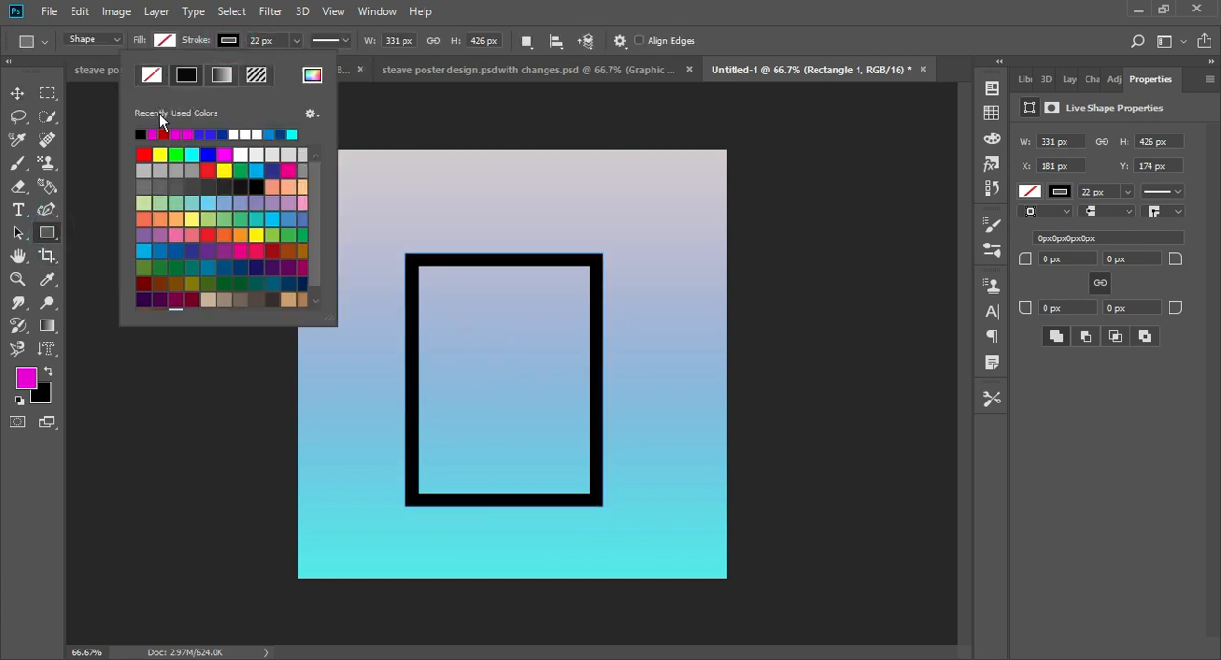
pyautogui.click(152, 75)
pyautogui.click(164, 40)
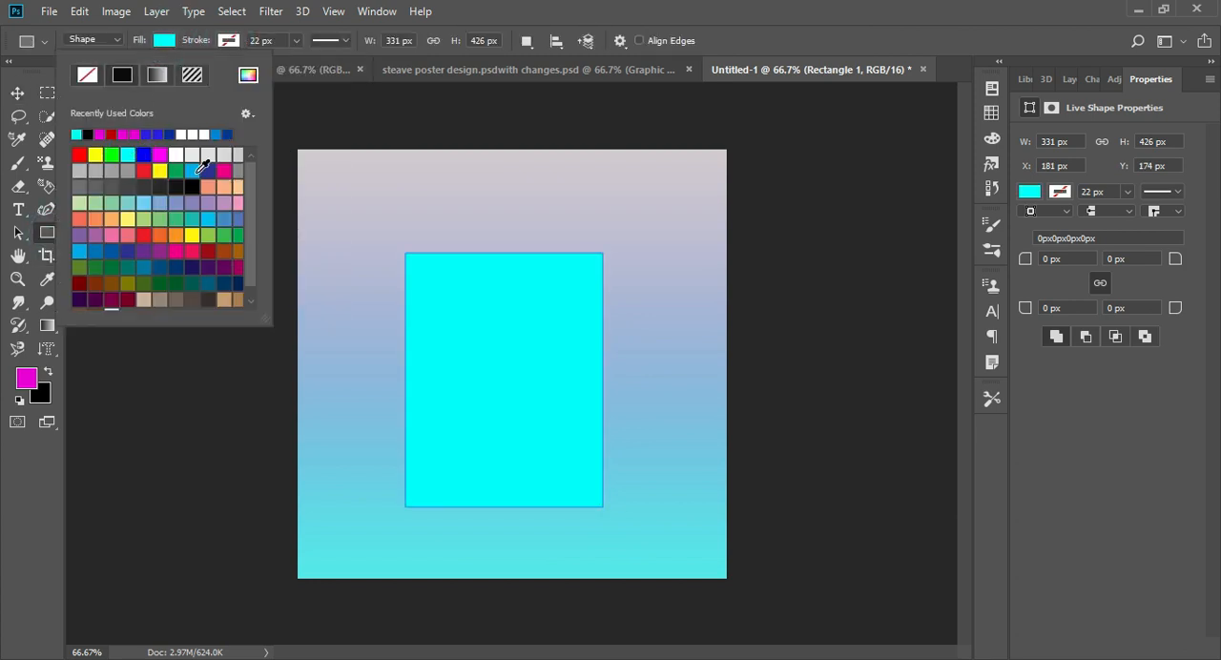
pyautogui.click(91, 133)
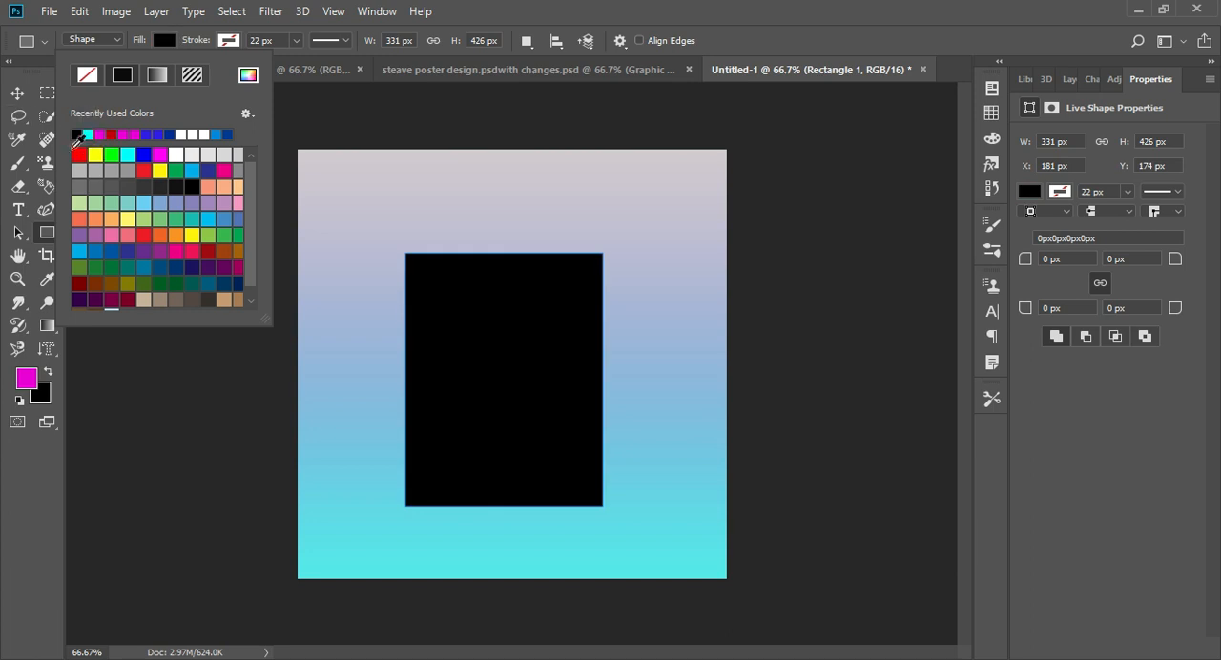
# - Move the black rectangle to the canvas's lower-right area, tilt it about -24.5° and scale it to about 95% × 99%
pyautogui.press('v')
pyautogui.moveTo(440, 347); pyautogui.dragTo(496, 401)
pyautogui.moveTo(534, 572); pyautogui.dragTo(627, 535)
pyautogui.moveTo(668, 576); pyautogui.dragTo(700, 566)
pyautogui.moveTo(626, 498); pyautogui.dragTo(678, 535)
pyautogui.moveTo(492, 410); pyautogui.dragTo(504, 414)
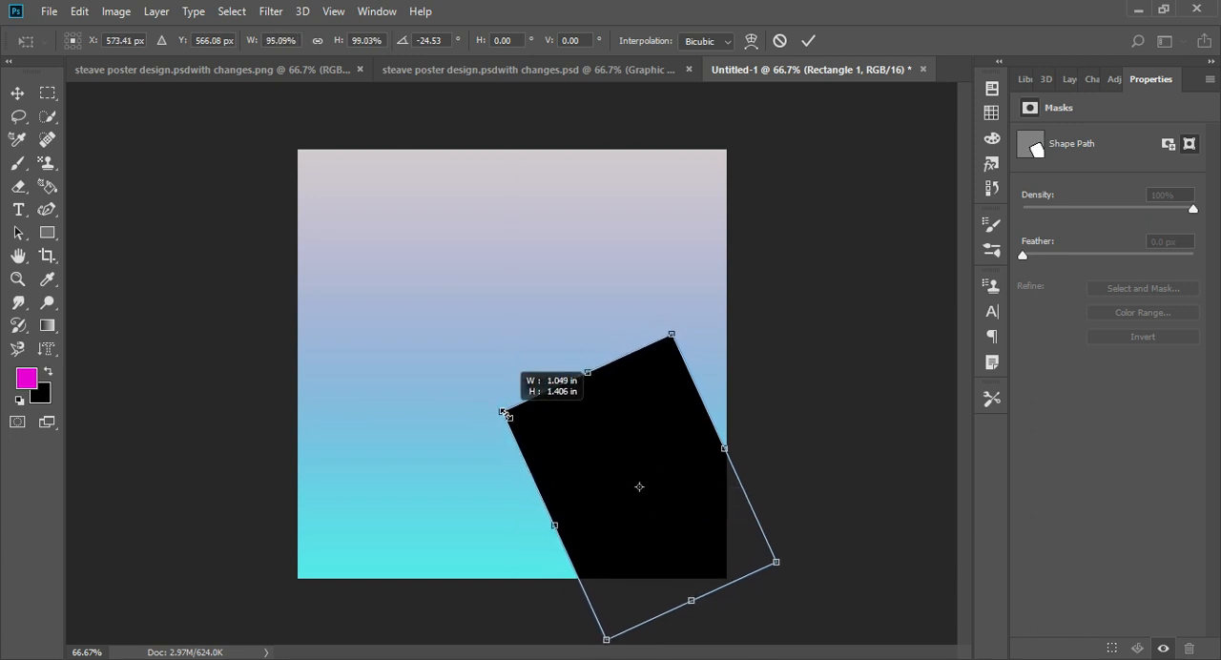
# - Increase the black rectangle's tilt to about -36.5° and position it running off the canvas's lower-right corner
pyautogui.moveTo(787, 623); pyautogui.dragTo(807, 593)
pyautogui.moveTo(592, 466); pyautogui.dragTo(576, 477)
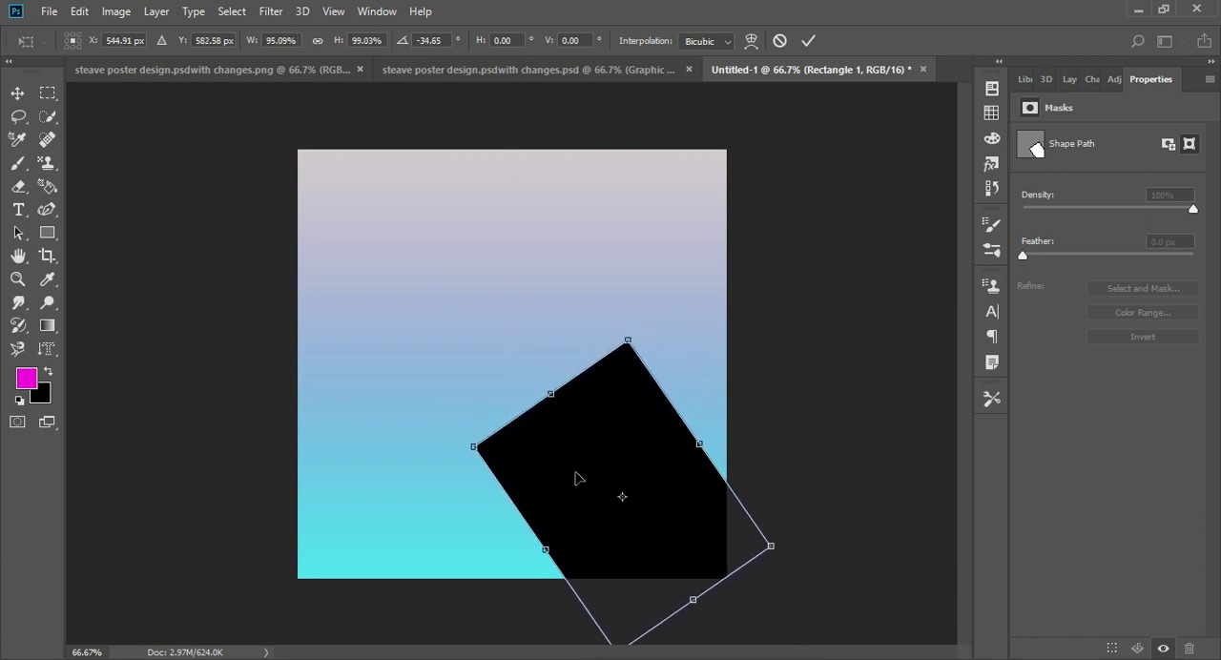
pyautogui.moveTo(796, 610); pyautogui.dragTo(803, 597)
pyautogui.moveTo(581, 502)
pyautogui.mouseDown()
pyautogui.moveTo(575, 483)
pyautogui.moveTo(586, 487)
pyautogui.mouseUp()
pyautogui.moveTo(759, 600); pyautogui.dragTo(771, 601)
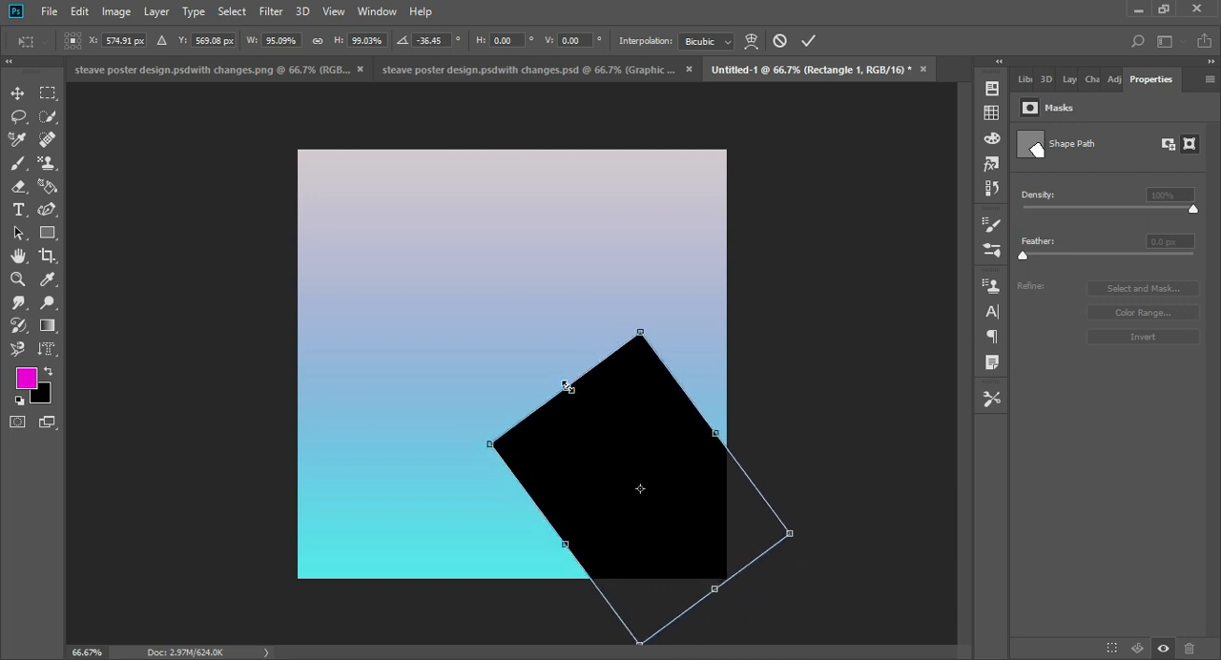
pyautogui.moveTo(565, 389); pyautogui.dragTo(537, 351)
pyautogui.press('Return')
# - Draw an ellipse of about 358 × 329 px over the rectangle's upper end, with a blue fill and no stroke
pyautogui.rightClick(47, 232)
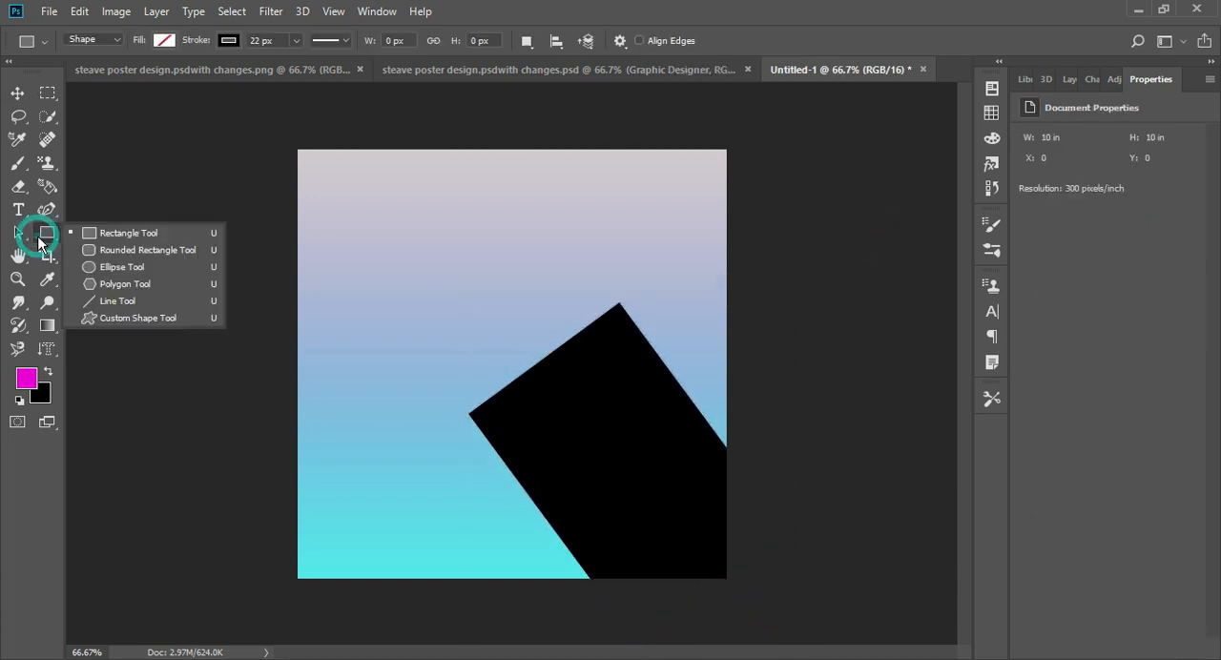
pyautogui.click(100, 276)
pyautogui.moveTo(617, 274); pyautogui.dragTo(407, 471)
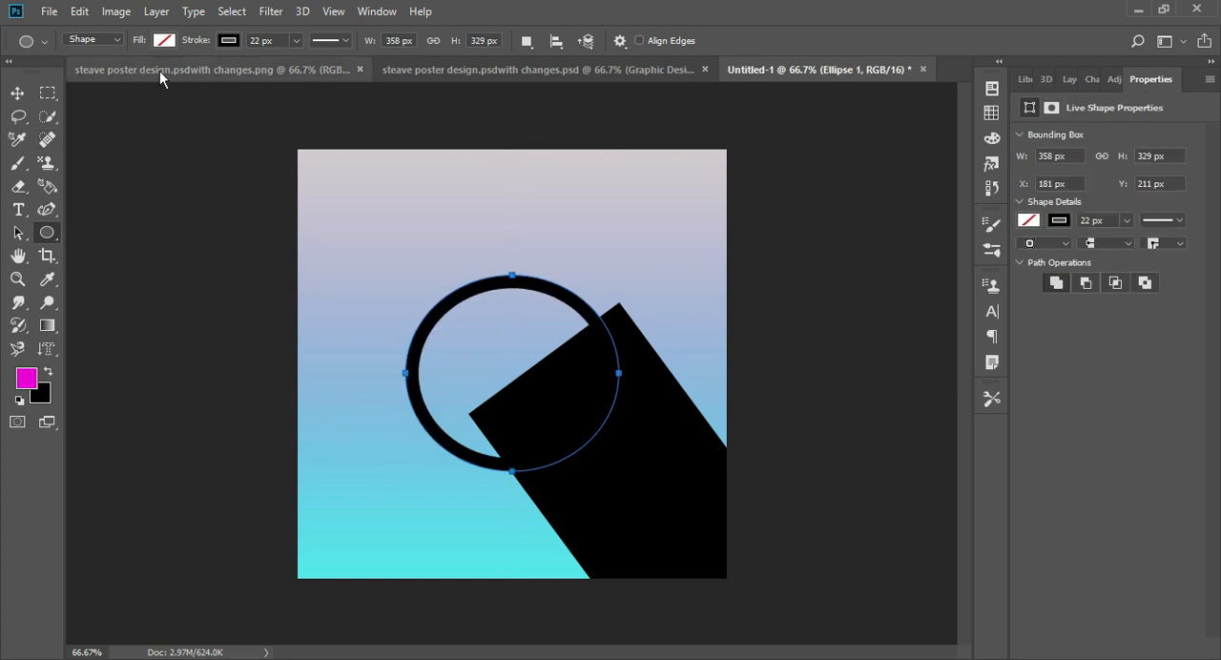
pyautogui.click(164, 41)
pyautogui.click(152, 75)
pyautogui.click(164, 40)
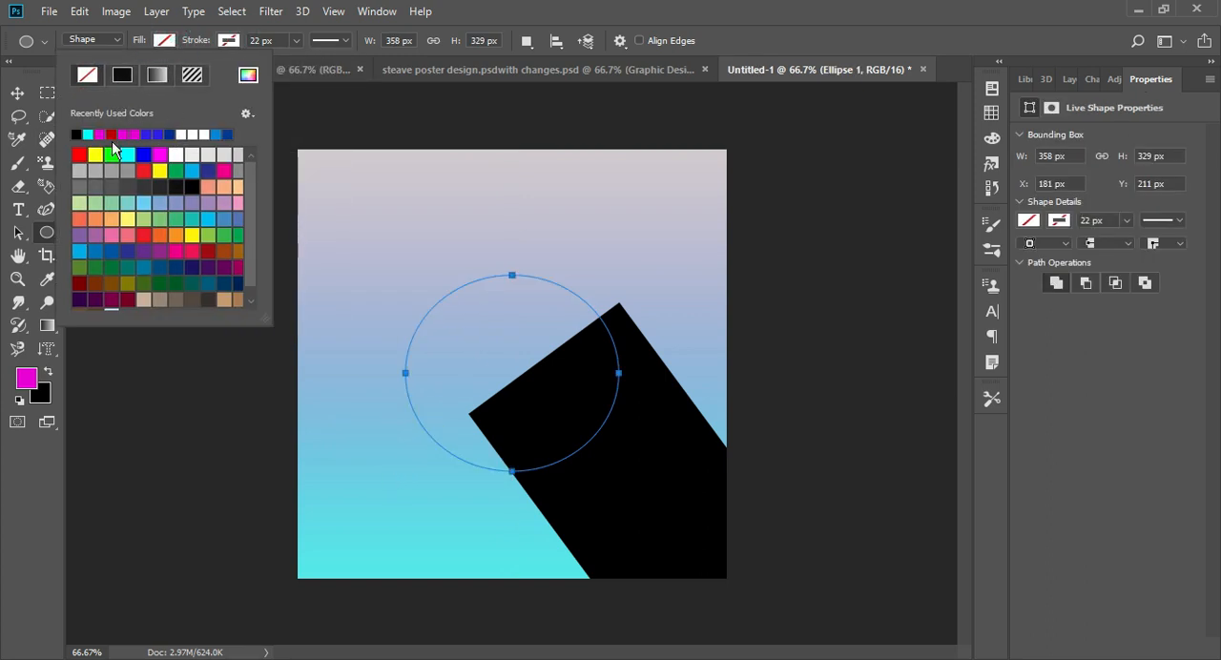
pyautogui.click(148, 136)
# - Resize the blue ellipse to about 346 × 316 px and place it over the black rectangle's upper end
pyautogui.press('v')
pyautogui.moveTo(493, 352); pyautogui.dragTo(493, 298)
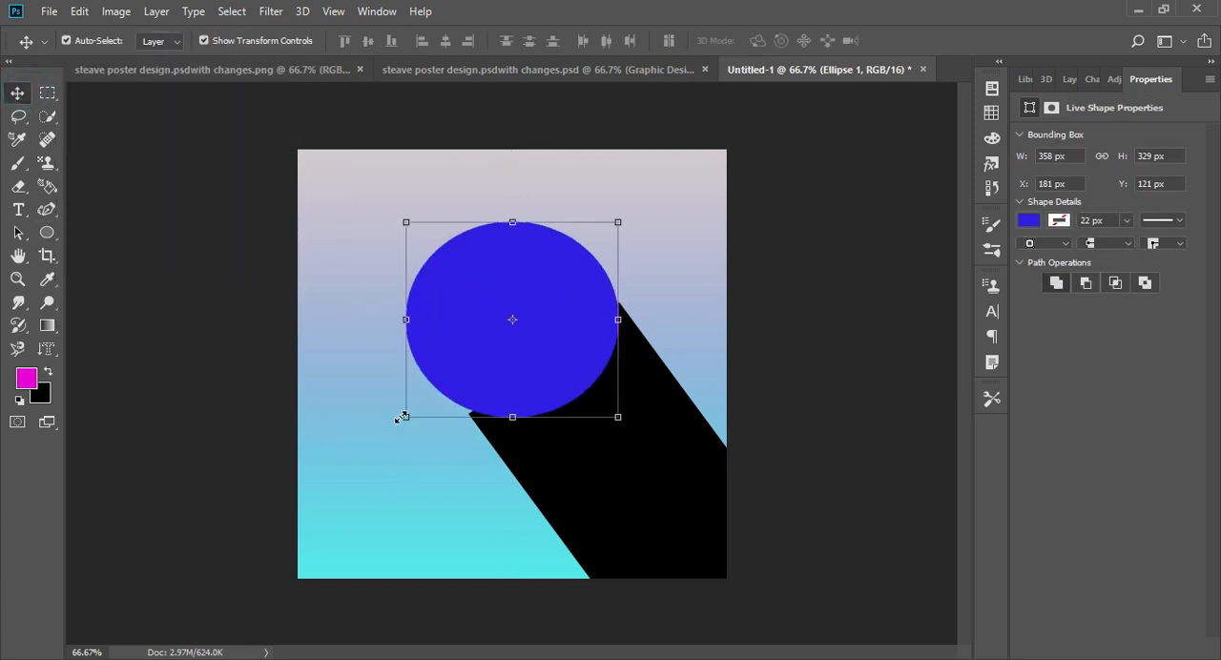
pyautogui.moveTo(402, 418); pyautogui.dragTo(422, 392)
pyautogui.moveTo(425, 306)
pyautogui.mouseDown()
pyautogui.moveTo(404, 315)
pyautogui.moveTo(417, 316)
pyautogui.mouseUp()
pyautogui.moveTo(520, 321); pyautogui.dragTo(532, 342)
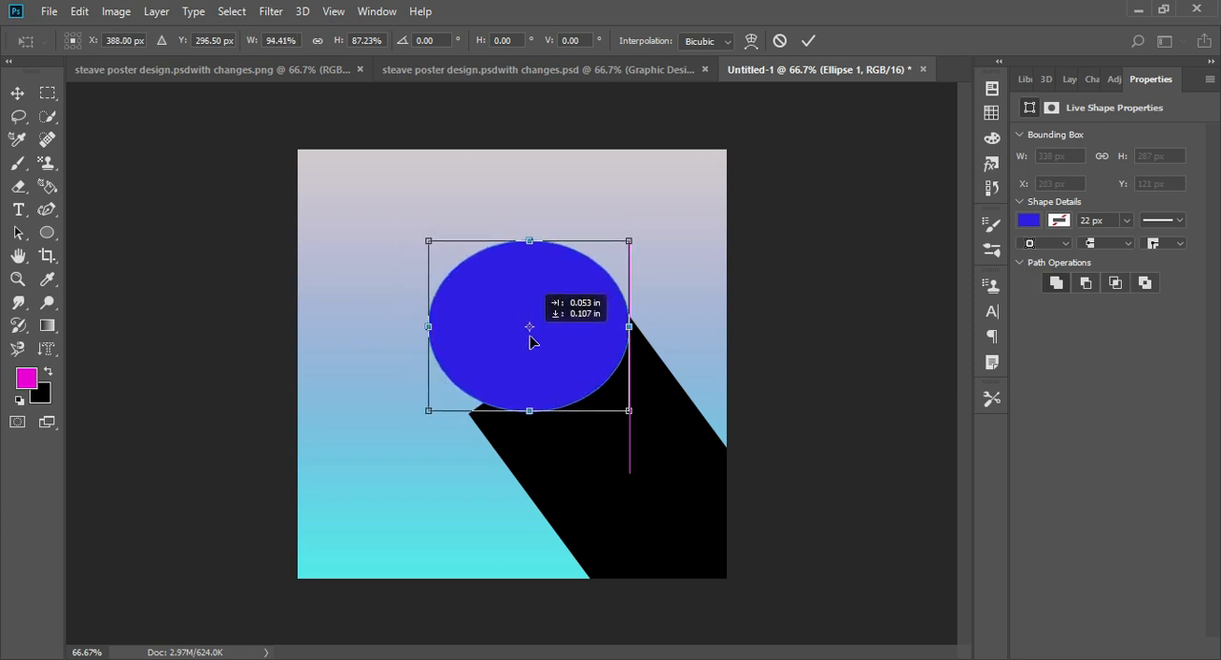
pyautogui.moveTo(420, 412); pyautogui.dragTo(417, 430)
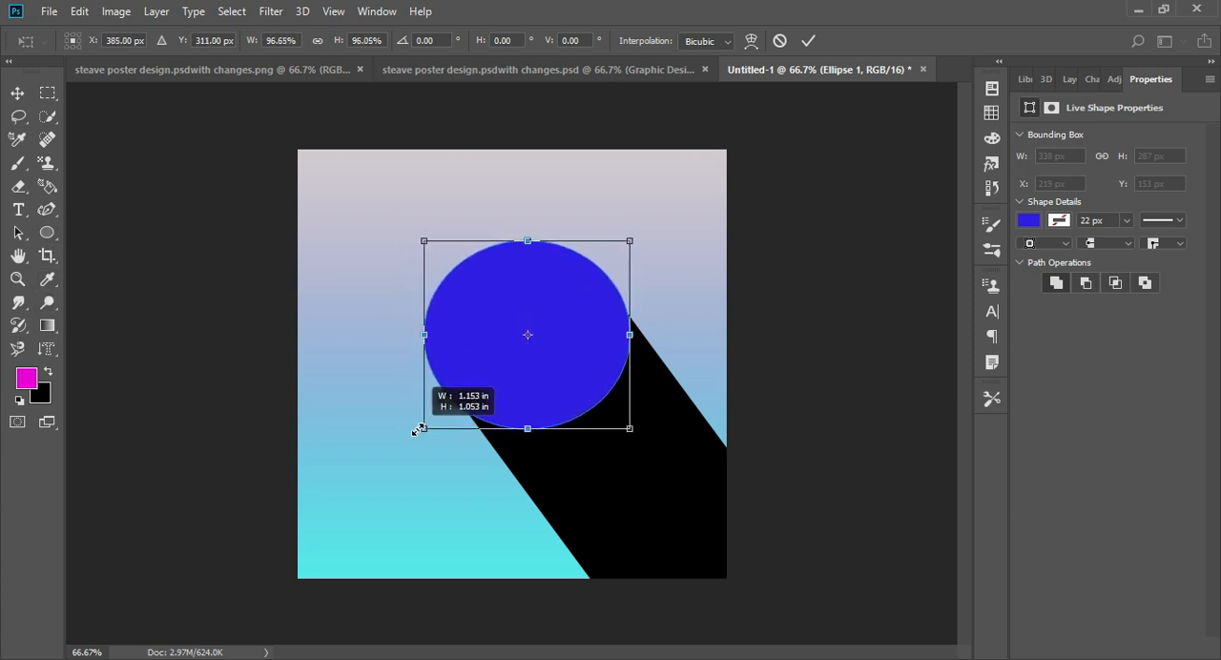
pyautogui.press('Return')
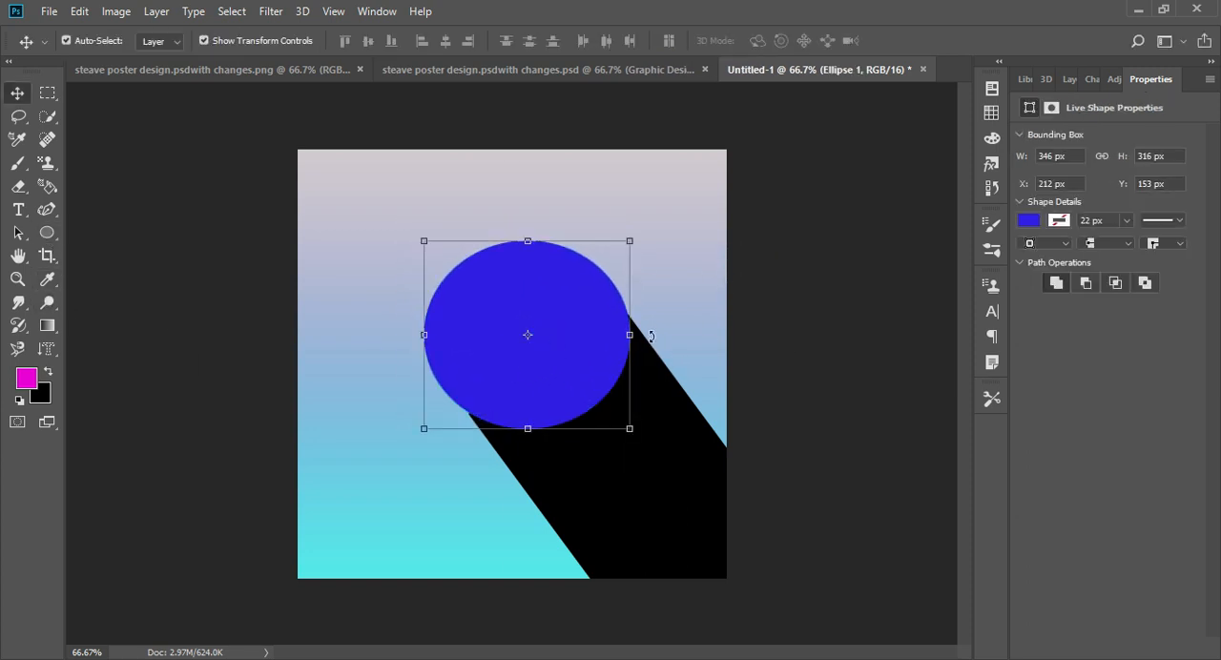
# - Rotate the blue ellipse about -6° and stretch it downward to about 105% of its height to round it out
pyautogui.moveTo(651, 336); pyautogui.dragTo(688, 318)
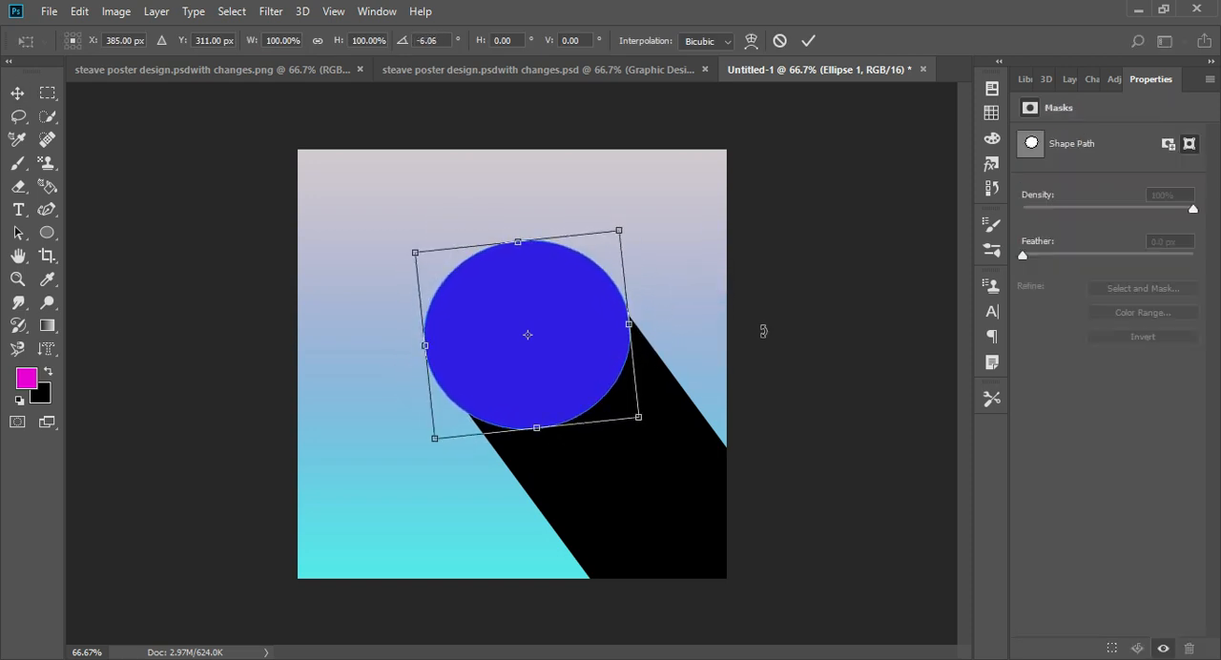
pyautogui.press('Return')
pyautogui.click(823, 310)
pyautogui.click(546, 331)
pyautogui.moveTo(529, 238); pyautogui.dragTo(526, 237)
pyautogui.moveTo(425, 239)
pyautogui.mouseDown()
pyautogui.moveTo(415, 230)
pyautogui.moveTo(421, 239)
pyautogui.mouseUp()
pyautogui.press('Return')
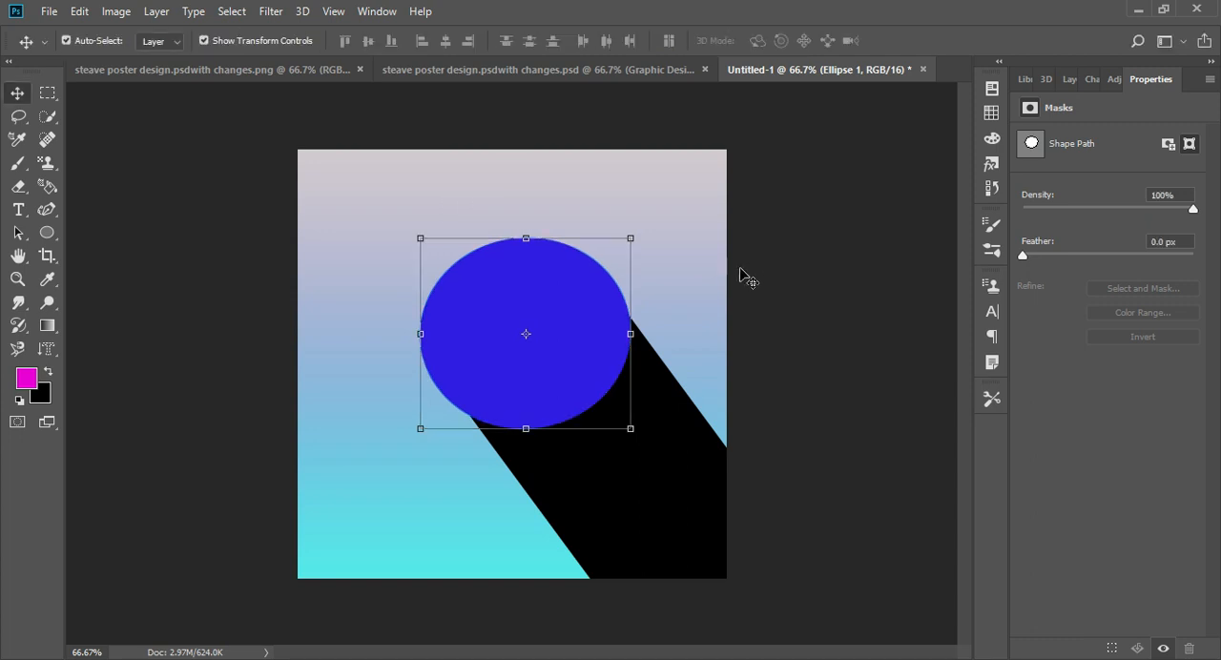
pyautogui.moveTo(632, 430); pyautogui.dragTo(642, 445)
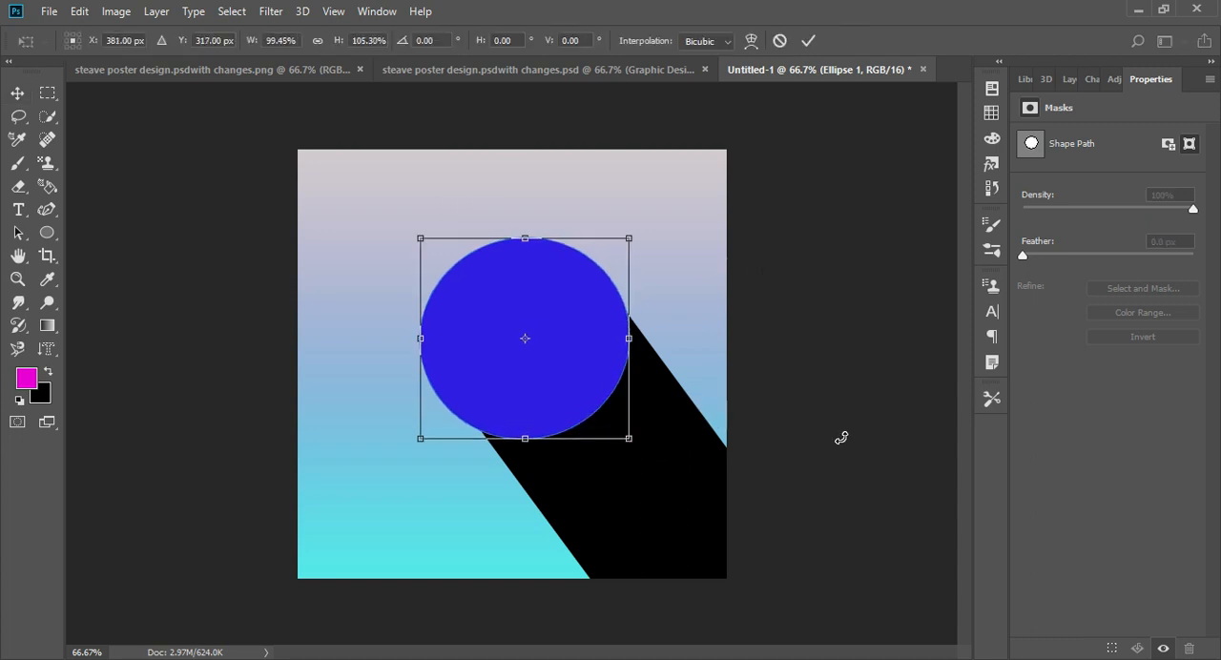
pyautogui.press('Return')
# - Enlarge the black rectangle to about 112% × 111% and shift it so its long edges meet the circle's sides like a shadow
pyautogui.click(841, 438)
pyautogui.click(674, 402)
pyautogui.moveTo(791, 303); pyautogui.dragTo(796, 300)
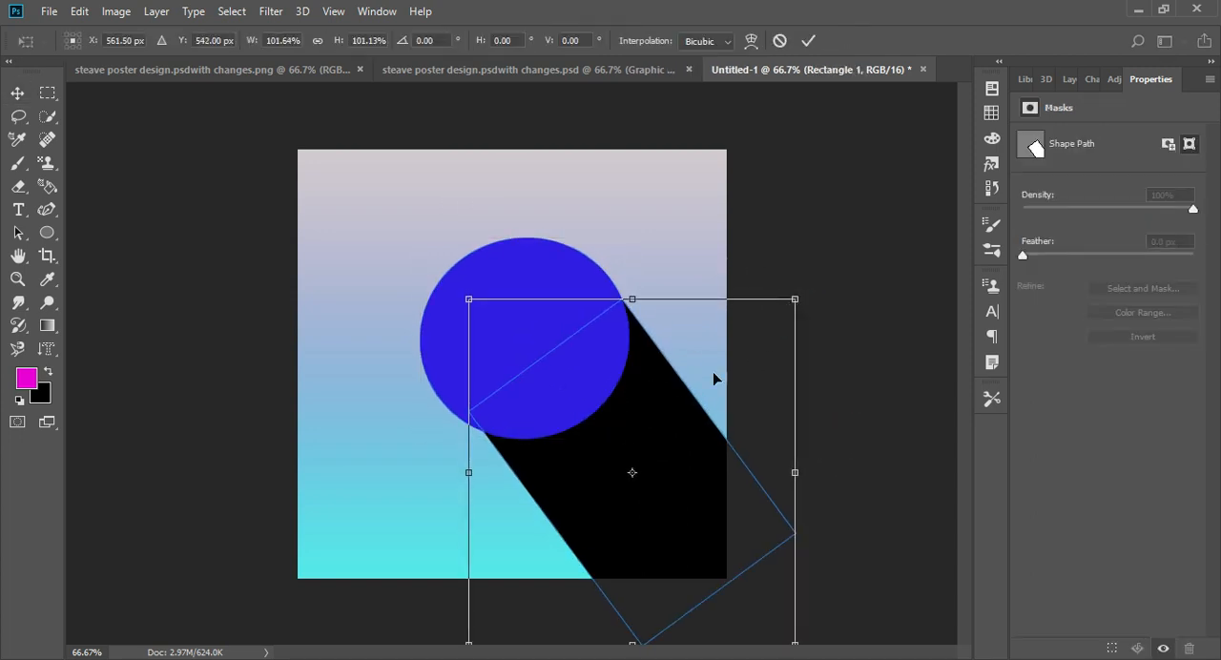
pyautogui.moveTo(672, 414); pyautogui.dragTo(657, 402)
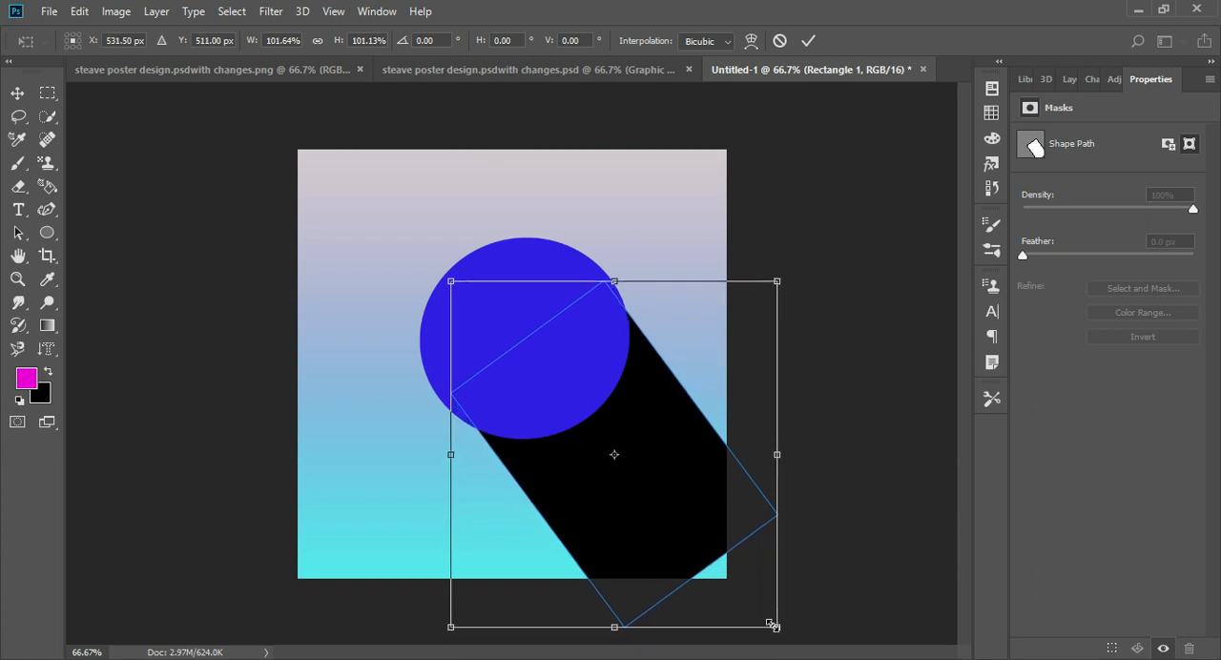
pyautogui.moveTo(774, 625); pyautogui.dragTo(807, 656)
pyautogui.press('Left')
pyautogui.press('Left')
pyautogui.press('Left')
pyautogui.press('Left')
pyautogui.press('Left')
pyautogui.press('Left')
pyautogui.press('Left')
pyautogui.press('Left')
pyautogui.press('Left')
pyautogui.press('Left')
pyautogui.press('Left')
pyautogui.press('Left')
pyautogui.press('Left')
pyautogui.press('Left')
pyautogui.press('Left')
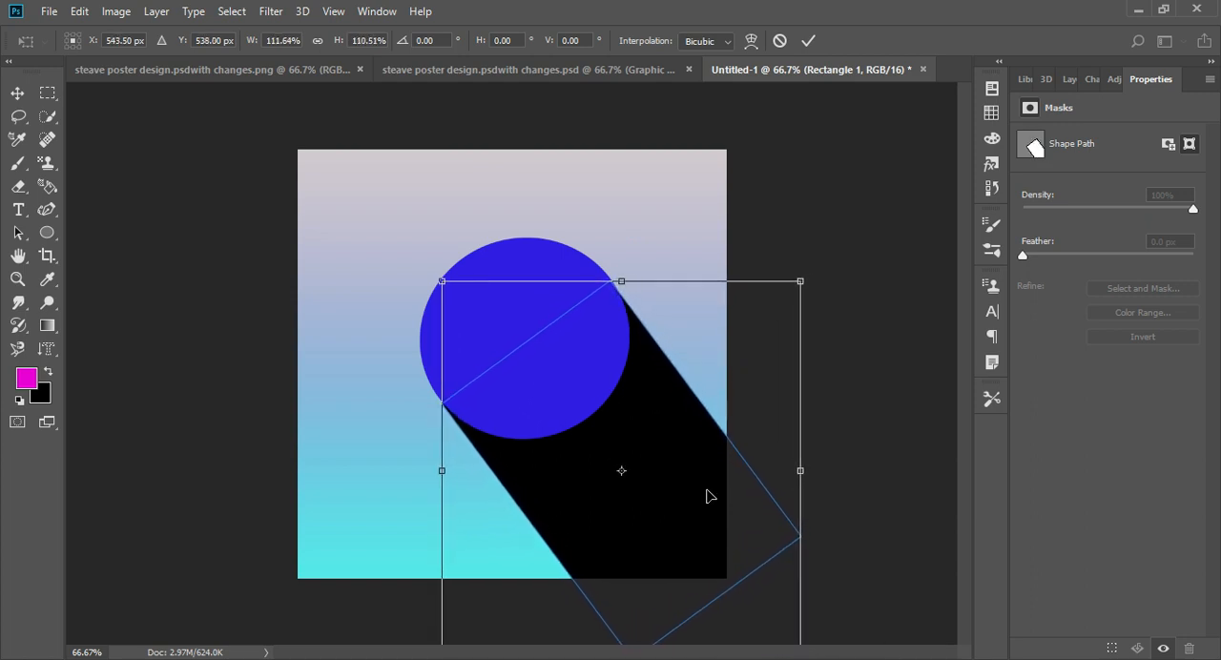
pyautogui.press('Return')
pyautogui.click(832, 238)
pyautogui.click(649, 394)
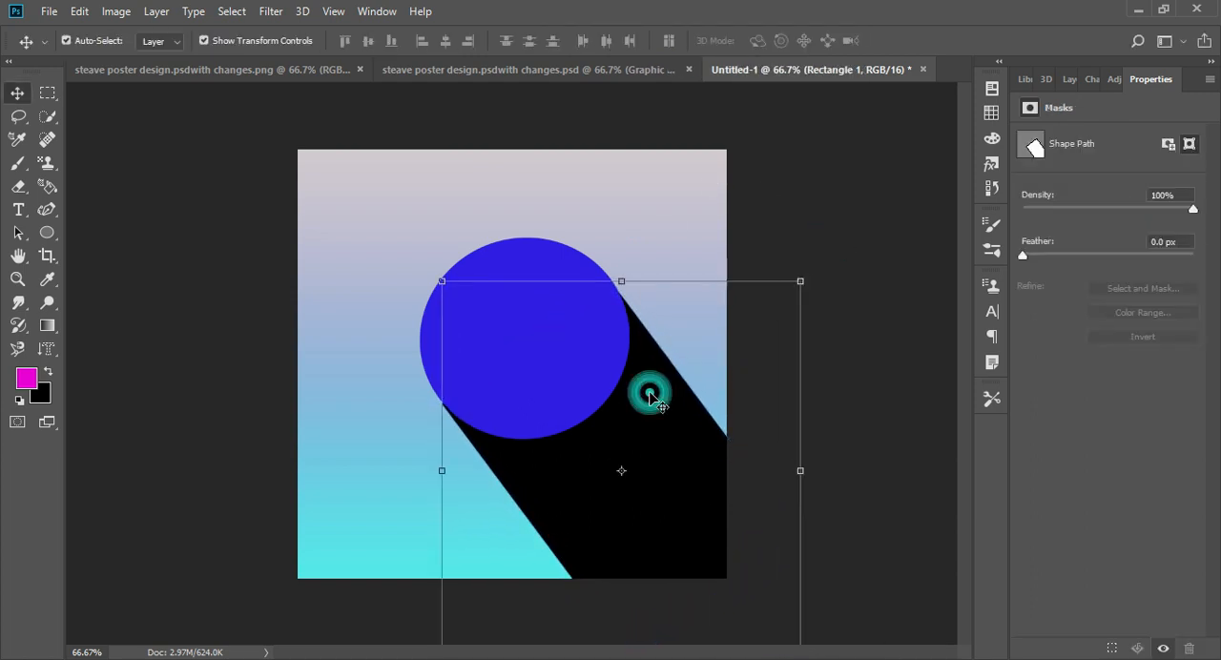
pyautogui.click(813, 298)
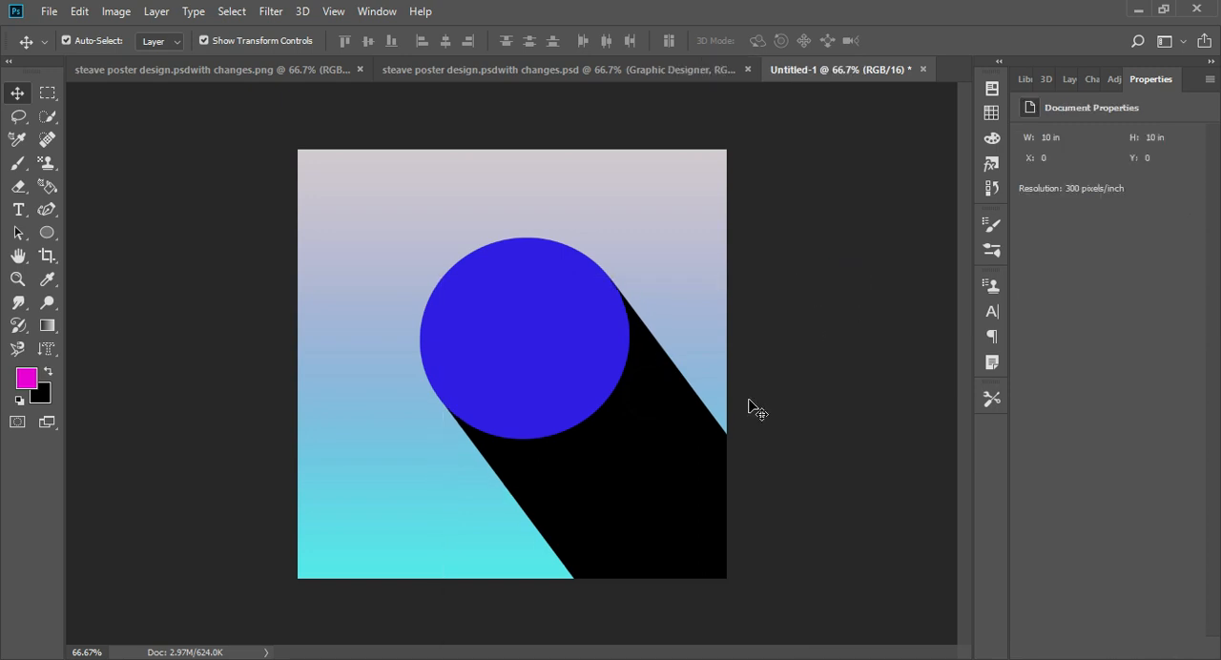
# - Add a light teal Color Overlay to the Ellipse 1 layer using the copied hex code
pyautogui.press('F7')
pyautogui.doubleClick(1187, 196)
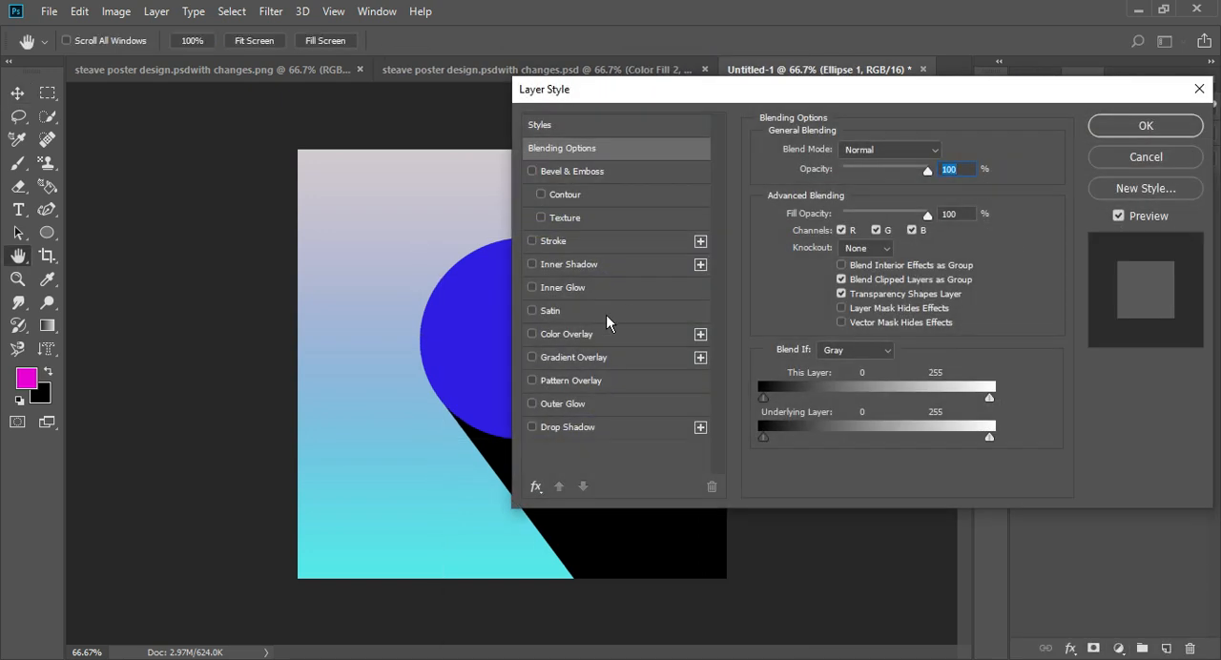
pyautogui.moveTo(572, 90); pyautogui.dragTo(777, 90)
pyautogui.click(820, 334)
pyautogui.click(1157, 152)
pyautogui.press('BackSpace')
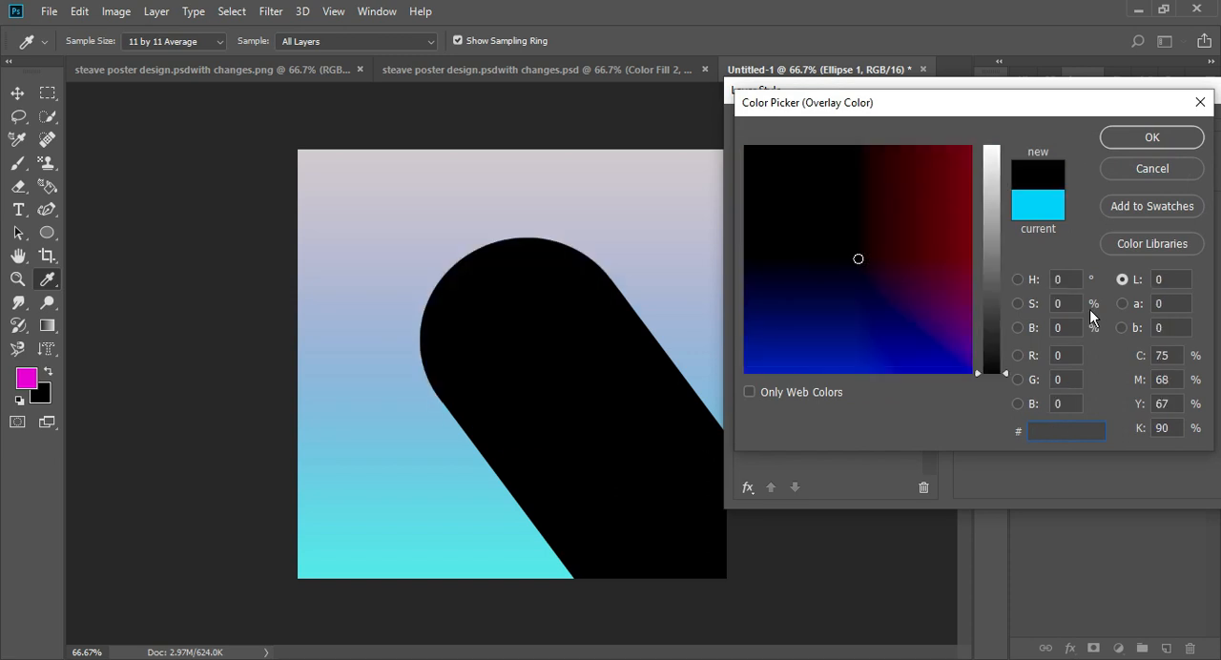
pyautogui.write('88cad4')
pyautogui.click(1165, 147)
pyautogui.moveTo(1140, 99); pyautogui.dragTo(965, 116)
pyautogui.click(1152, 147)
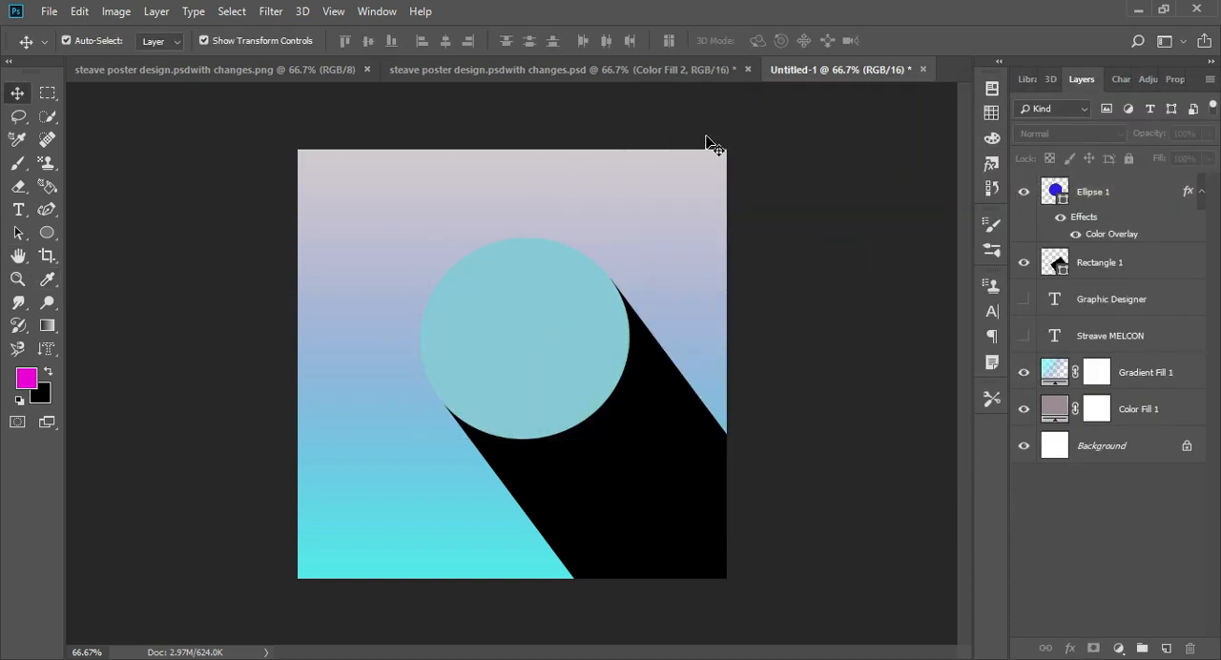
# - Paste the portrait photo above Ellipse 1 and clip it to the circle
pyautogui.hotkey('ctrl', 'v')
pyautogui.moveTo(495, 369); pyautogui.dragTo(574, 367)
pyautogui.keyDown('alt'); pyautogui.click(1141, 209); pyautogui.keyUp('alt')
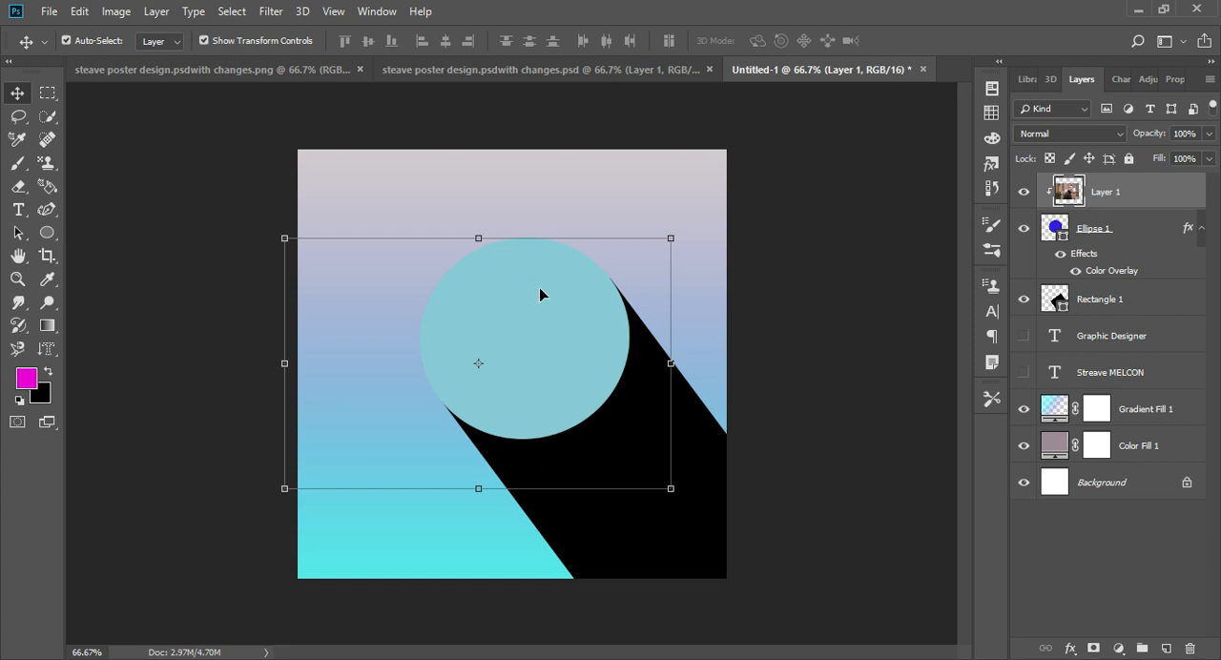
pyautogui.moveTo(540, 289); pyautogui.dragTo(575, 275)
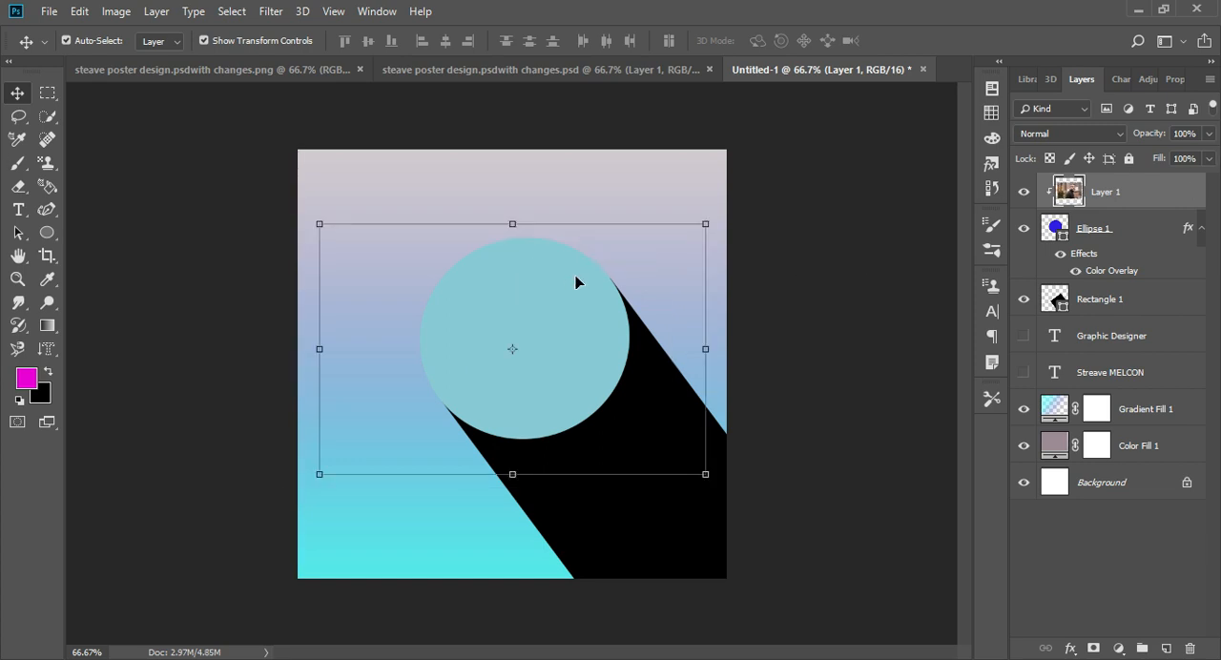
# - Hide the effects of Ellipse 1 and position the photo so the man's head and shoulders sit centered in the circle
pyautogui.click(1060, 254)
pyautogui.moveTo(563, 362)
pyautogui.mouseDown()
pyautogui.moveTo(577, 344)
pyautogui.moveTo(558, 333)
pyautogui.moveTo(540, 358)
pyautogui.mouseUp()
pyautogui.press('Right')
pyautogui.press('Right')
pyautogui.press('Right')
pyautogui.press('Right')
pyautogui.press('Down')
pyautogui.press('Down')
pyautogui.press('Down')
pyautogui.press('Down')
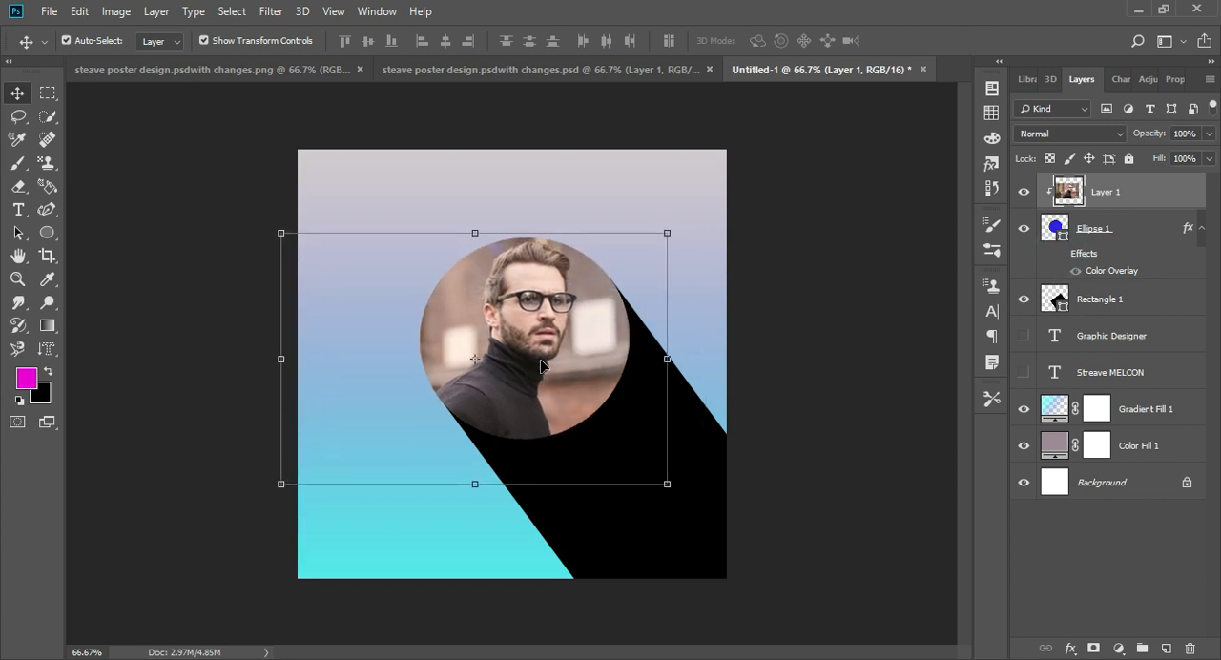
pyautogui.press('Right')
pyautogui.press('Right')
pyautogui.press('Right')
pyautogui.press('Down')
pyautogui.press('Down')
pyautogui.press('Down')
pyautogui.press('Right')
pyautogui.press('Right')
pyautogui.press('Right')
pyautogui.press('Left')
pyautogui.press('Left')
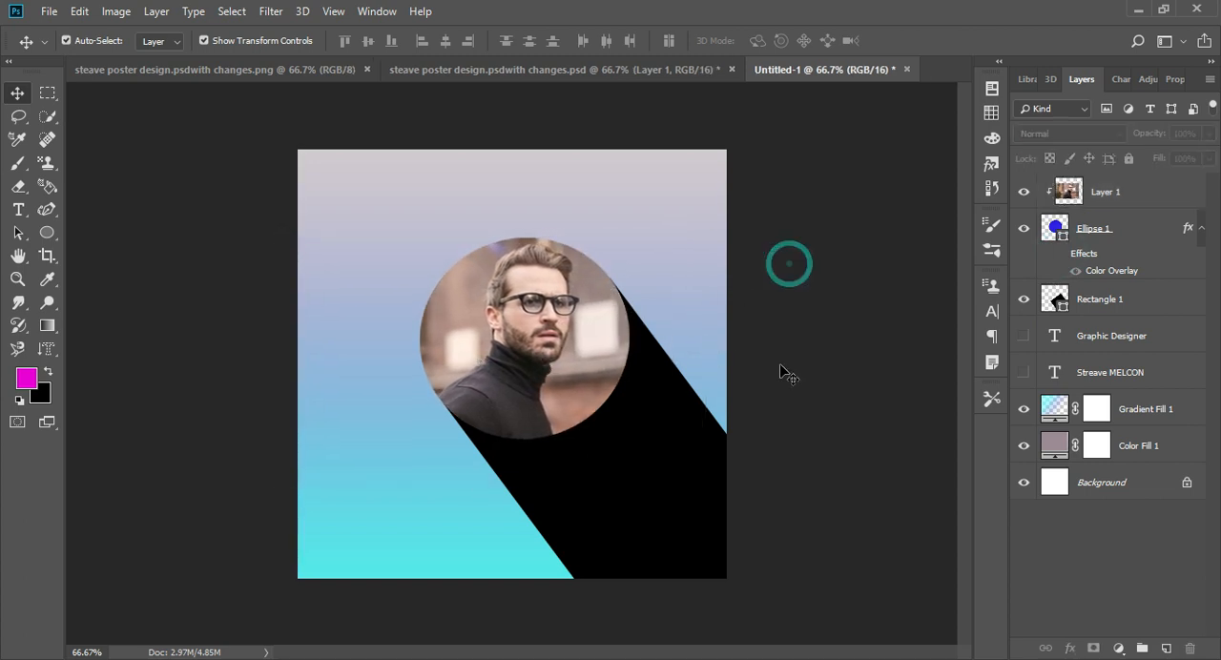
# - Select the man in the photo as the subject and copy him onto a new layer
pyautogui.click(271, 11)
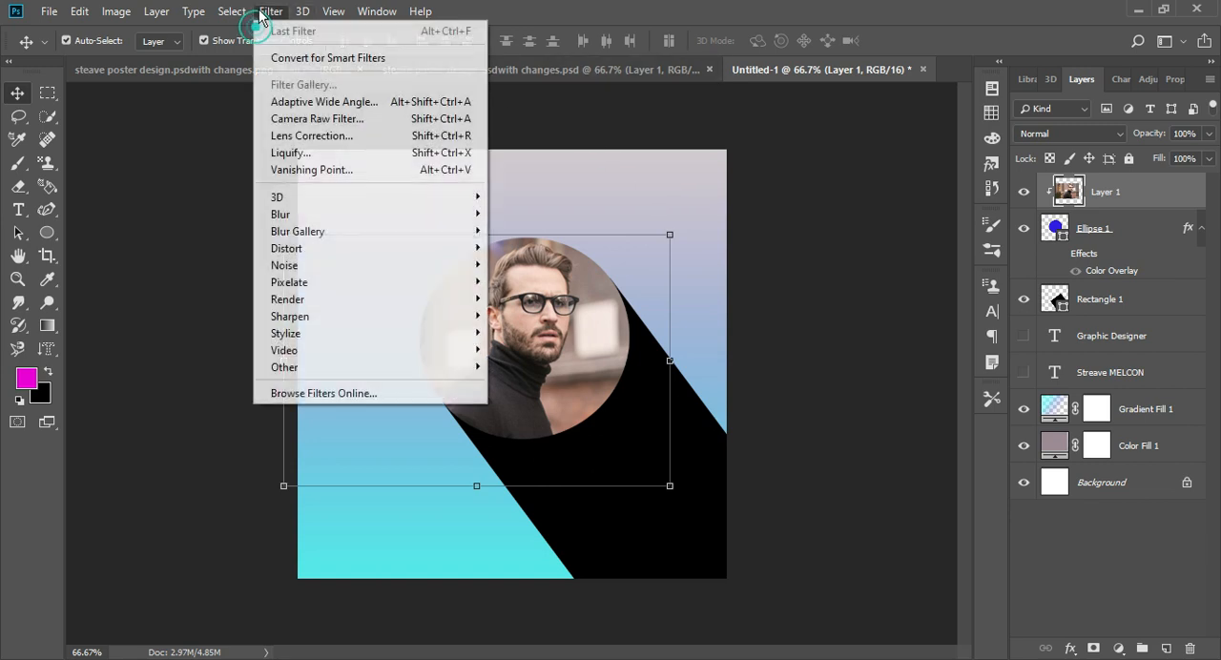
pyautogui.moveTo(231, 10)
pyautogui.click(267, 225)
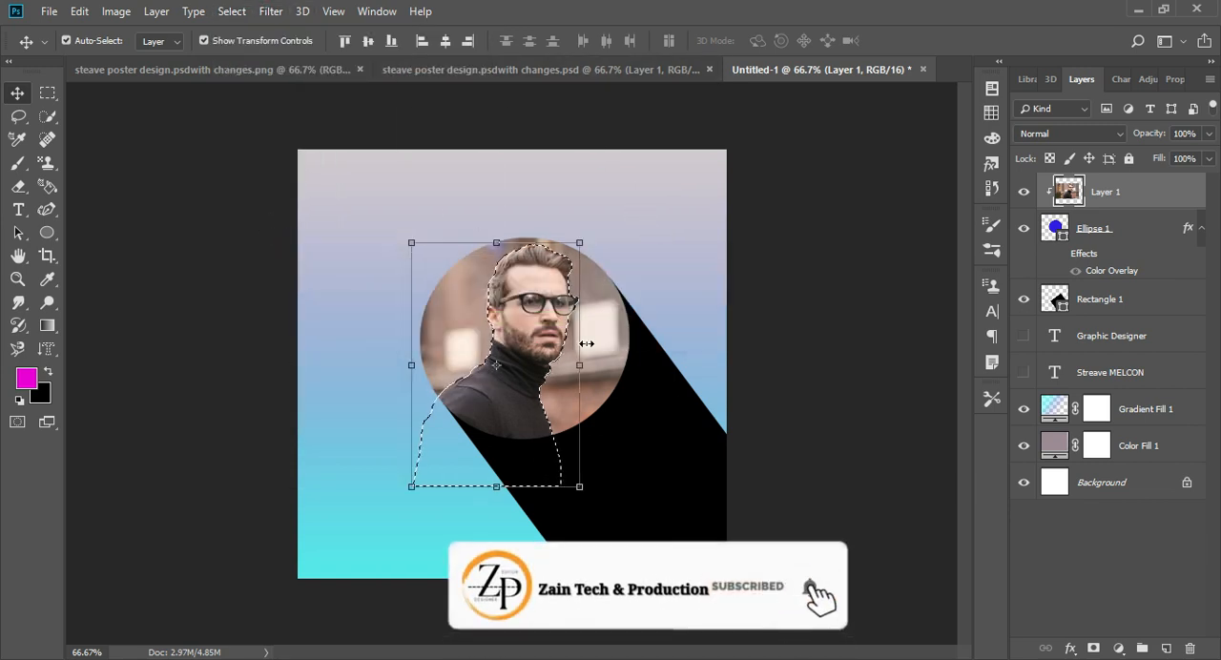
pyautogui.click(1093, 649)
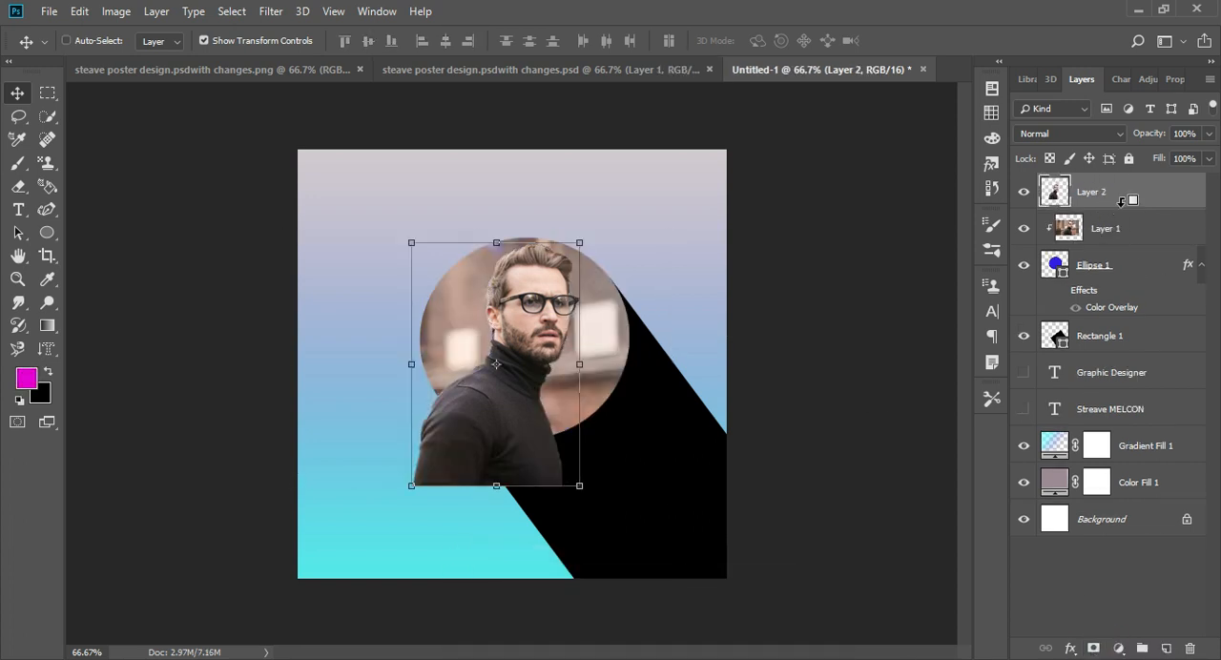
# - Clip the cut-out man's layer to the circle and hide the full photo on Layer 1
pyautogui.keyDown('alt'); pyautogui.click(1121, 200); pyautogui.keyUp('alt')
pyautogui.click(836, 296)
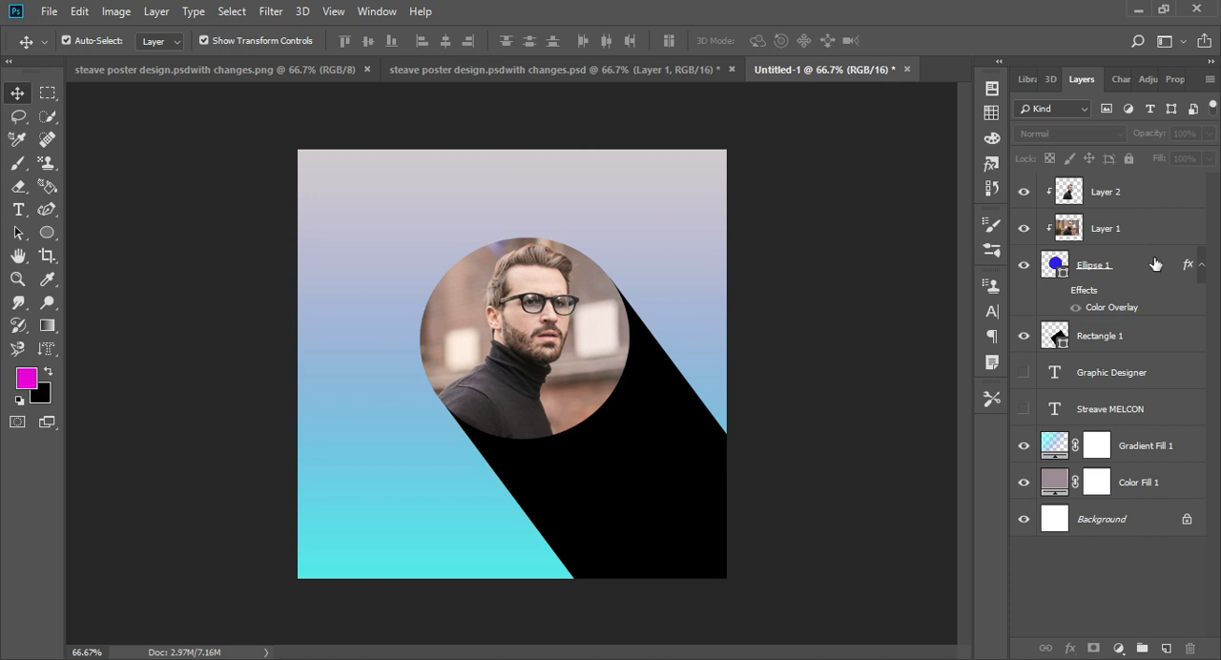
pyautogui.click(1023, 229)
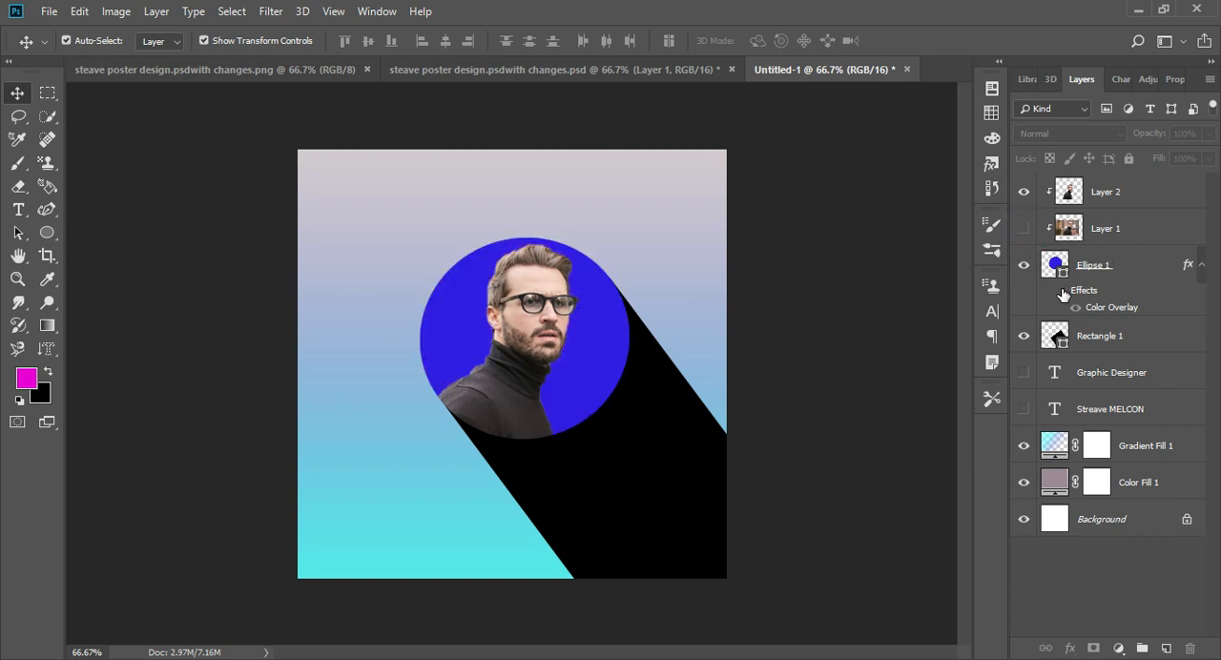
pyautogui.click(1061, 291)
pyautogui.doubleClick(1129, 266)
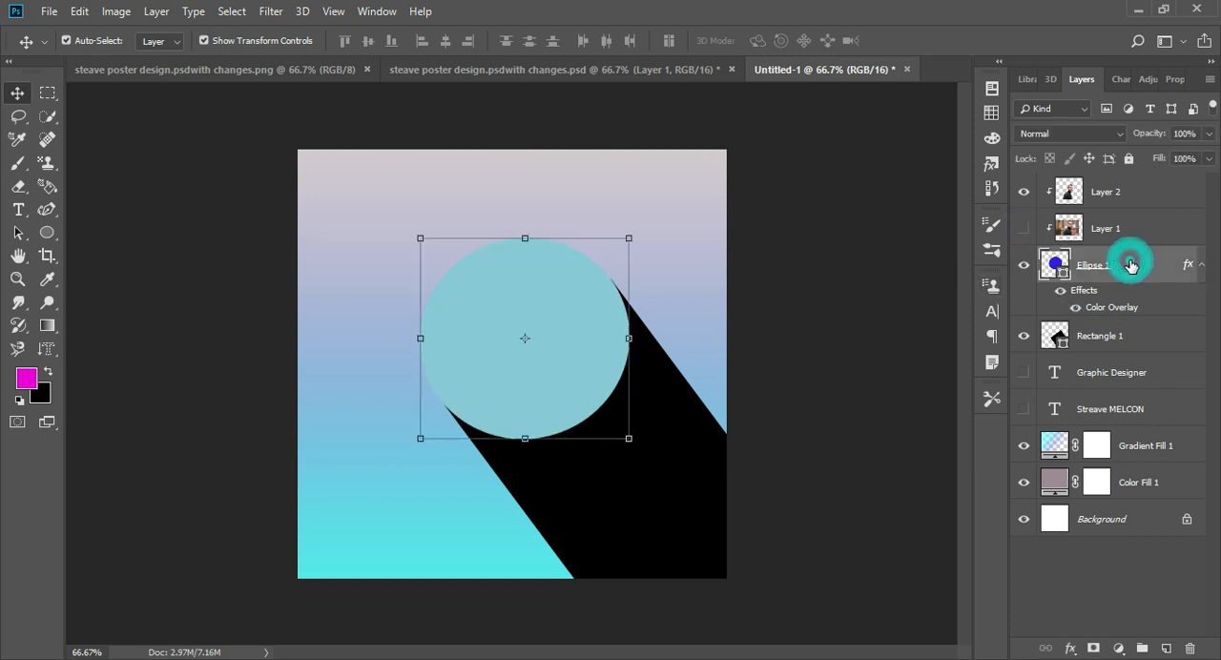
pyautogui.click(1146, 176)
pyautogui.click(1061, 291)
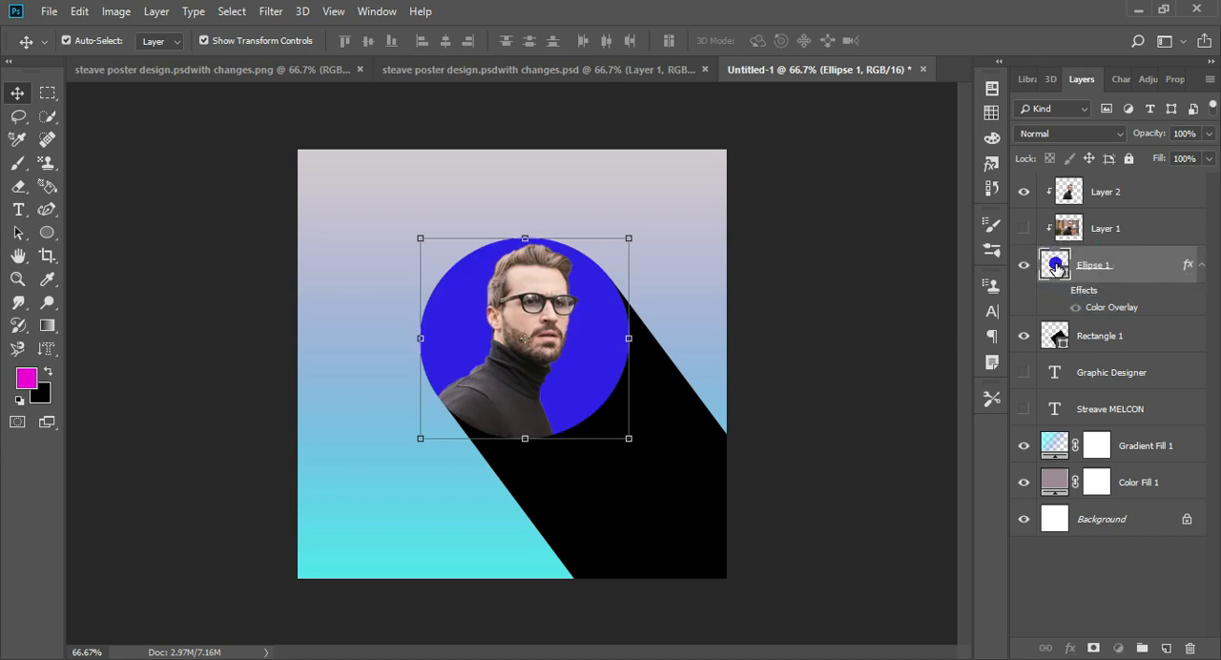
# - Change the fill color of Ellipse 1 to a light blue
pyautogui.doubleClick(1056, 268)
pyautogui.moveTo(990, 304); pyautogui.dragTo(999, 224)
pyautogui.click(829, 317)
pyautogui.click(843, 289)
pyautogui.click(1111, 143)
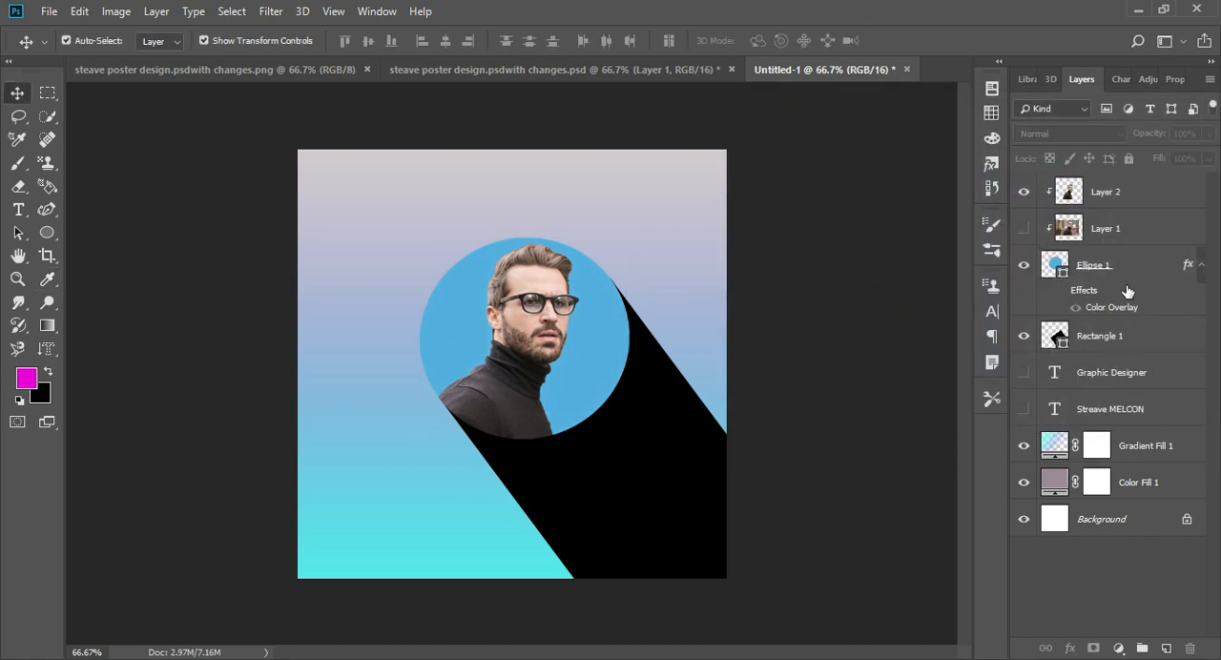
# - Set the fill color of Ellipse 1 to #88cad4
pyautogui.doubleClick(1054, 265)
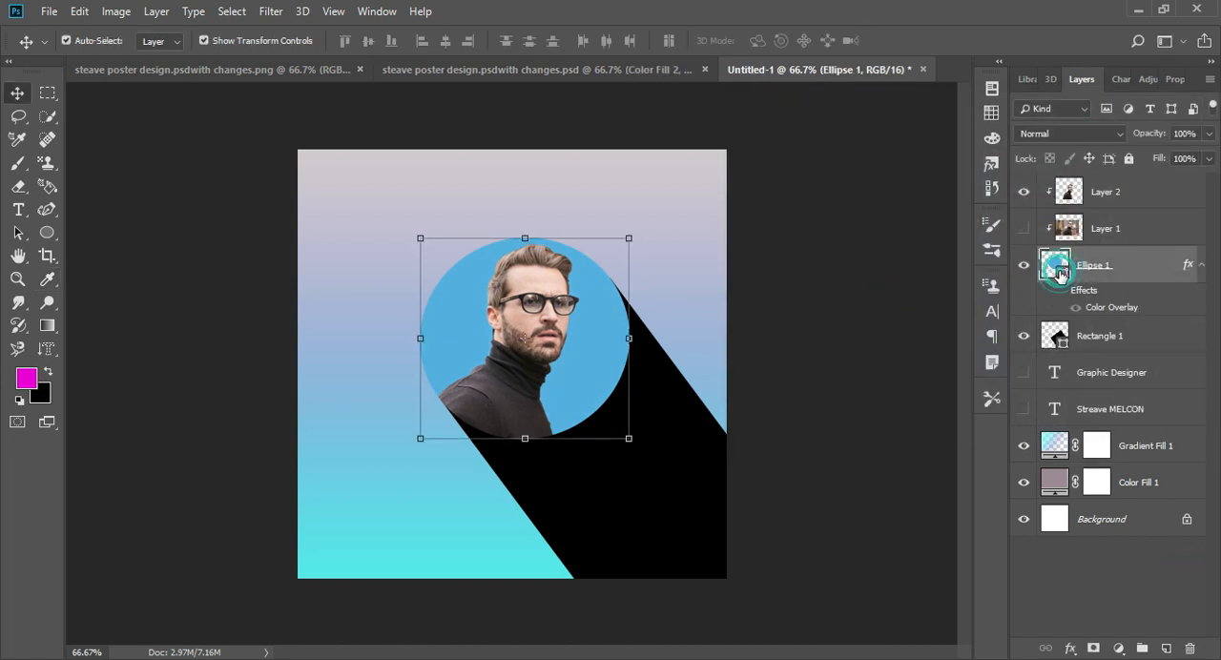
pyautogui.write('88cad4')
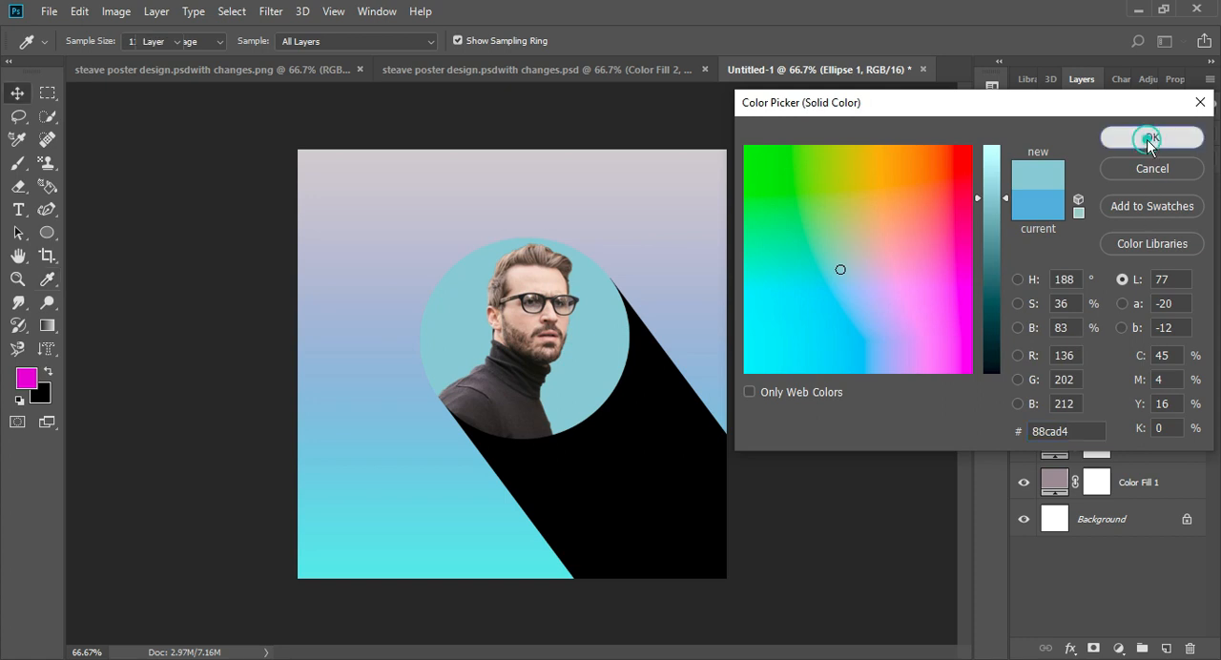
# - Add the text "Prodesigner" to the poster and place its layer at the top of the layer stack
pyautogui.click(1151, 138)
pyautogui.press('t')
pyautogui.click(373, 211)
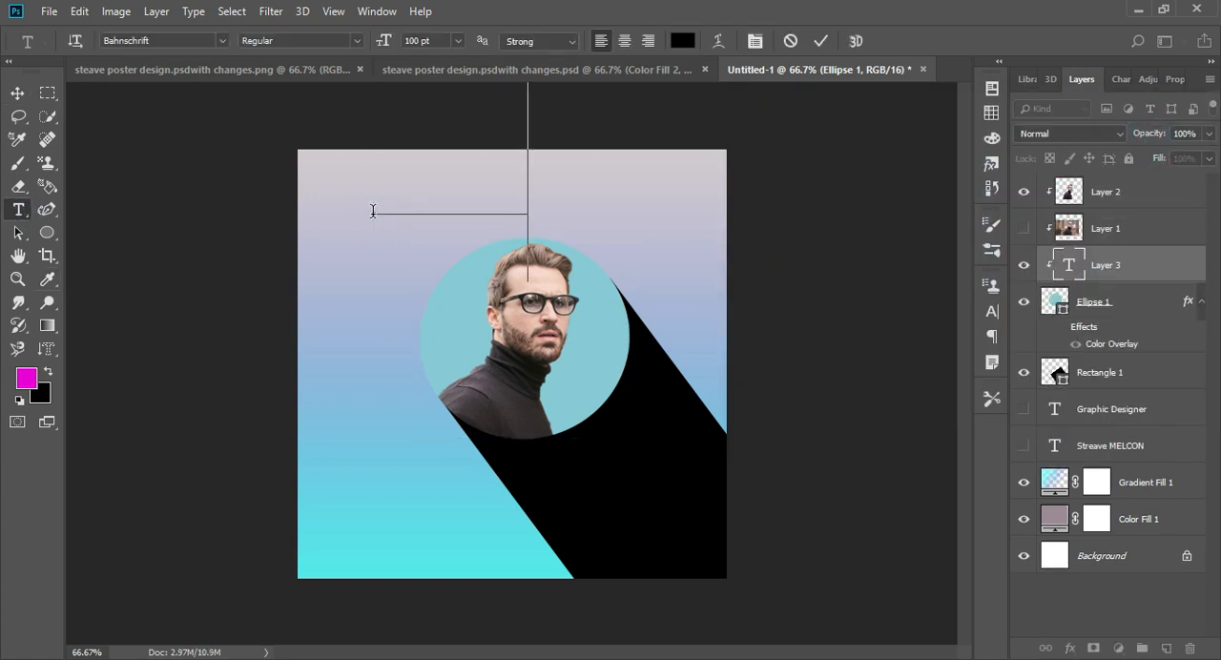
pyautogui.click(17, 94)
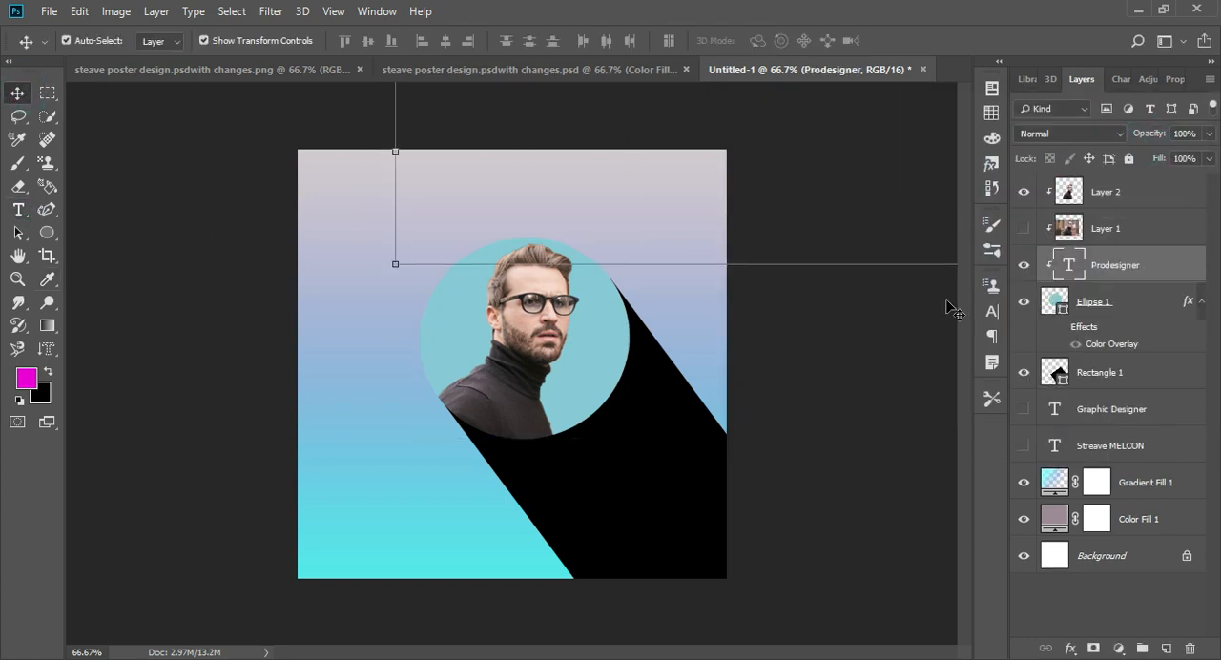
pyautogui.moveTo(1127, 277); pyautogui.dragTo(1141, 187)
pyautogui.keyDown('alt'); pyautogui.click(1137, 209); pyautogui.keyUp('alt')
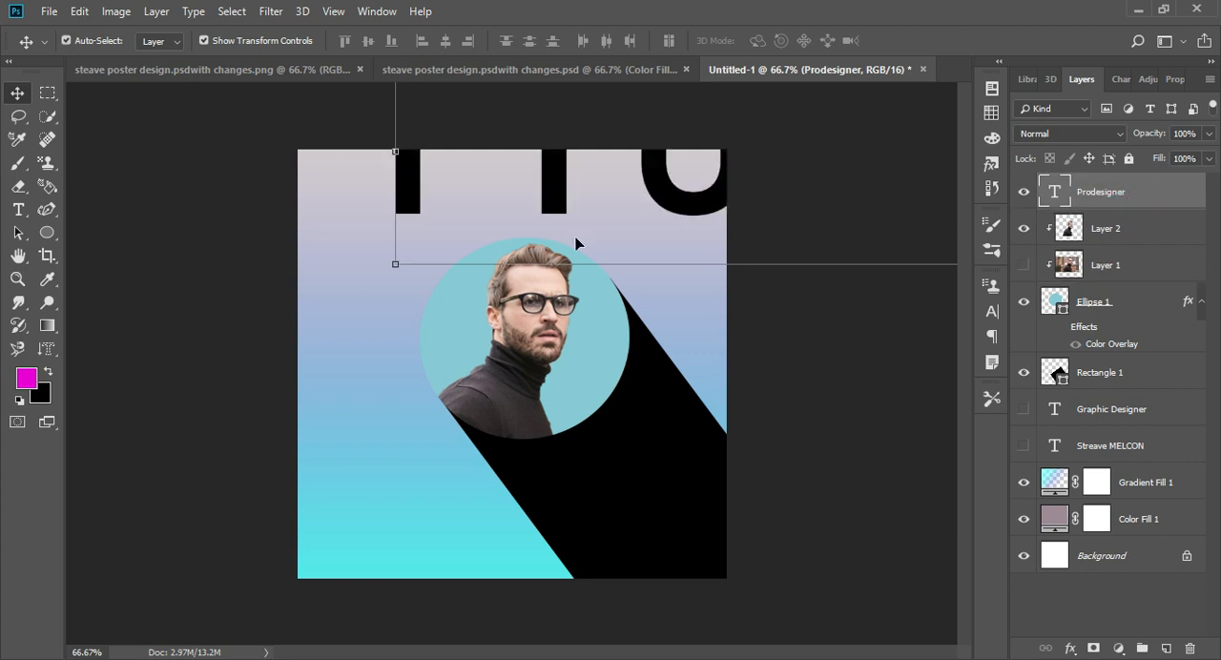
# - Scale the Prodesigner text down to about 4% and center it near the poster's upper edge
pyautogui.moveTo(558, 194); pyautogui.dragTo(471, 308)
pyautogui.moveTo(308, 382); pyautogui.dragTo(516, 306)
pyautogui.moveTo(737, 302); pyautogui.dragTo(510, 164)
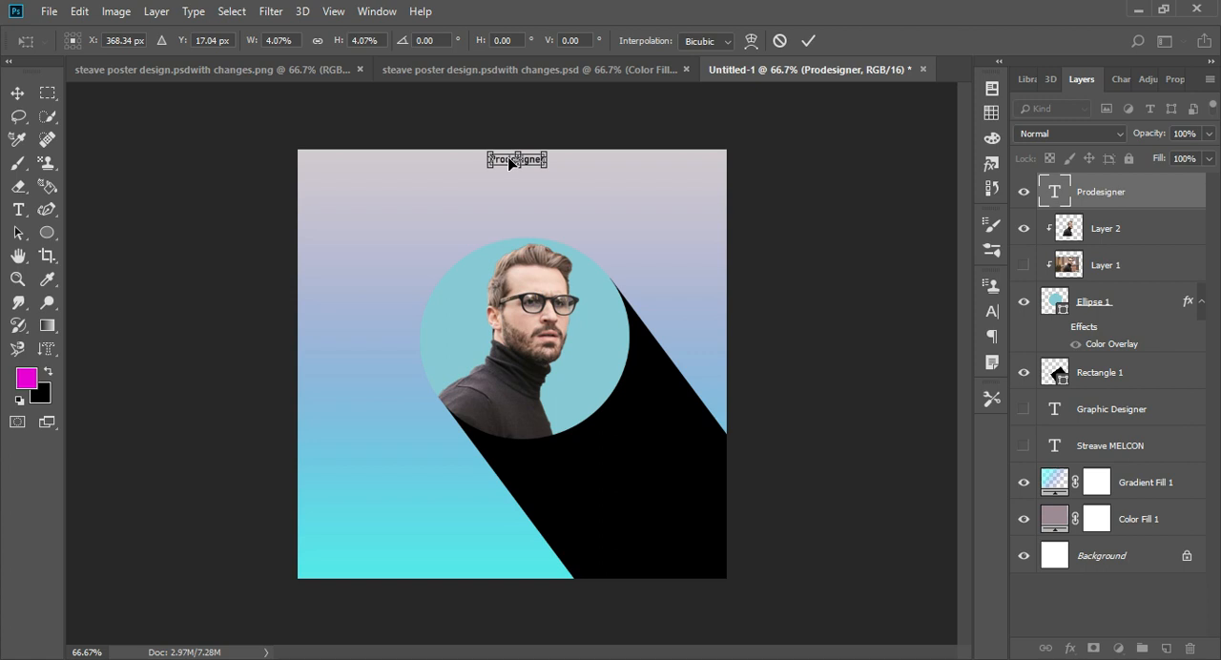
pyautogui.press('Return')
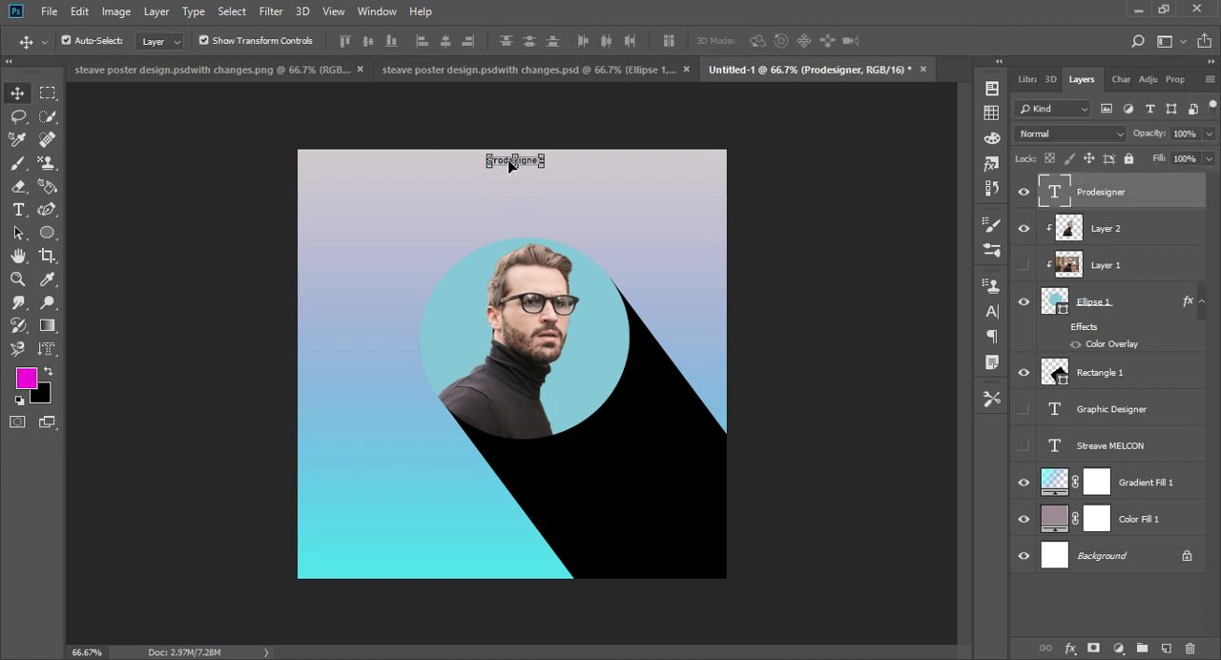
pyautogui.click(882, 329)
# - Add a linear Gradient Overlay to Rectangle 1 at 90° and 100% opacity, using the cyan-to-transparent gradient
pyautogui.click(1177, 383)
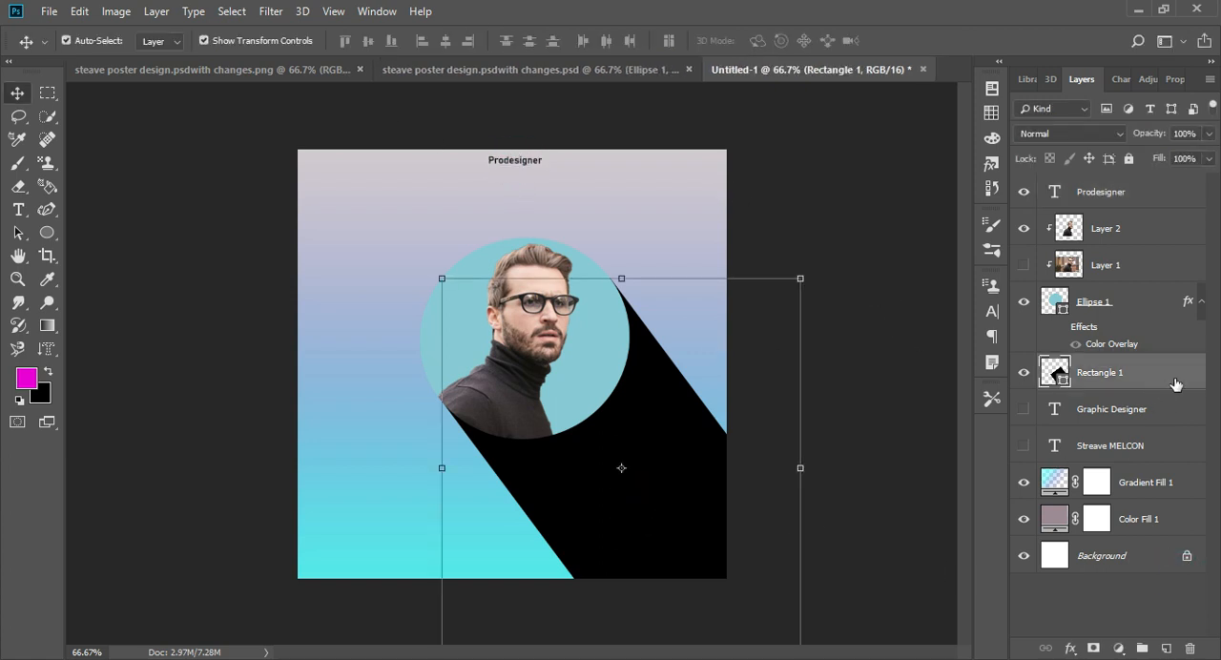
pyautogui.doubleClick(1188, 366)
pyautogui.click(577, 376)
pyautogui.moveTo(835, 115); pyautogui.dragTo(802, 131)
pyautogui.click(1083, 206)
pyautogui.click(941, 333)
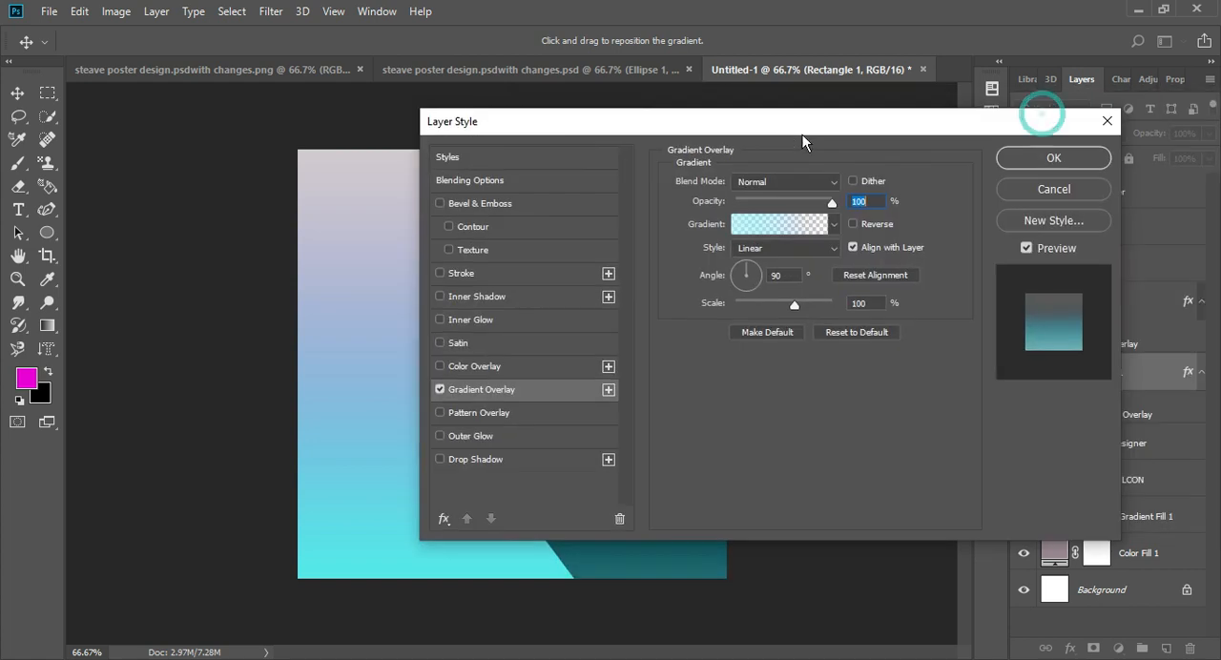
pyautogui.click(1061, 159)
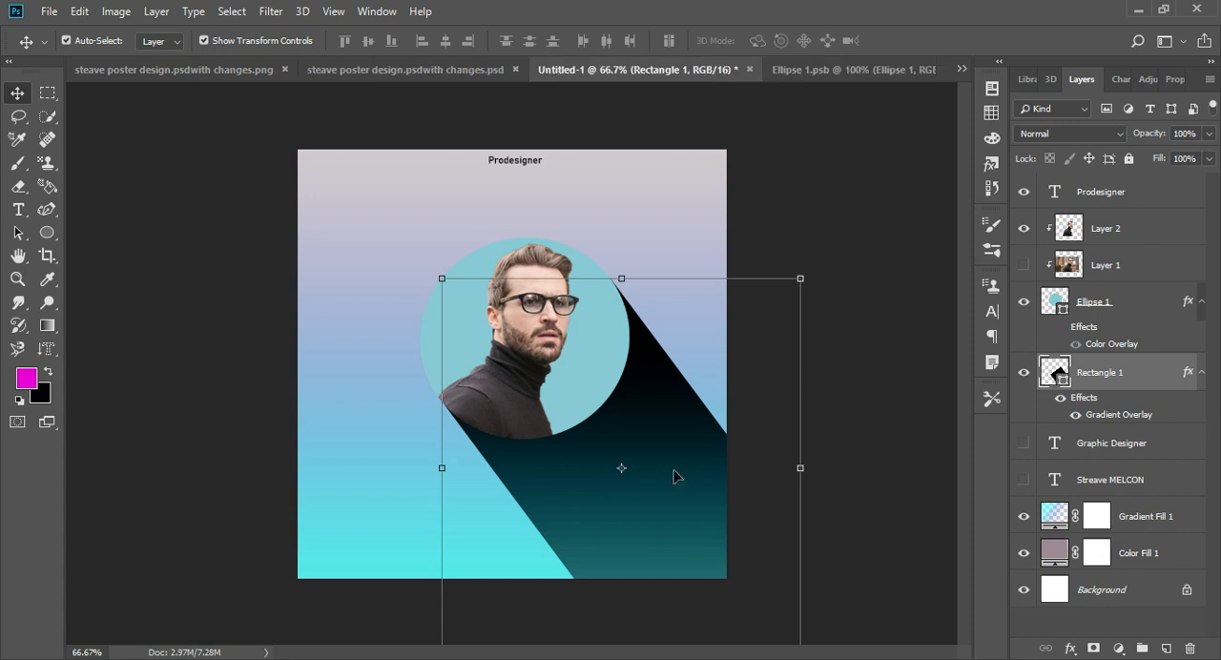
# - Duplicate Rectangle 1 and apply the cyan-to-transparent gradient preset to the copy's Gradient Overlay
pyautogui.click(840, 372)
pyautogui.keyDown('alt'); pyautogui.moveTo(1131, 380); pyautogui.dragTo(1134, 359); pyautogui.keyUp('alt')
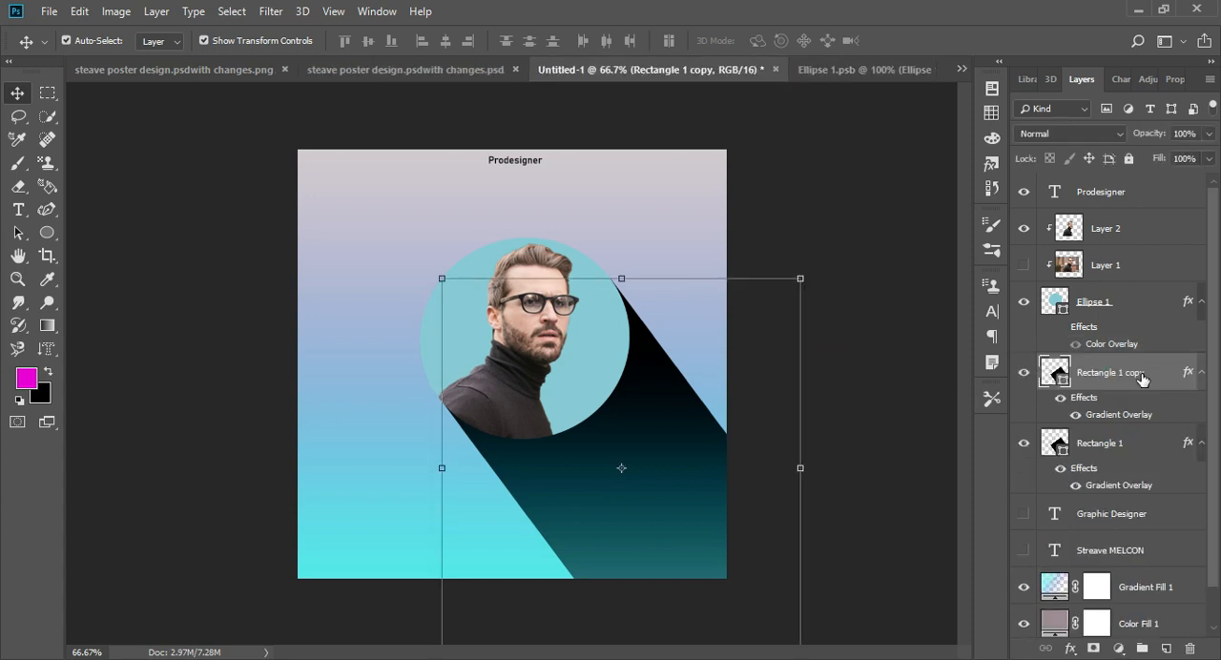
pyautogui.doubleClick(1173, 381)
pyautogui.click(877, 405)
pyautogui.click(1154, 239)
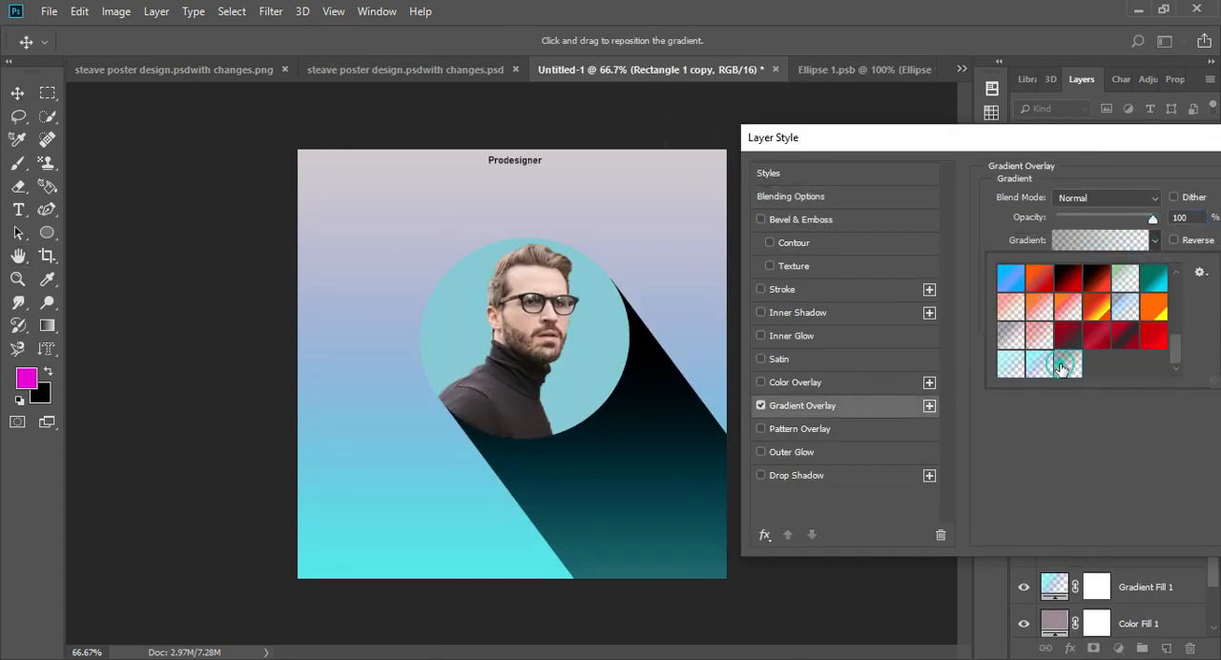
pyautogui.click(1021, 366)
pyautogui.moveTo(1060, 147); pyautogui.dragTo(862, 184)
pyautogui.click(1185, 203)
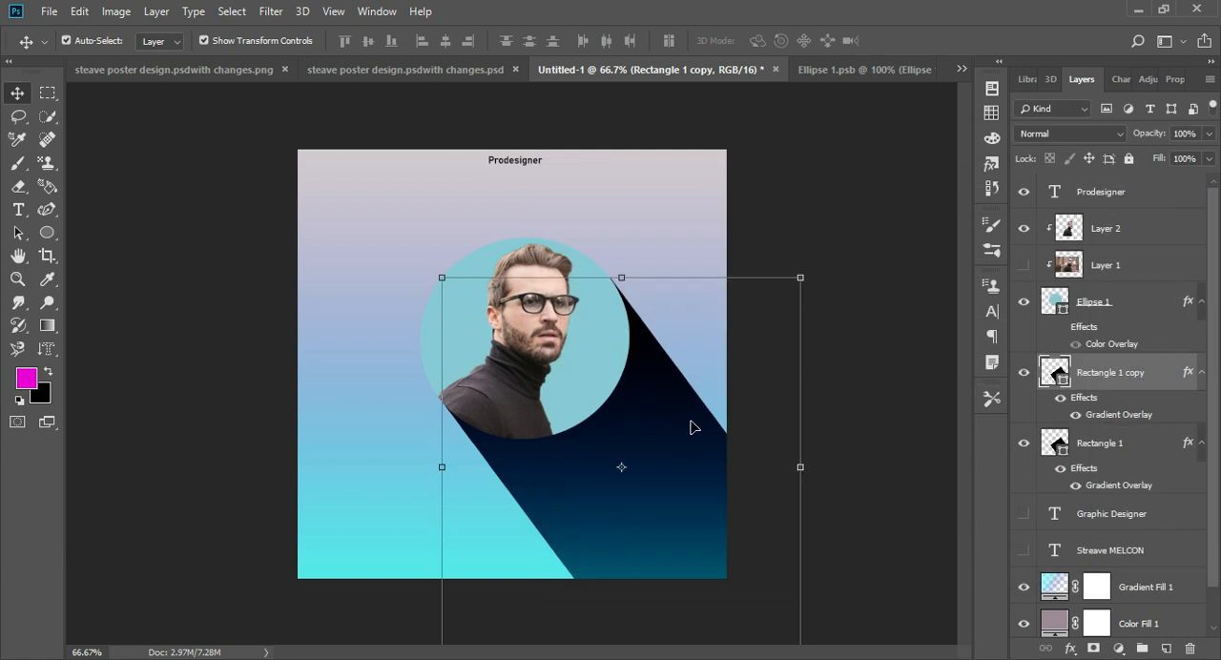
pyautogui.hotkey('shift', 'Up')
pyautogui.hotkey('shift', 'Up')
pyautogui.hotkey('shift', 'Up')
pyautogui.hotkey('shift', 'Up')
pyautogui.hotkey('shift', 'Up')
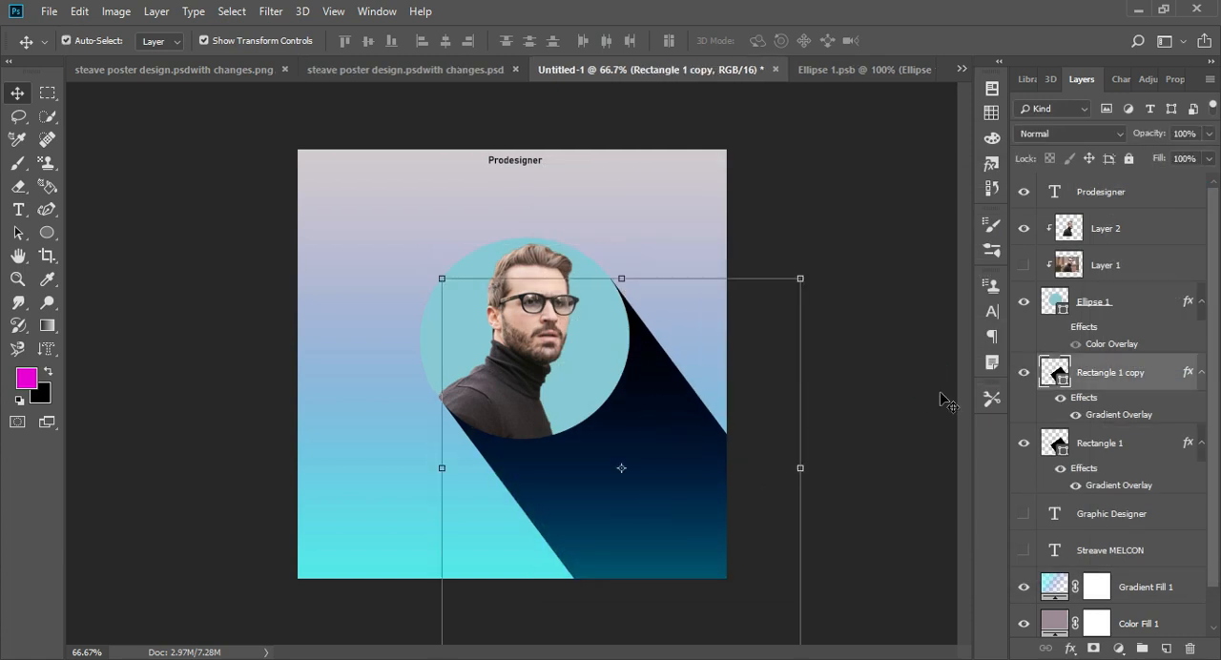
# - Set the Gradient Overlay angle of Rectangle 1 copy to about -95°
pyautogui.doubleClick(1167, 371)
pyautogui.moveTo(916, 174); pyautogui.dragTo(1191, 110)
pyautogui.click(884, 372)
pyautogui.click(1114, 269)
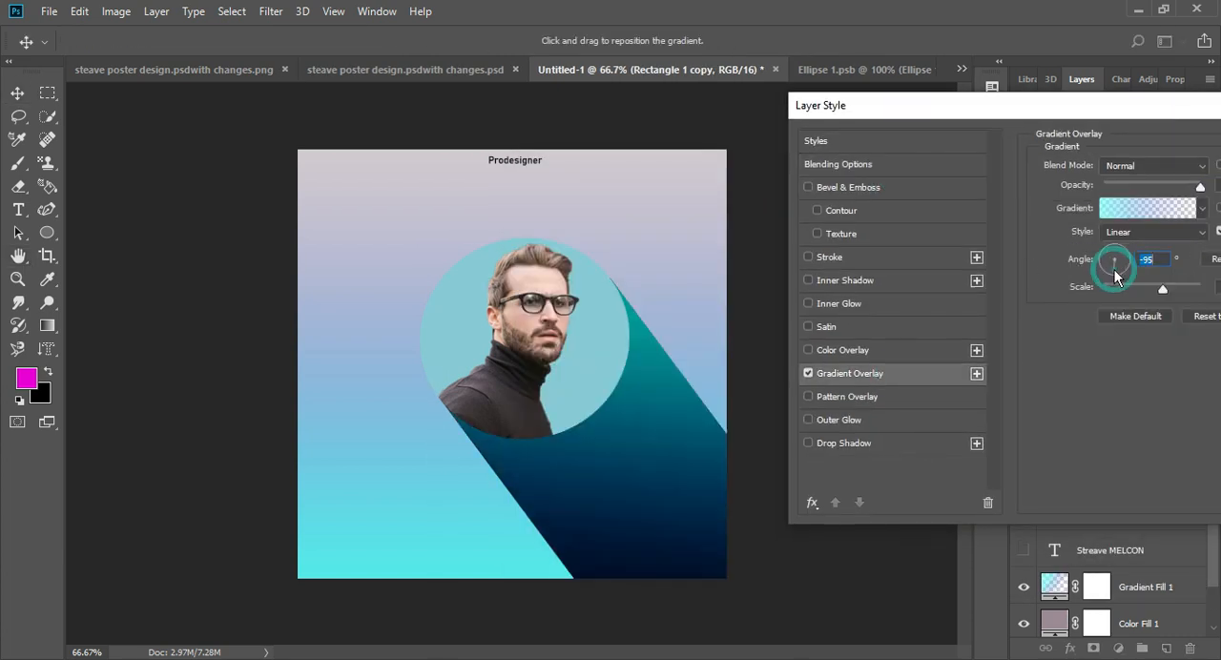
pyautogui.click(1113, 271)
pyautogui.press('Return')
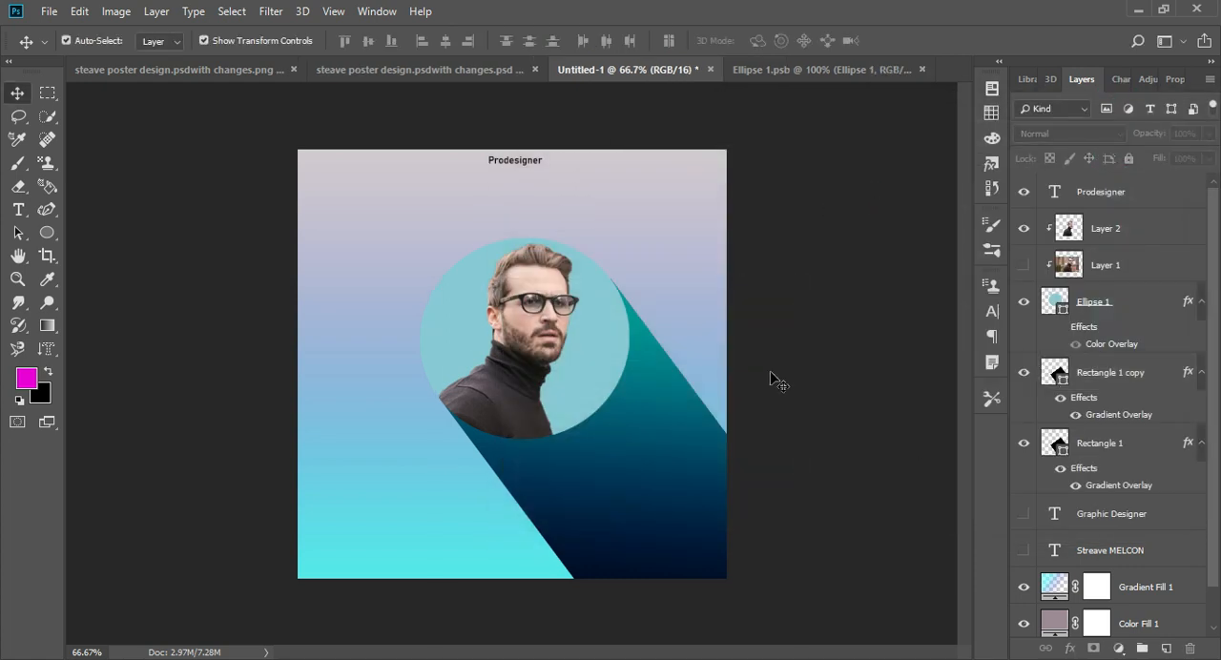
# - Paste the laptop photo over the long shadow, rotate it about -3.2° and enlarge it to cover the shadow's lower part
pyautogui.hotkey('ctrl', 'v')
pyautogui.moveTo(556, 389); pyautogui.dragTo(672, 485)
pyautogui.moveTo(486, 286); pyautogui.dragTo(512, 338)
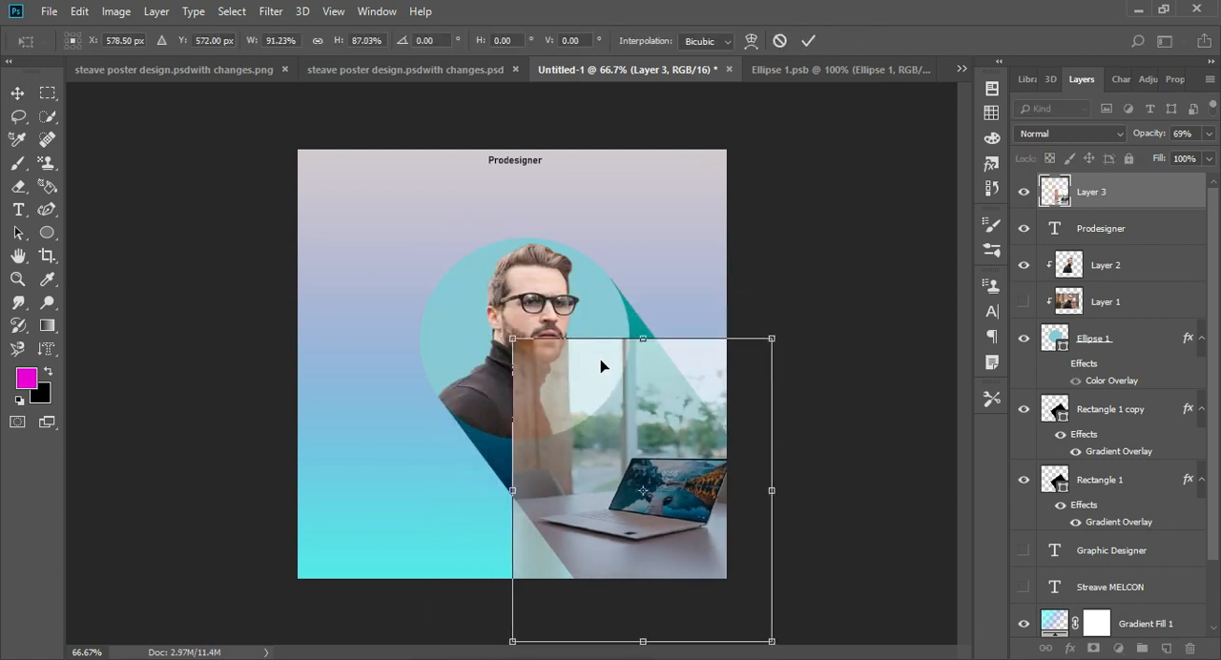
pyautogui.moveTo(809, 602); pyautogui.dragTo(788, 575)
pyautogui.moveTo(503, 345); pyautogui.dragTo(443, 293)
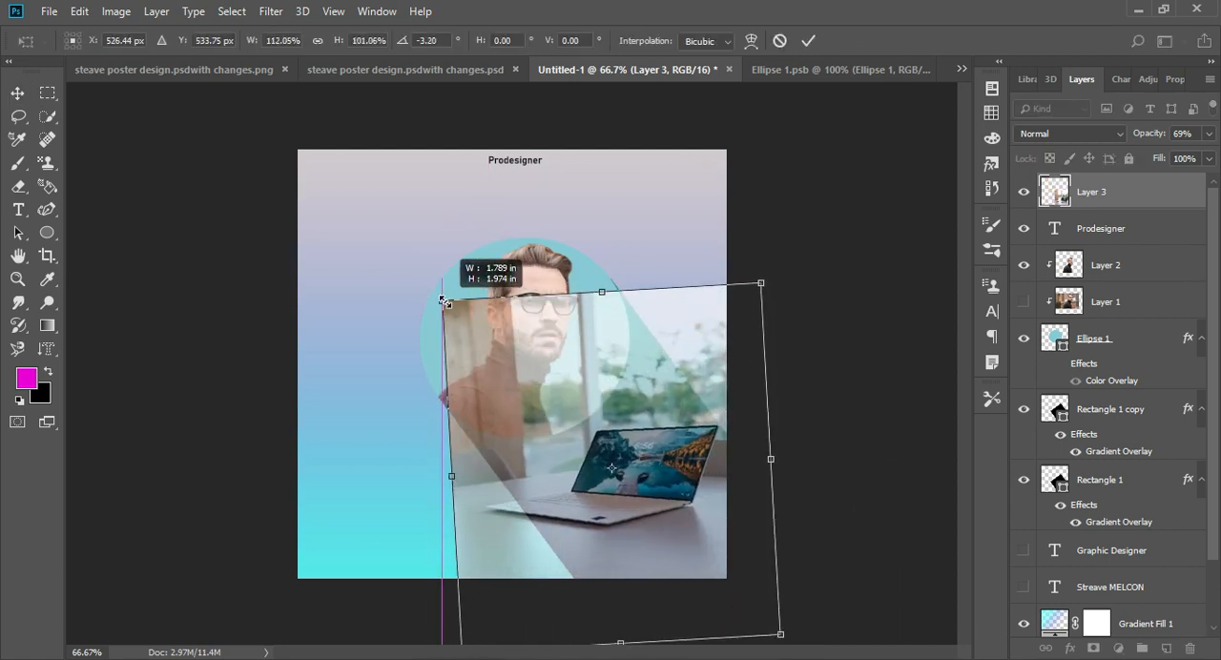
pyautogui.press('Return')
pyautogui.moveTo(1088, 221); pyautogui.dragTo(1089, 242)
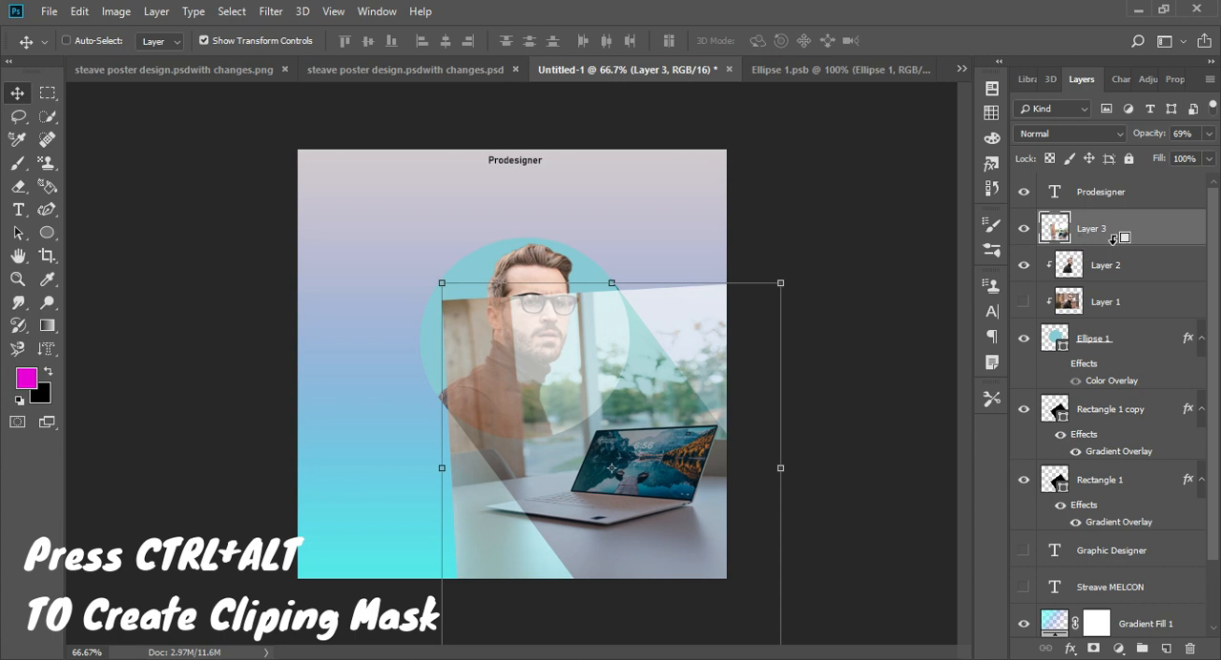
pyautogui.keyDown('ctrl'); pyautogui.keyDown('alt'); pyautogui.click(1112, 239); pyautogui.keyUp('alt'); pyautogui.keyUp('ctrl')
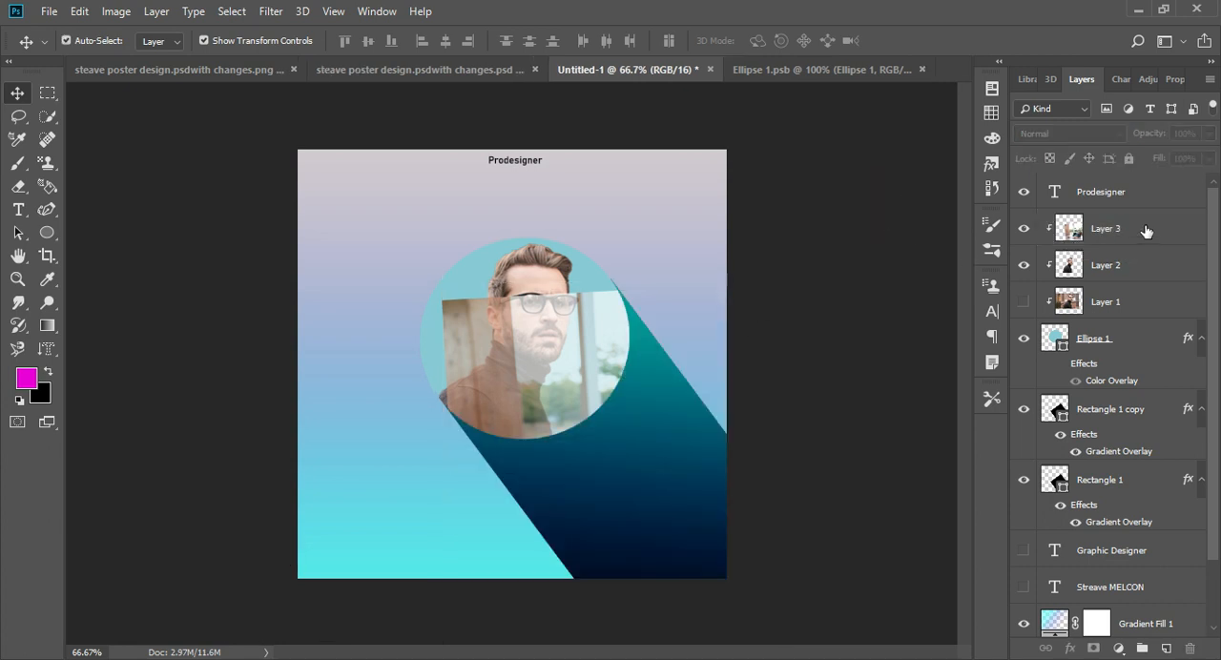
pyautogui.keyDown('alt'); pyautogui.click(1112, 241); pyautogui.keyUp('alt')
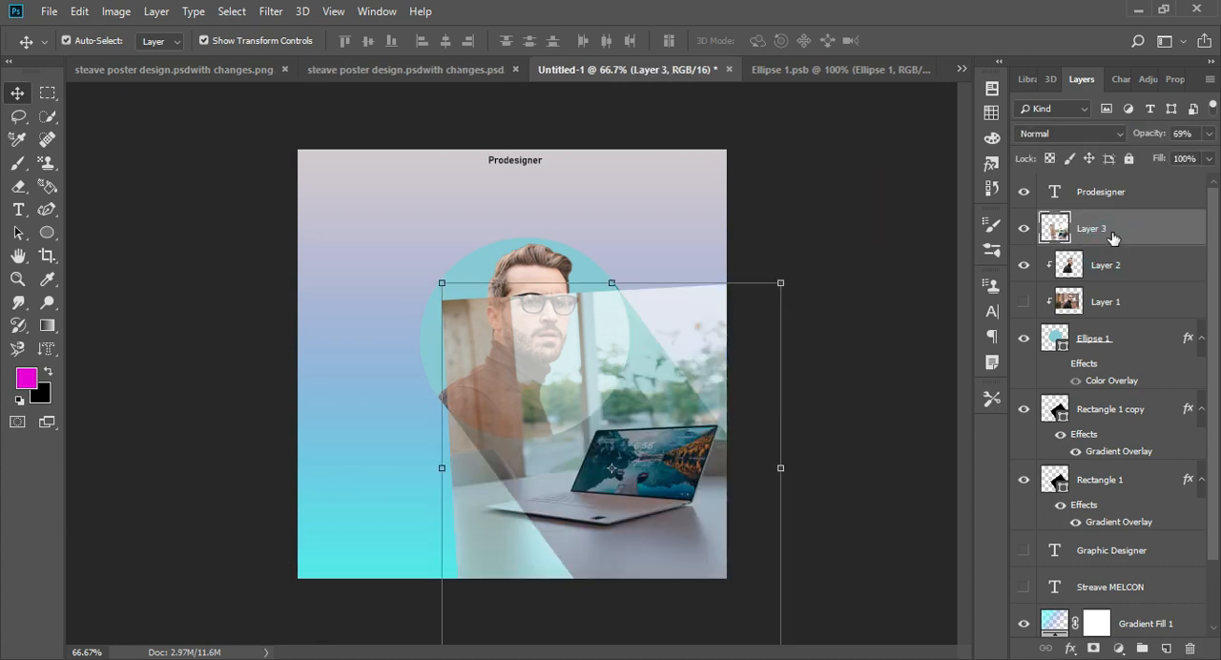
# - Move the laptop photo's layer below Ellipse 1 and clip it to Rectangle 1 copy
pyautogui.moveTo(1112, 241); pyautogui.dragTo(1110, 391)
pyautogui.keyDown('alt'); pyautogui.click(1109, 388); pyautogui.keyUp('alt')
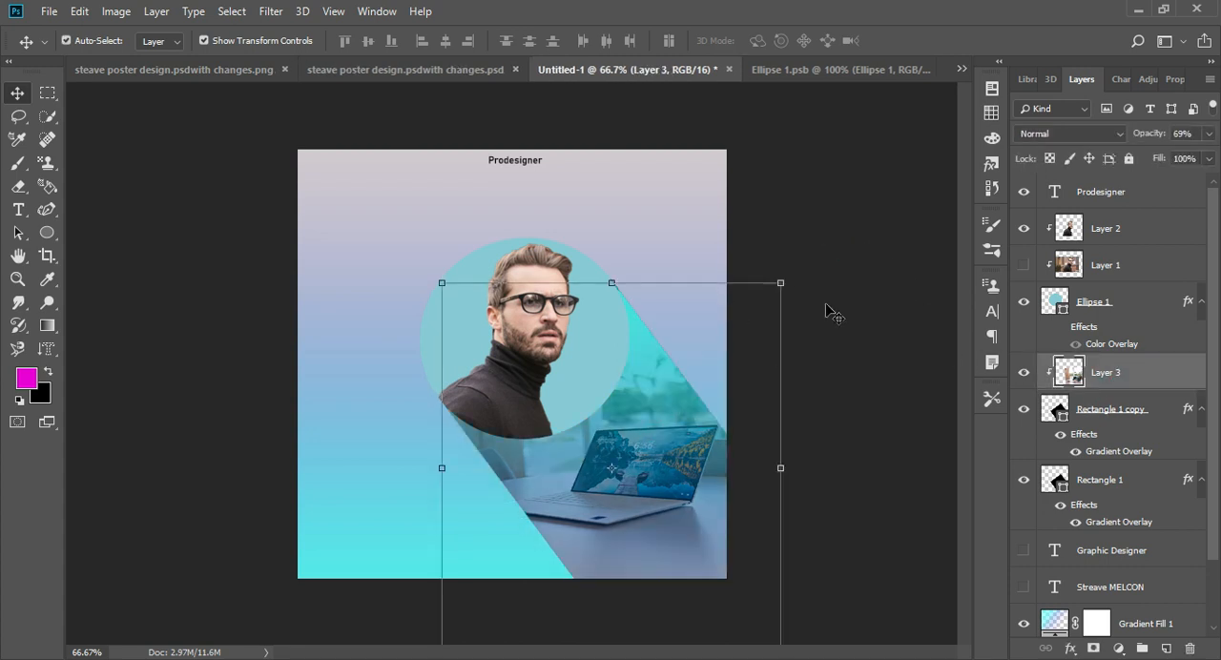
pyautogui.keyDown('ctrl'); pyautogui.click(770, 326); pyautogui.keyUp('ctrl')
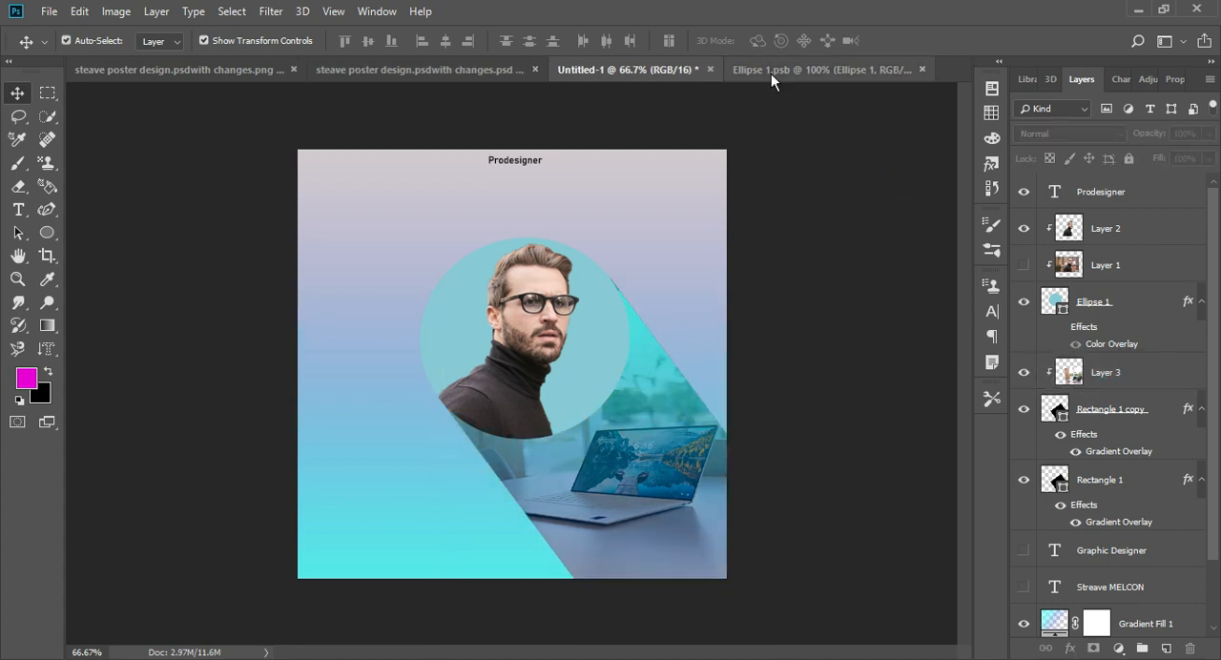
# - Add the designer's first name in capitals as large text and move it to the upper part of the poster
pyautogui.press('t')
pyautogui.click(244, 344)
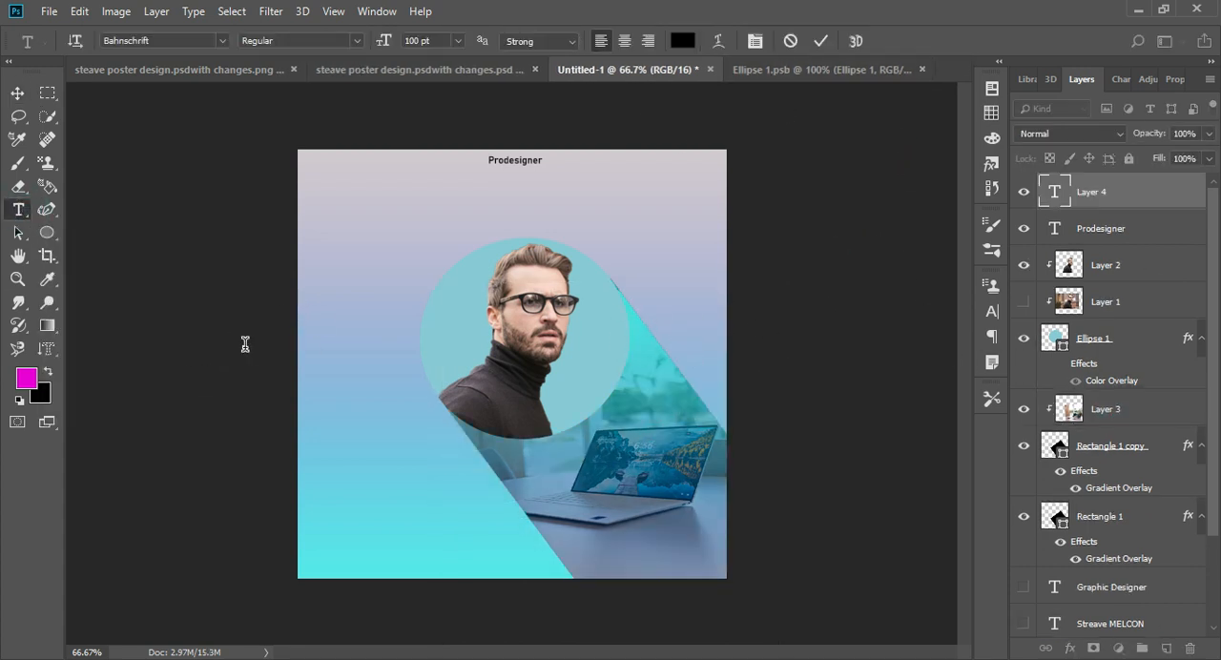
pyautogui.write('STEA')
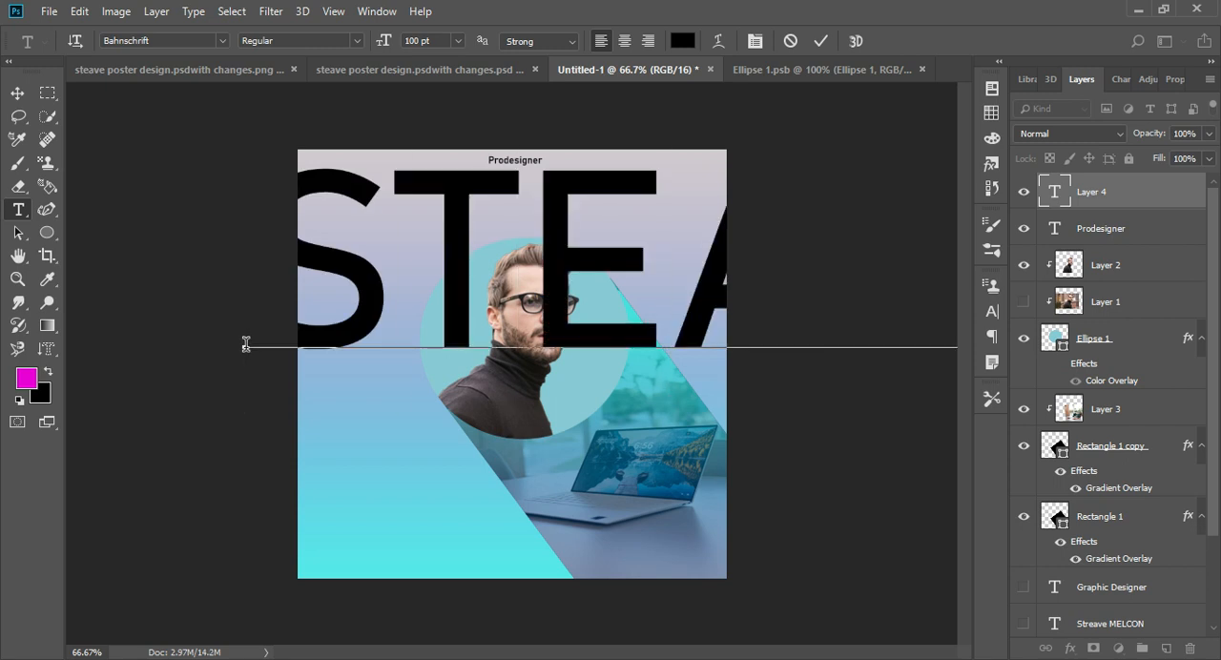
pyautogui.click(17, 94)
pyautogui.moveTo(362, 298); pyautogui.dragTo(349, 317)
pyautogui.press('t')
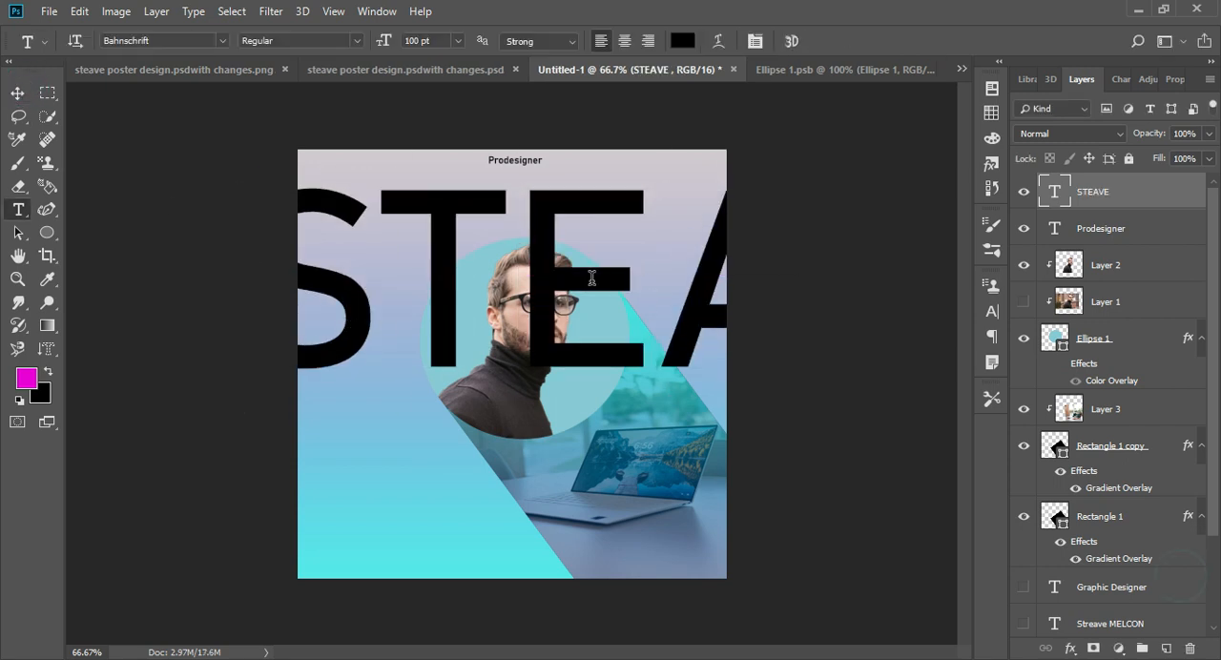
pyautogui.click(17, 93)
pyautogui.moveTo(445, 264); pyautogui.dragTo(435, 226)
# - Change the font of the large name text to Bebas Neue
pyautogui.click(992, 311)
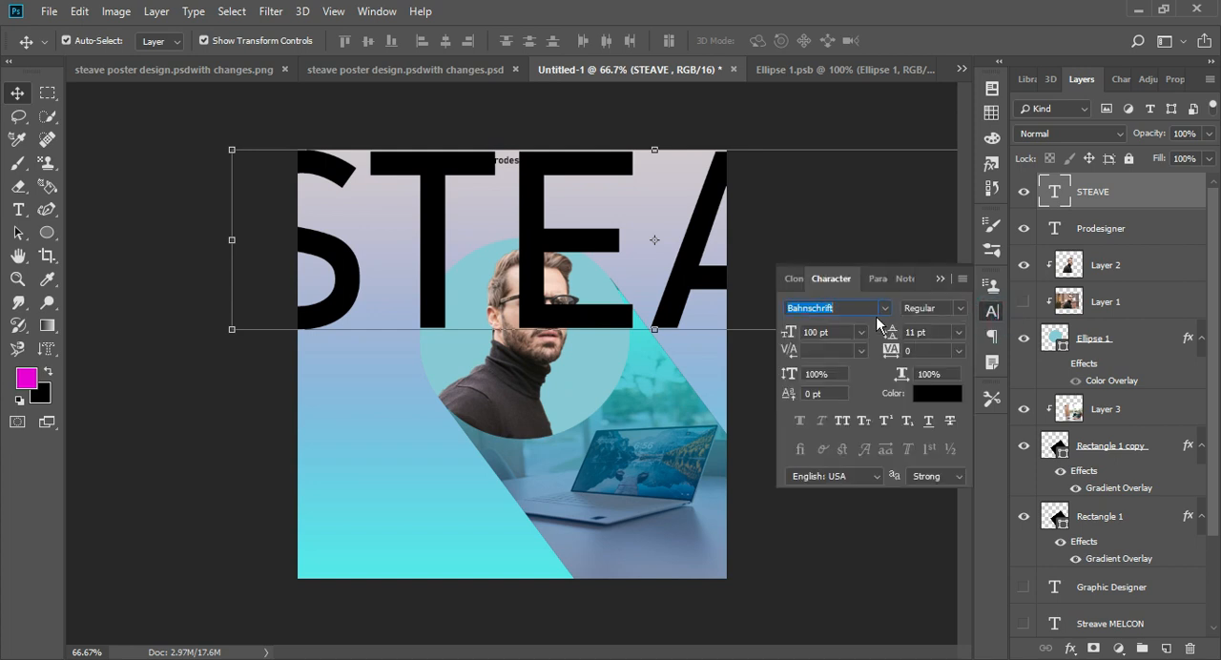
pyautogui.click(884, 308)
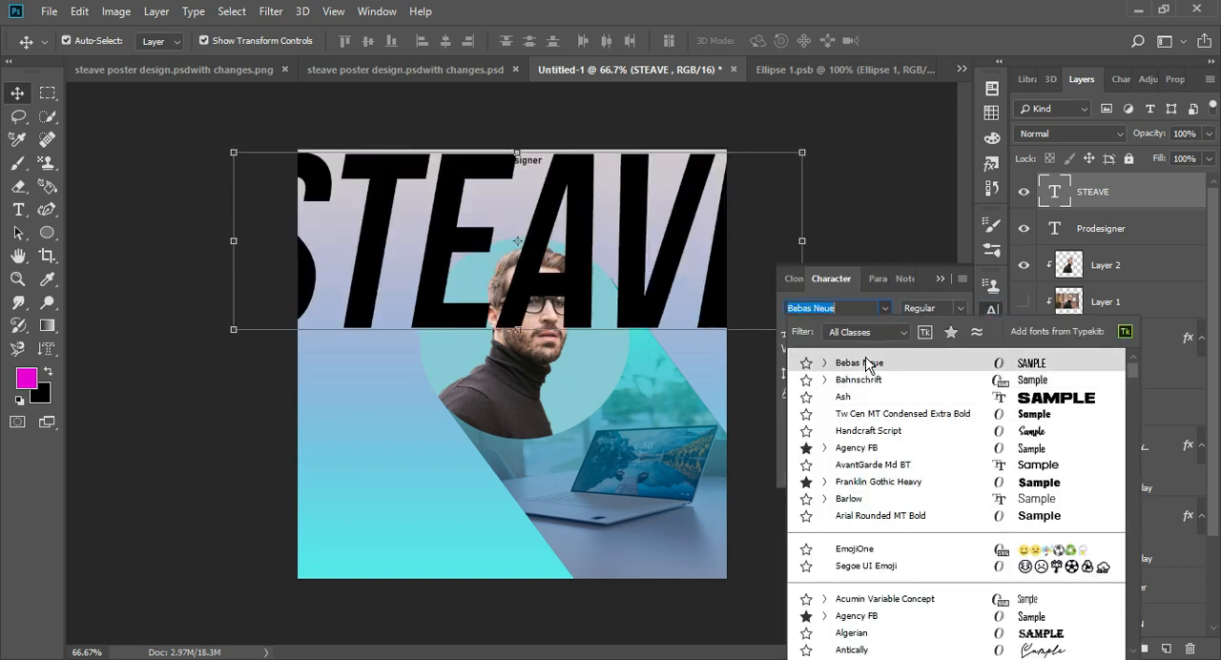
pyautogui.click(854, 363)
pyautogui.click(992, 309)
# - Scale the name text to span the poster's width at its upper edge and stack two copies of it below
pyautogui.click(235, 331)
pyautogui.moveTo(241, 370); pyautogui.dragTo(309, 346)
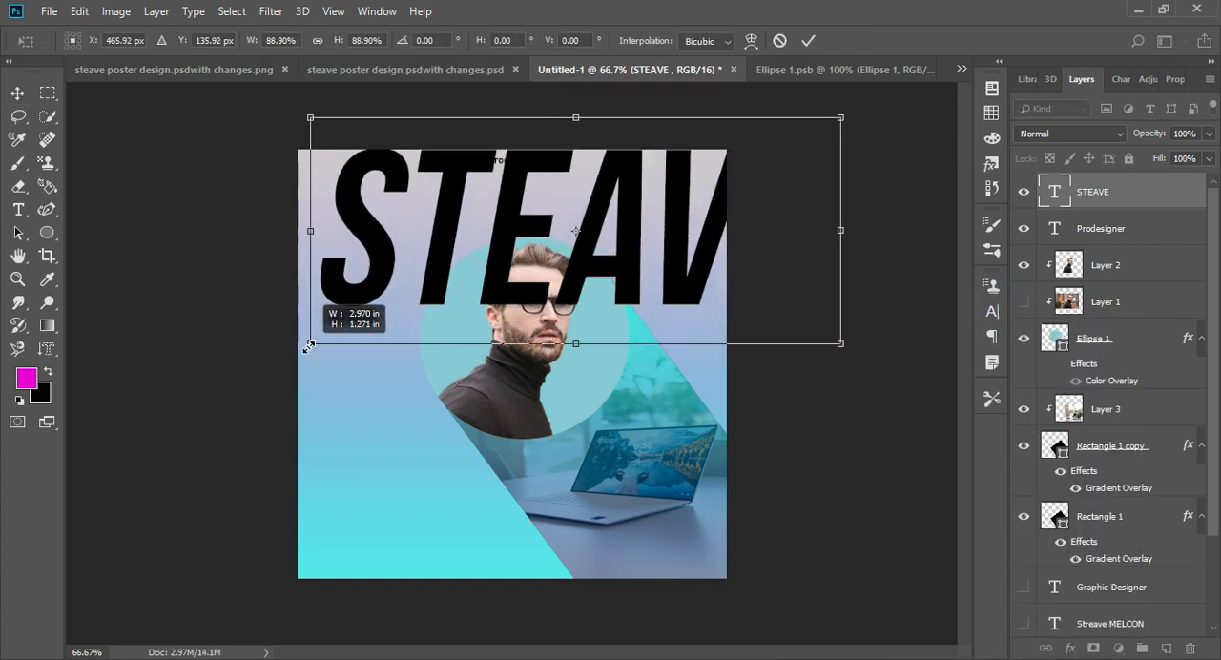
pyautogui.moveTo(449, 288); pyautogui.dragTo(404, 289)
pyautogui.moveTo(788, 110); pyautogui.dragTo(753, 128)
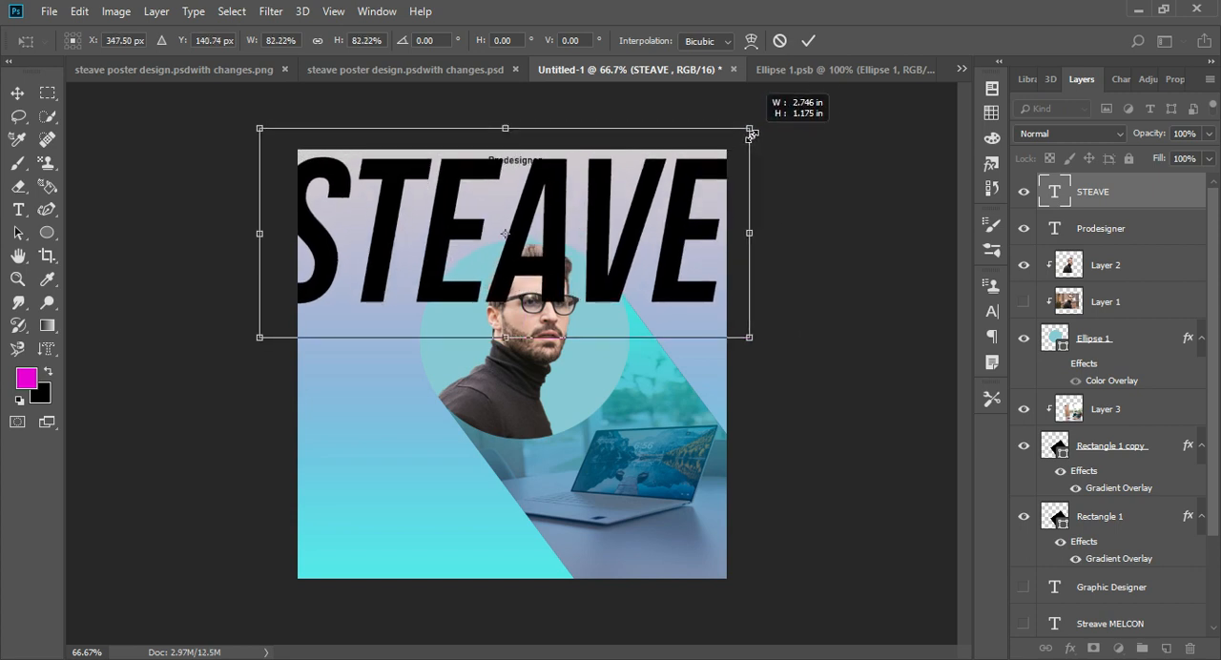
pyautogui.moveTo(671, 223); pyautogui.dragTo(672, 213)
pyautogui.press('Return')
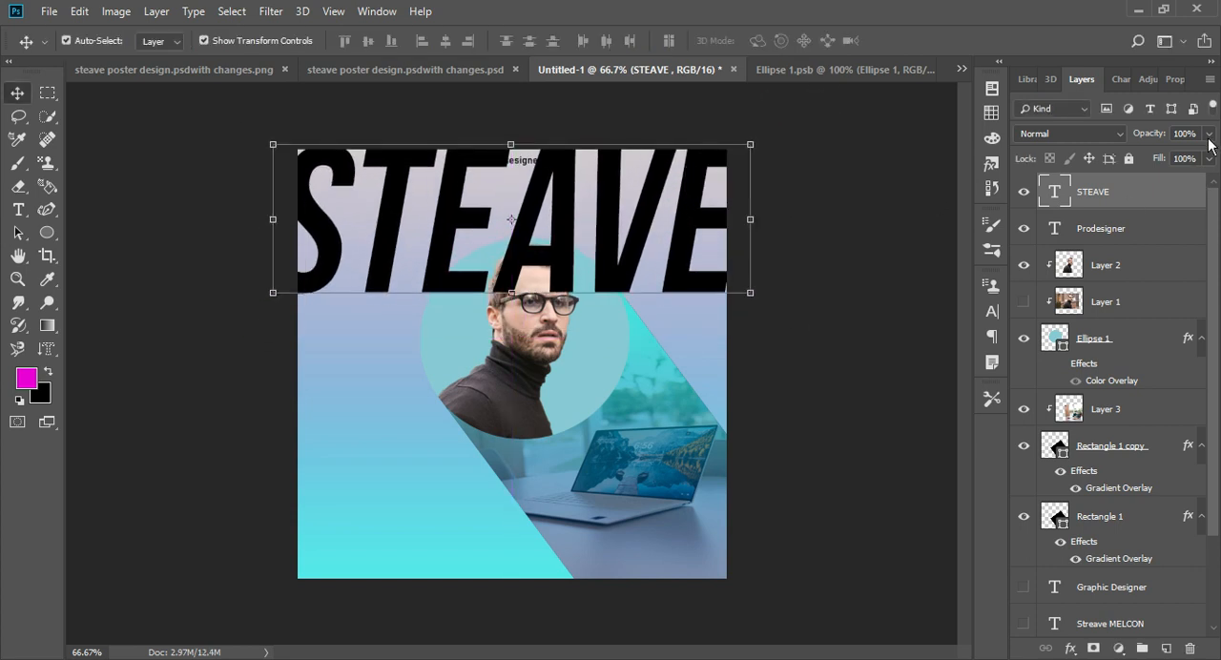
pyautogui.moveTo(563, 246); pyautogui.dragTo(561, 554)
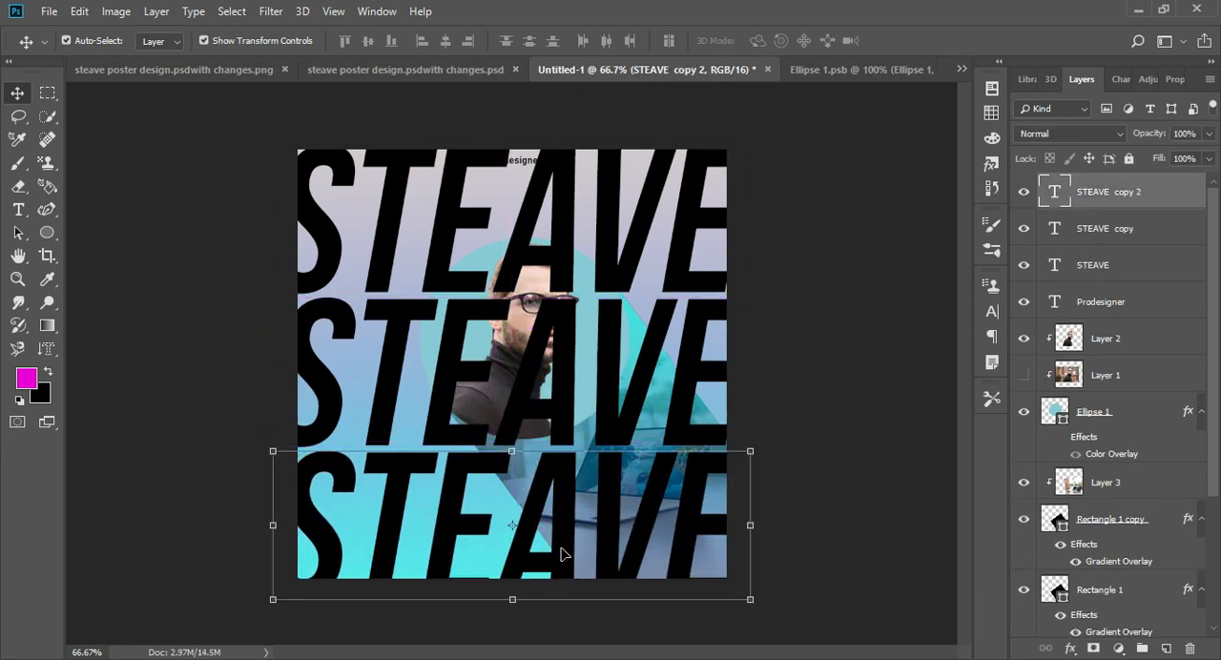
# - Set the lowest name copy's fill to 0% and add a 1 px outside stroke in #fffbff at 100% opacity
pyautogui.moveTo(1170, 178); pyautogui.dragTo(1098, 189)
pyautogui.doubleClick(1190, 192)
pyautogui.click(561, 275)
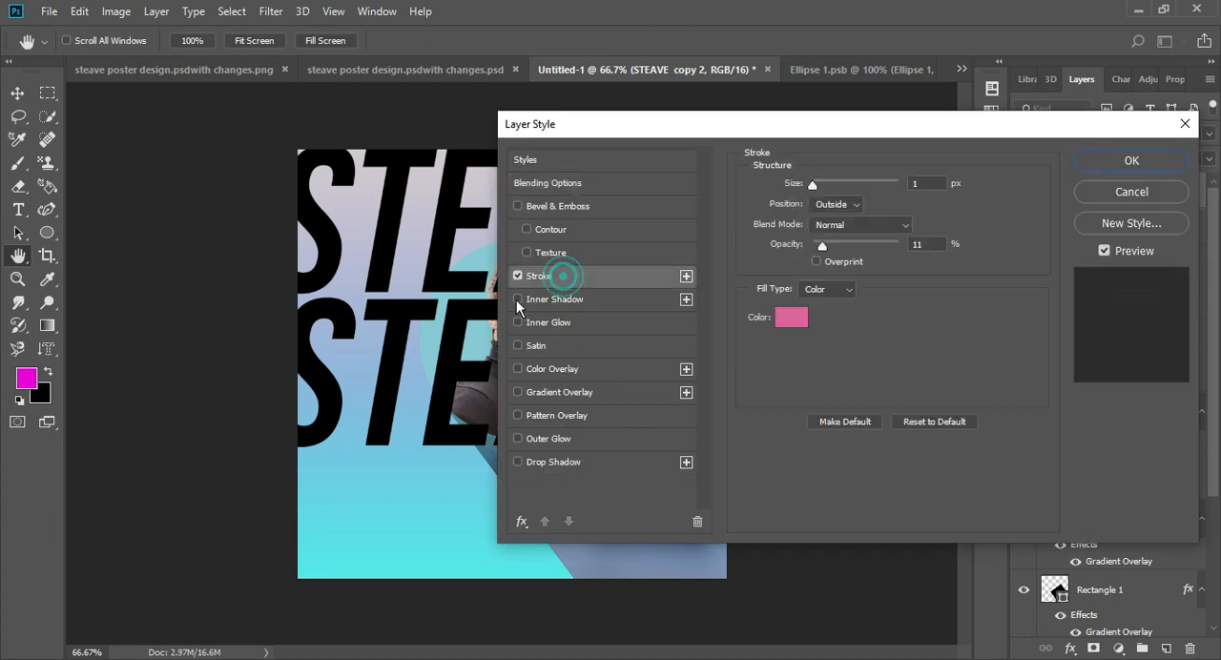
pyautogui.click(796, 313)
pyautogui.moveTo(992, 338)
pyautogui.mouseDown()
pyautogui.moveTo(992, 367)
pyautogui.moveTo(992, 145)
pyautogui.mouseUp()
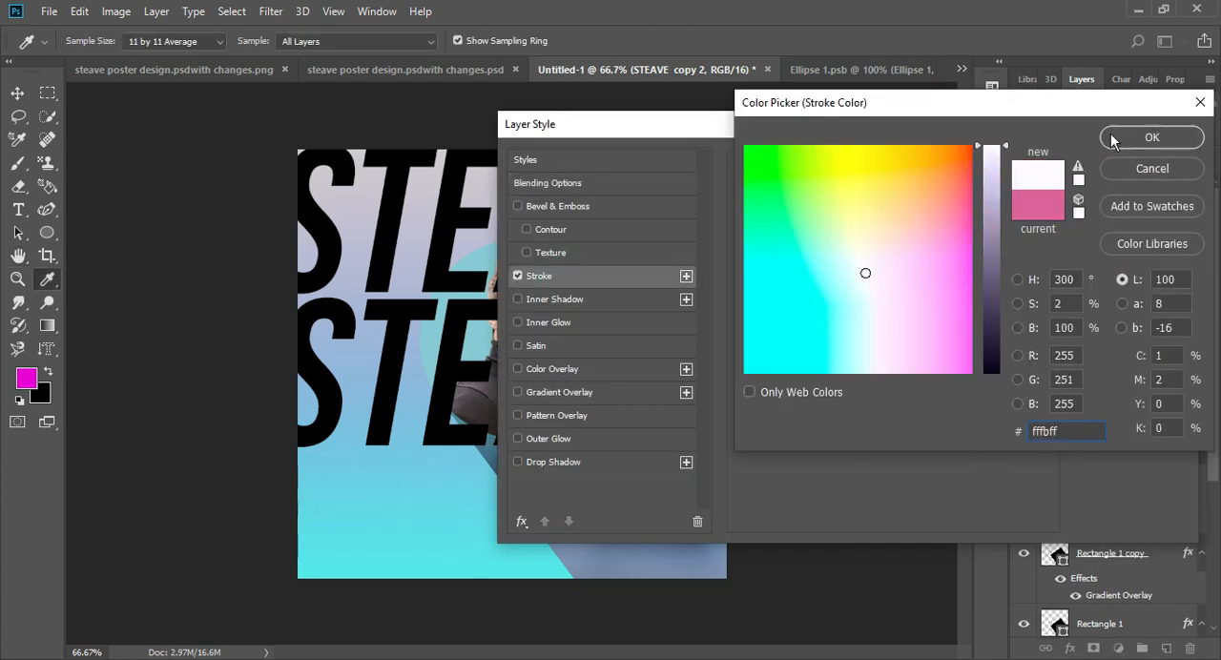
pyautogui.click(1151, 137)
pyautogui.click(851, 226)
pyautogui.click(852, 238)
pyautogui.moveTo(824, 246); pyautogui.dragTo(918, 249)
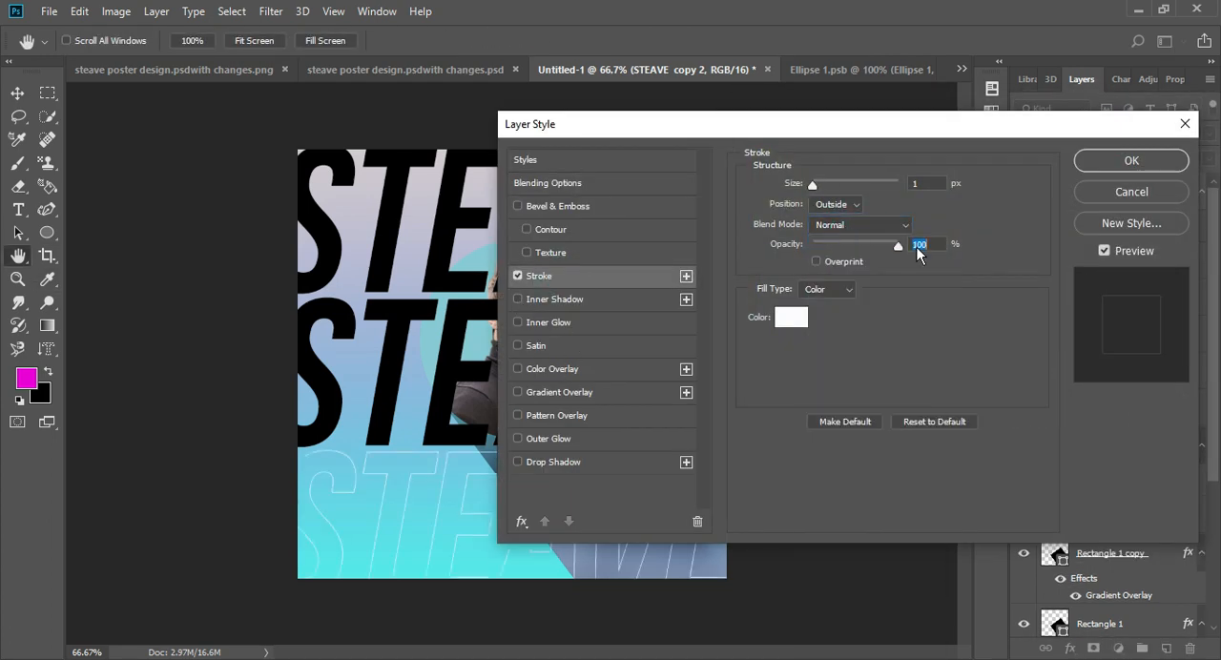
pyautogui.moveTo(813, 185); pyautogui.dragTo(813, 183)
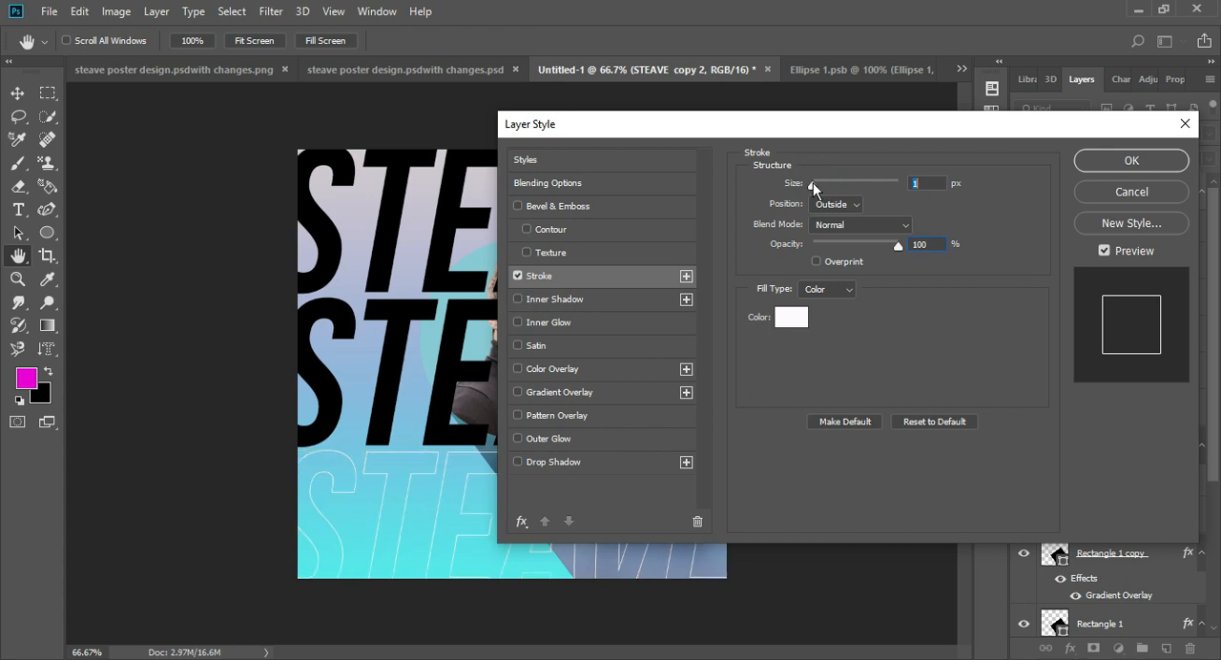
pyautogui.click(1132, 164)
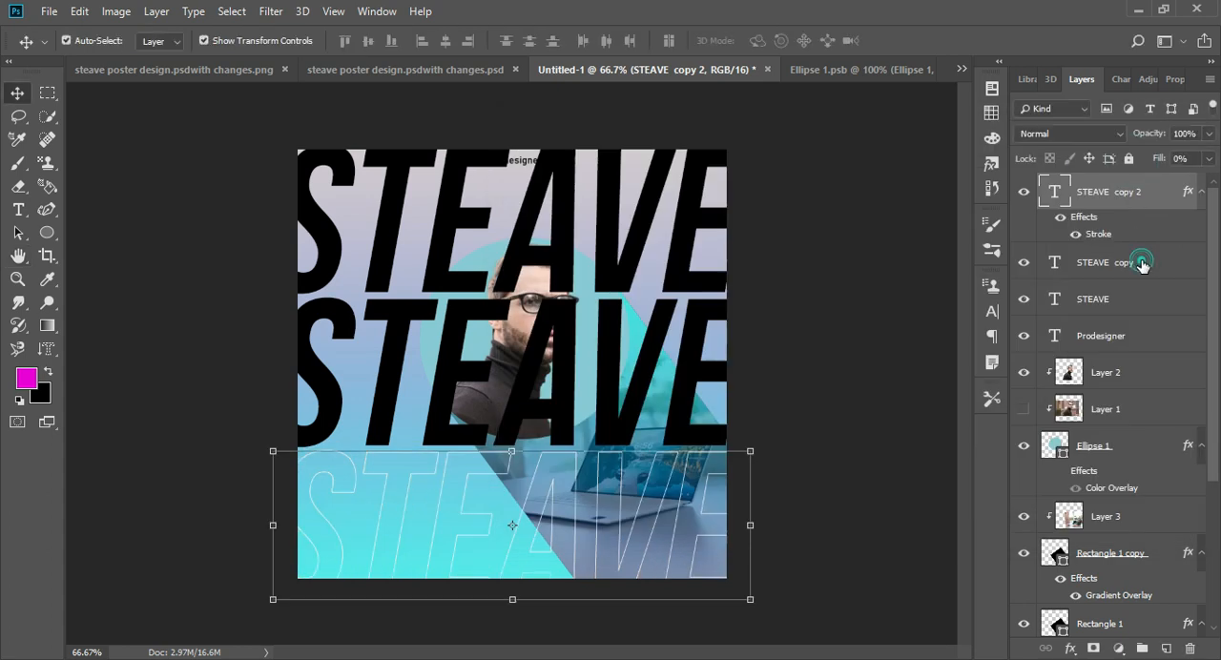
# - Set the middle name copy's fill to 0% and add a white 1 px outside stroke at 100% opacity
pyautogui.click(1143, 264)
pyautogui.click(1208, 159)
pyautogui.moveTo(1210, 179); pyautogui.dragTo(1122, 181)
pyautogui.doubleClick(1163, 262)
pyautogui.click(549, 349)
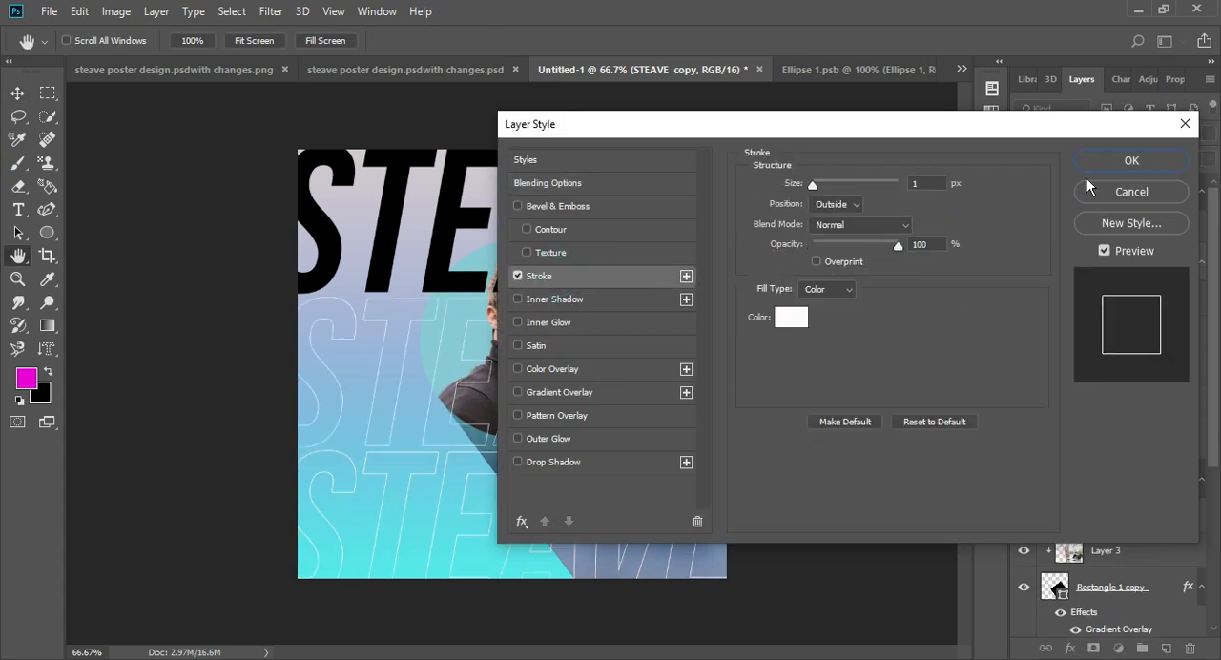
pyautogui.click(1129, 235)
# - Try adding the same white stroke to the uppermost name text
pyautogui.doubleClick(1126, 334)
pyautogui.click(510, 273)
pyautogui.click(1144, 155)
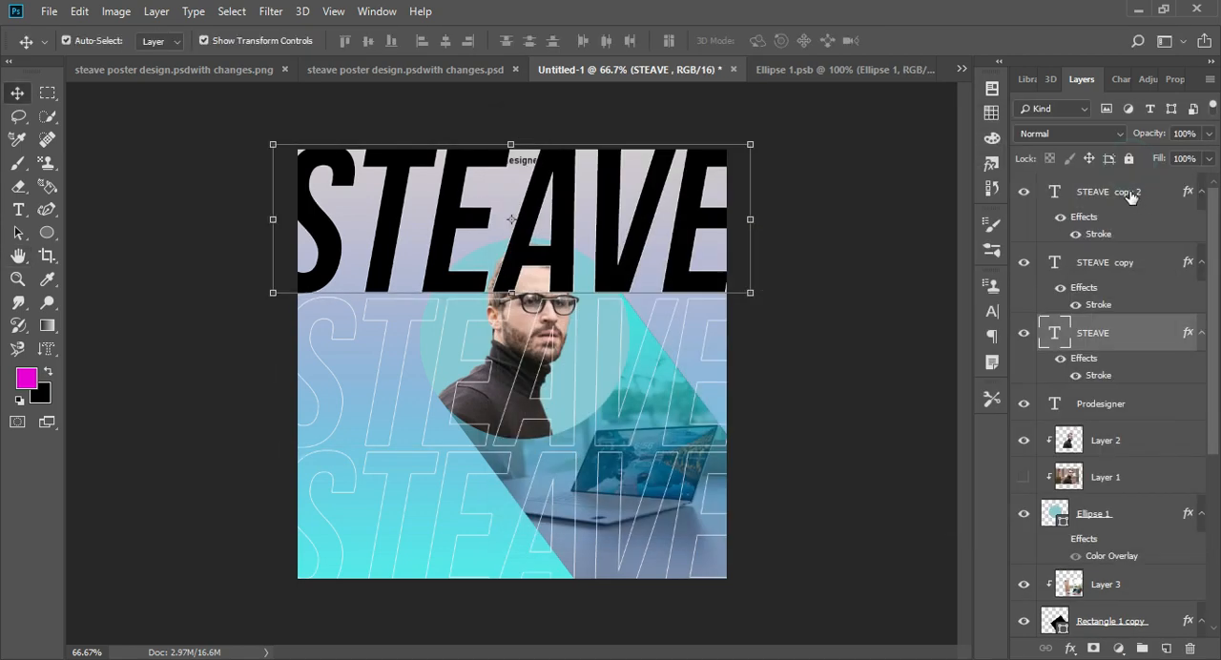
# - Try grouping the three large name texts and naming the group as the name background
pyautogui.keyDown('ctrl'); pyautogui.click(1130, 194); pyautogui.keyUp('ctrl')
pyautogui.keyDown('ctrl'); pyautogui.click(1126, 264); pyautogui.keyUp('ctrl')
pyautogui.hotkey('ctrl', 'g')
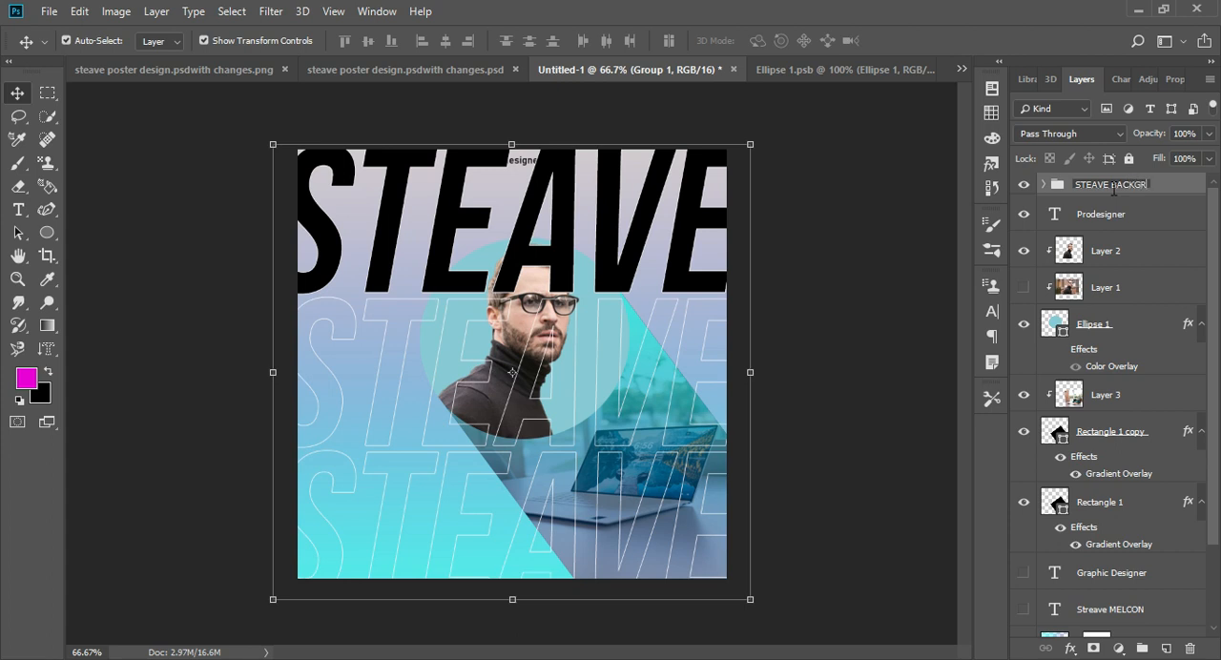
pyautogui.write('D')
pyautogui.press('Return')
pyautogui.hotkey('ctrl', 'z')
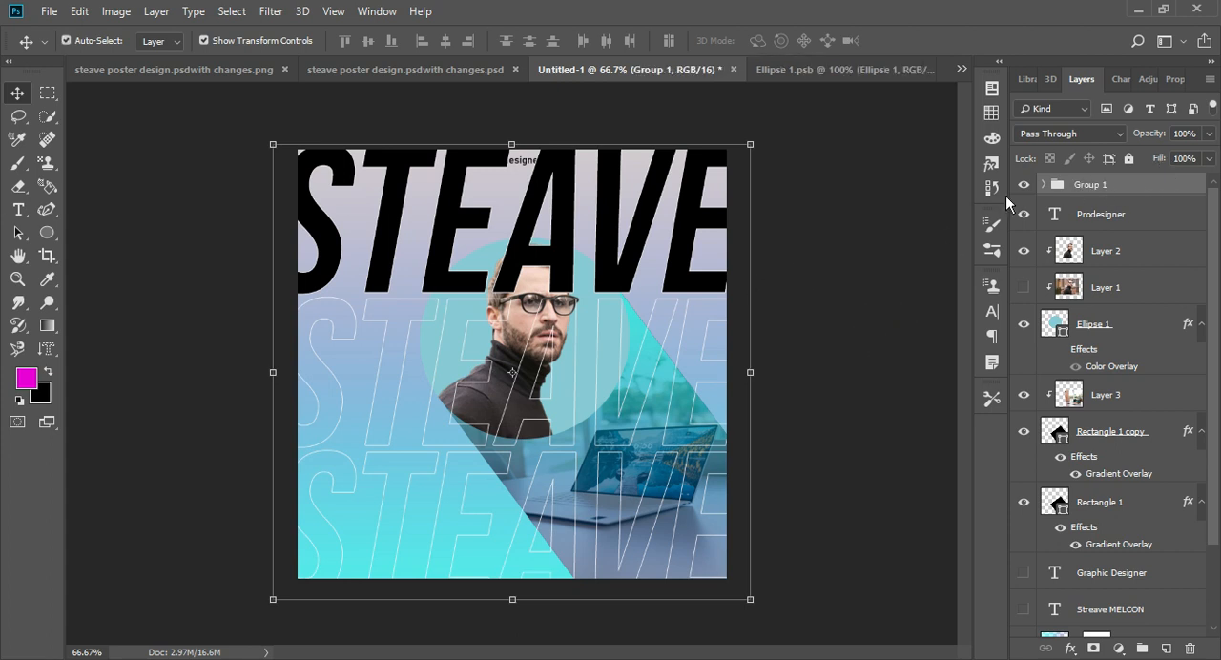
# - Inspect the group's contents, and undo the grouping and the uppermost name text's stroke
pyautogui.click(1044, 184)
pyautogui.click(1123, 216)
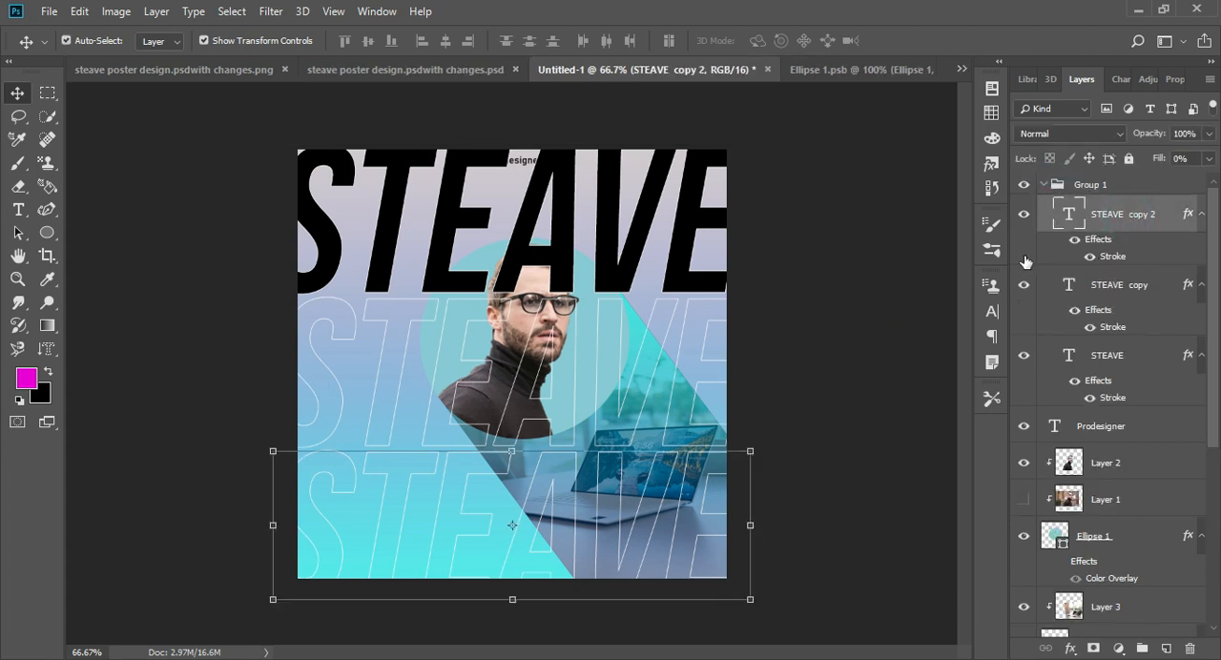
pyautogui.hotkey('ctrl', 'z')
pyautogui.hotkey('ctrl', 'alt', 'z')
pyautogui.hotkey('ctrl', 'alt', 'z')
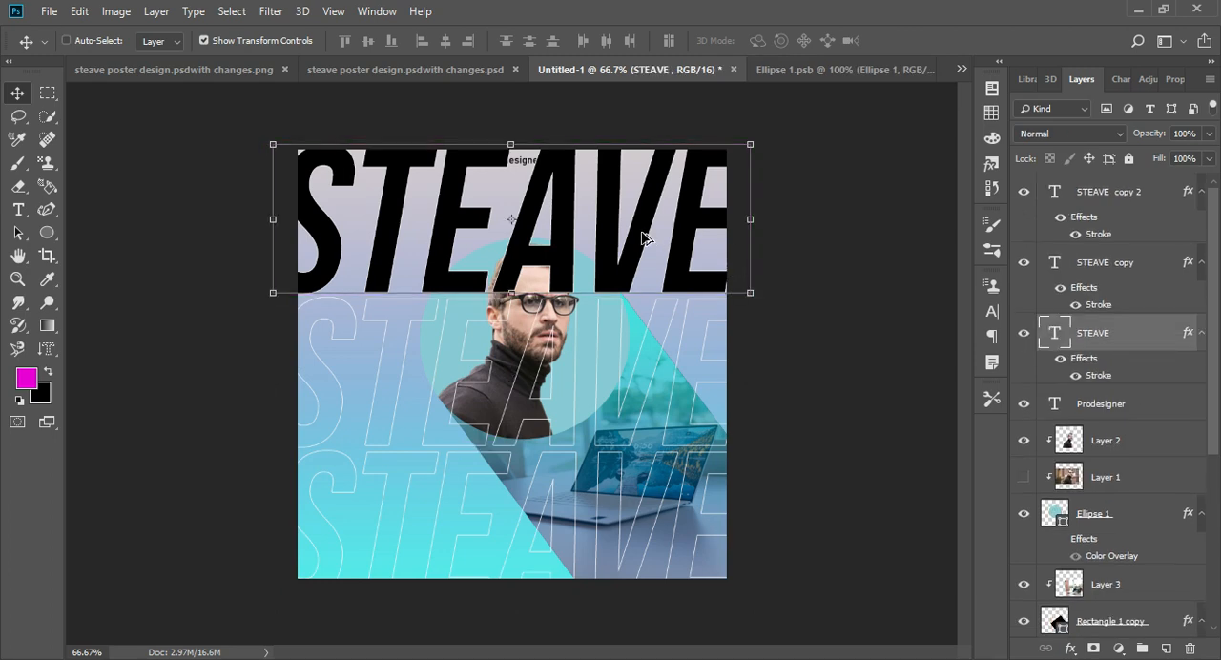
pyautogui.hotkey('ctrl', 'alt', 'z')
# - Add the white outline stroke to the uppermost name text and set its fill to 0%
pyautogui.doubleClick(1178, 341)
pyautogui.moveTo(700, 136); pyautogui.dragTo(871, 103)
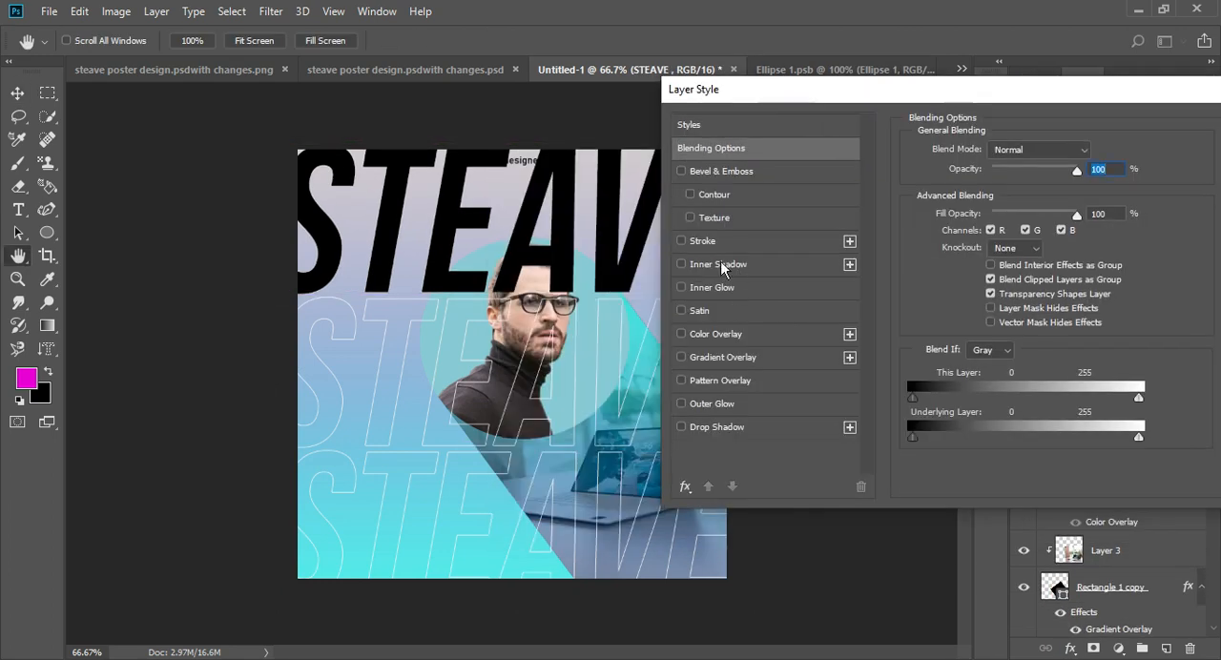
pyautogui.click(681, 241)
pyautogui.click(918, 161)
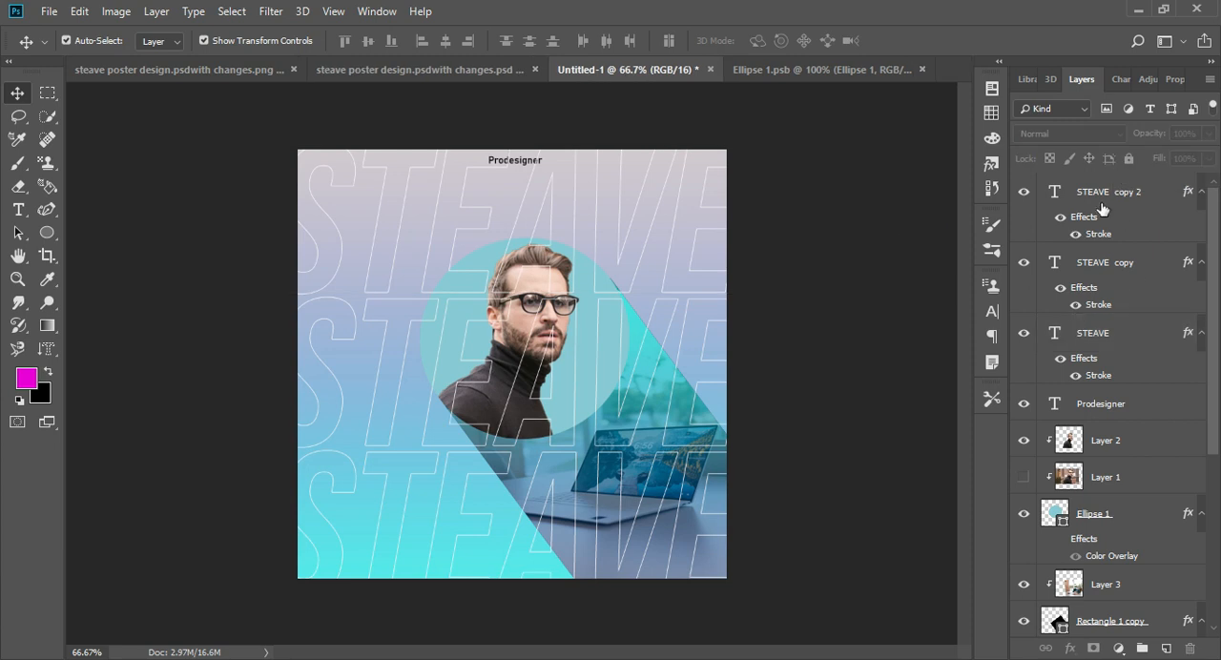
# - Group the three outlined name texts under the designer's first name plus "Background" and place the group directly above the gradient fill layer
pyautogui.click(1102, 209)
pyautogui.keyDown('shift'); pyautogui.click(1093, 333); pyautogui.keyUp('shift')
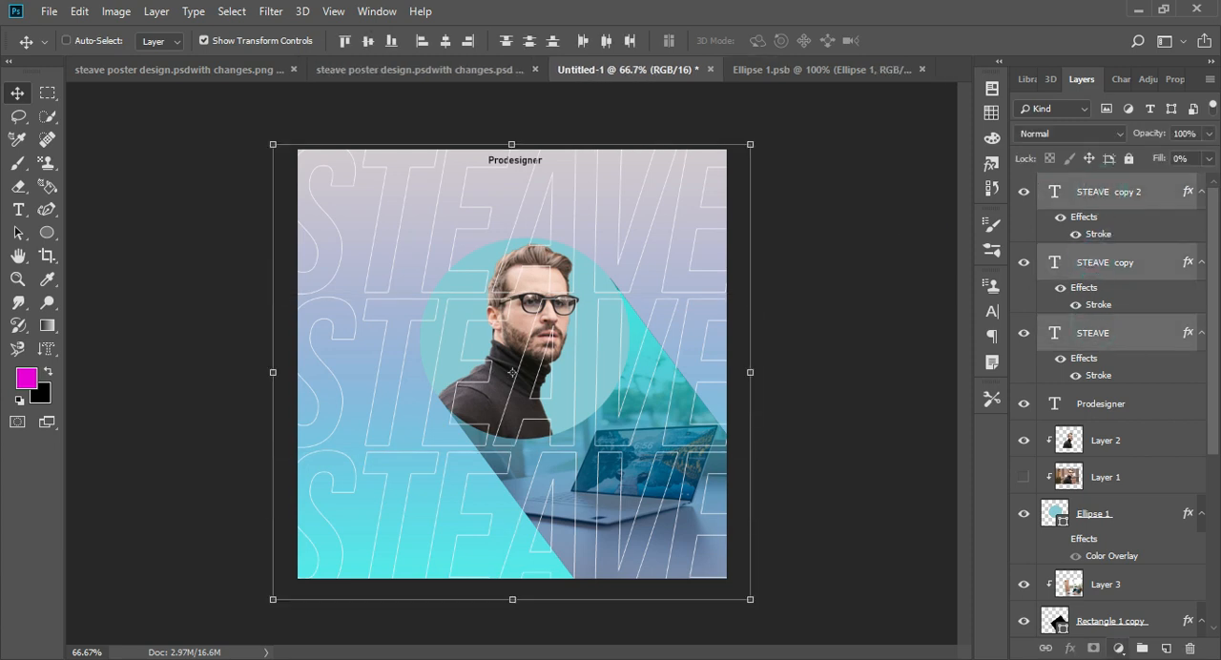
pyautogui.hotkey('ctrl', 'g')
pyautogui.doubleClick(1104, 187)
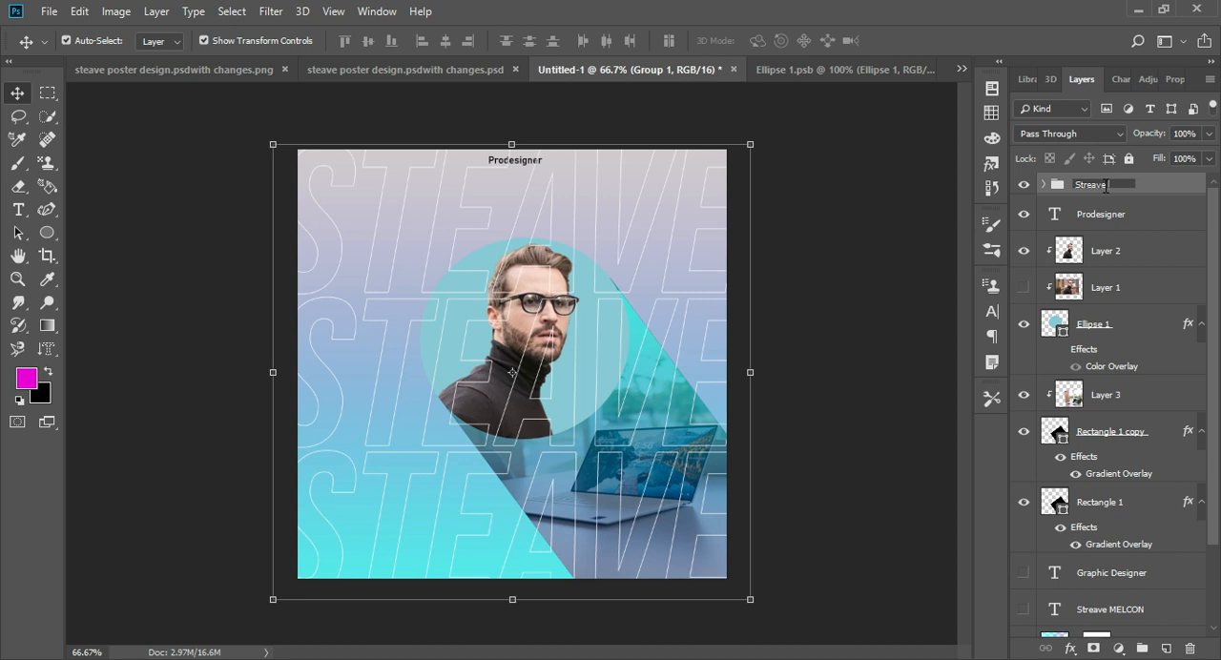
pyautogui.write('Streave Background')
pyautogui.click(810, 208)
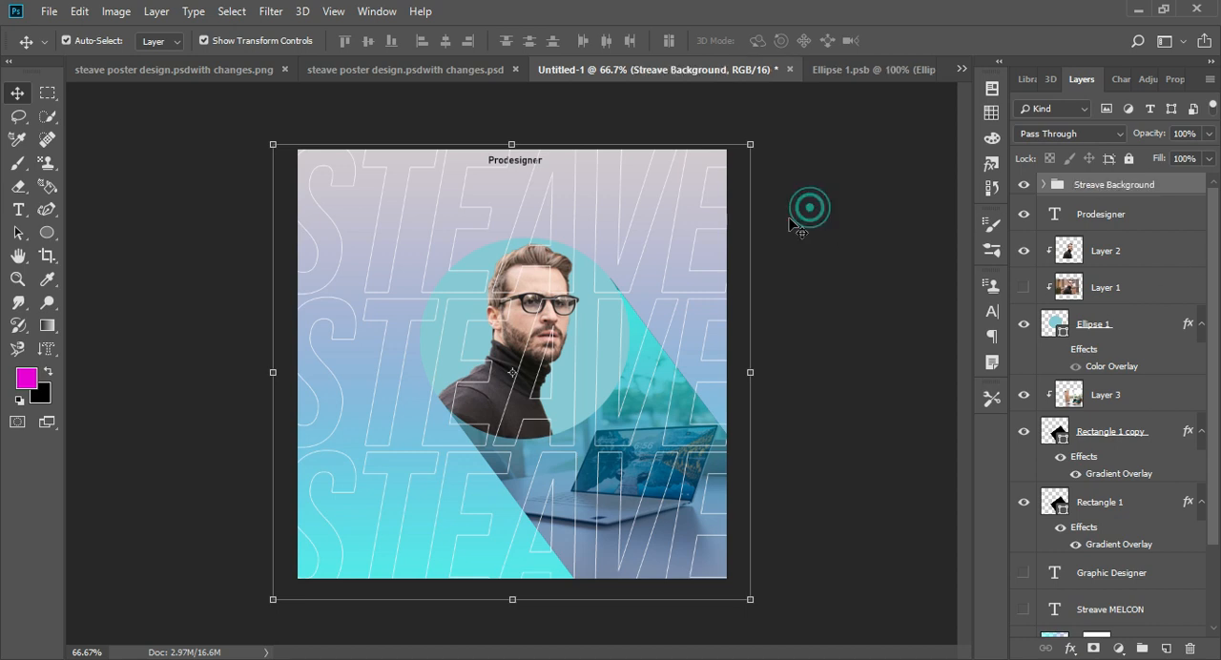
pyautogui.moveTo(1114, 193); pyautogui.dragTo(1112, 569)
pyautogui.click(853, 270)
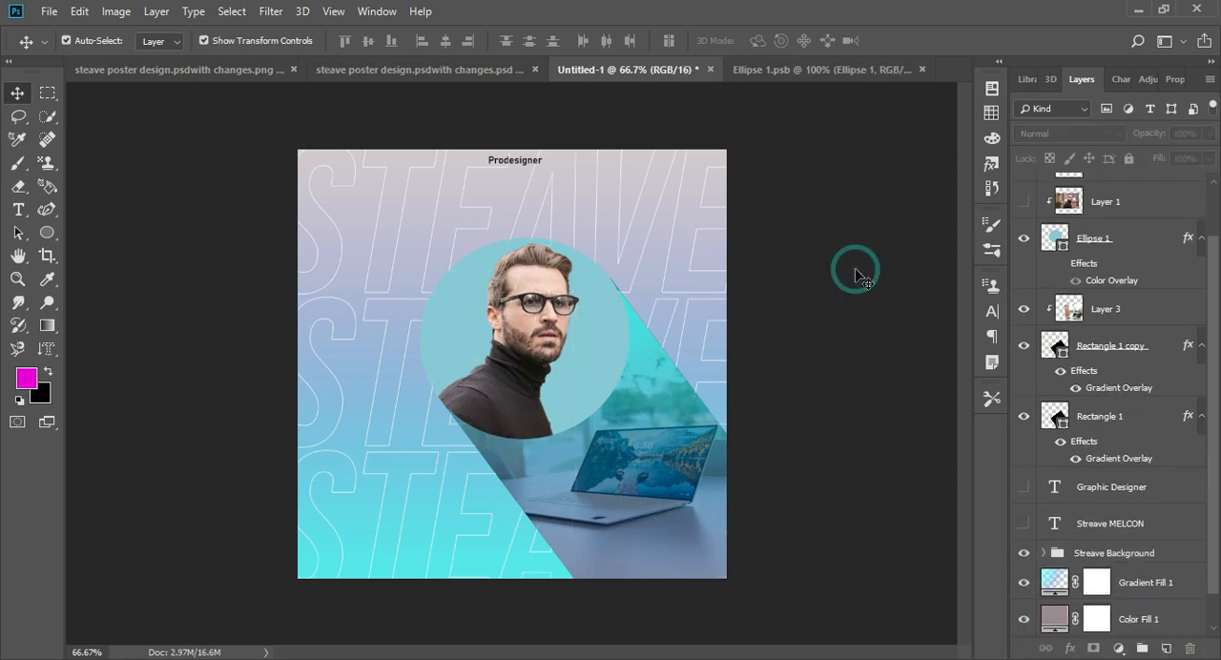
# - Duplicate the laptop photo as an unclipped layer and move the copy higher on the poster
pyautogui.click(1061, 321)
pyautogui.moveTo(1109, 312); pyautogui.dragTo(1097, 296)
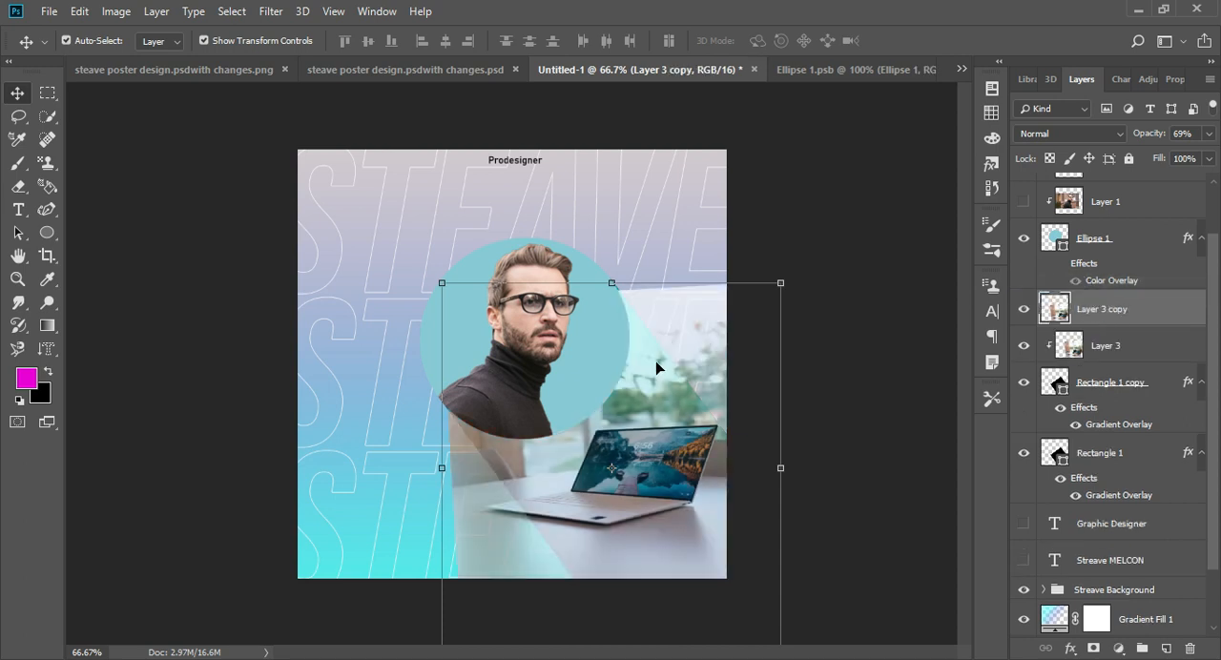
pyautogui.moveTo(657, 361); pyautogui.dragTo(636, 212)
pyautogui.click(681, 534)
pyautogui.click(654, 252)
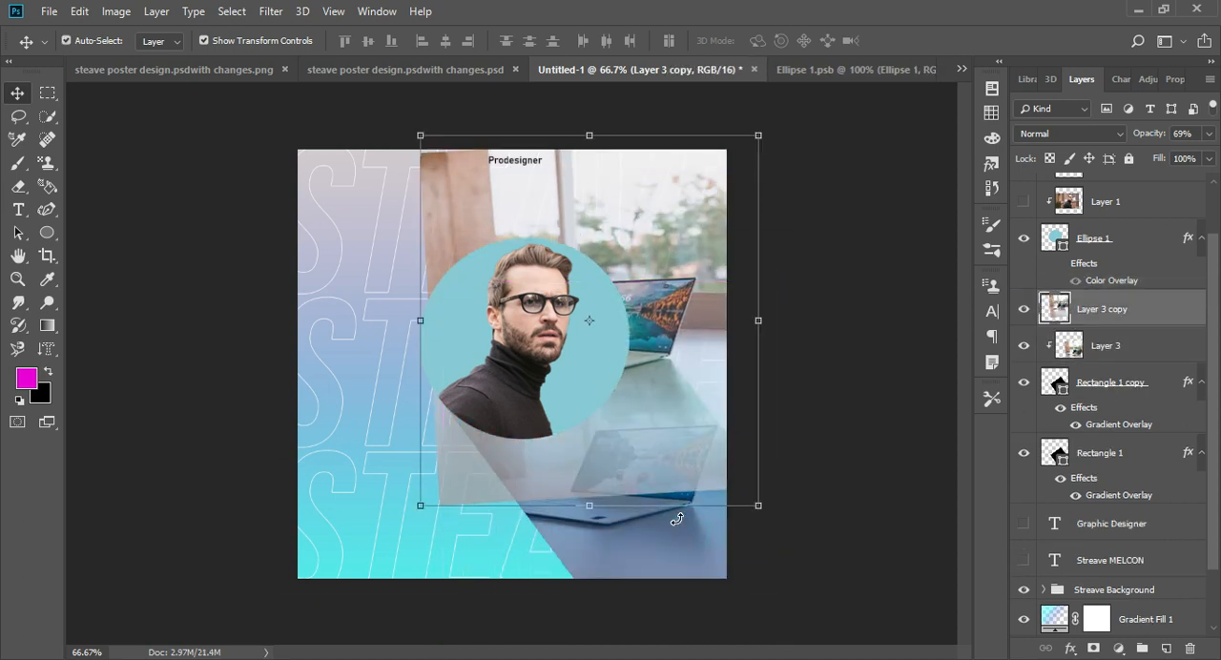
# - Enlarge the laptop photo copy to cover the whole poster and place it beneath the outlined name group
pyautogui.moveTo(678, 519); pyautogui.dragTo(662, 521)
pyautogui.press('Escape')
pyautogui.moveTo(426, 497); pyautogui.dragTo(245, 618)
pyautogui.moveTo(752, 141); pyautogui.dragTo(782, 135)
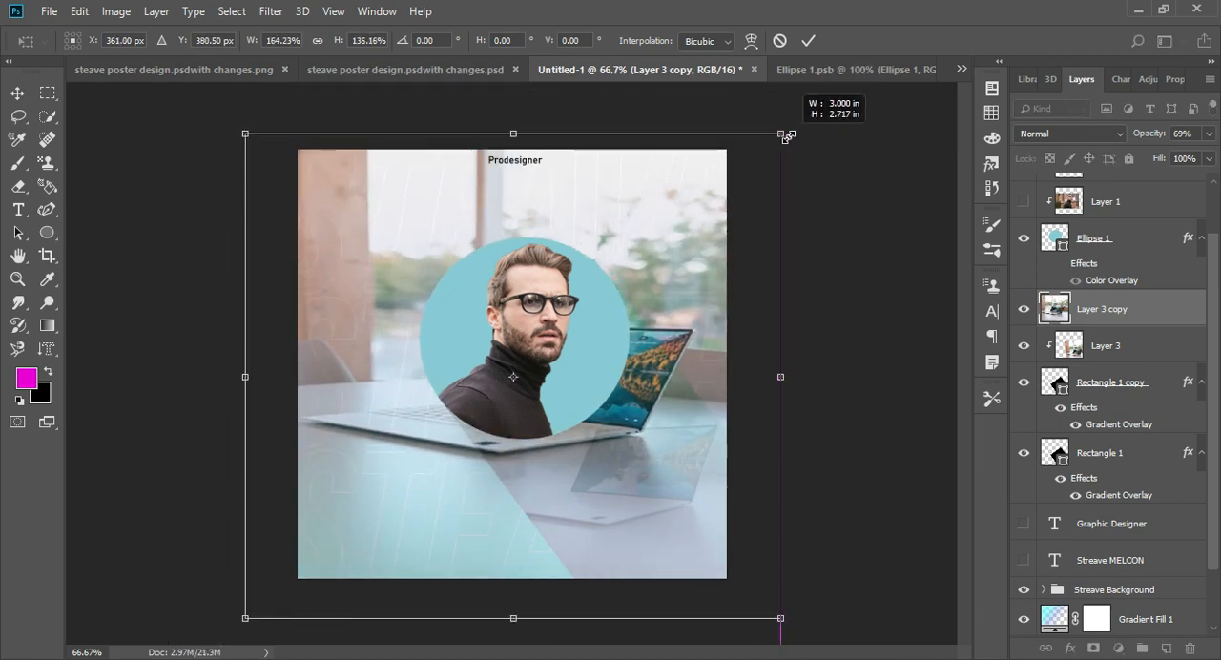
pyautogui.press('Return')
pyautogui.moveTo(1116, 311); pyautogui.dragTo(1078, 599)
# - Try several darkening and lightening blend modes, including Lighten, on the background photo copy
pyautogui.click(1068, 133)
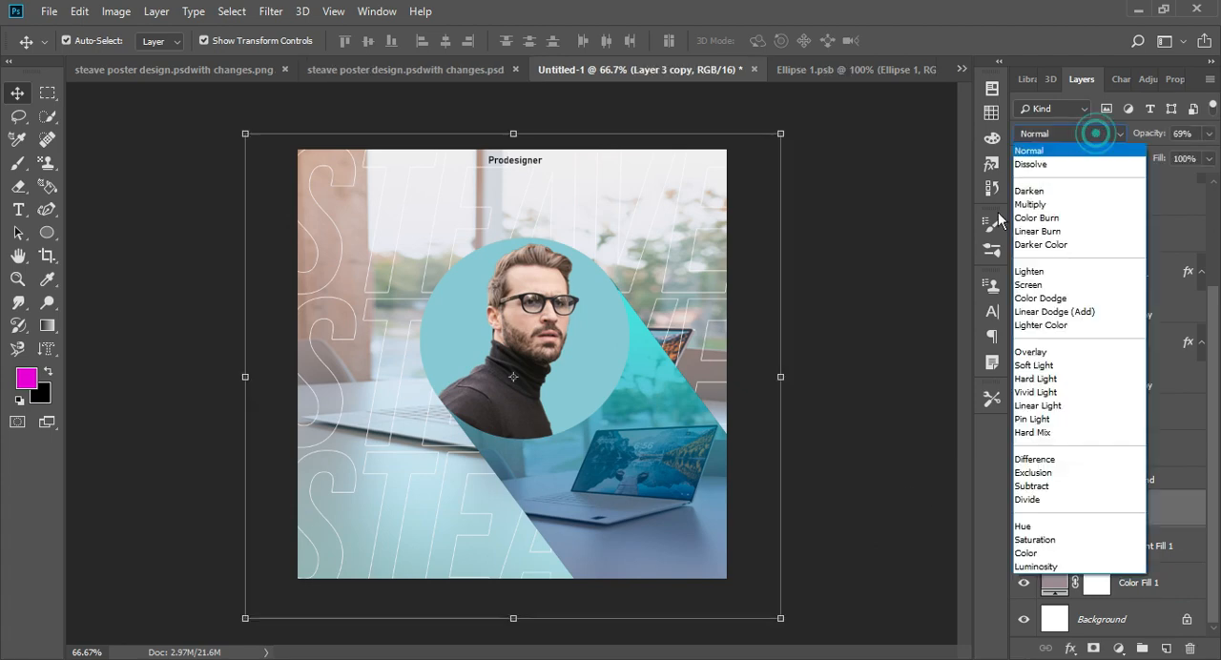
pyautogui.click(1049, 219)
pyautogui.press('Down')
pyautogui.press('Down')
pyautogui.press('Down')
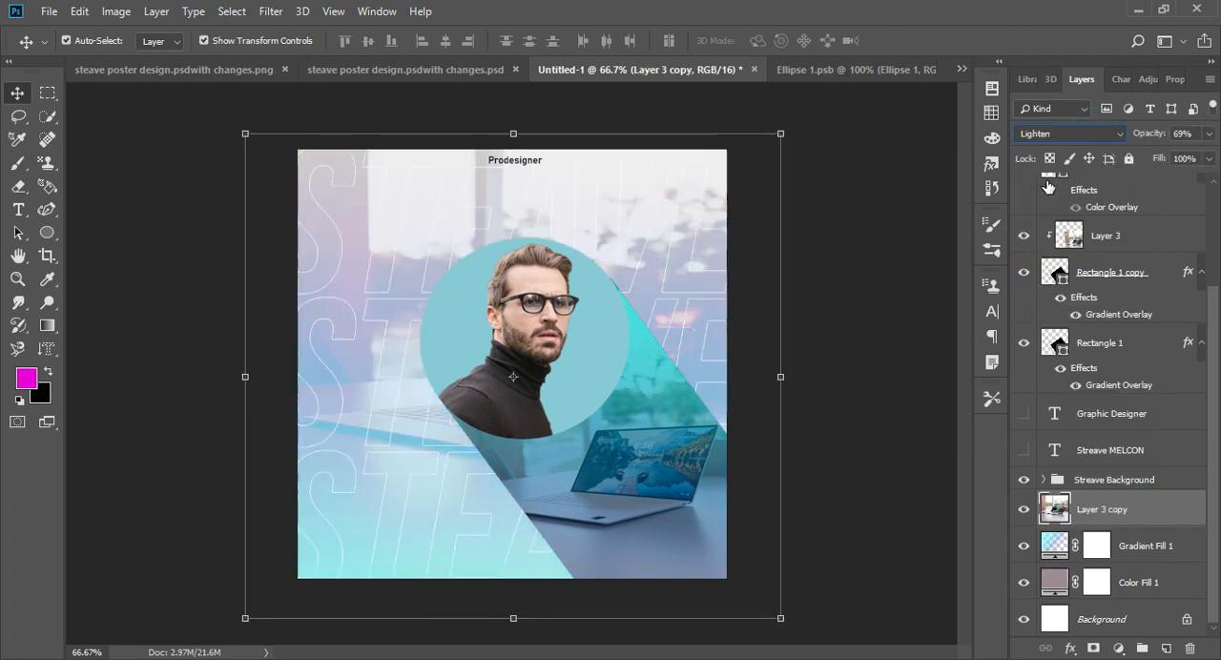
pyautogui.press('Up')
pyautogui.press('Up')
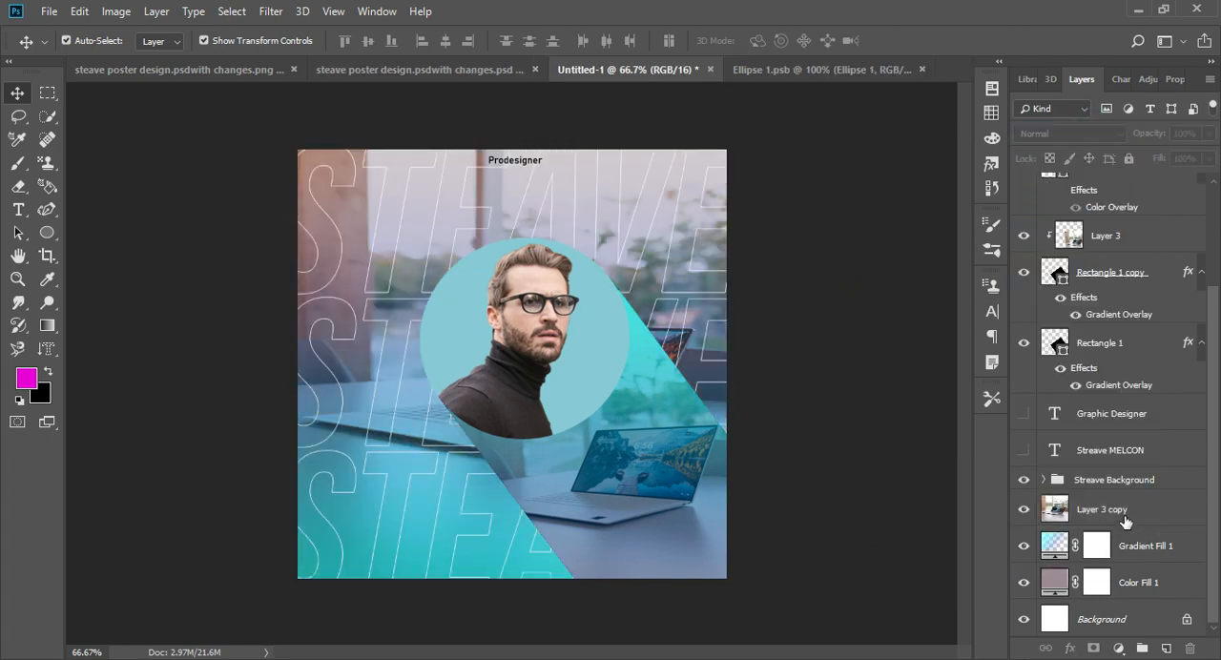
# - Try the Subtract blend mode at 40% opacity on the background photo copy
pyautogui.click(1068, 134)
pyautogui.click(1042, 488)
pyautogui.moveTo(1201, 141)
pyautogui.mouseDown()
pyautogui.moveTo(1146, 161)
pyautogui.moveTo(1161, 158)
pyautogui.moveTo(1162, 182)
pyautogui.mouseUp()
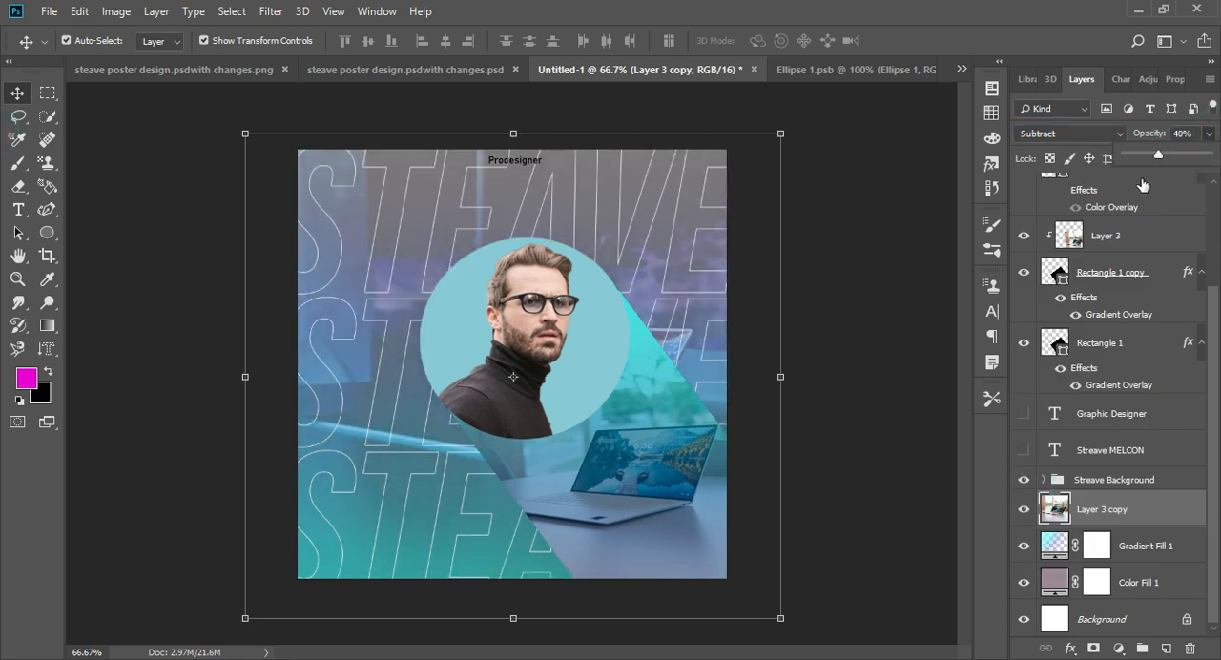
# - Give the background photo copy a darkening blend mode at 100% opacity
pyautogui.click(1064, 133)
pyautogui.click(1045, 265)
pyautogui.press('Up')
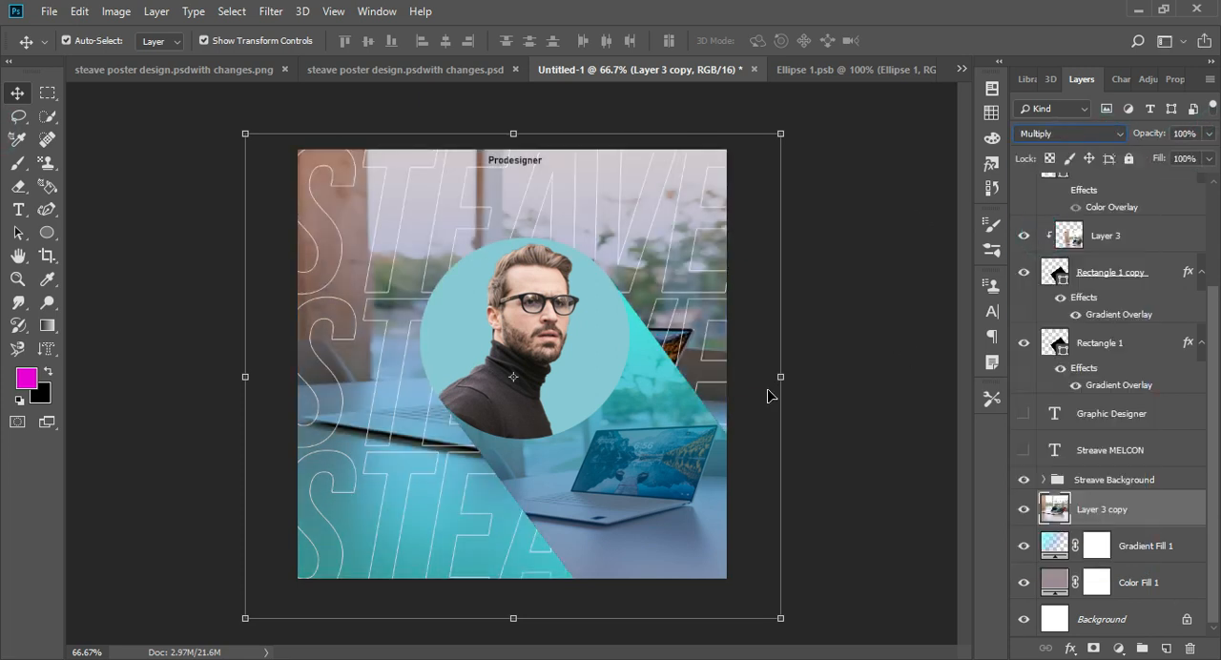
pyautogui.press('Down')
pyautogui.press('Down')
pyautogui.click(845, 264)
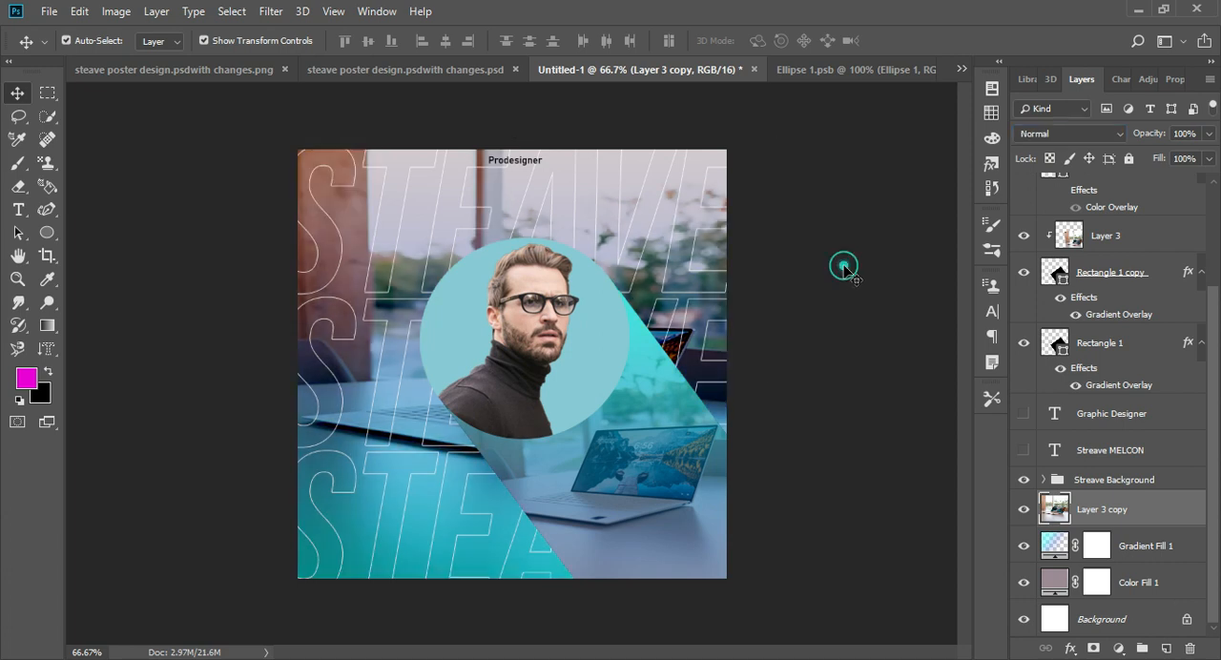
# - Show the "Graphic Designer" and full-name texts briefly to check them, and hide both again
pyautogui.scroll(2, 1086, 236)
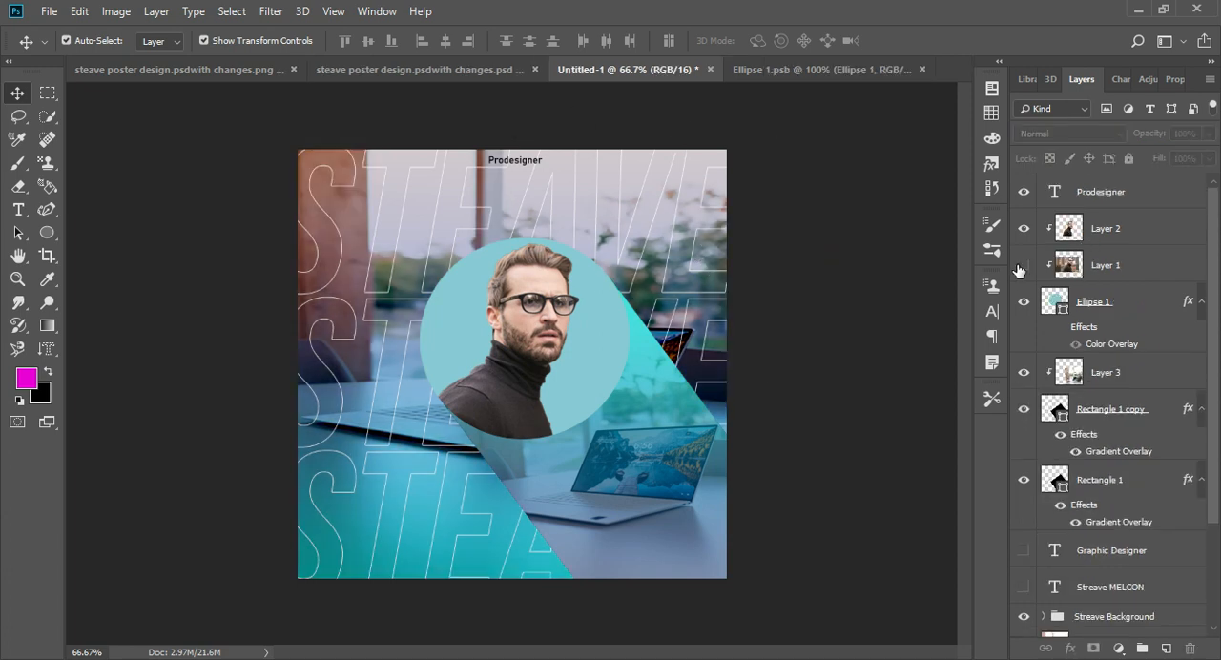
pyautogui.click(1017, 261)
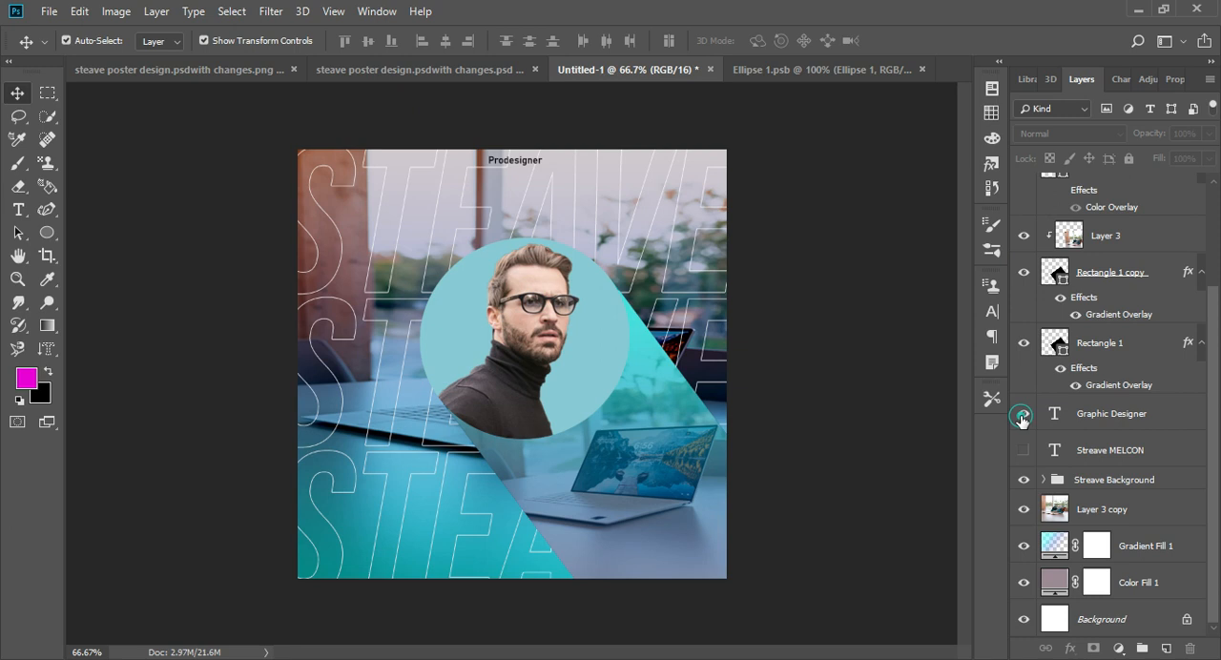
pyautogui.click(1022, 414)
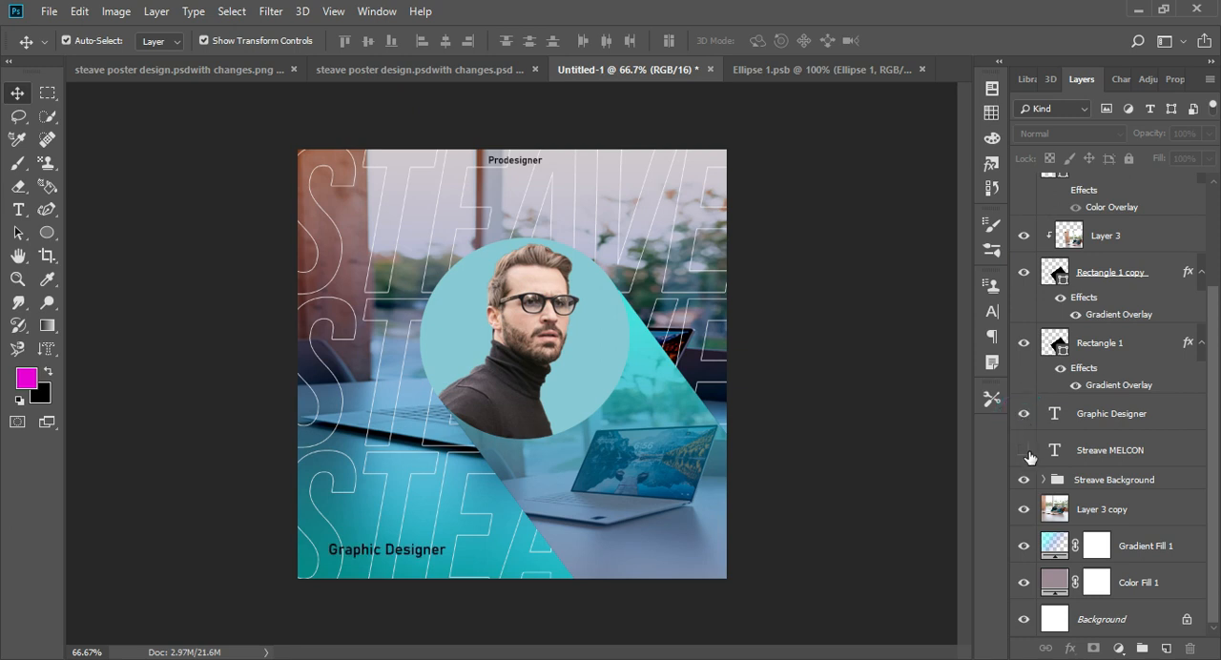
pyautogui.click(1023, 449)
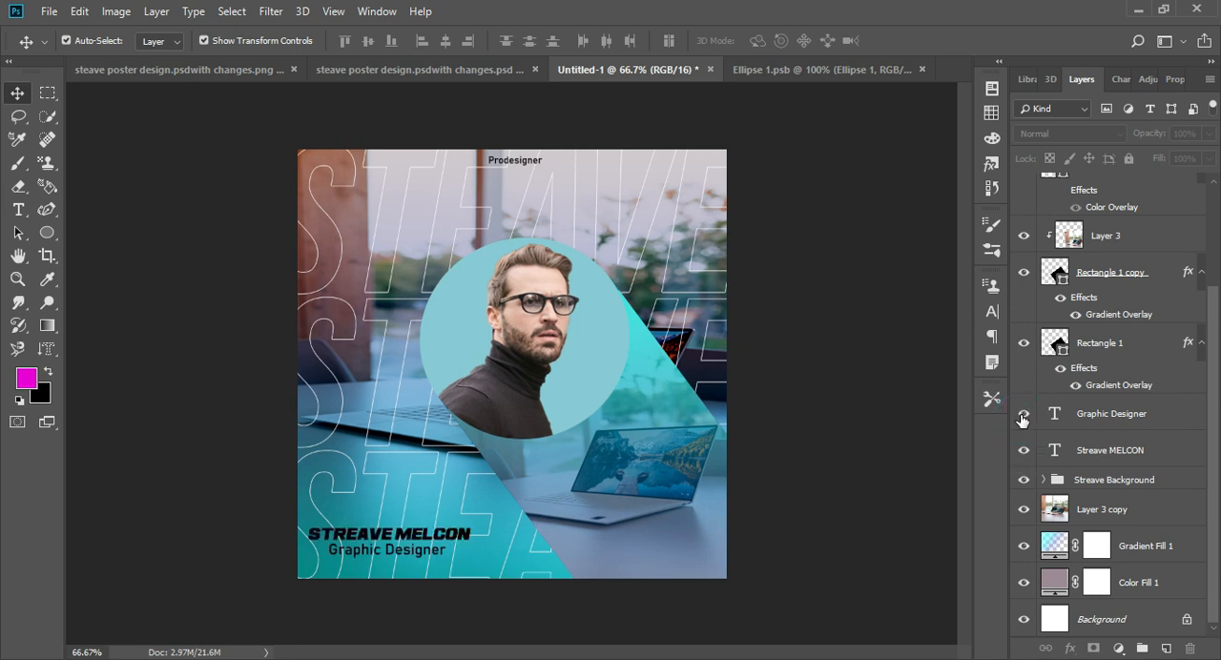
pyautogui.moveTo(1022, 417); pyautogui.dragTo(1023, 449)
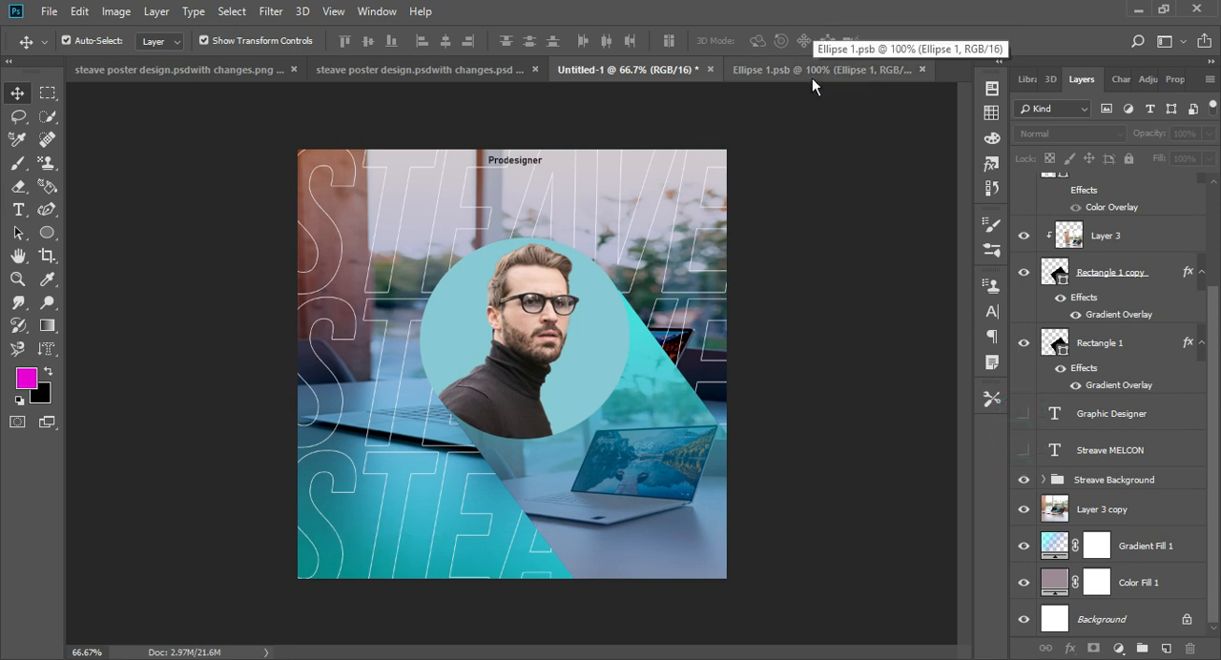
# - Add a Color Lookup adjustment layer above the poster layers and apply a 3D LUT preset to it
pyautogui.click(1118, 648)
pyautogui.click(1116, 562)
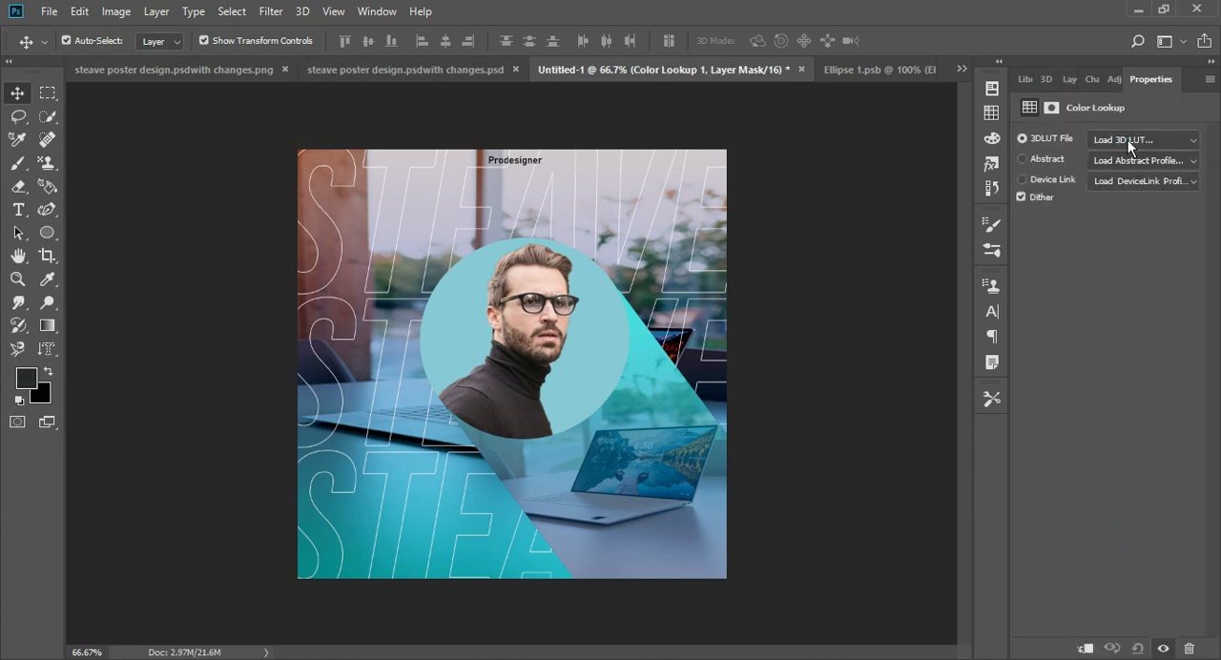
pyautogui.click(1142, 139)
pyautogui.click(1096, 395)
pyautogui.click(1059, 80)
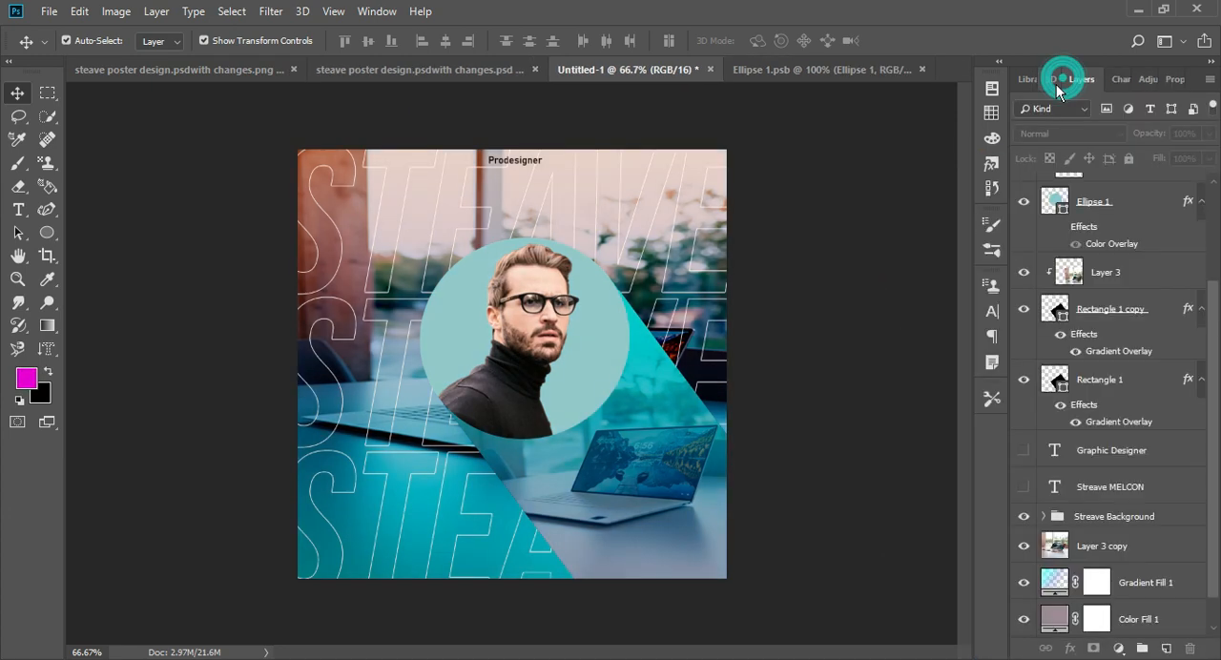
# - Add a Photo Filter adjustment layer on top of the poster using Cooling Filter (80)
pyautogui.click(1117, 649)
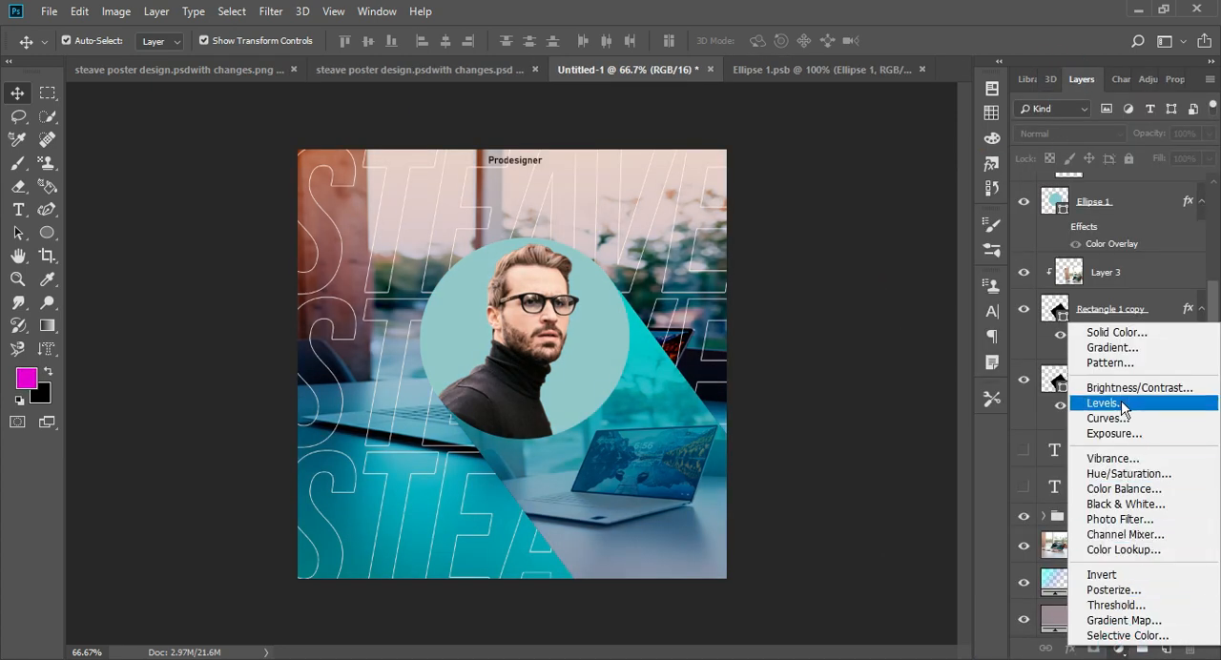
pyautogui.click(1122, 521)
pyautogui.click(1130, 136)
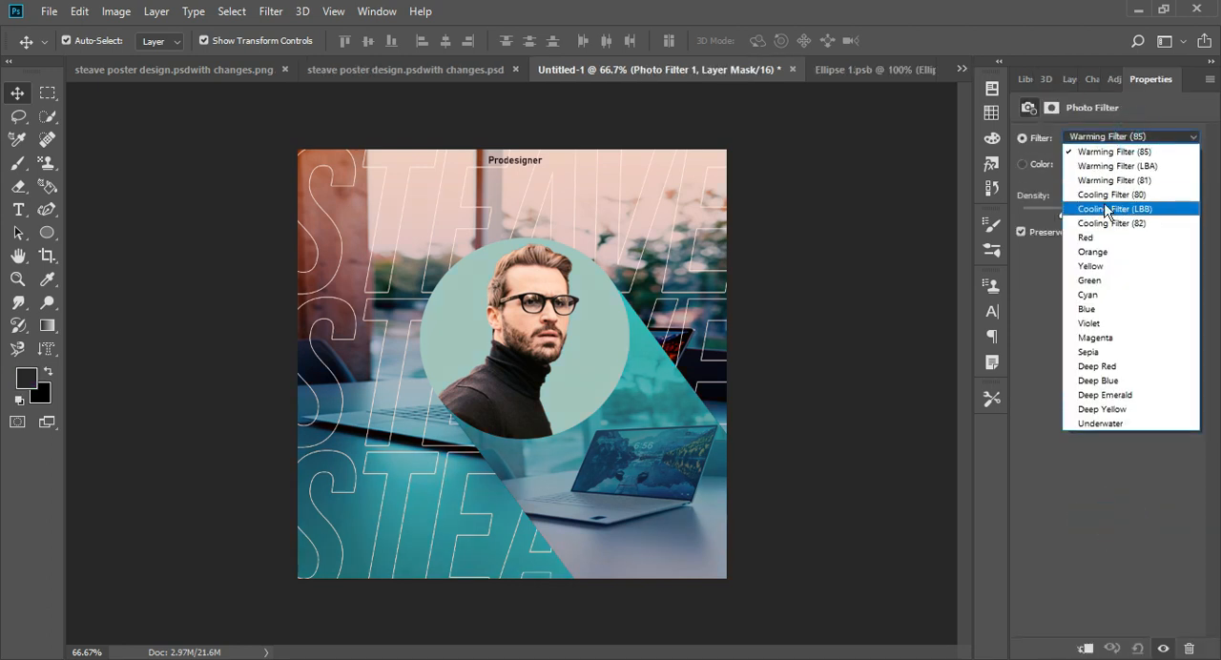
pyautogui.click(1087, 201)
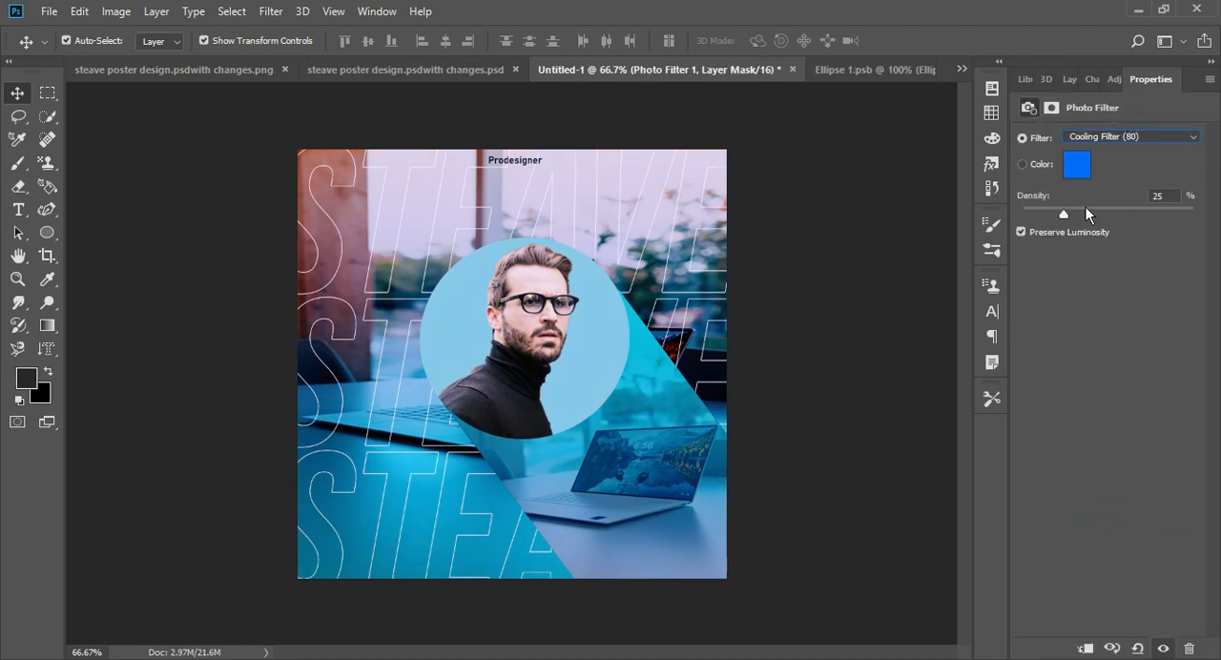
pyautogui.click(1068, 79)
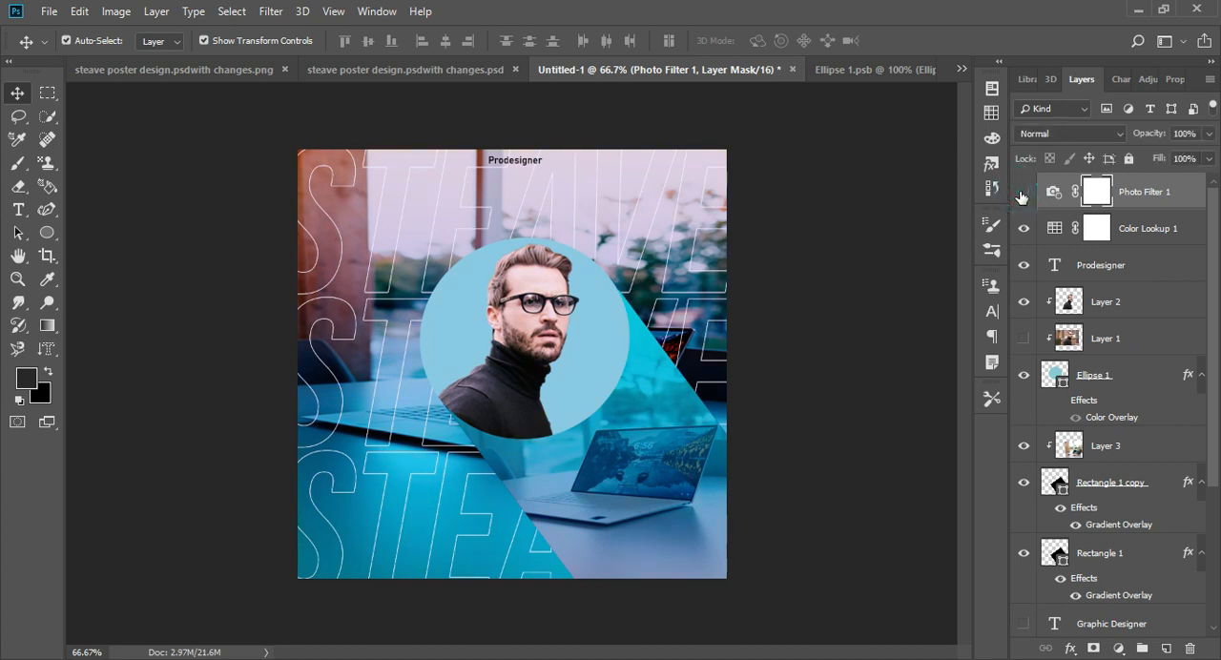
# - Compare the poster with and without the Photo Filter and Color Lookup adjustments
pyautogui.click(1021, 196)
pyautogui.click(1026, 229)
pyautogui.click(1025, 229)
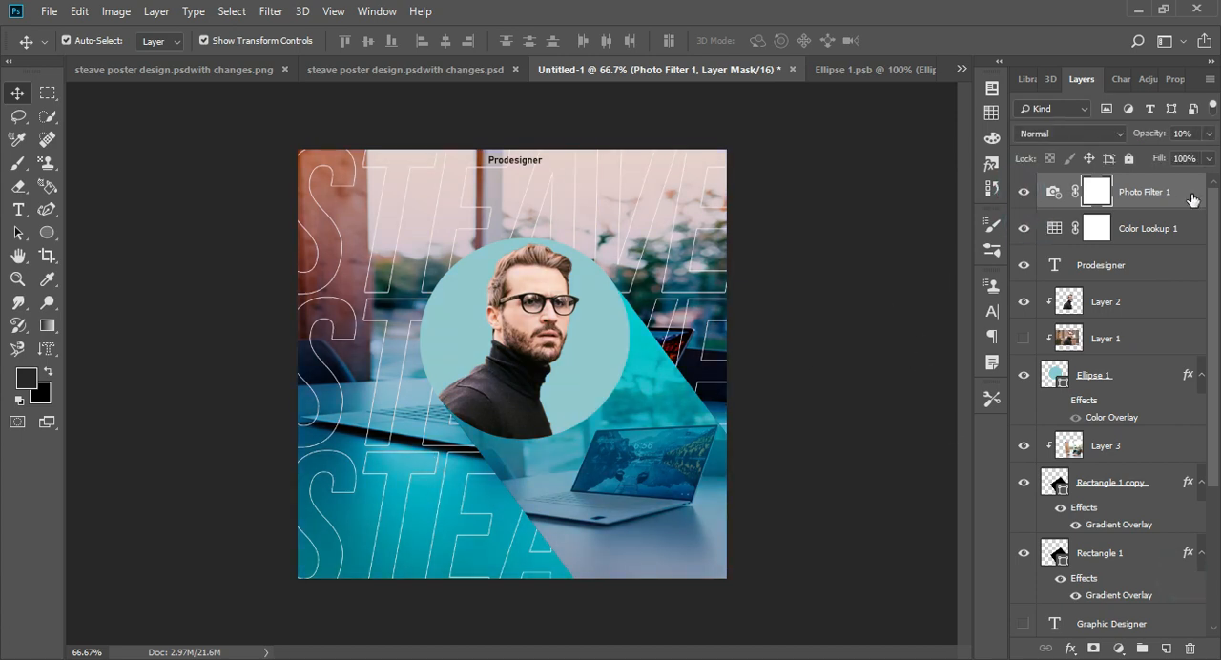
# - Open the layer style of the Ellipse 1 circle and replace its Color Overlay with a Gradient Overlay
pyautogui.click(1149, 389)
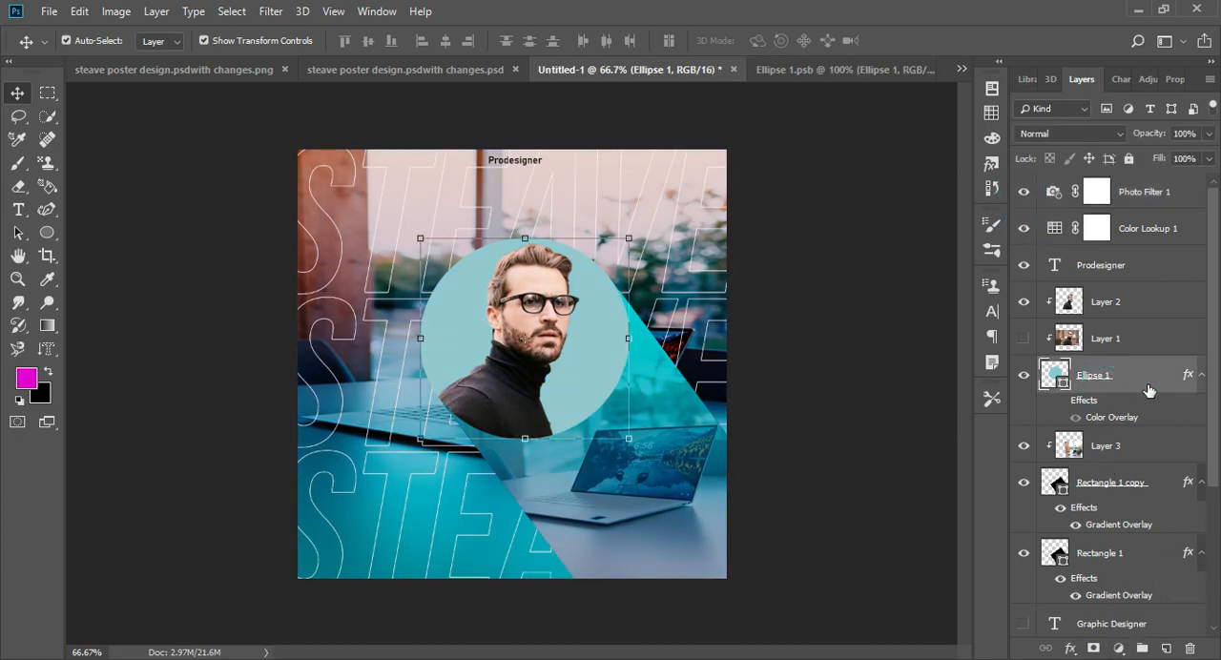
pyautogui.doubleClick(1169, 374)
pyautogui.moveTo(883, 124); pyautogui.dragTo(1102, 123)
pyautogui.click(774, 363)
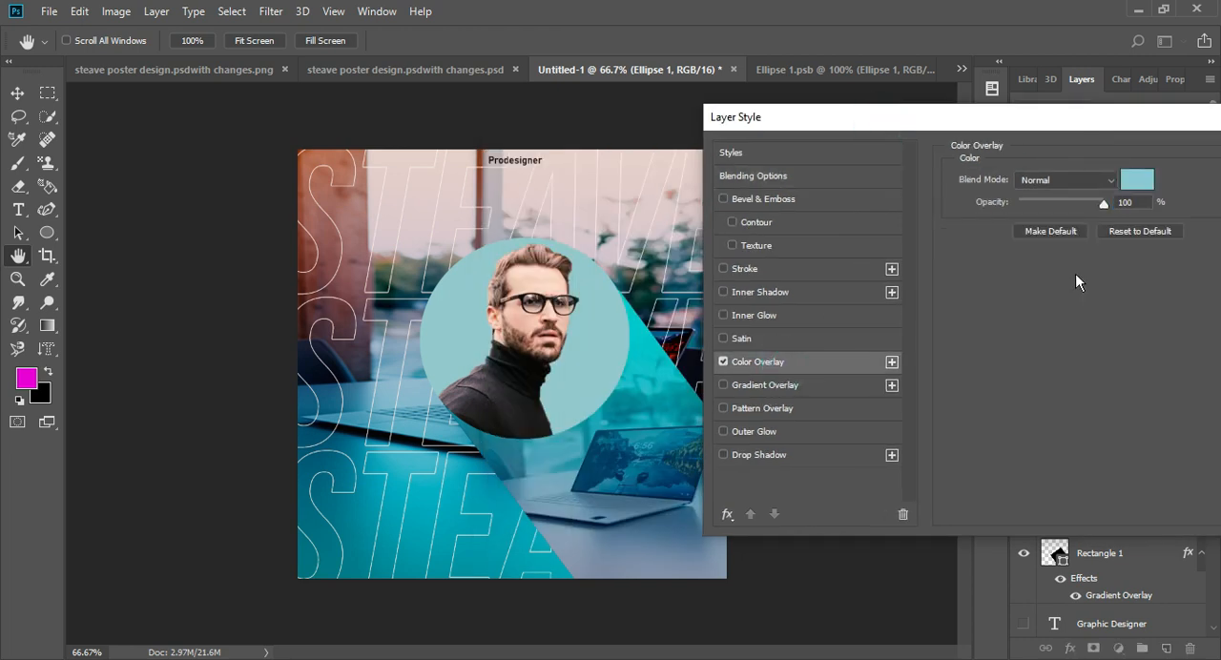
pyautogui.click(806, 388)
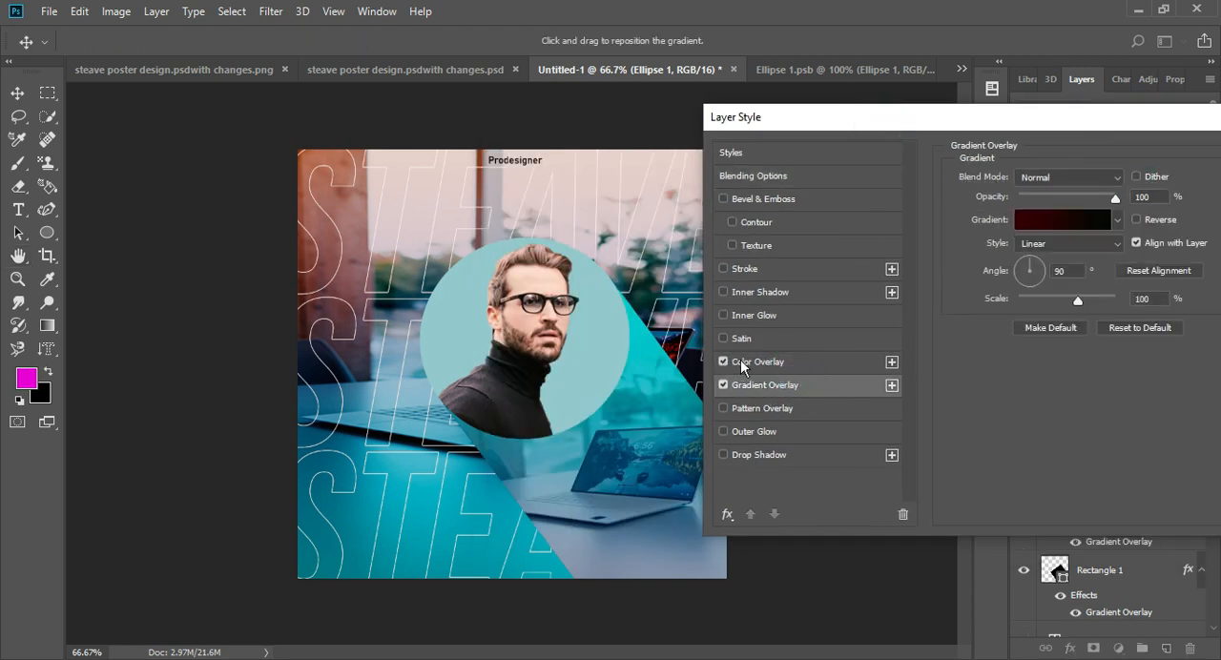
pyautogui.click(723, 362)
# - Try an Inner Shadow and then the Color Overlay on the circle in place of the gradient
pyautogui.click(723, 386)
pyautogui.click(735, 295)
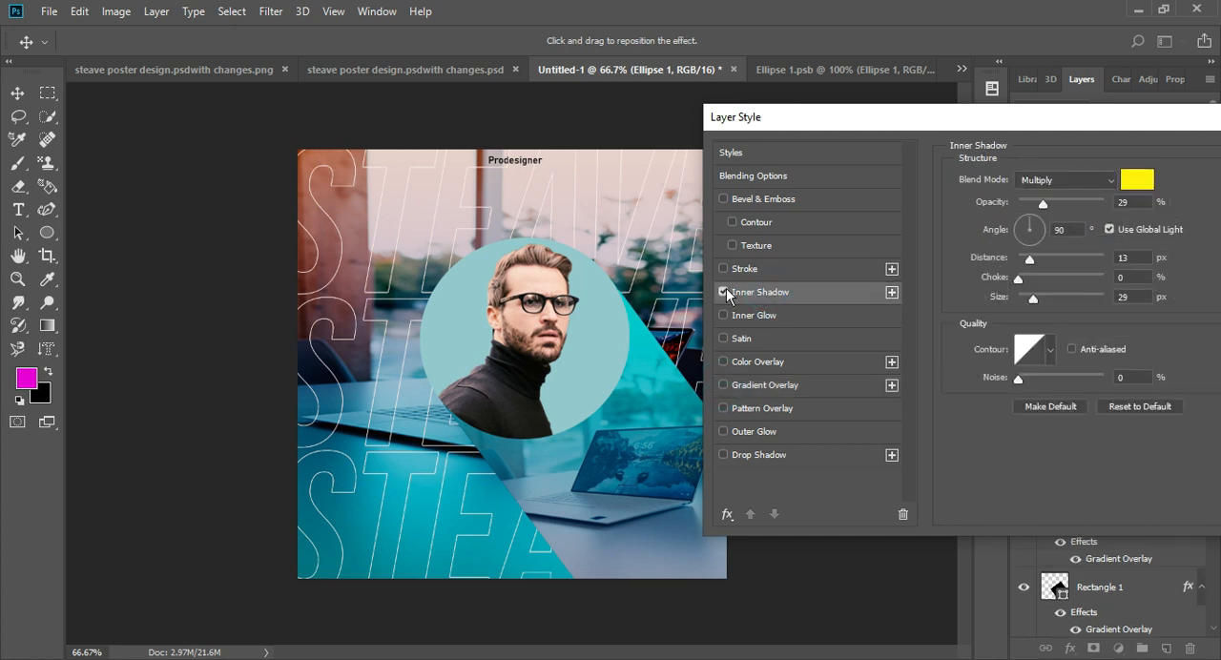
pyautogui.moveTo(1099, 115); pyautogui.dragTo(869, 139)
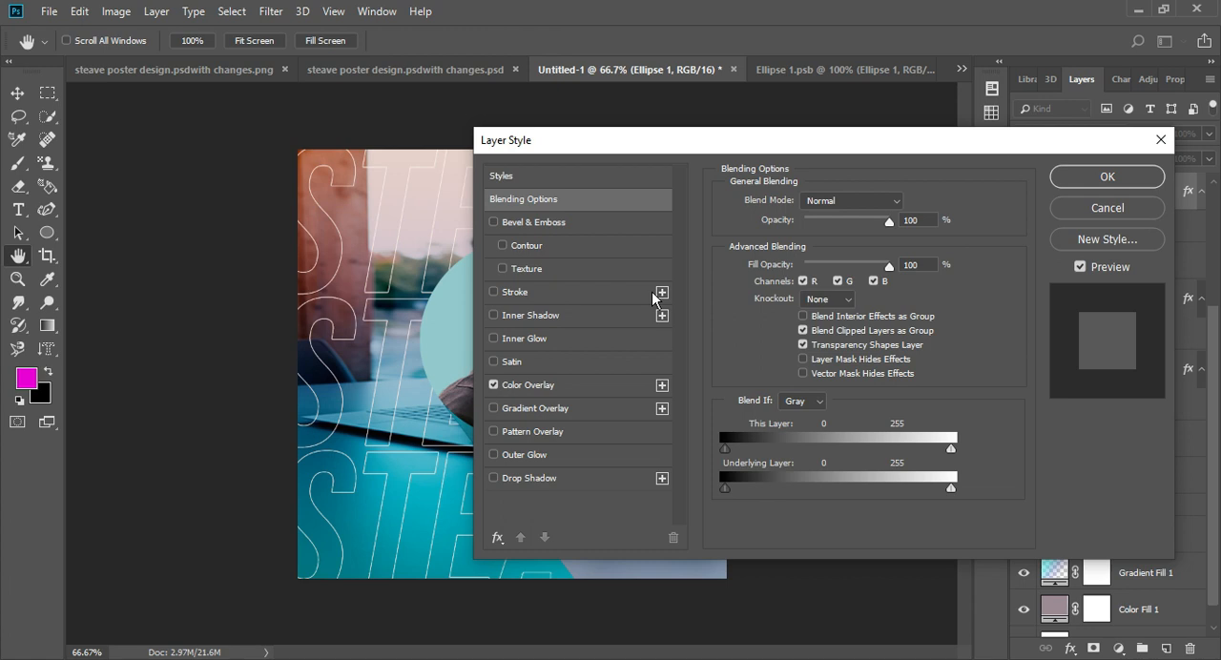
pyautogui.click(532, 385)
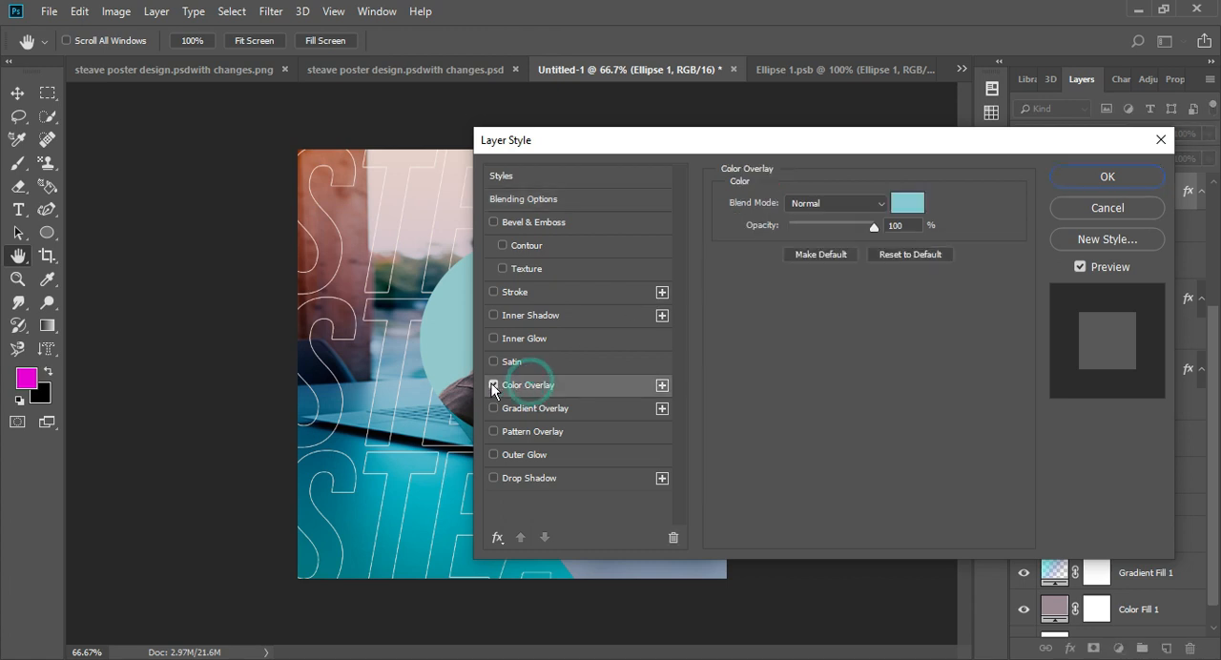
pyautogui.click(494, 385)
# - Apply a Gradient Overlay to the circle with the cyan-to-transparent preset, 33% opacity and a -65° angle
pyautogui.click(526, 409)
pyautogui.click(888, 244)
pyautogui.click(772, 370)
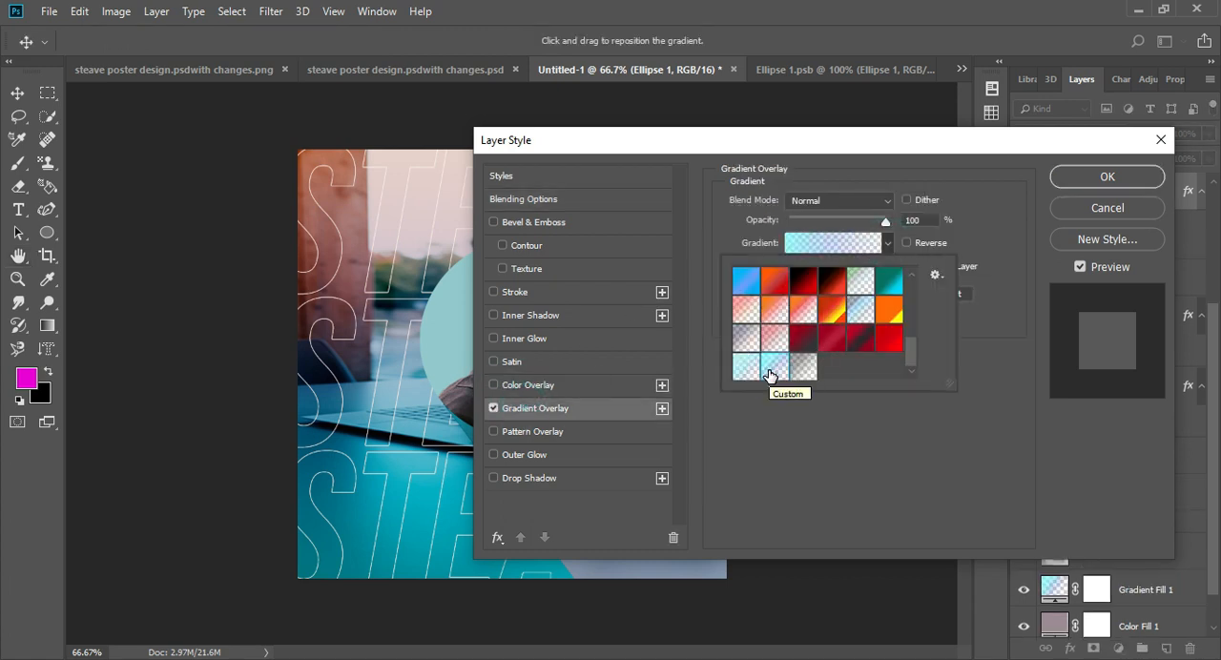
pyautogui.click(741, 369)
pyautogui.click(775, 370)
pyautogui.click(748, 369)
pyautogui.click(856, 310)
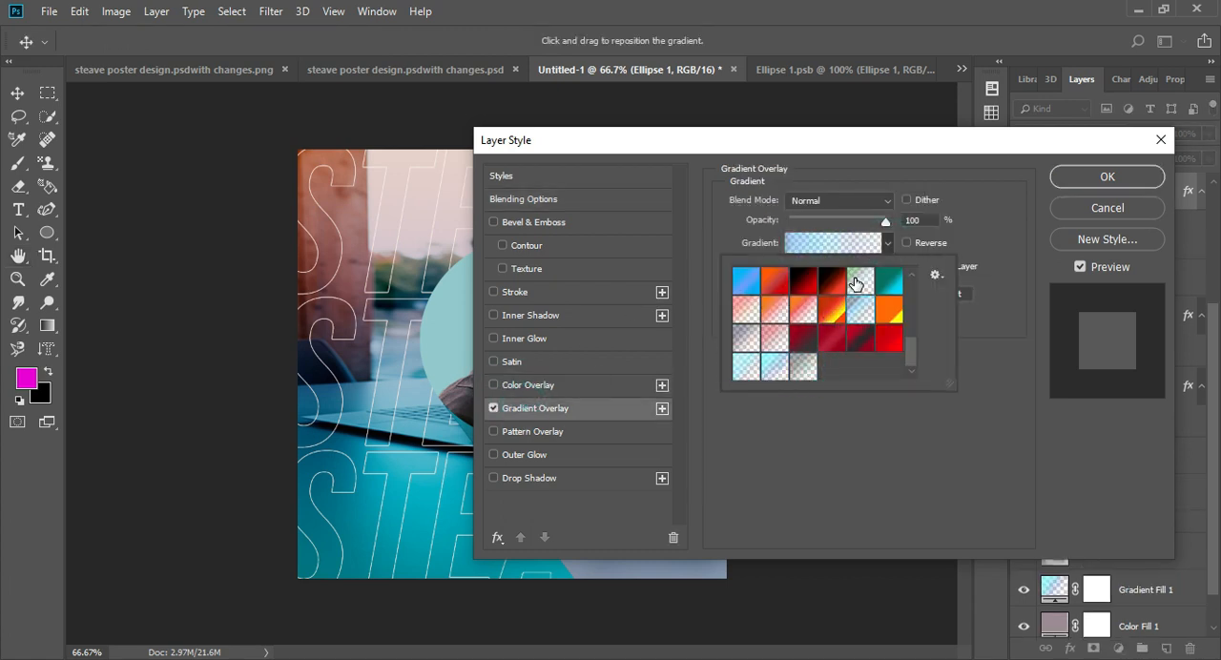
pyautogui.click(742, 369)
pyautogui.click(768, 365)
pyautogui.click(748, 364)
pyautogui.click(769, 364)
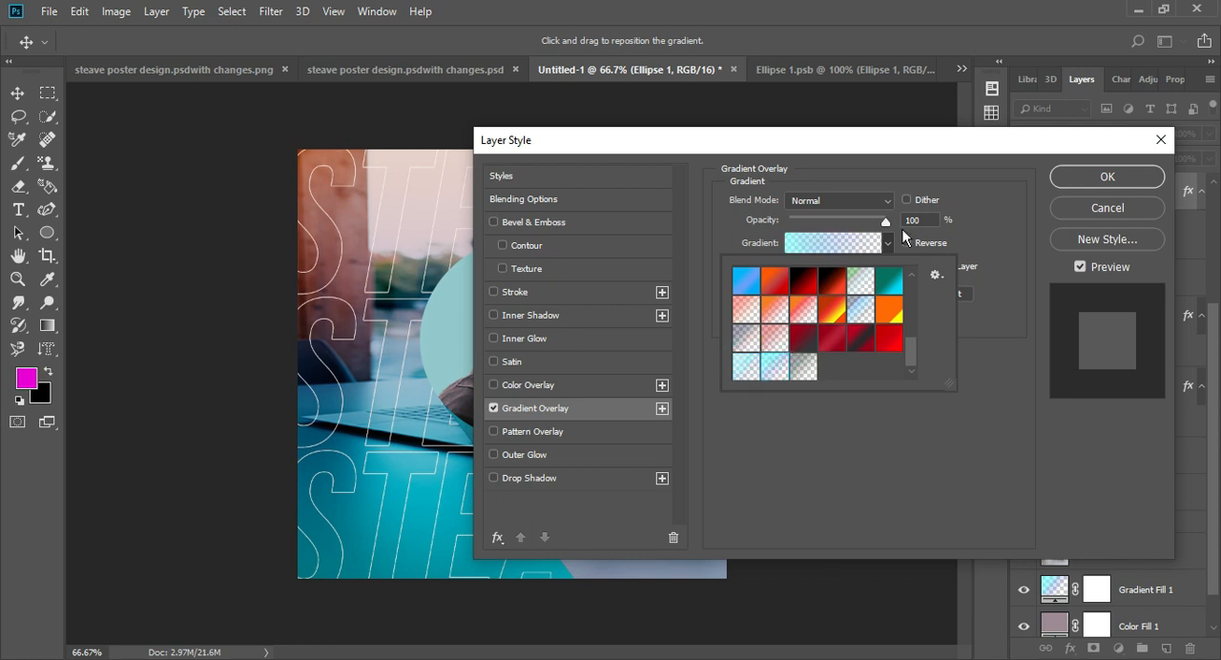
pyautogui.click(904, 235)
pyautogui.moveTo(886, 221); pyautogui.dragTo(854, 225)
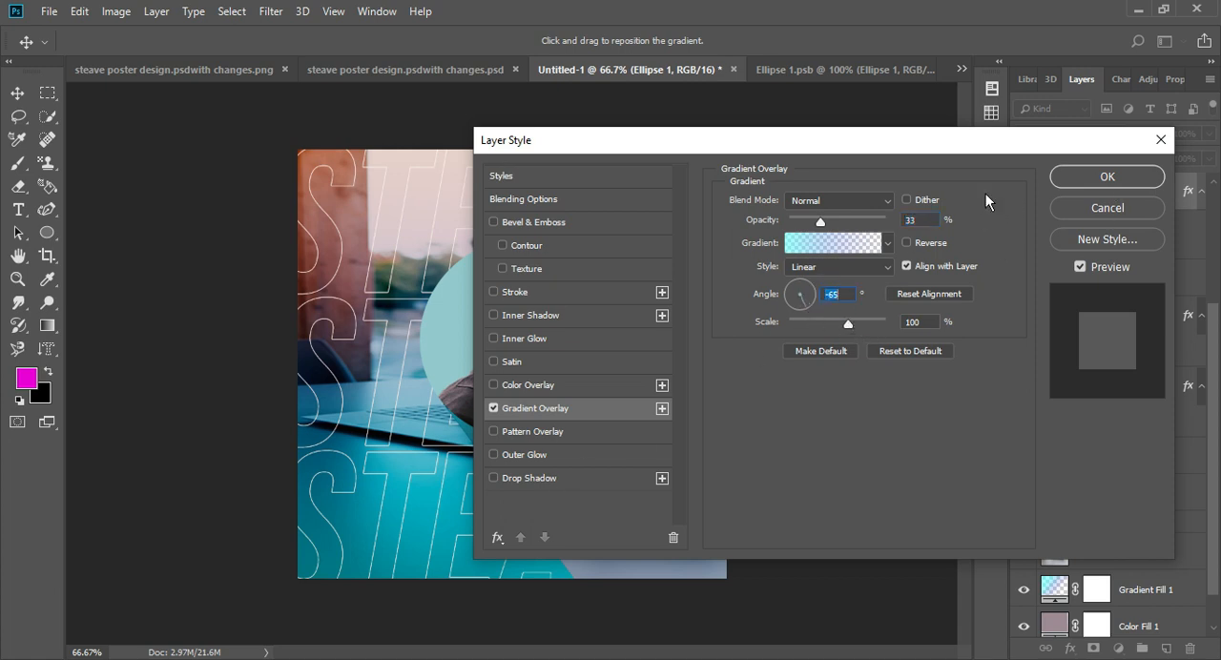
# - Add a blue Outer Glow to the circle with 74% opacity, 2% spread, 16 px size, linear contour, 52% range and 0% jitter
pyautogui.click(539, 455)
pyautogui.moveTo(611, 143); pyautogui.dragTo(748, 125)
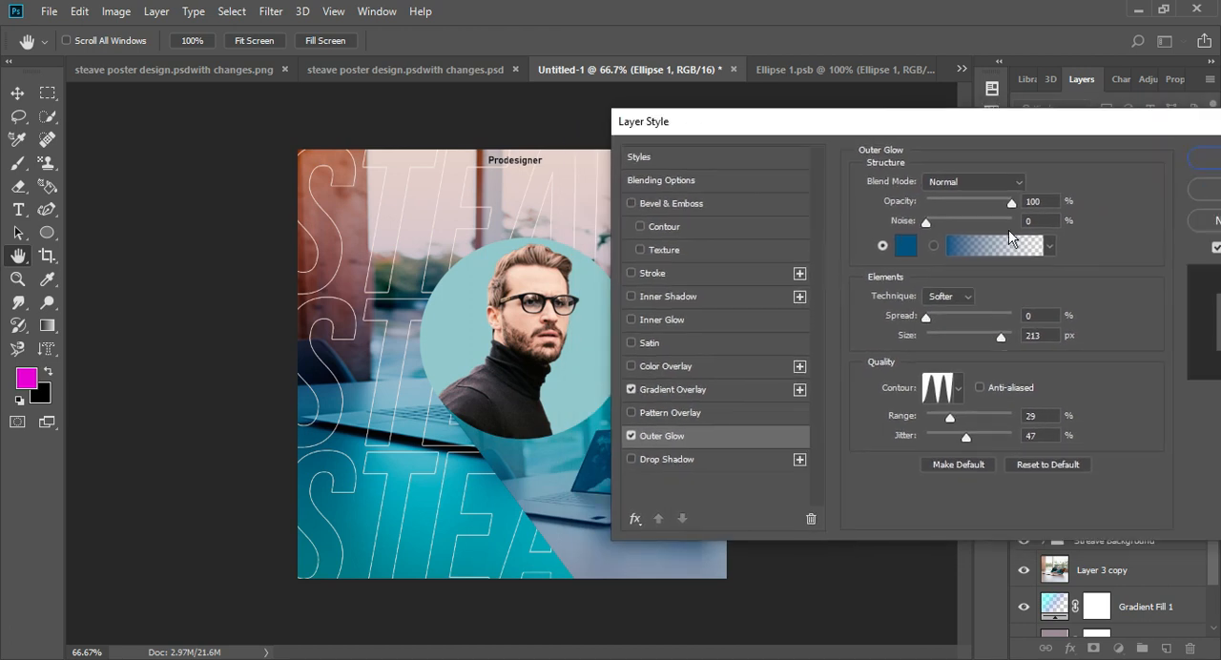
pyautogui.moveTo(926, 321); pyautogui.dragTo(928, 322)
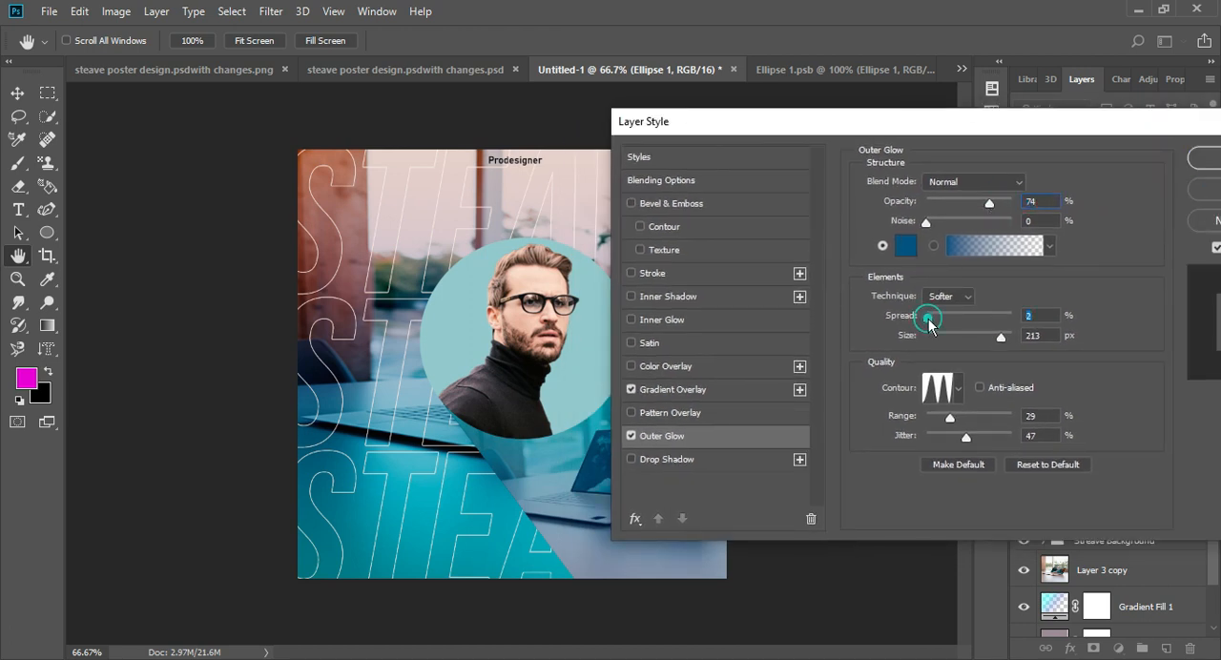
pyautogui.click(937, 336)
pyautogui.moveTo(964, 435); pyautogui.dragTo(866, 458)
pyautogui.click(958, 387)
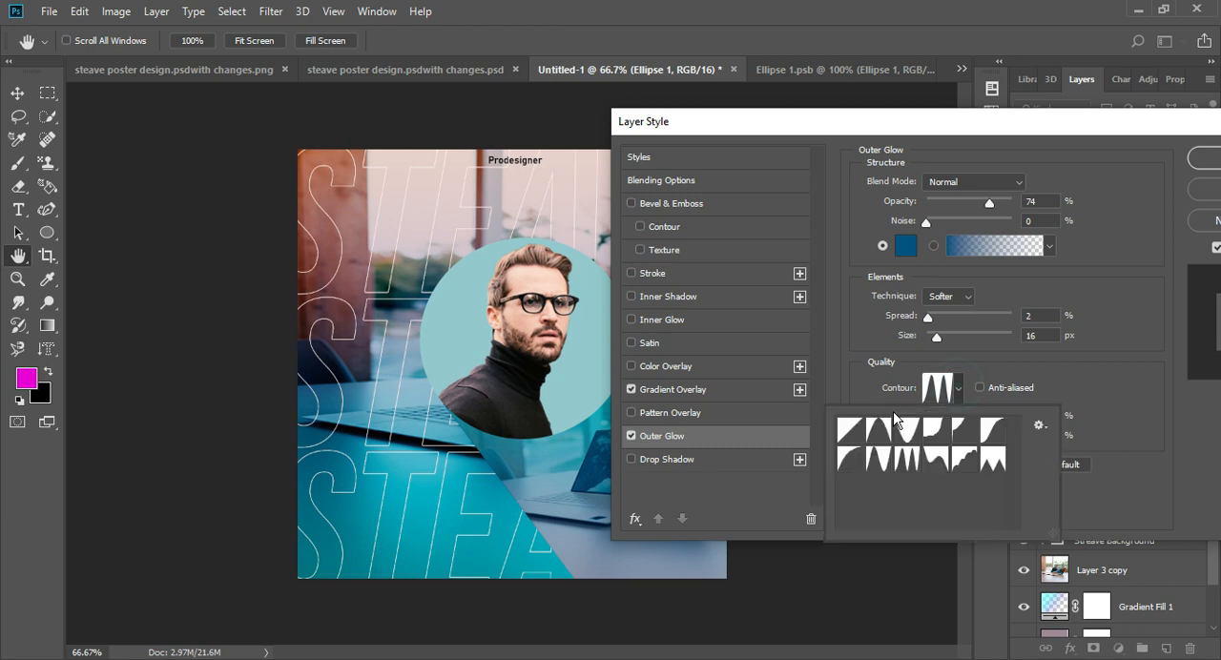
pyautogui.click(846, 428)
# - Compare the circle with and without its Outer Glow and Gradient Overlay, and apply the layer style with both enabled
pyautogui.click(630, 438)
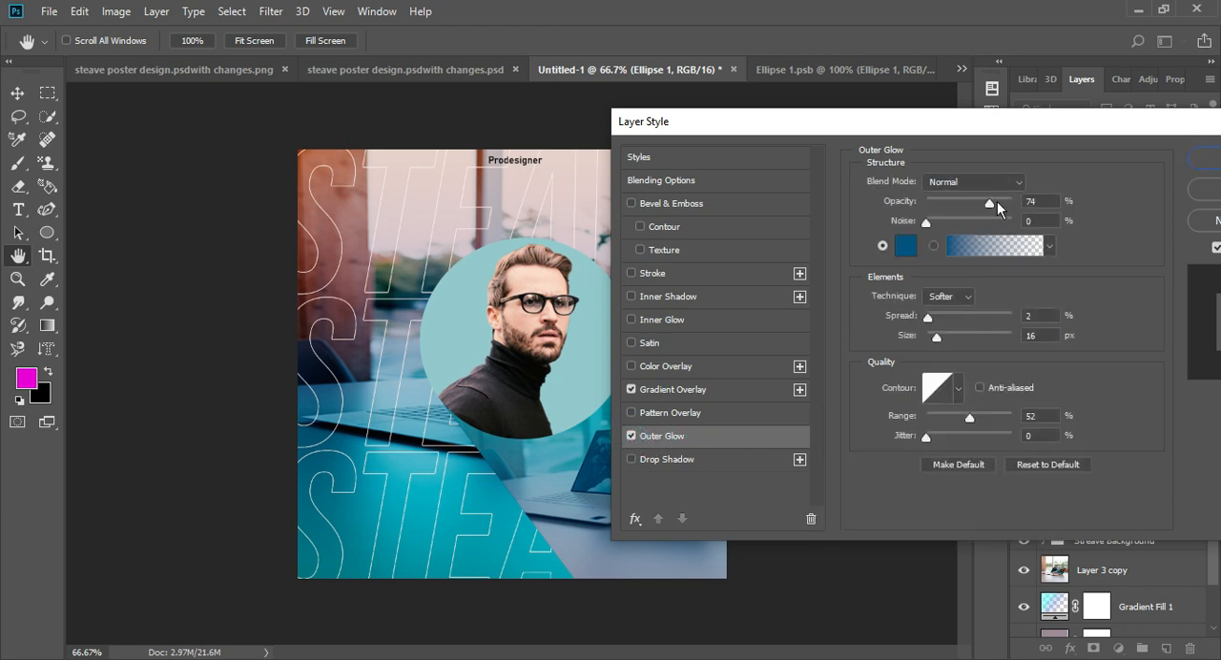
pyautogui.click(631, 437)
pyautogui.click(631, 389)
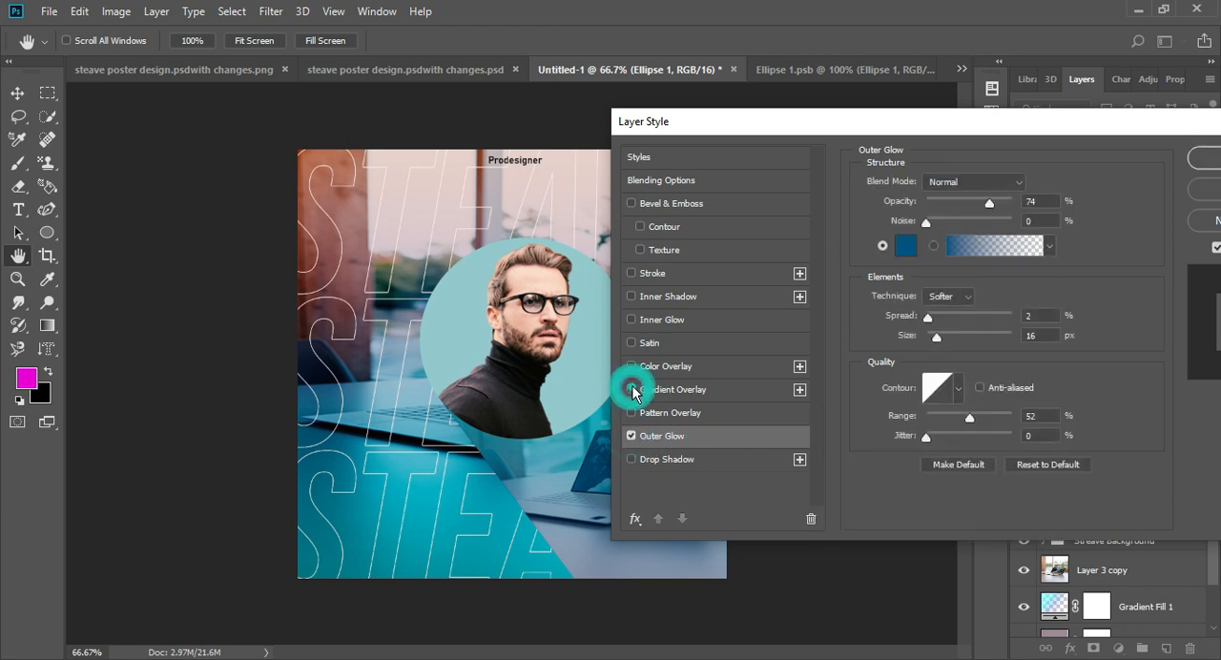
pyautogui.click(631, 389)
pyautogui.moveTo(830, 122); pyautogui.dragTo(600, 155)
pyautogui.click(1001, 188)
pyautogui.click(887, 372)
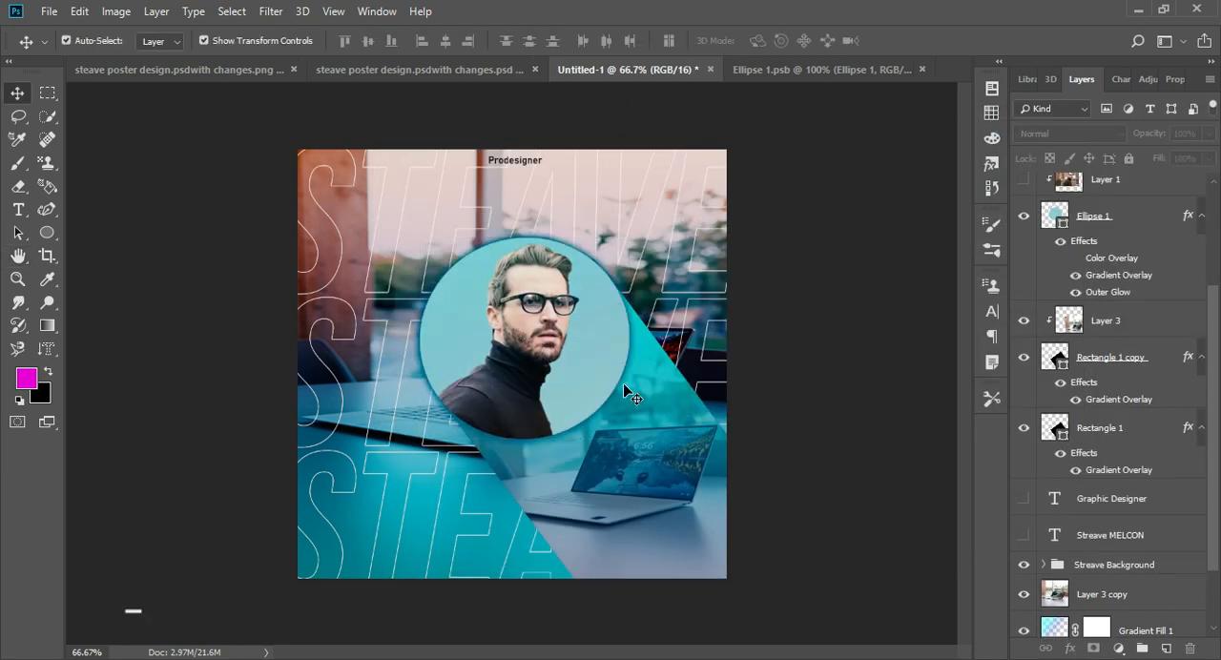
# - Draw a thin vertical rectangle about 4 px wide and 434 px high with a black stroke and no fill across the portrait
pyautogui.rightClick(47, 232)
pyautogui.click(118, 300)
pyautogui.rightClick(47, 232)
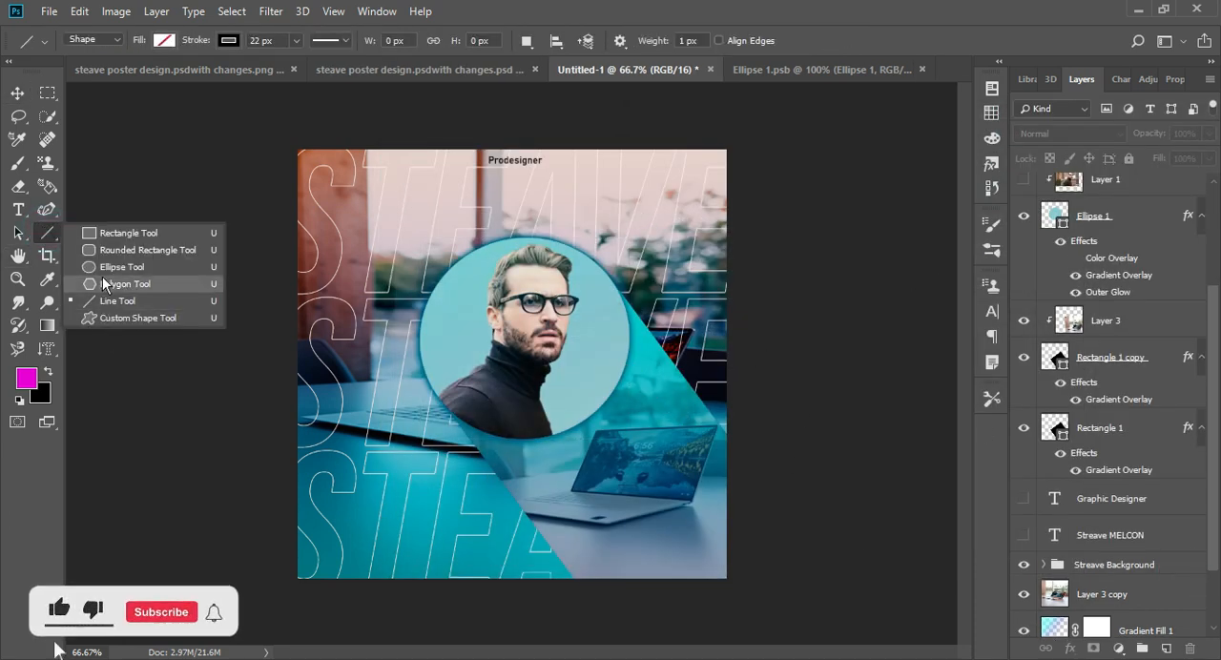
pyautogui.click(128, 233)
pyautogui.moveTo(581, 230); pyautogui.dragTo(443, 382)
pyautogui.moveTo(572, 386); pyautogui.dragTo(579, 487)
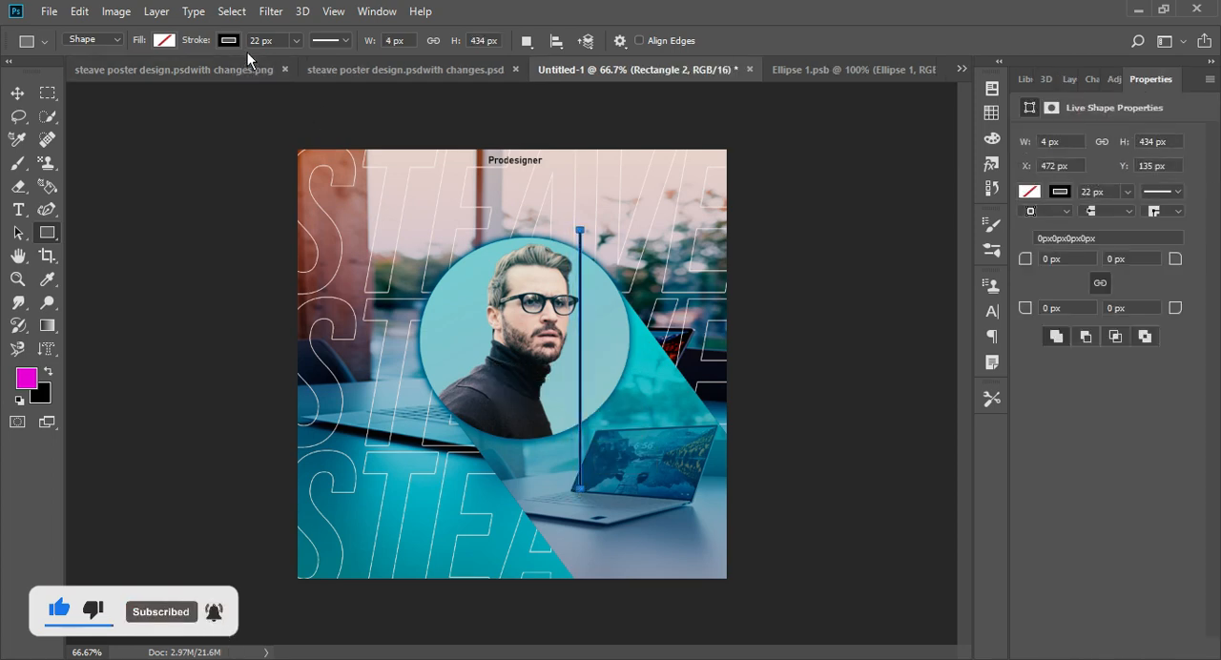
# - Rotate the thin rectangle to about 37° and move it over the upper-left part of the portrait circle
pyautogui.click(17, 94)
pyautogui.hotkey('ctrl', '+')
pyautogui.hotkey('ctrl', '+')
pyautogui.hotkey('ctrl', '+')
pyautogui.hotkey('ctrl', '-')
pyautogui.hotkey('ctrl', '-')
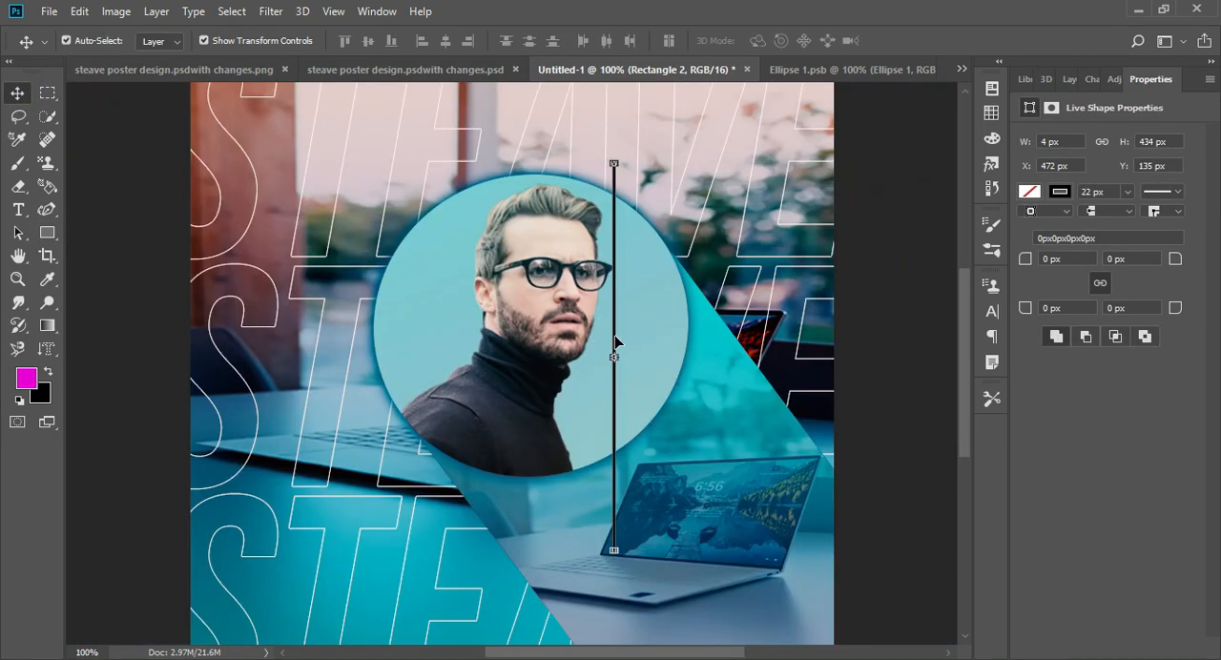
pyautogui.moveTo(615, 325); pyautogui.dragTo(544, 293)
pyautogui.moveTo(530, 413); pyautogui.dragTo(415, 471)
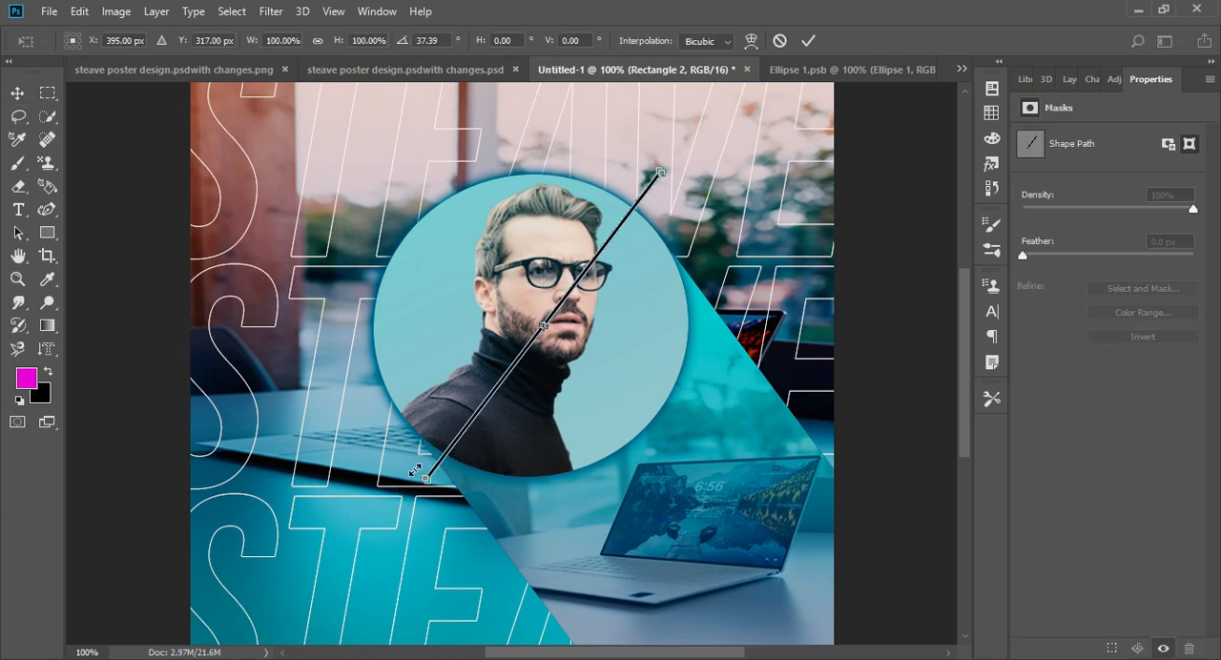
pyautogui.moveTo(504, 378); pyautogui.dragTo(441, 343)
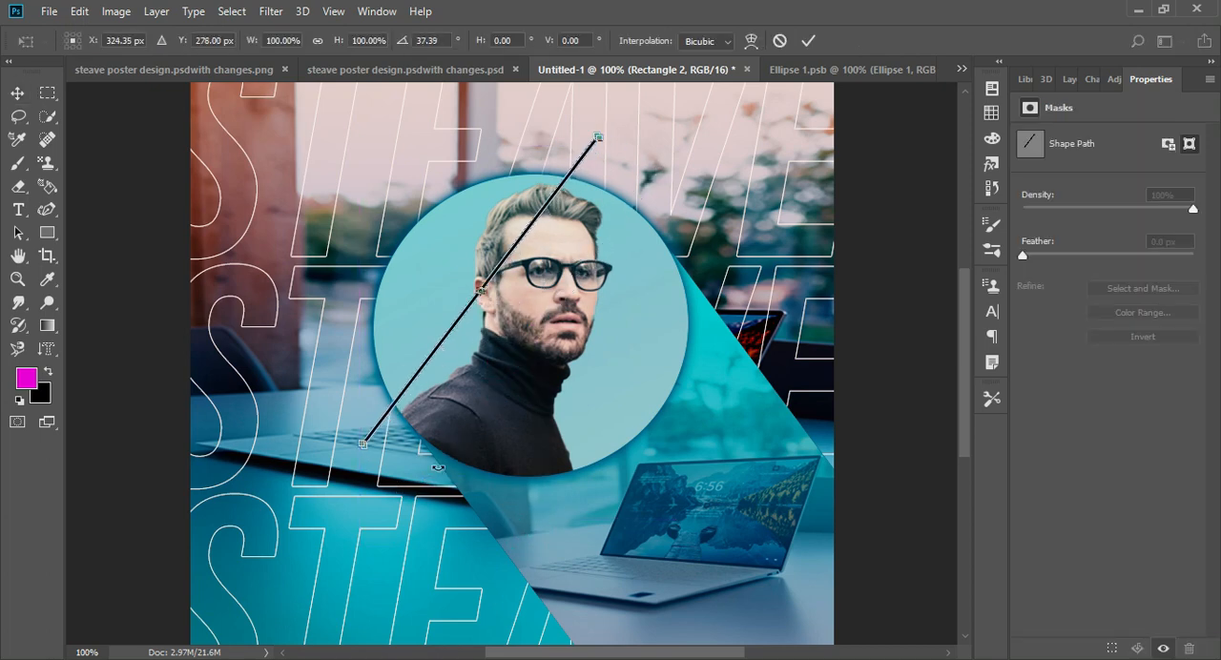
# - Increase the line's rotation to about 50°, position it diagonally across the face, and commit the transform
pyautogui.moveTo(432, 467); pyautogui.dragTo(411, 460)
pyautogui.moveTo(417, 356); pyautogui.dragTo(436, 377)
pyautogui.moveTo(446, 426); pyautogui.dragTo(436, 417)
pyautogui.moveTo(442, 358); pyautogui.dragTo(455, 355)
pyautogui.hotkey('alt', 'space')
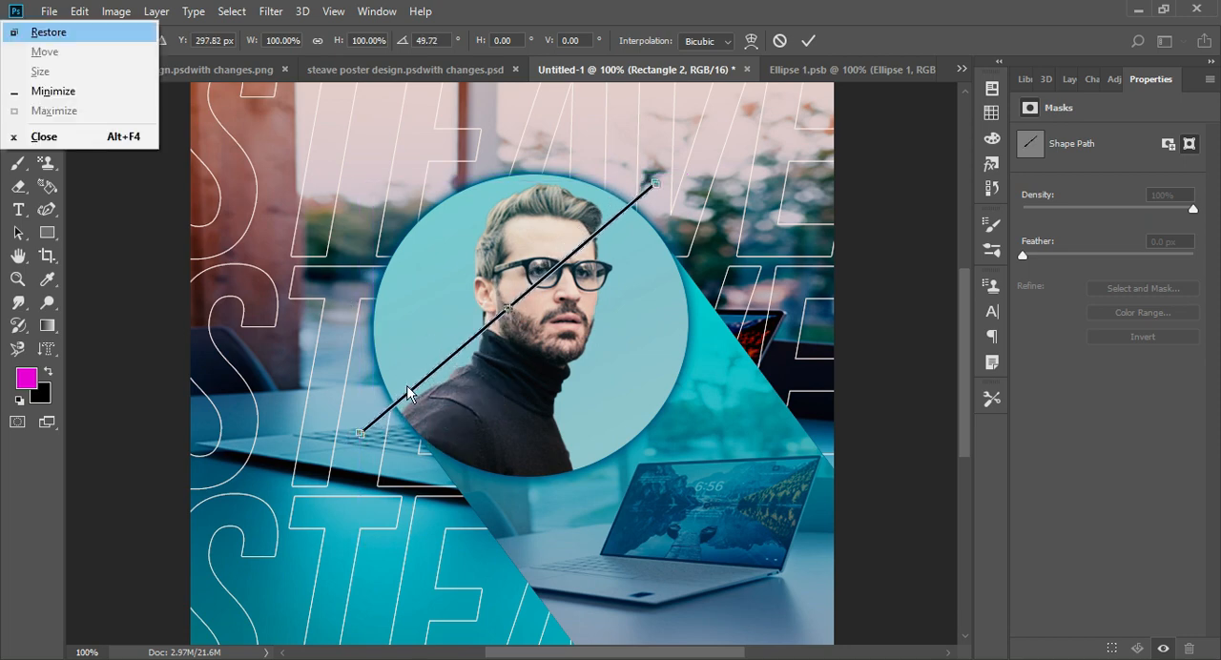
pyautogui.click(149, 285)
pyautogui.press('Return')
pyautogui.click(917, 203)
pyautogui.click(1076, 85)
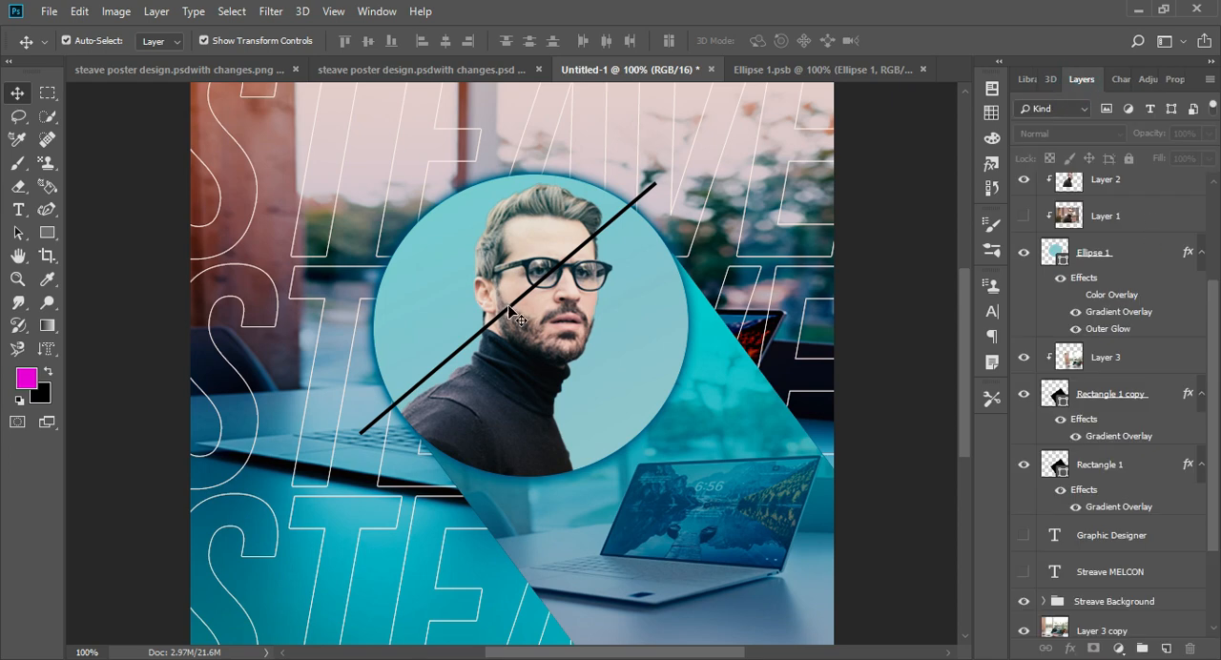
# - Duplicate the diagonal line, offset the copy slightly above the original, and shorten it to about 87%
pyautogui.scroll(3, 1097, 286)
pyautogui.click(1099, 194)
pyautogui.moveTo(1099, 176); pyautogui.dragTo(1099, 176)
pyautogui.press('Up')
pyautogui.press('Up')
pyautogui.press('Up')
pyautogui.press('Up')
pyautogui.press('Up')
pyautogui.press('Up')
pyautogui.press('Up')
pyautogui.press('Up')
pyautogui.press('Up')
pyautogui.press('Up')
pyautogui.press('Up')
pyautogui.press('Up')
pyautogui.press('Up')
pyautogui.press('Up')
pyautogui.press('Up')
pyautogui.press('Up')
pyautogui.press('Up')
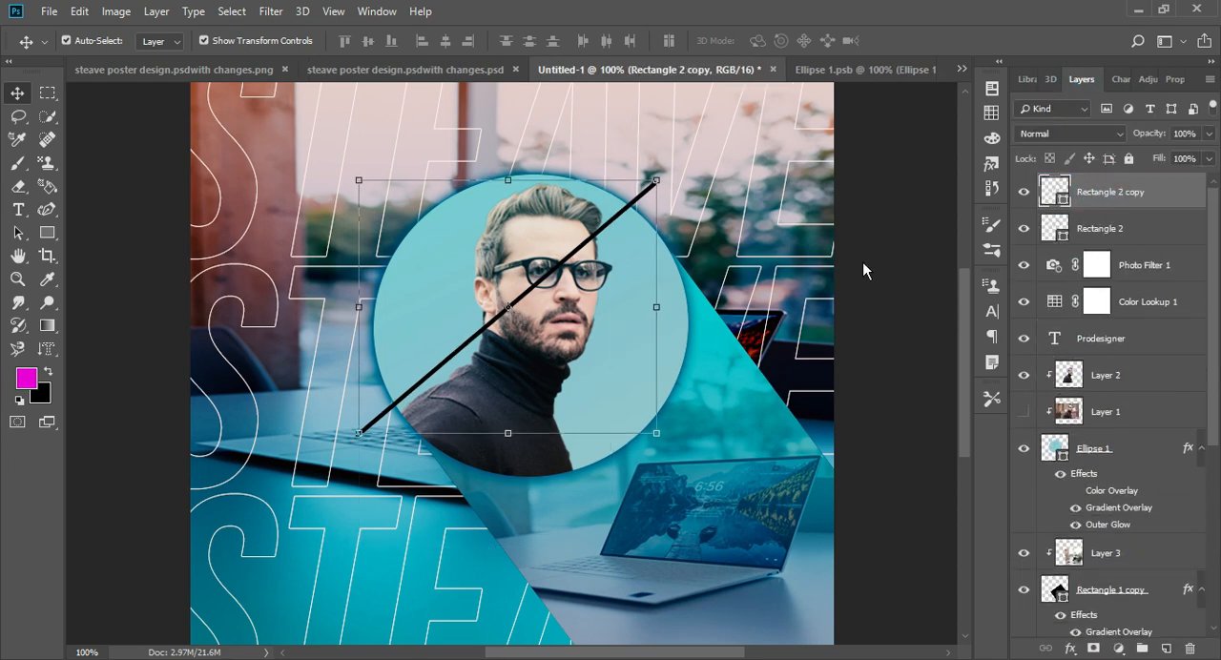
pyautogui.moveTo(656, 166); pyautogui.dragTo(625, 193)
pyautogui.moveTo(359, 420); pyautogui.dragTo(373, 411)
pyautogui.moveTo(625, 192); pyautogui.dragTo(631, 191)
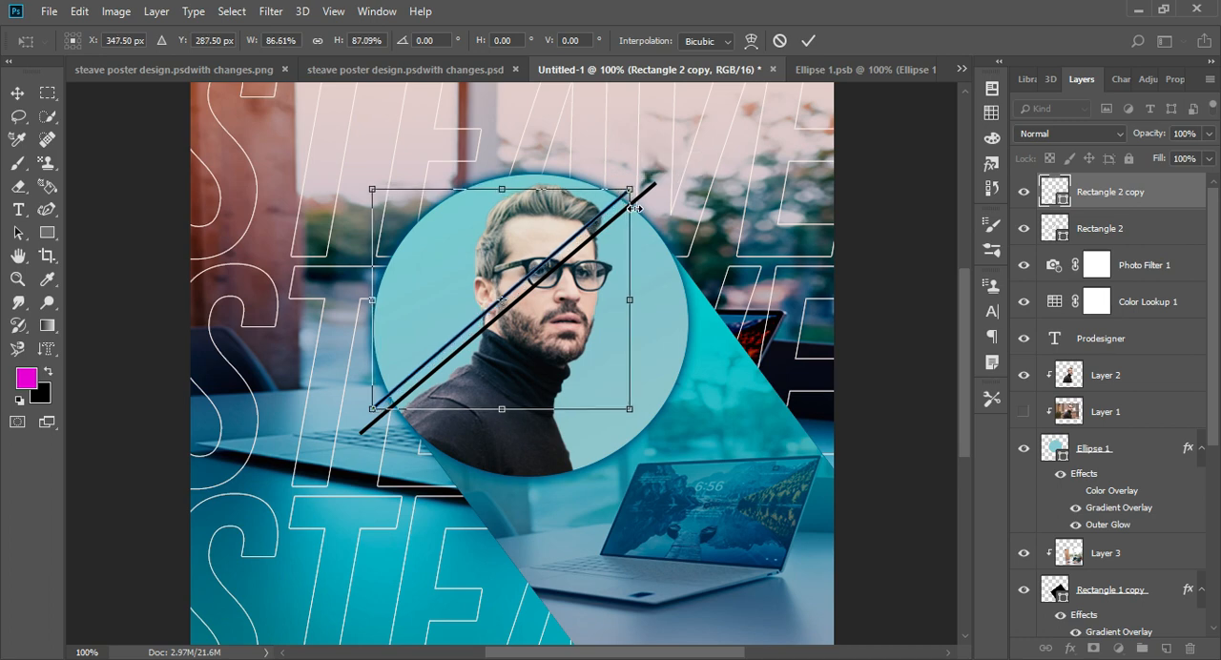
pyautogui.press('Return')
# - Duplicate the shortened line, offset the second copy up and to the left, and stretch it slightly to stay parallel
pyautogui.moveTo(1124, 206); pyautogui.dragTo(1125, 182)
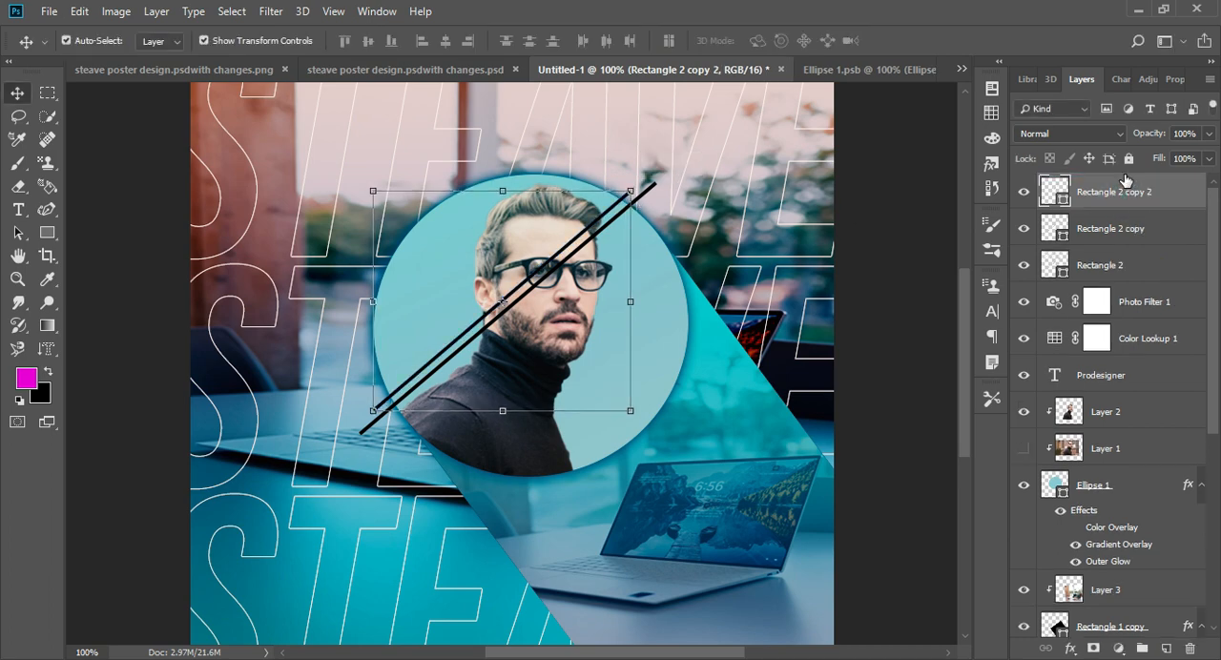
pyautogui.press('Up')
pyautogui.press('Up')
pyautogui.press('Up')
pyautogui.press('Up')
pyautogui.press('Up')
pyautogui.press('Up')
pyautogui.press('Up')
pyautogui.press('Up')
pyautogui.press('Up')
pyautogui.press('Up')
pyautogui.press('Up')
pyautogui.press('Left')
pyautogui.press('Left')
pyautogui.press('Left')
pyautogui.press('Left')
pyautogui.press('Left')
pyautogui.press('Left')
pyautogui.press('Left')
pyautogui.press('Left')
pyautogui.moveTo(618, 183); pyautogui.dragTo(630, 175)
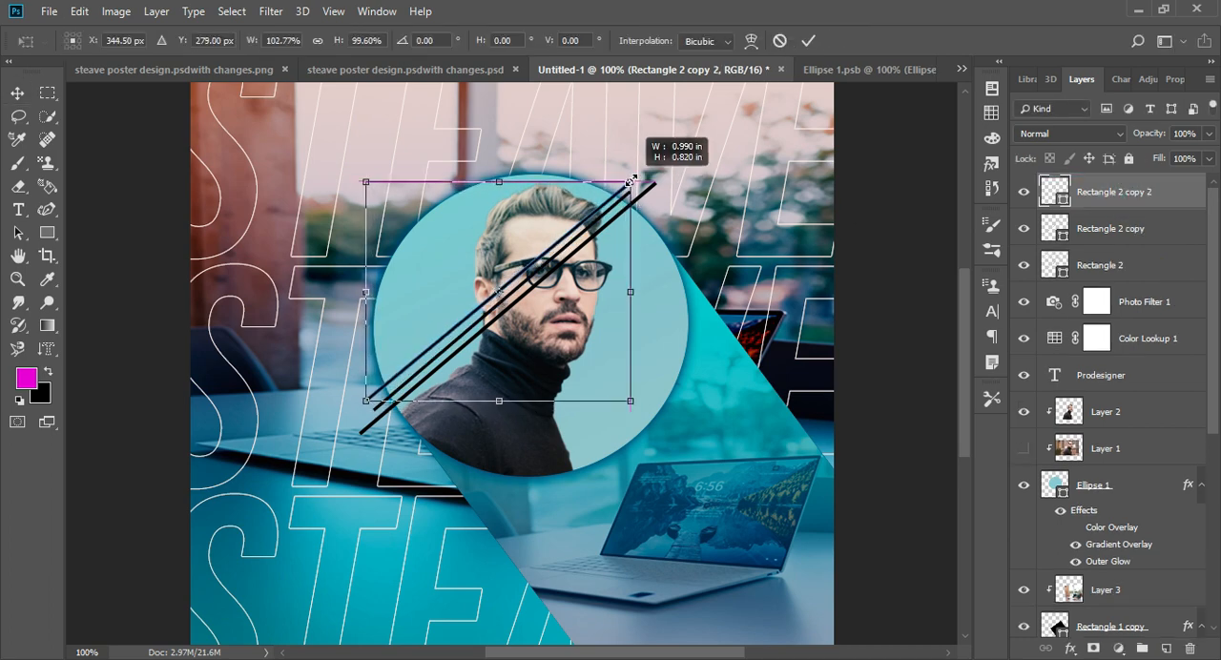
pyautogui.moveTo(366, 401); pyautogui.dragTo(365, 405)
pyautogui.press('Return')
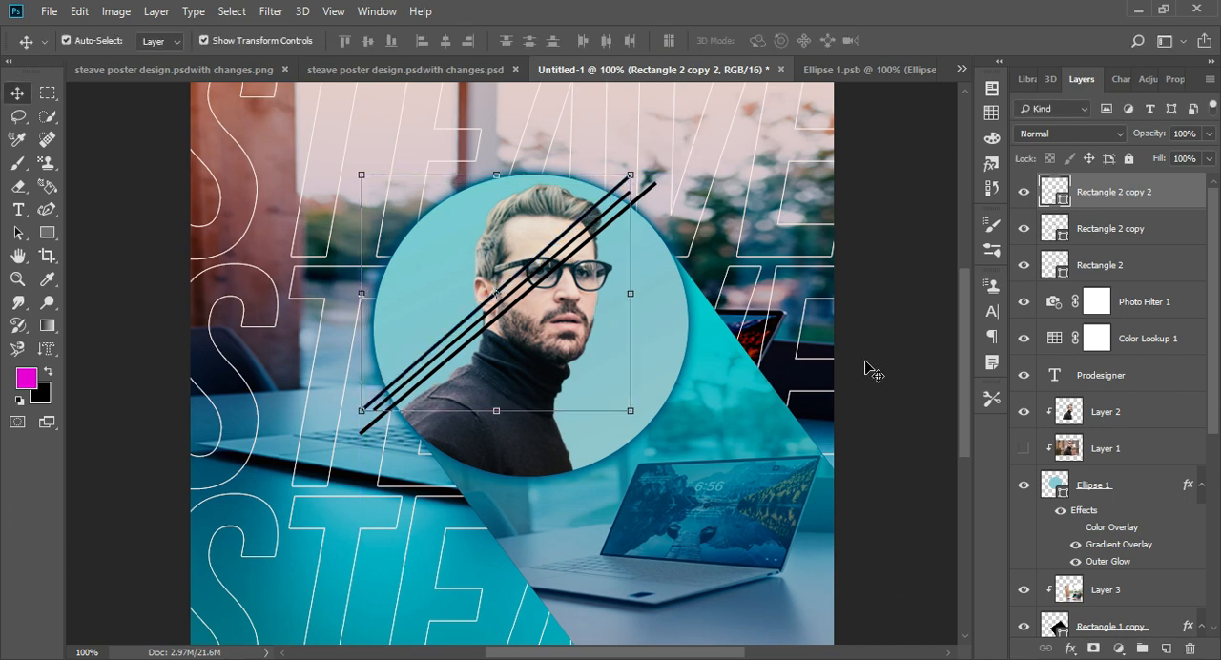
pyautogui.moveTo(593, 155); pyautogui.dragTo(599, 156)
pyautogui.press('Return')
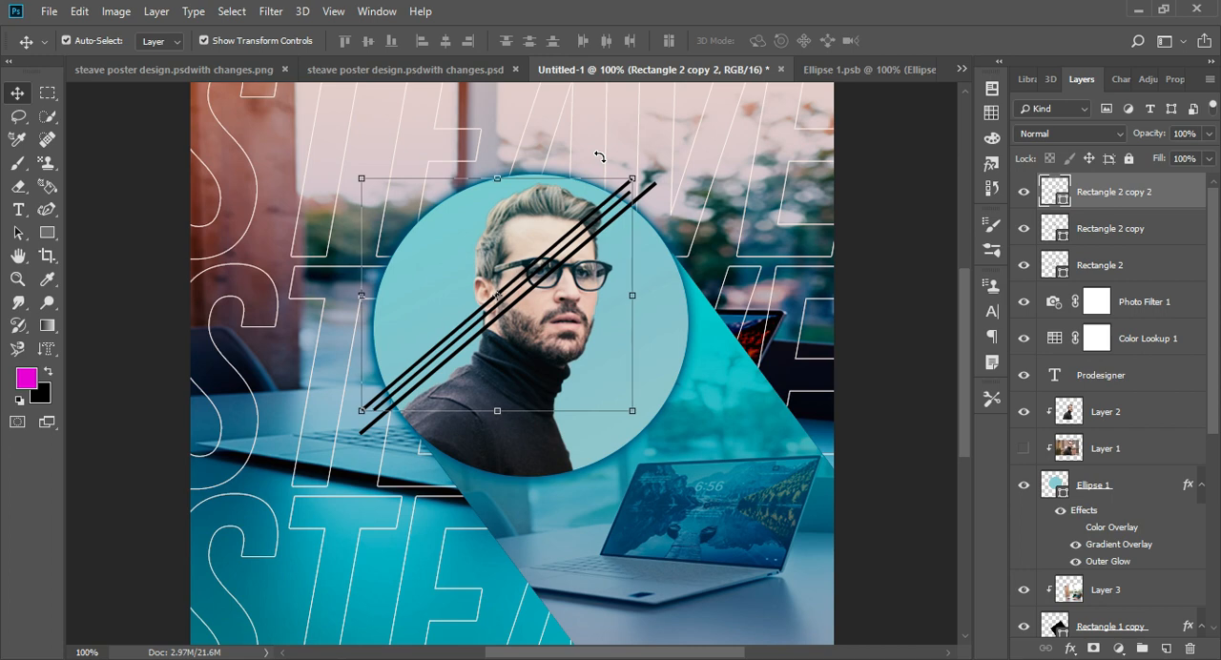
# - Duplicate the Rectangle 2 copy 2 line, offset the new copy up and to the left, and lengthen it at both ends
pyautogui.click(902, 293)
pyautogui.click(1124, 197)
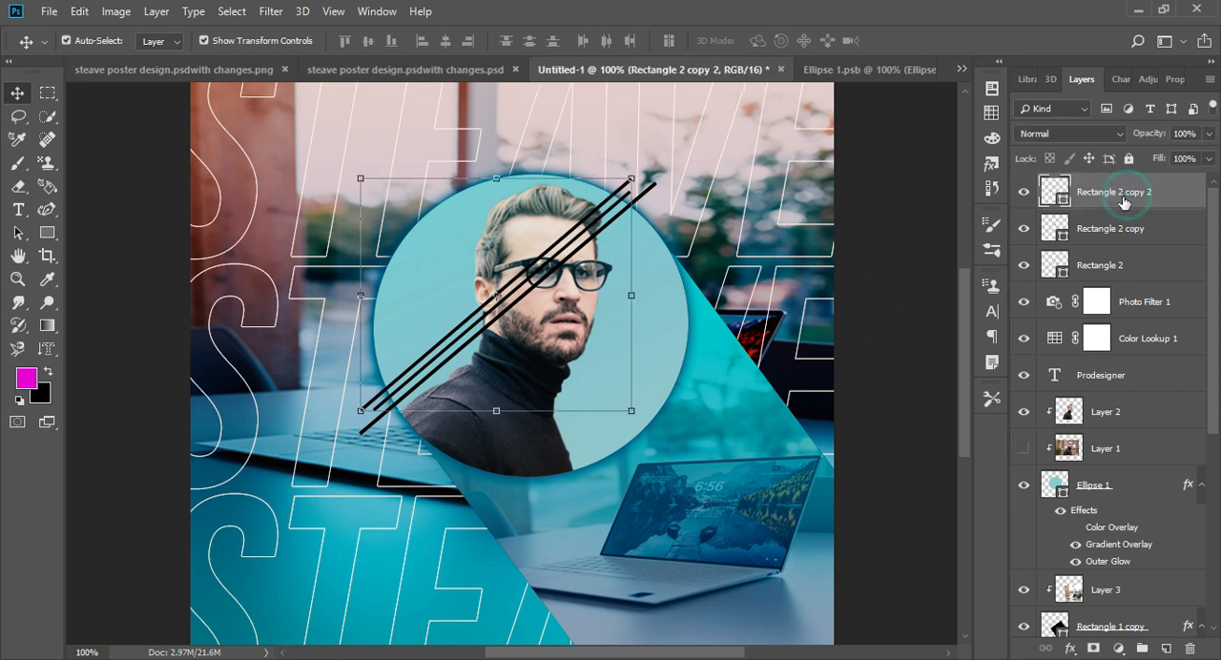
pyautogui.hotkey('ctrl', 'j')
pyautogui.press('Left')
pyautogui.press('Left')
pyautogui.press('Left')
pyautogui.press('Up')
pyautogui.press('Up')
pyautogui.press('Up')
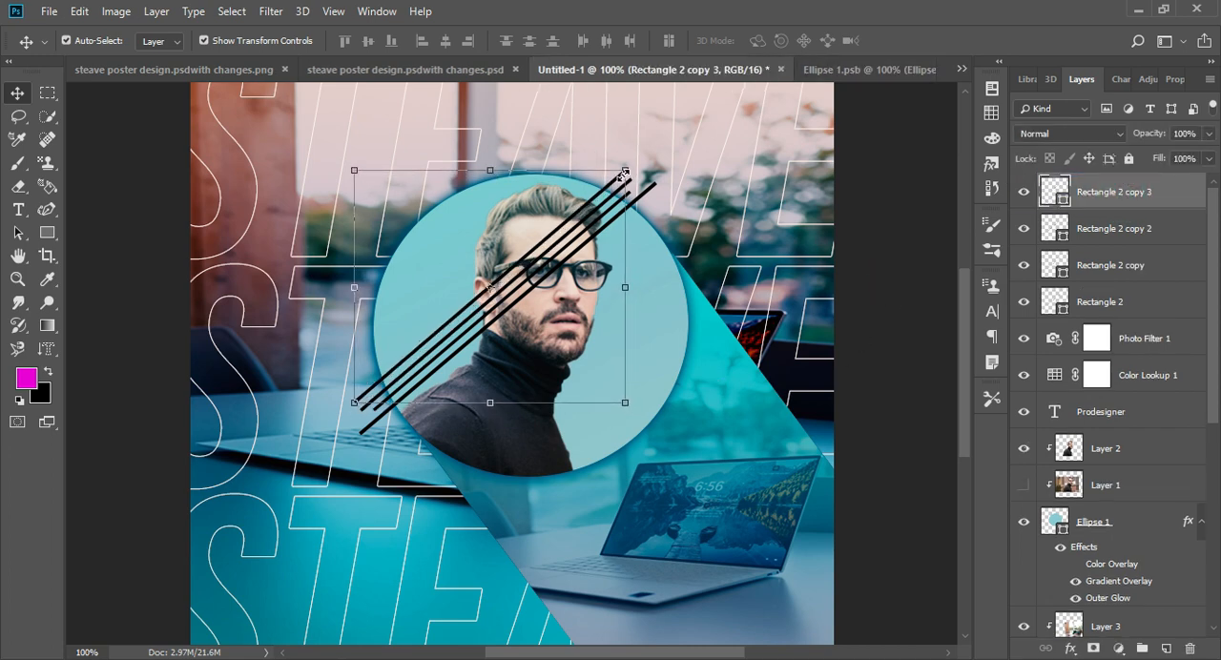
pyautogui.moveTo(629, 176); pyautogui.dragTo(632, 162)
pyautogui.moveTo(354, 404); pyautogui.dragTo(341, 411)
pyautogui.press('Return')
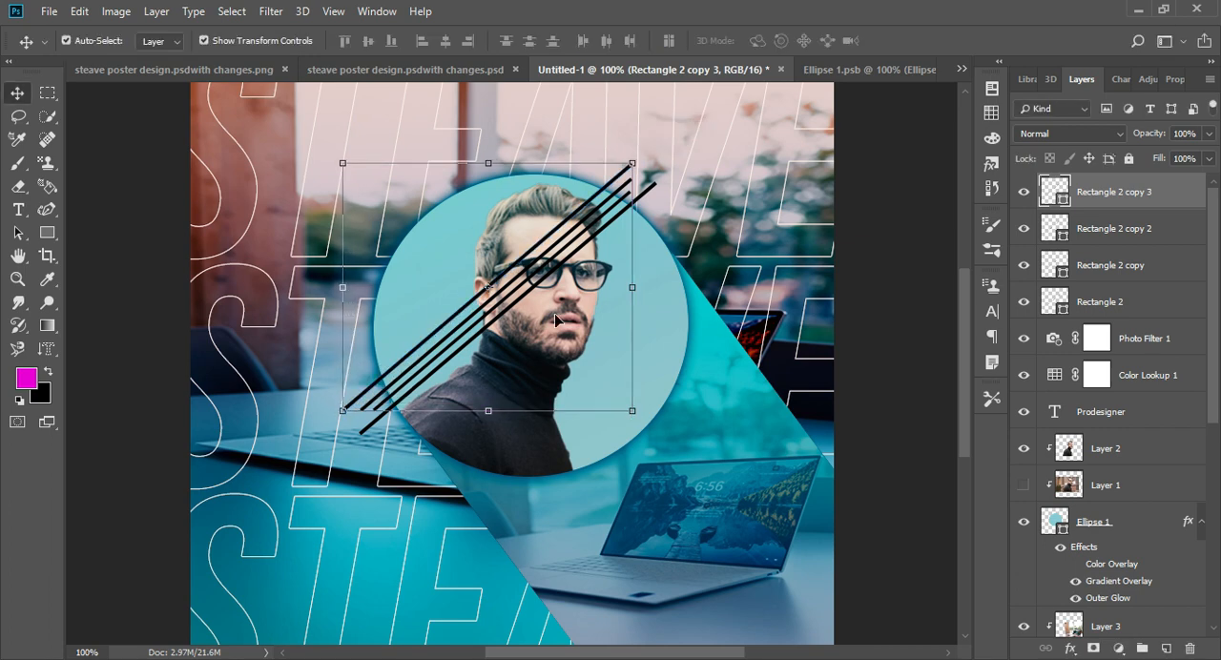
# - Select all four diagonal line layers and nudge them together down and to the right over the portrait
pyautogui.keyDown('shift'); pyautogui.click(1109, 264); pyautogui.keyUp('shift')
pyautogui.keyDown('shift'); pyautogui.click(1103, 304); pyautogui.keyUp('shift')
pyautogui.press('Down')
pyautogui.press('Down')
pyautogui.press('Down')
pyautogui.press('Down')
pyautogui.press('Down')
pyautogui.press('Down')
pyautogui.press('Down')
pyautogui.press('Down')
pyautogui.press('Down')
pyautogui.press('Down')
pyautogui.press('Down')
pyautogui.press('Down')
pyautogui.press('Down')
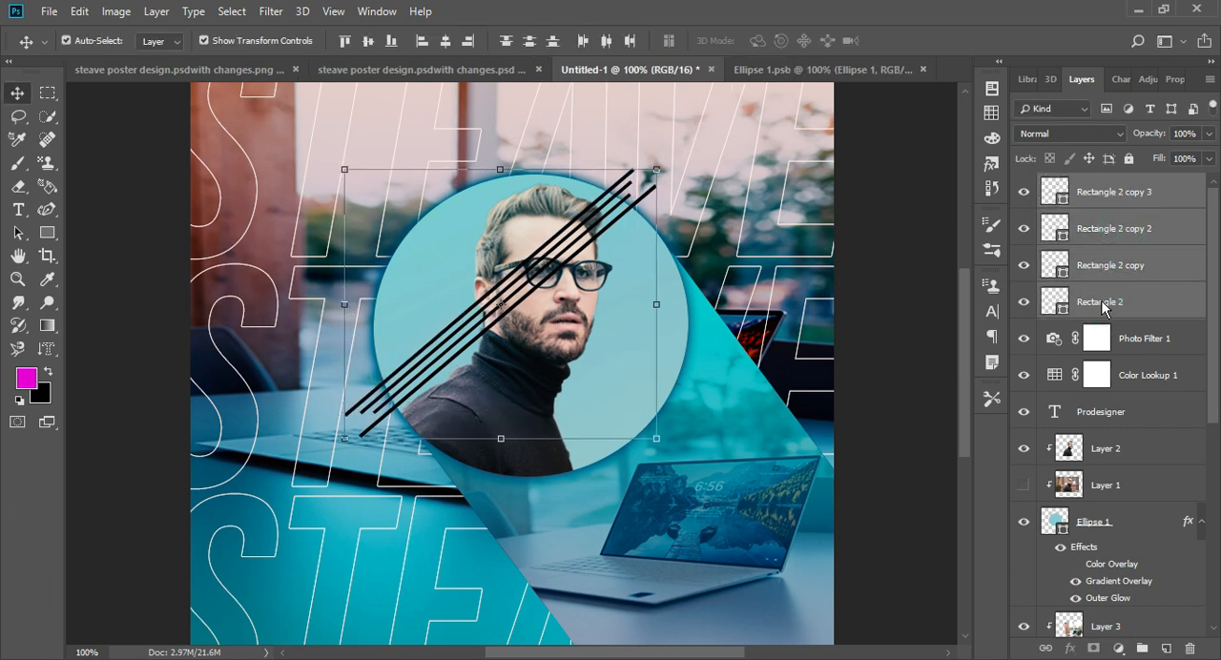
pyautogui.press('Right')
pyautogui.press('Right')
pyautogui.press('Right')
pyautogui.press('Right')
pyautogui.press('Right')
pyautogui.press('Right')
pyautogui.press('Right')
pyautogui.press('Right')
pyautogui.press('Right')
pyautogui.press('Right')
pyautogui.press('Right')
pyautogui.press('Right')
pyautogui.press('Right')
pyautogui.press('Right')
pyautogui.press('Right')
pyautogui.press('Right')
pyautogui.press('Right')
pyautogui.press('Right')
pyautogui.press('Left')
pyautogui.press('Left')
pyautogui.press('Left')
pyautogui.press('Left')
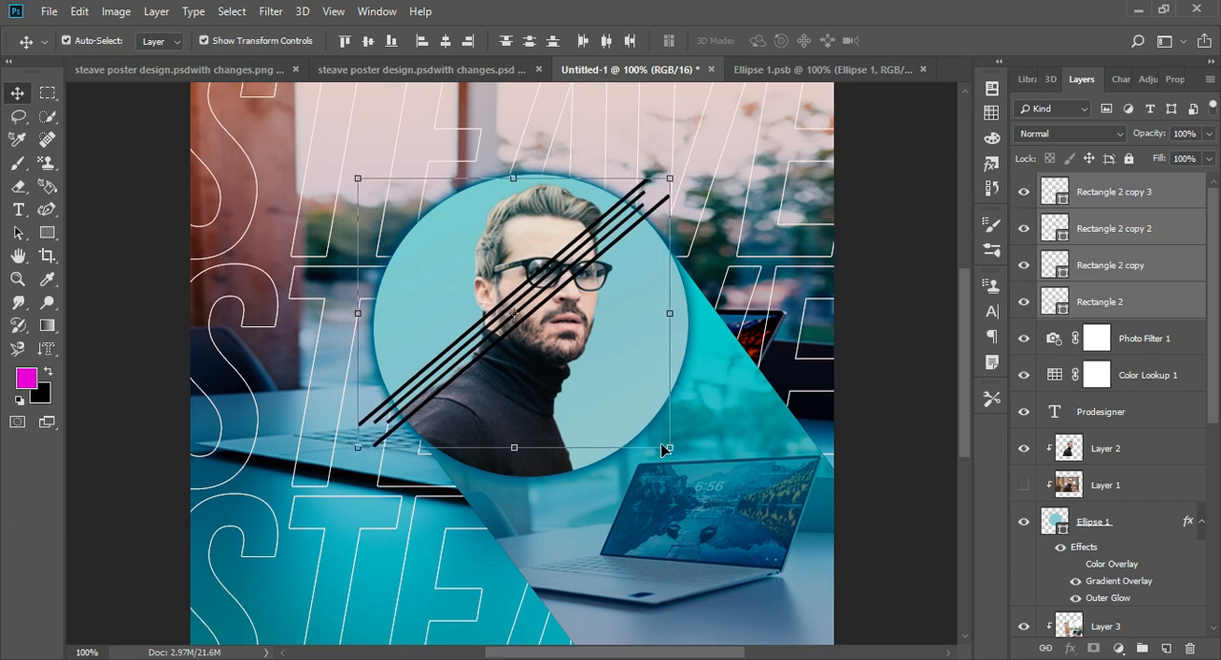
# - Group the four diagonal line layers and select the new group
pyautogui.click(1143, 649)
pyautogui.click(615, 479)
pyautogui.click(1072, 186)
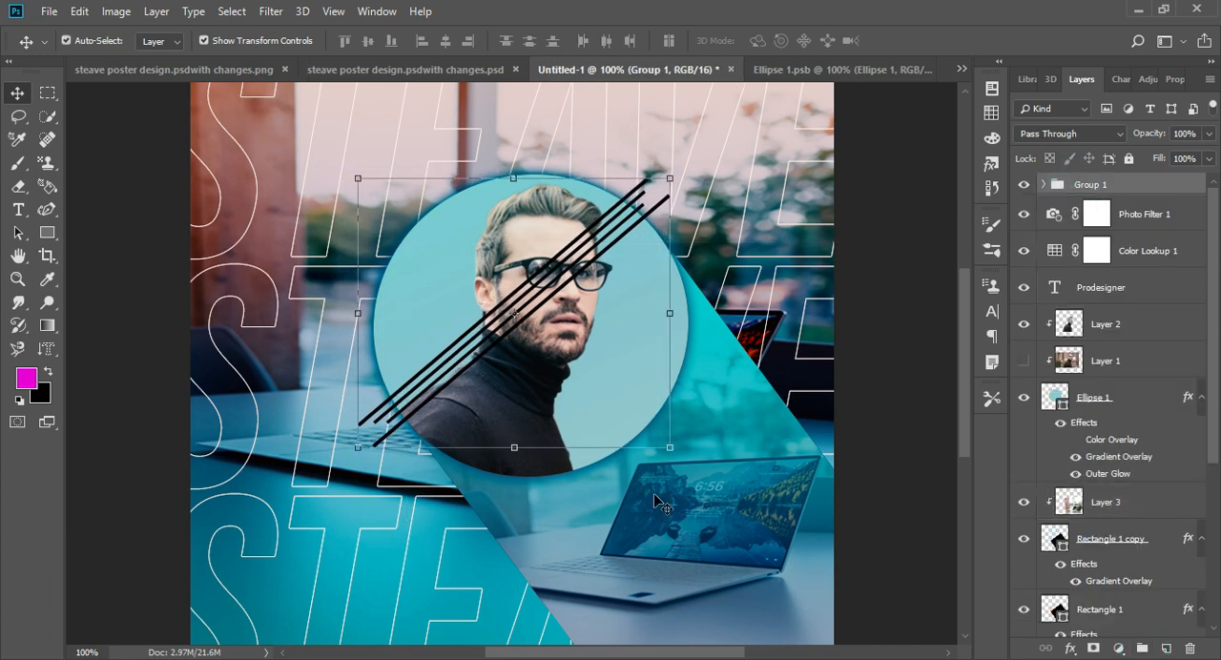
# - Rotate the group of diagonal lines about 8.6° clockwise over the portrait
pyautogui.moveTo(658, 468); pyautogui.dragTo(631, 481)
pyautogui.hotkey('ctrl', '-')
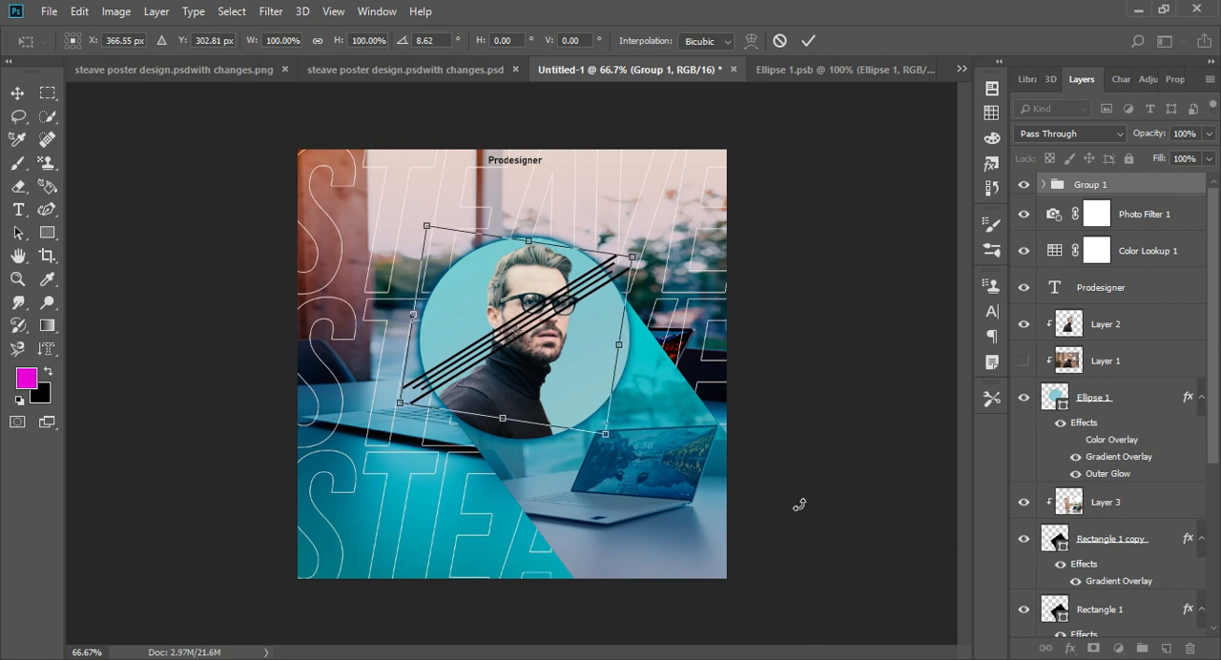
pyautogui.press('Return')
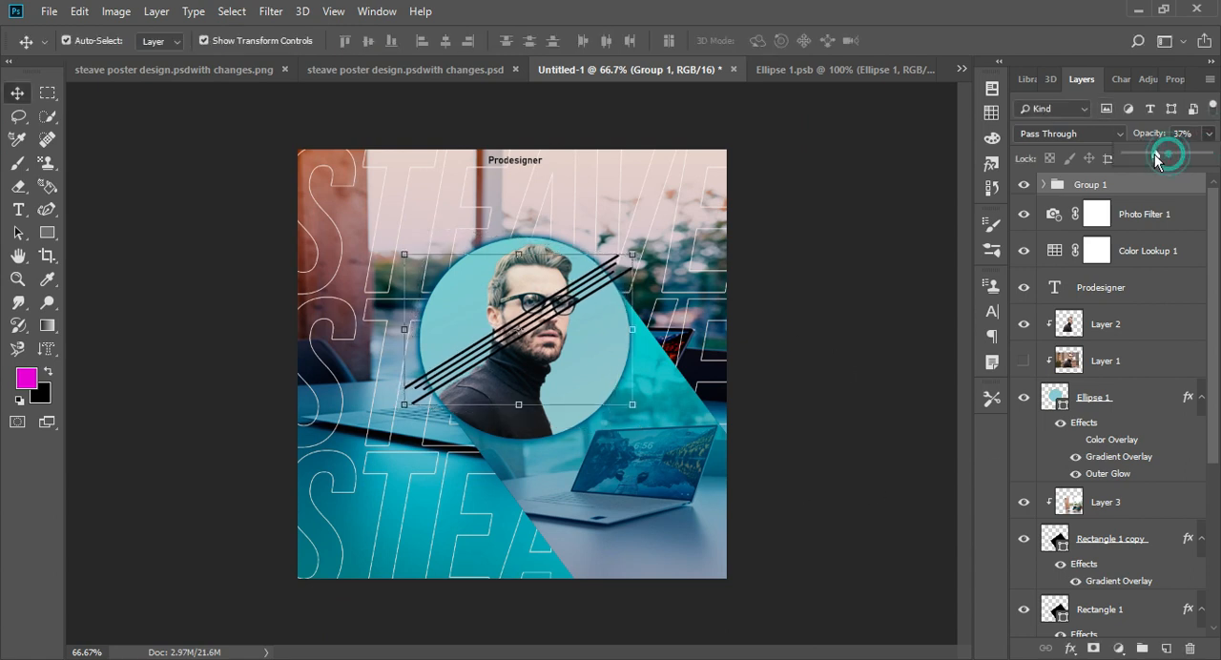
# - Lower the diagonal lines group's opacity to 38% and move it between the Streave Background group and Layer 3 copy
pyautogui.moveTo(1155, 158); pyautogui.dragTo(1157, 160)
pyautogui.moveTo(1096, 184); pyautogui.dragTo(1050, 520)
pyautogui.hotkey('ctrl', 'z')
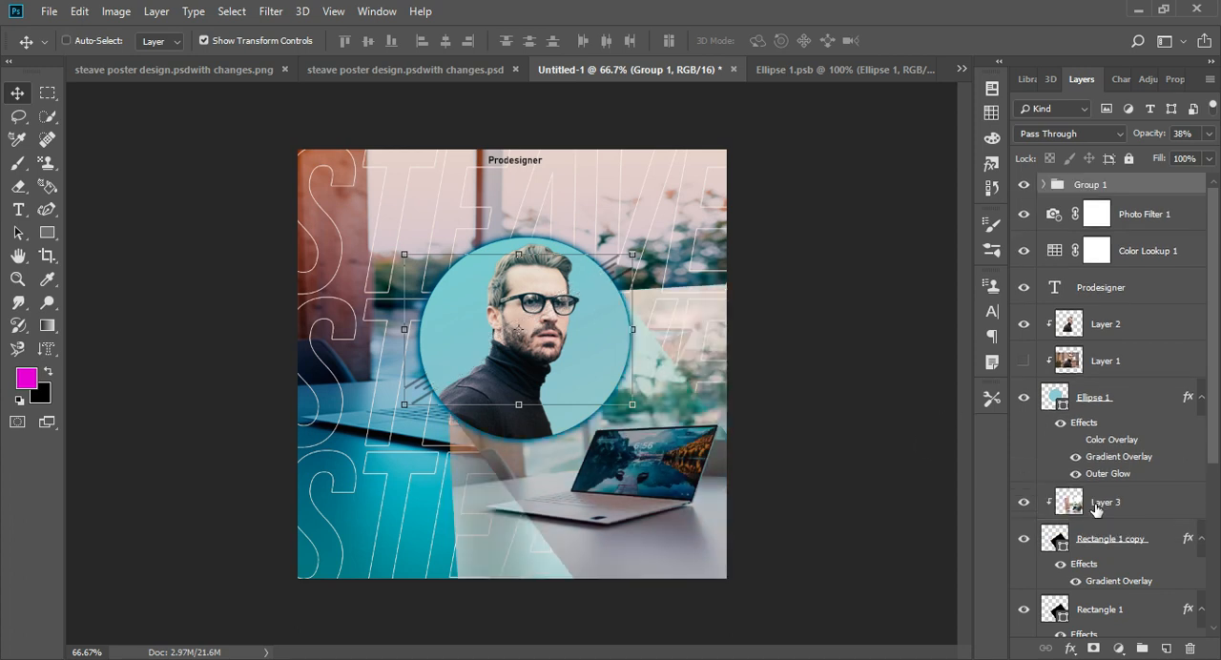
pyautogui.moveTo(1138, 189); pyautogui.dragTo(1081, 529)
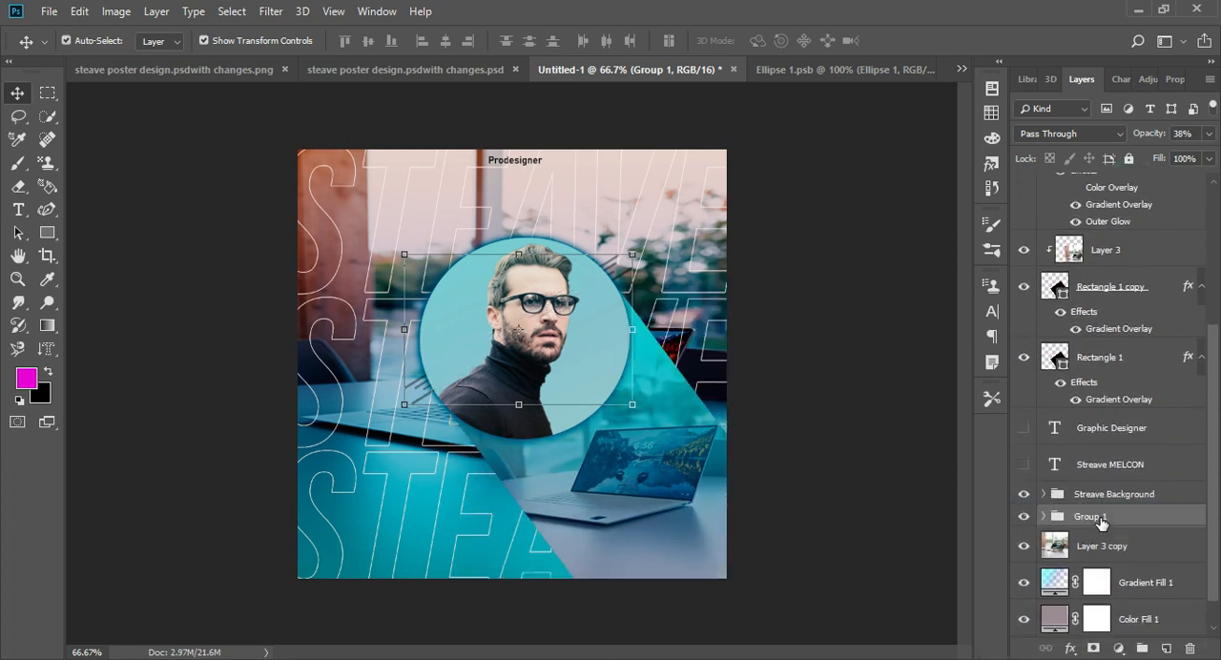
# - Scale the diagonal lines group up to about 111% and shift it so both ends extend past the portrait circle
pyautogui.hotkey('ctrl', 't')
pyautogui.moveTo(641, 414); pyautogui.dragTo(649, 421)
pyautogui.moveTo(426, 271)
pyautogui.mouseDown()
pyautogui.moveTo(398, 246)
pyautogui.moveTo(418, 271)
pyautogui.mouseUp()
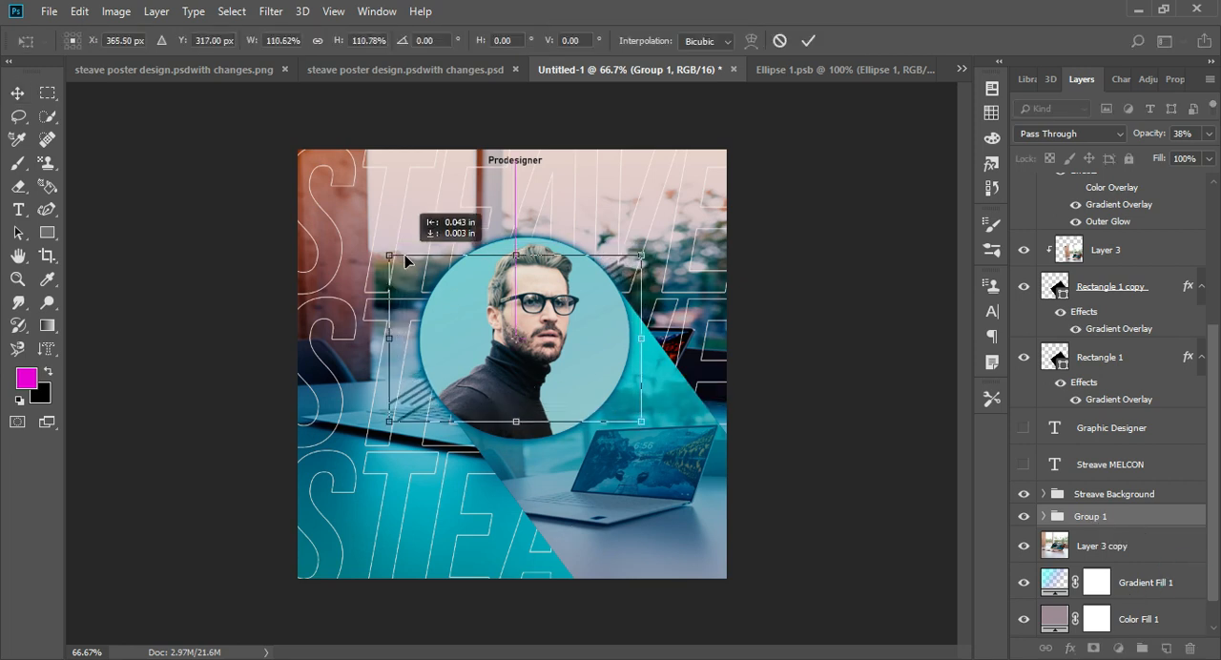
pyautogui.press('Return')
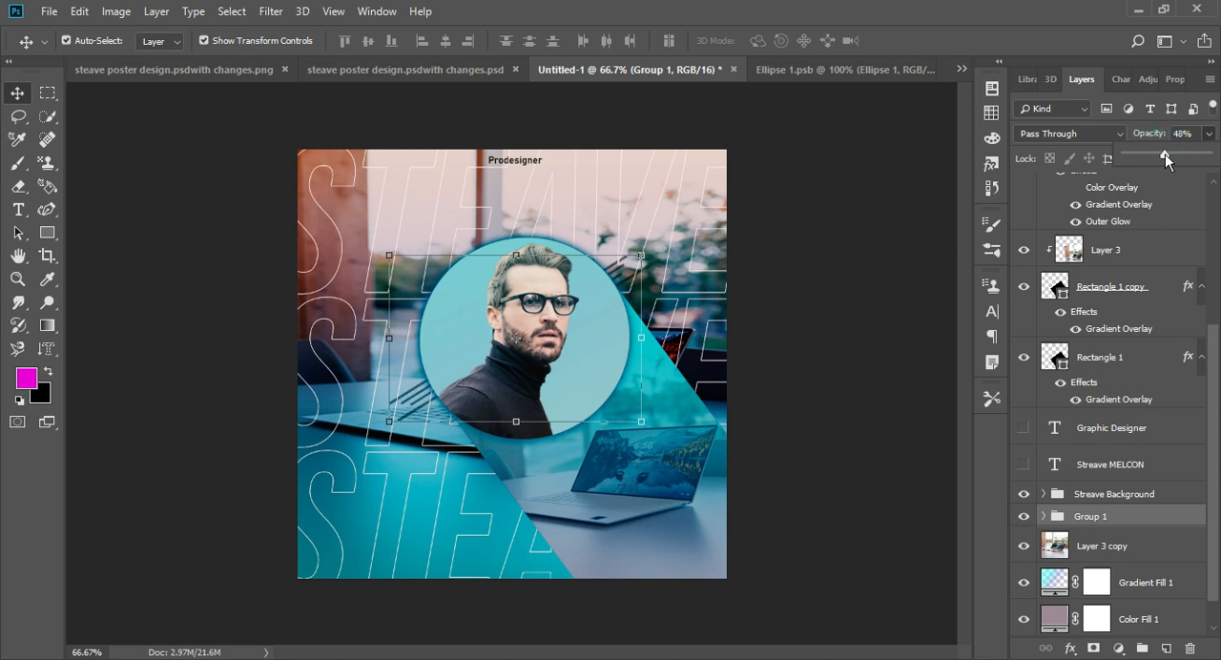
# - Raise the diagonal lines group's opacity to 59%
pyautogui.click(1031, 515)
pyautogui.click(1073, 513)
pyautogui.click(846, 327)
pyautogui.click(1065, 517)
# - Nudge the diagonal lines group slightly until it sits evenly behind the portrait circle, and deselect it
pyautogui.press('Right')
pyautogui.press('Right')
pyautogui.press('Right')
pyautogui.press('Up')
pyautogui.press('Up')
pyautogui.press('Up')
pyautogui.press('Up')
pyautogui.press('Up')
pyautogui.press('Up')
pyautogui.press('Up')
pyautogui.press('Up')
pyautogui.press('Up')
pyautogui.press('Up')
pyautogui.press('Up')
pyautogui.press('Up')
pyautogui.press('Up')
pyautogui.press('Up')
pyautogui.press('Up')
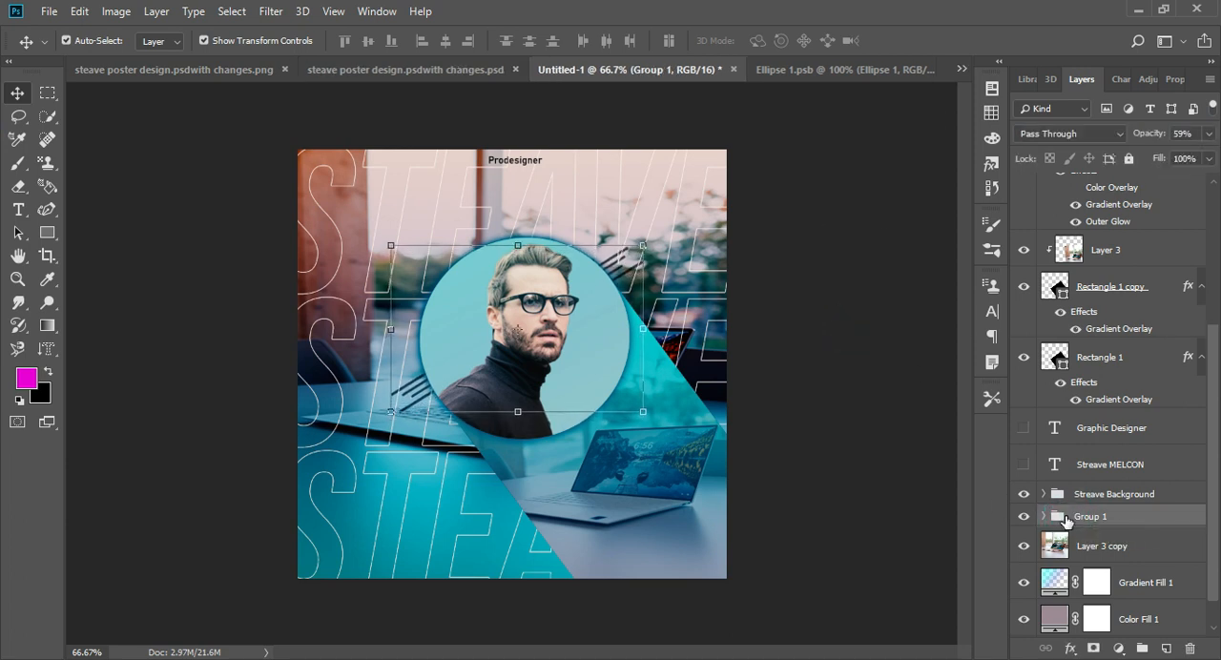
pyautogui.press('Down')
pyautogui.press('Down')
pyautogui.press('Left')
pyautogui.press('Left')
pyautogui.press('Down')
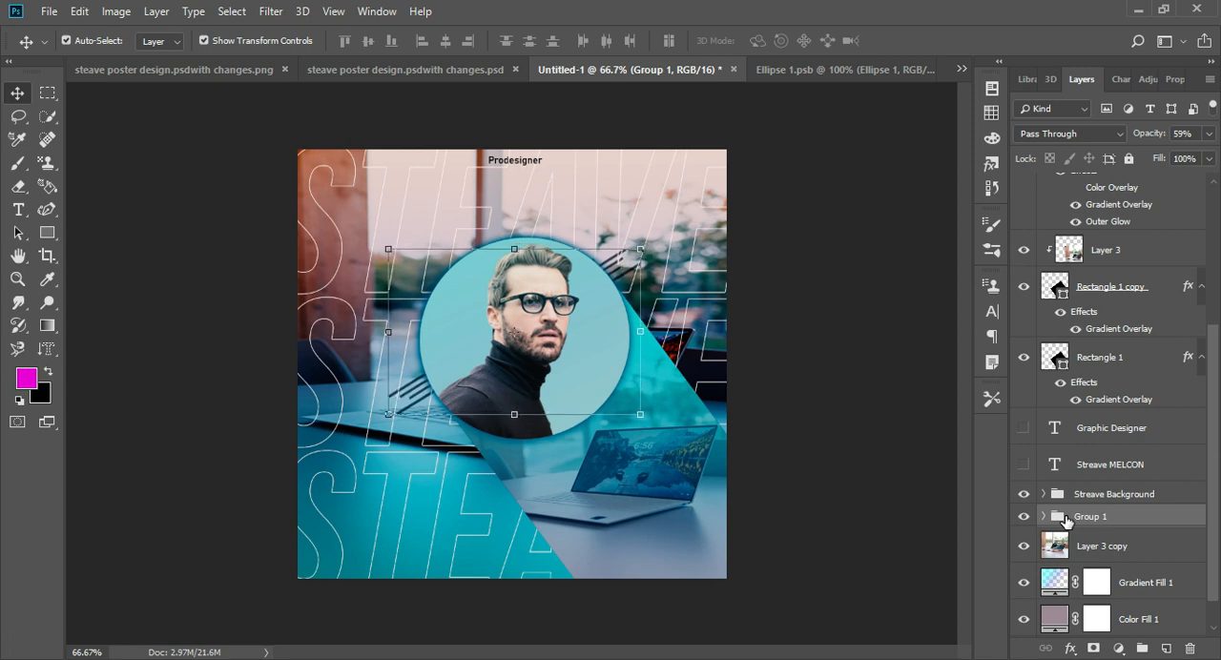
pyautogui.click(794, 319)
pyautogui.hotkey('ctrl', '-')
pyautogui.hotkey('ctrl', '+')
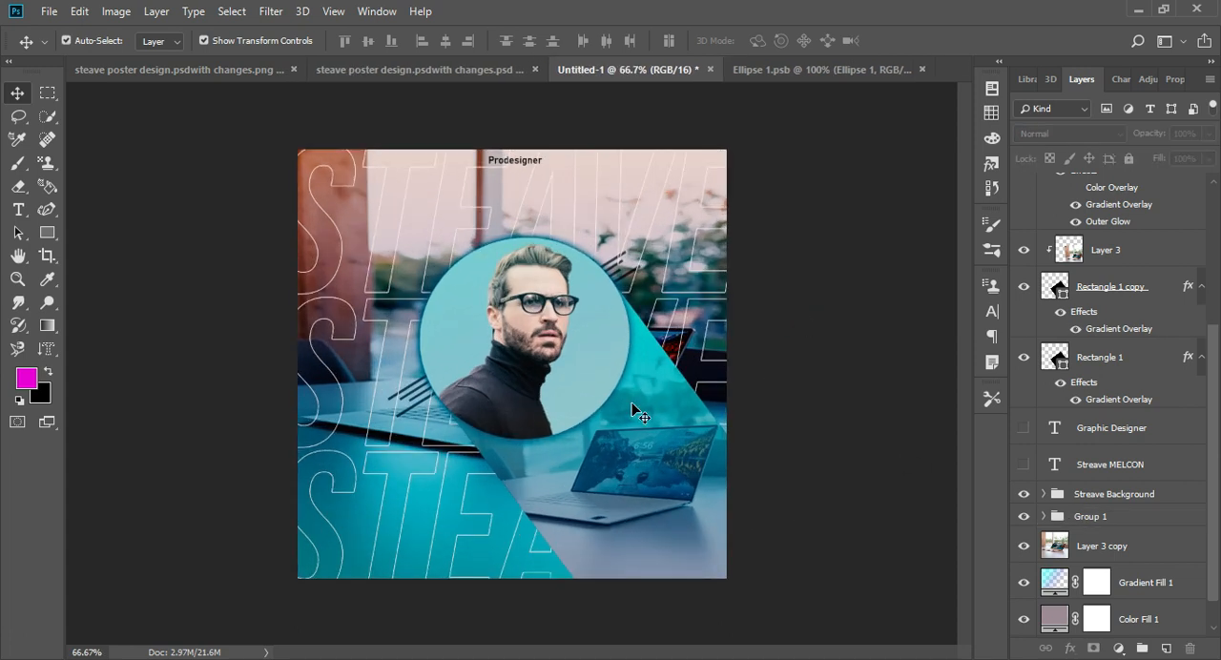
# - Reduce the opacity of the Layer 3 copy background photo
pyautogui.click(1104, 247)
pyautogui.click(1028, 254)
pyautogui.click(1027, 253)
pyautogui.scroll(4, 1149, 250)
pyautogui.click(1114, 256)
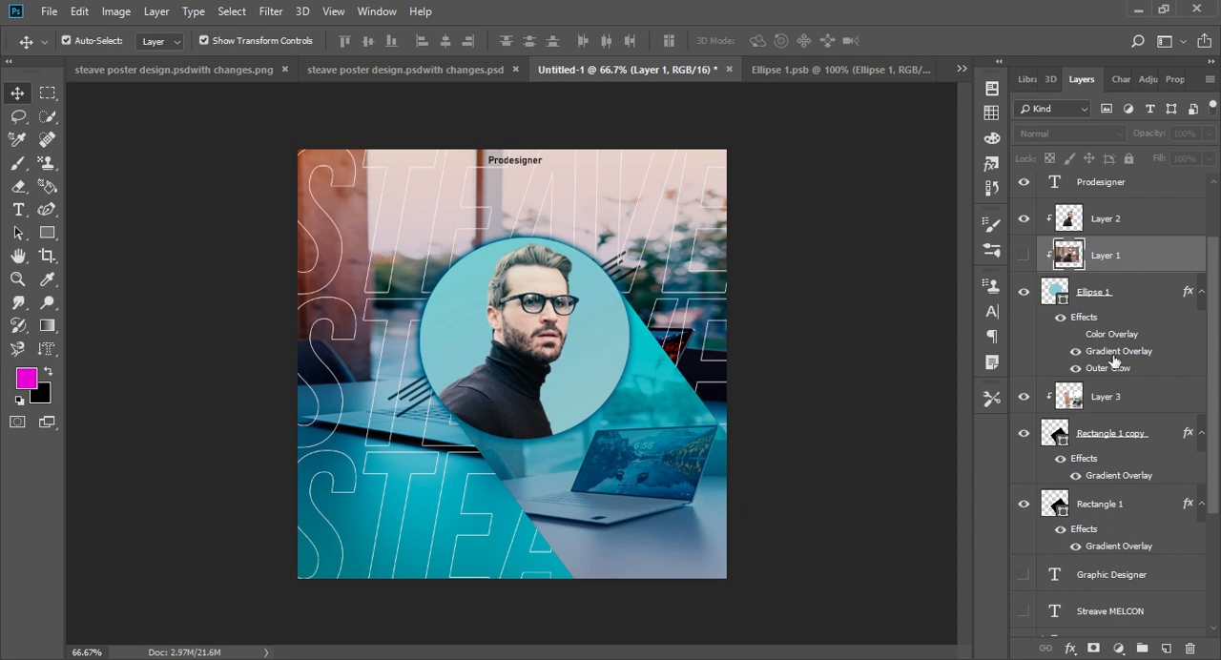
pyautogui.scroll(-4, 1106, 365)
pyautogui.click(1107, 510)
pyautogui.moveTo(1169, 155); pyautogui.dragTo(1175, 158)
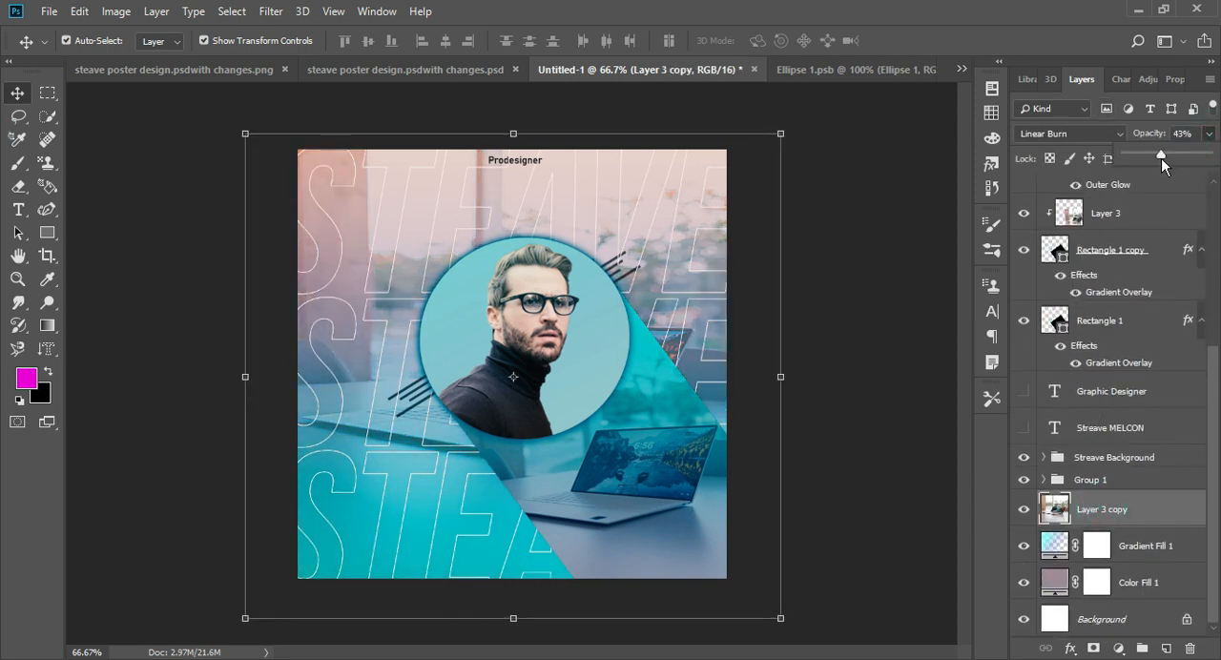
pyautogui.click(1176, 153)
pyautogui.click(929, 196)
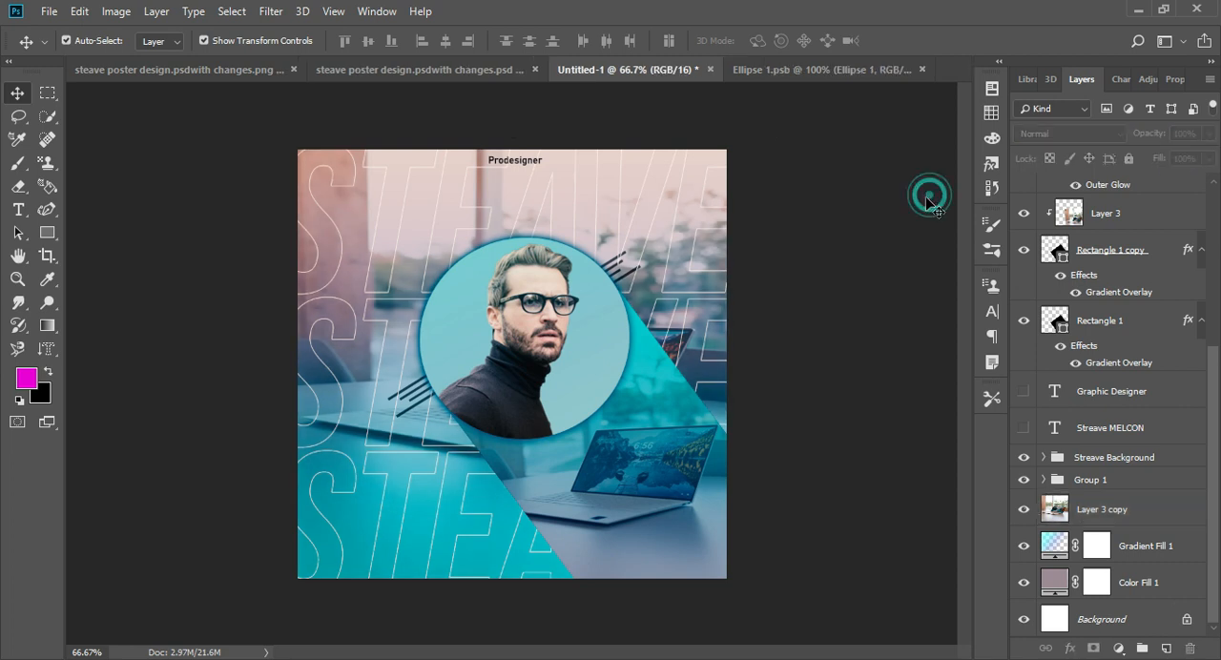
# - Draw a circle of about 448 × 446 px with the Ellipse tool, with no stroke and a light blue fill
pyautogui.click(47, 232)
pyautogui.click(119, 264)
pyautogui.moveTo(285, 218)
pyautogui.mouseDown()
pyautogui.moveTo(436, 431)
pyautogui.moveTo(592, 497)
pyautogui.moveTo(550, 484)
pyautogui.mouseUp()
pyautogui.click(229, 41)
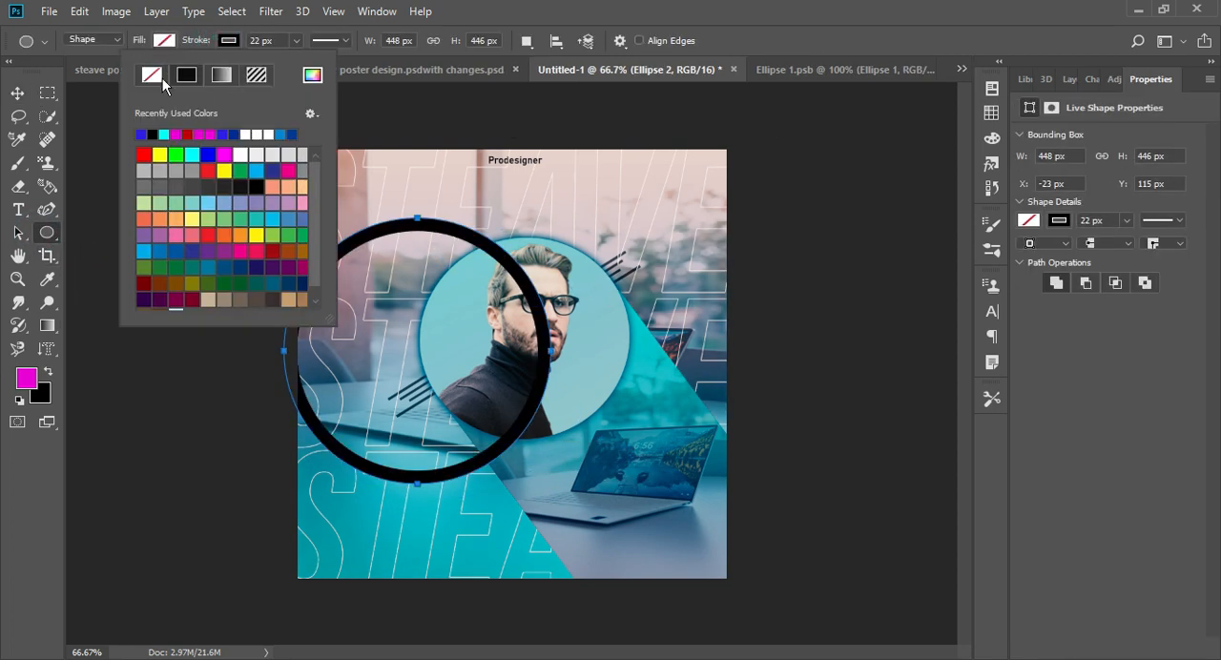
pyautogui.click(159, 77)
pyautogui.click(160, 39)
pyautogui.click(194, 166)
# - Scale the blue circle down and place it partly off the poster's left edge beside the portrait
pyautogui.click(21, 89)
pyautogui.moveTo(395, 306); pyautogui.dragTo(598, 218)
pyautogui.hotkey('ctrl', 't')
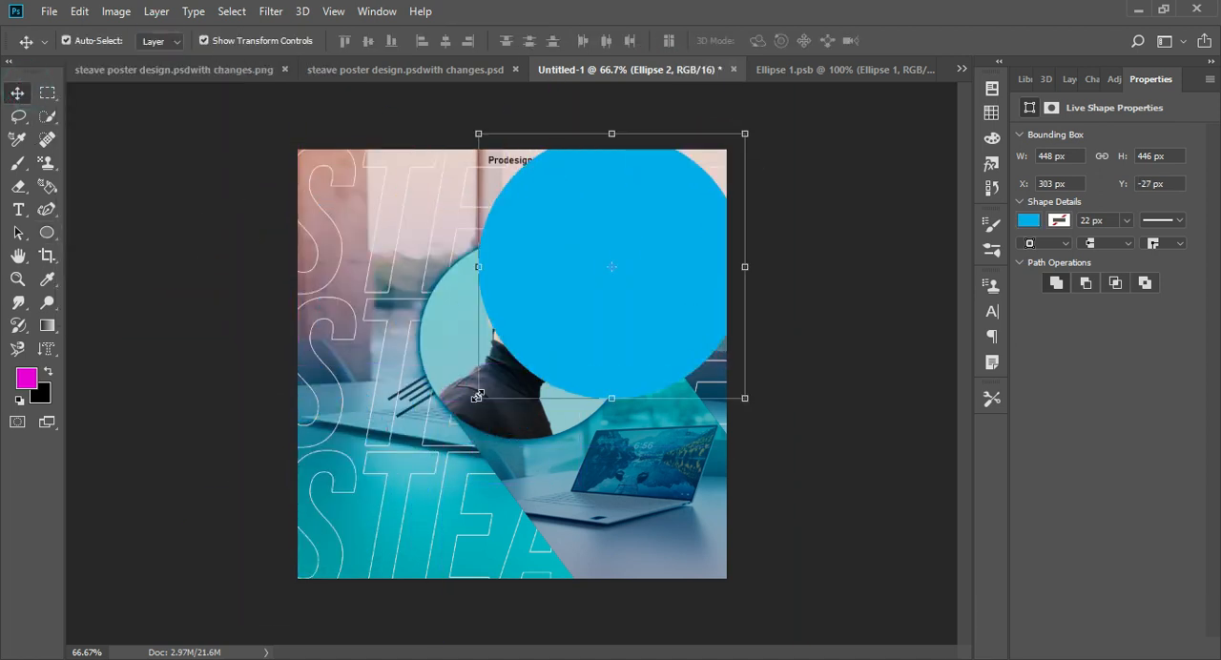
pyautogui.moveTo(488, 391); pyautogui.dragTo(575, 278)
pyautogui.moveTo(623, 241); pyautogui.dragTo(289, 335)
pyautogui.press('Return')
# - Compare blend modes for the blue circle, set it to Color Burn and lower its opacity to 47%
pyautogui.click(1077, 77)
pyautogui.click(1093, 133)
pyautogui.click(1047, 196)
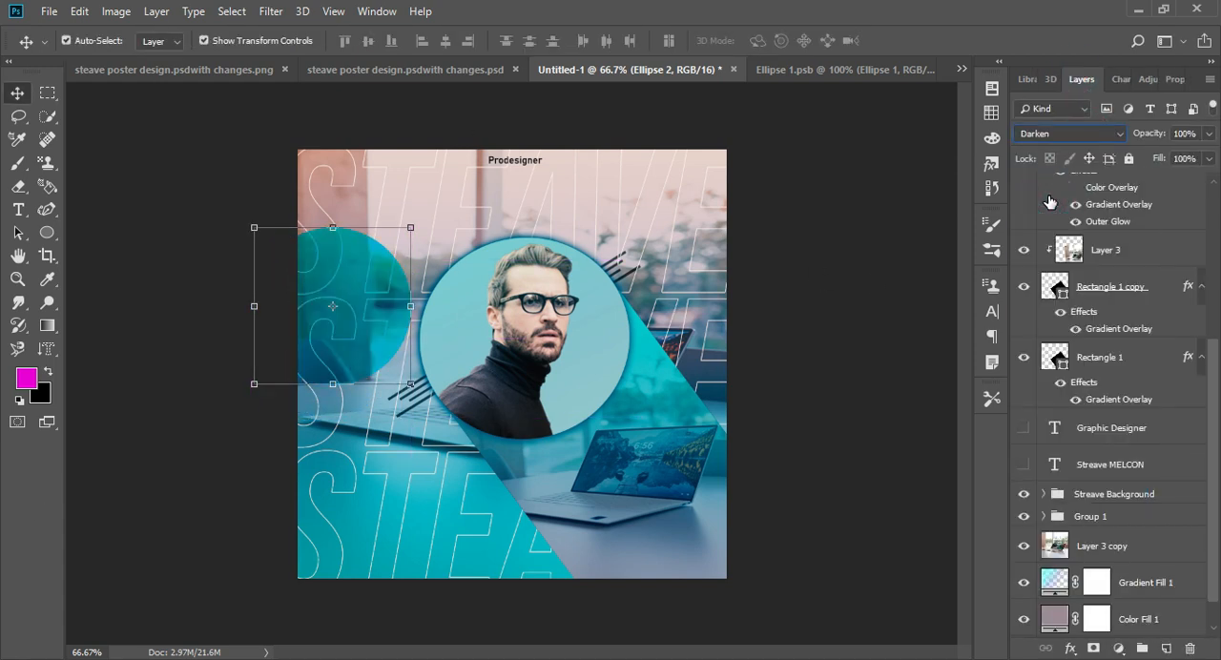
pyautogui.press('Down')
pyautogui.press('Down')
pyautogui.press('Up')
pyautogui.press('Down')
pyautogui.press('Down')
pyautogui.press('Down')
pyautogui.press('Down')
pyautogui.press('Down')
pyautogui.press('Down')
pyautogui.press('Down')
pyautogui.press('Down')
pyautogui.press('Down')
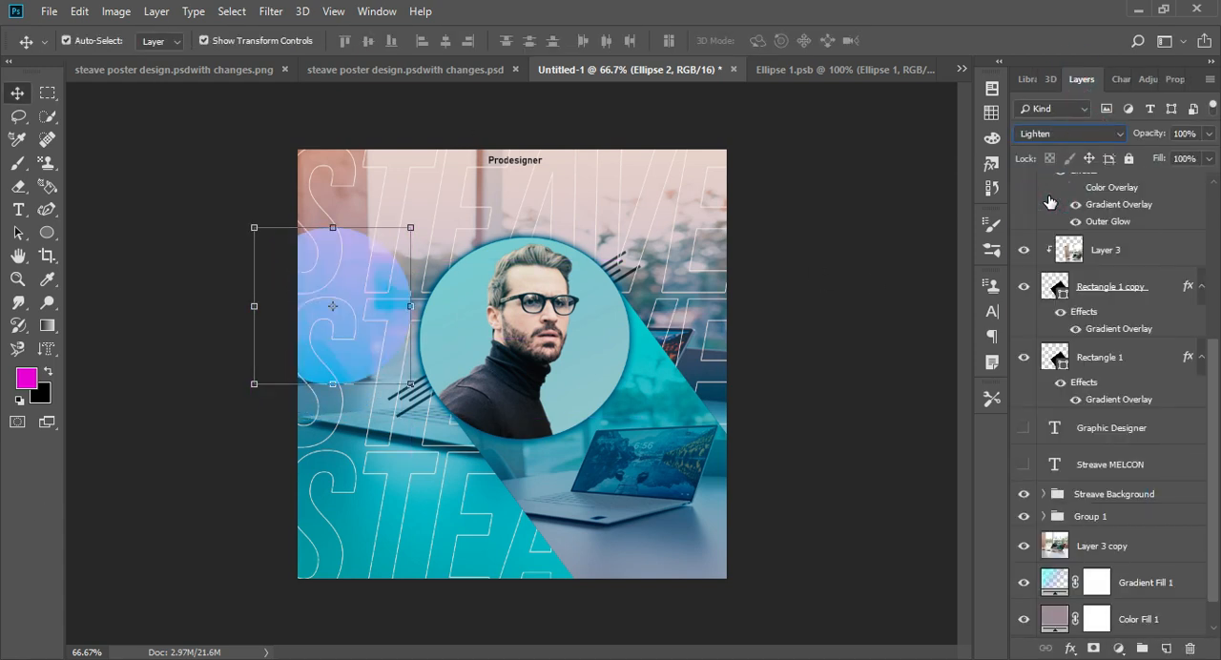
pyautogui.press('Down')
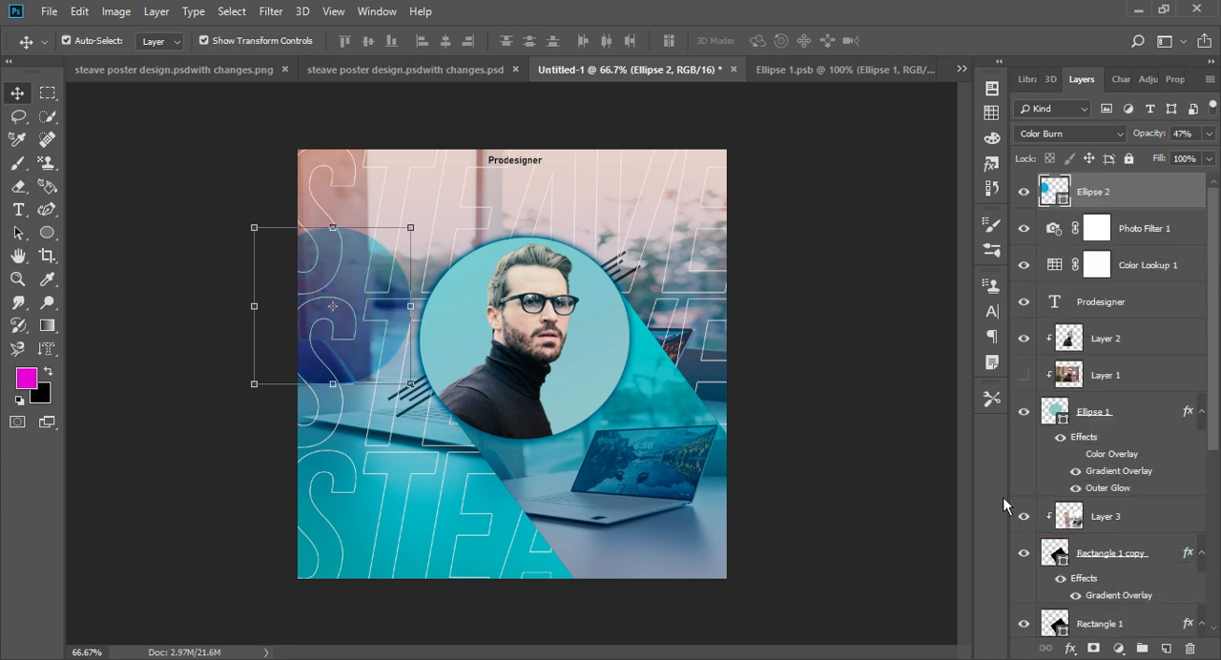
# - Move the circle to the poster's lower-left corner and duplicate it for the upper-right corner
pyautogui.moveTo(378, 354); pyautogui.dragTo(368, 559)
pyautogui.hotkey('ctrl', 'j')
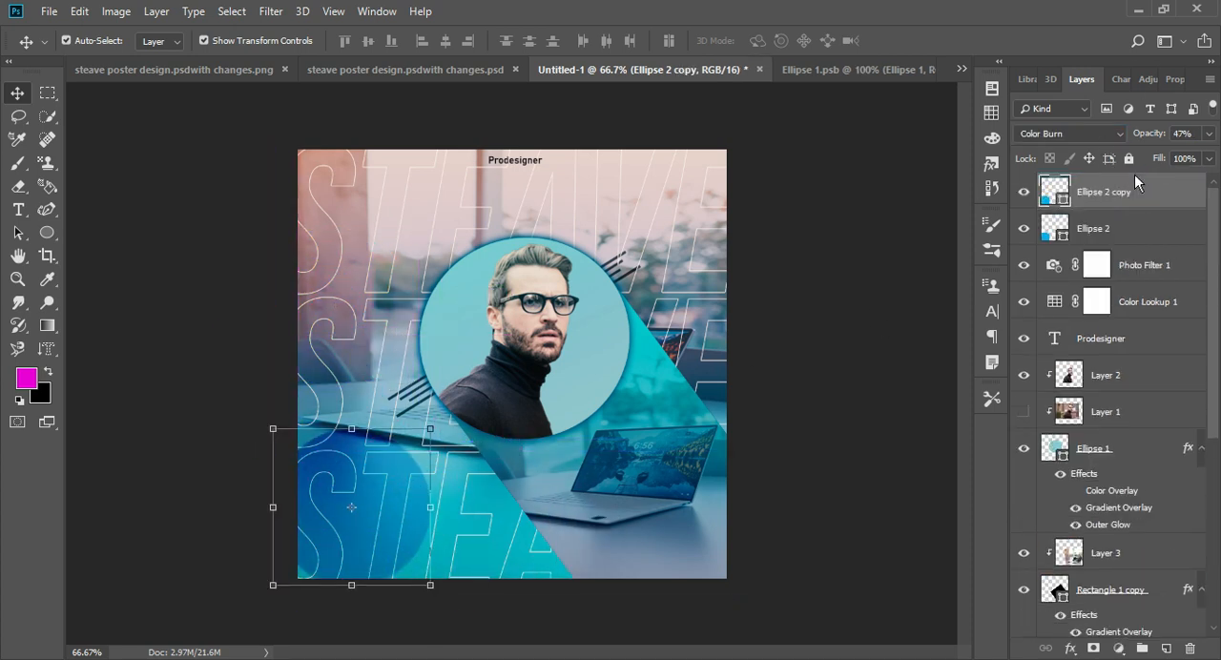
# - Place another copy of the circle in the poster's upper-left area, scale it down and nudge it into position
pyautogui.moveTo(370, 435); pyautogui.dragTo(354, 255)
pyautogui.moveTo(284, 297); pyautogui.dragTo(326, 256)
pyautogui.moveTo(353, 228); pyautogui.dragTo(338, 237)
pyautogui.press('Up')
pyautogui.press('Up')
pyautogui.press('Up')
pyautogui.press('Up')
pyautogui.press('Up')
pyautogui.press('Right')
pyautogui.press('Right')
pyautogui.press('Right')
pyautogui.press('Right')
pyautogui.press('Right')
pyautogui.press('Return')
pyautogui.click(826, 313)
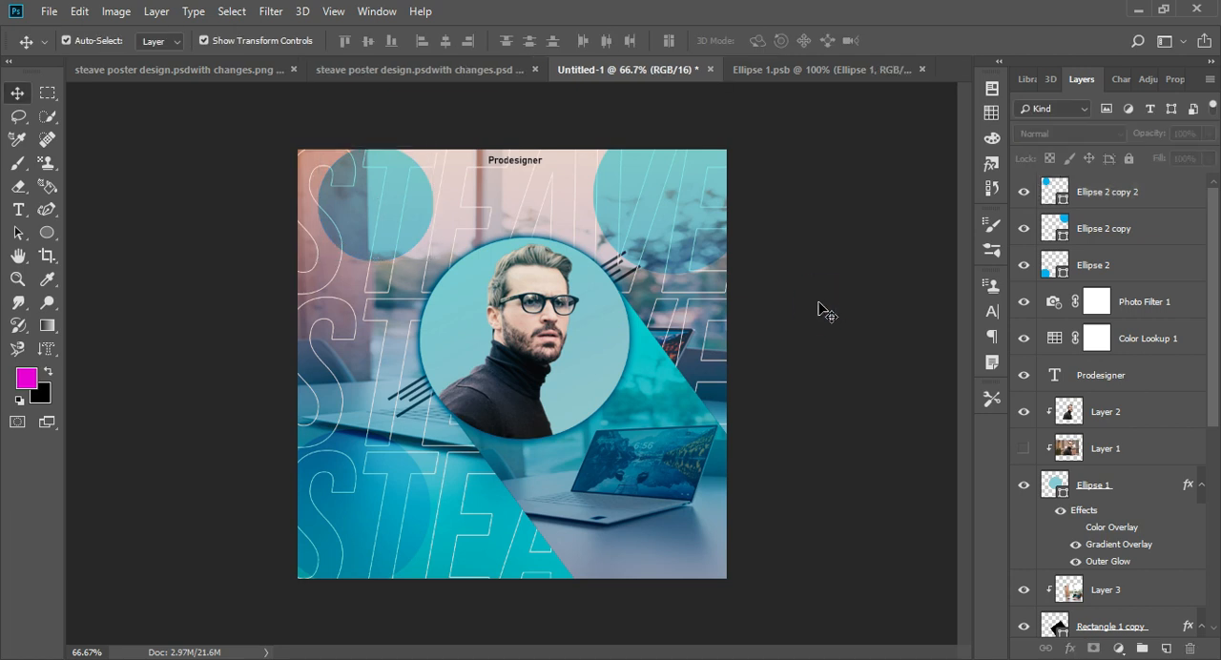
# - Enlarge the upper-left and lower-left circles slightly, shifting the upper-left one up and to the left
pyautogui.click(332, 195)
pyautogui.moveTo(433, 261); pyautogui.dragTo(452, 278)
pyautogui.moveTo(386, 247)
pyautogui.mouseDown()
pyautogui.moveTo(387, 227)
pyautogui.moveTo(377, 230)
pyautogui.mouseUp()
pyautogui.press('Return')
pyautogui.click(408, 536)
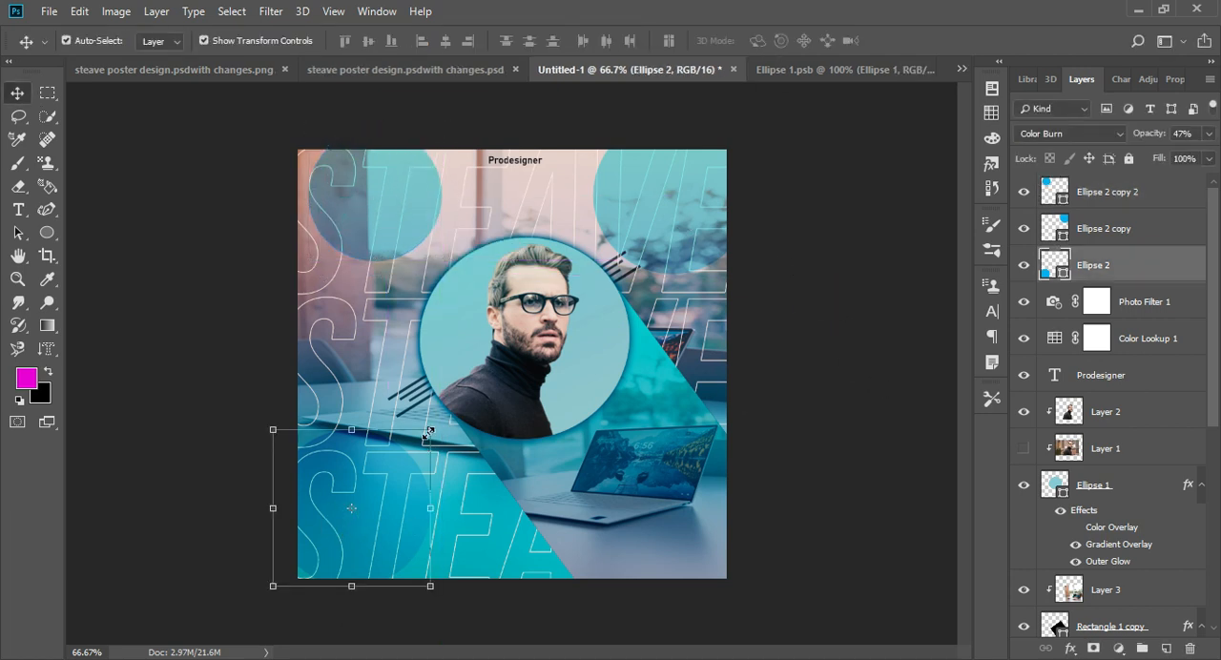
pyautogui.moveTo(430, 429); pyautogui.dragTo(441, 418)
pyautogui.press('Return')
pyautogui.click(879, 267)
# - Make the hidden name and Graphic Designer text layers visible
pyautogui.scroll(-10, 1098, 386)
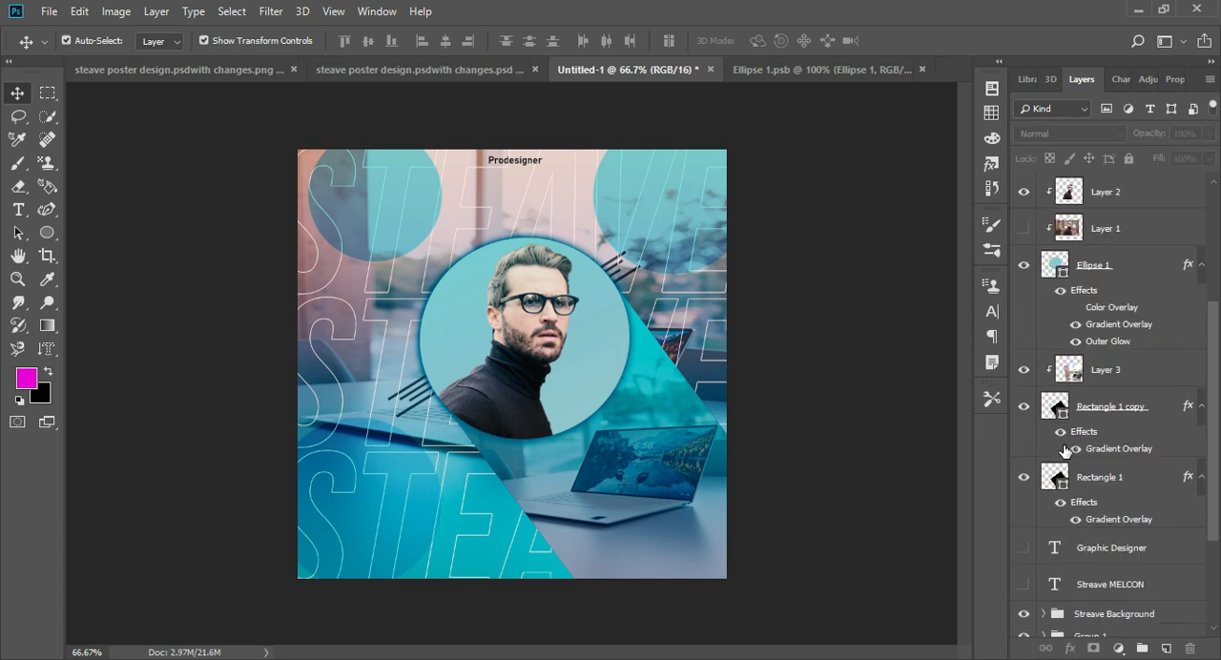
pyautogui.click(1023, 428)
pyautogui.click(1023, 392)
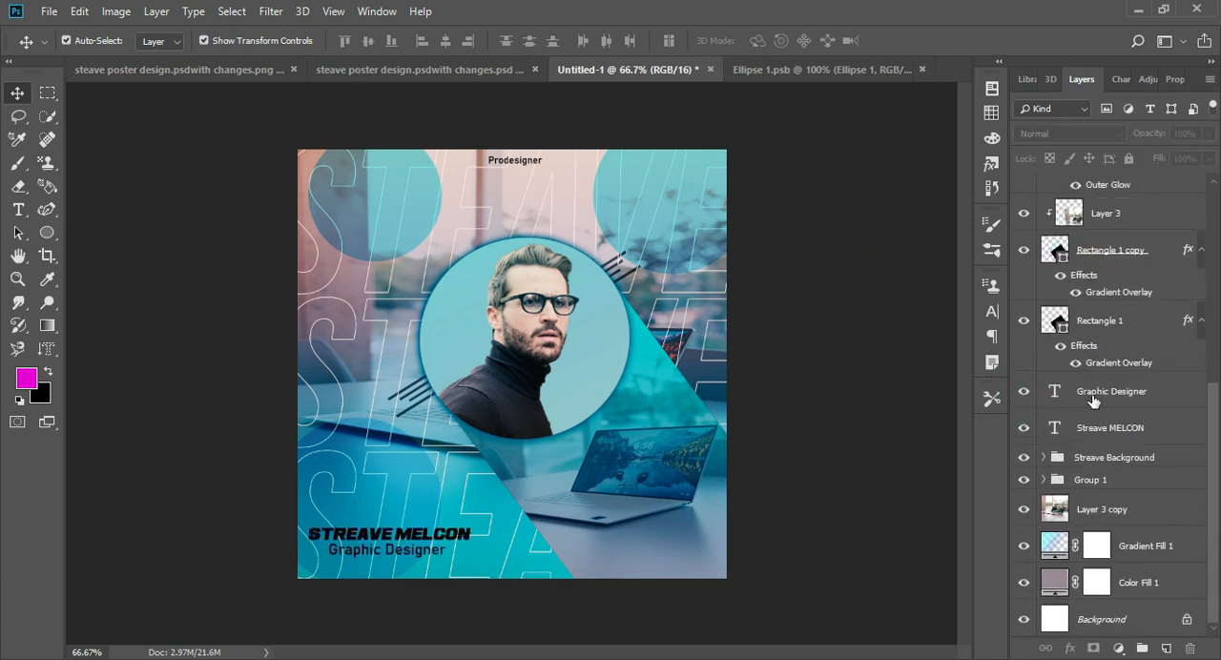
# - Select only the name and Graphic Designer text layers and scale them down together in the poster's lower-left corner
pyautogui.scroll(5, 1097, 401)
pyautogui.click(425, 535)
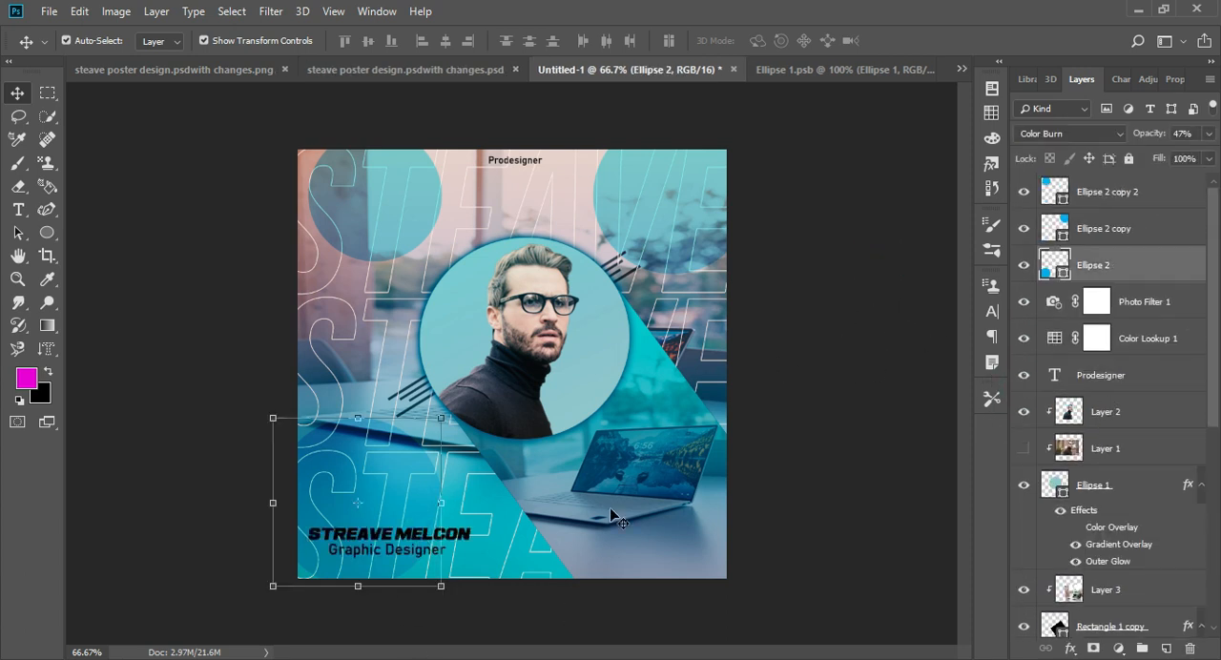
pyautogui.scroll(-10, 1084, 393)
pyautogui.keyDown('ctrl'); pyautogui.click(1085, 395); pyautogui.keyUp('ctrl')
pyautogui.keyDown('ctrl'); pyautogui.click(1084, 426); pyautogui.keyUp('ctrl')
pyautogui.hotkey('ctrl', 't')
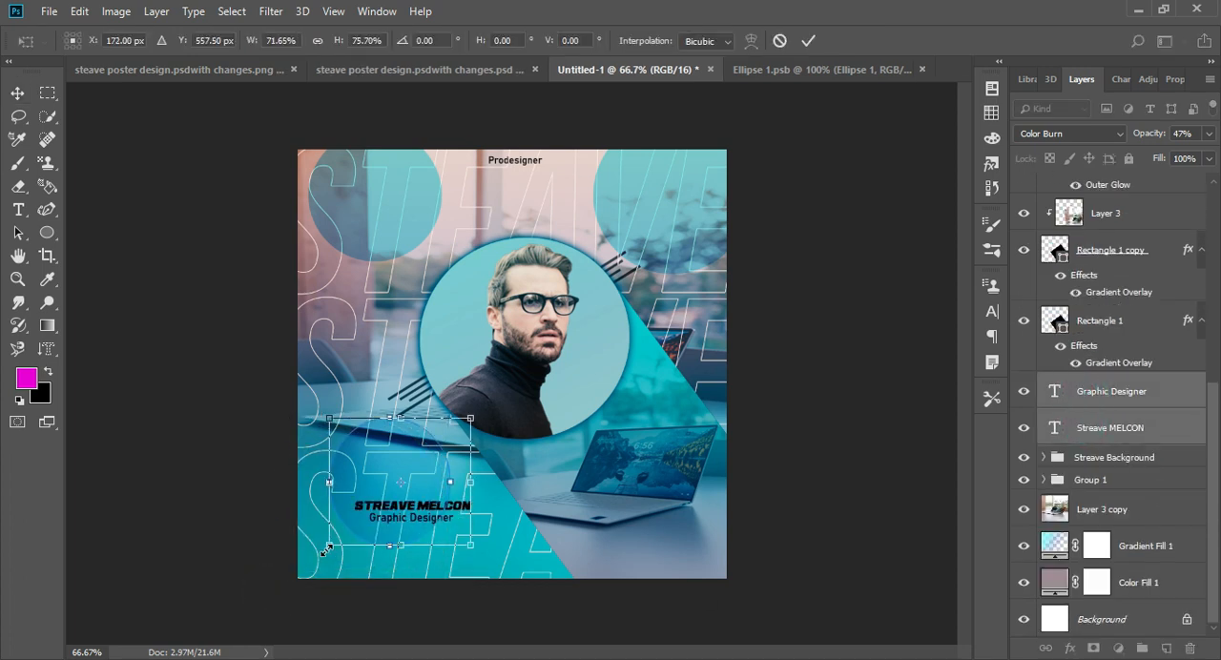
pyautogui.scroll(10, 1097, 482)
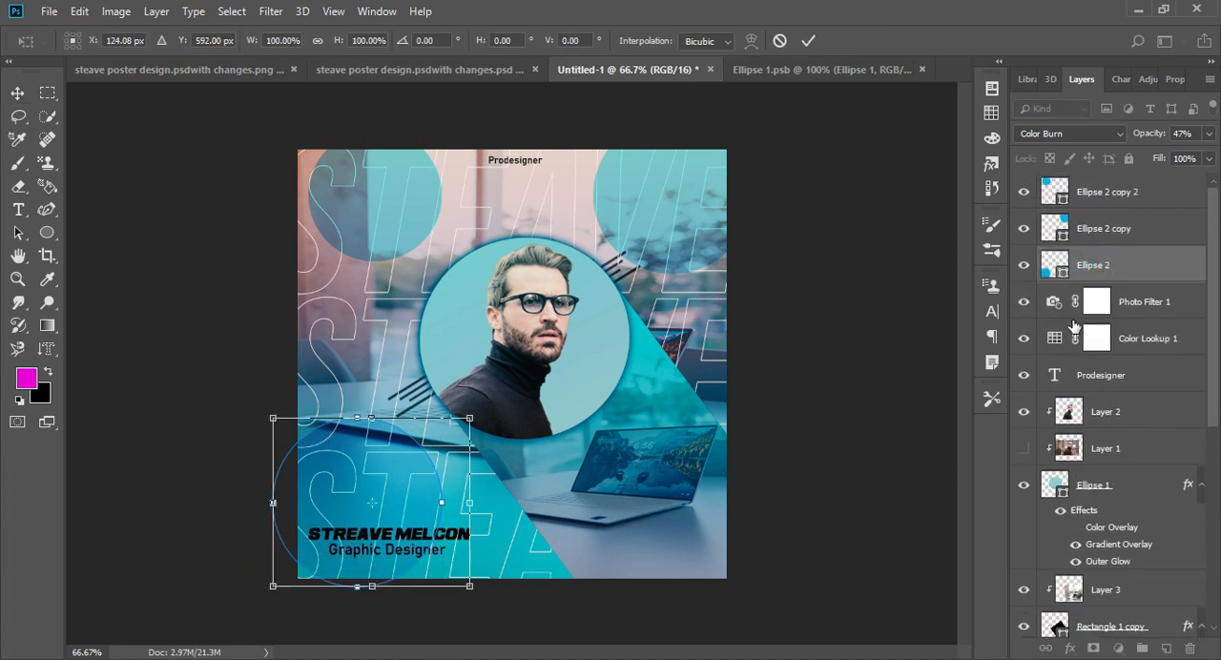
pyautogui.press('Escape')
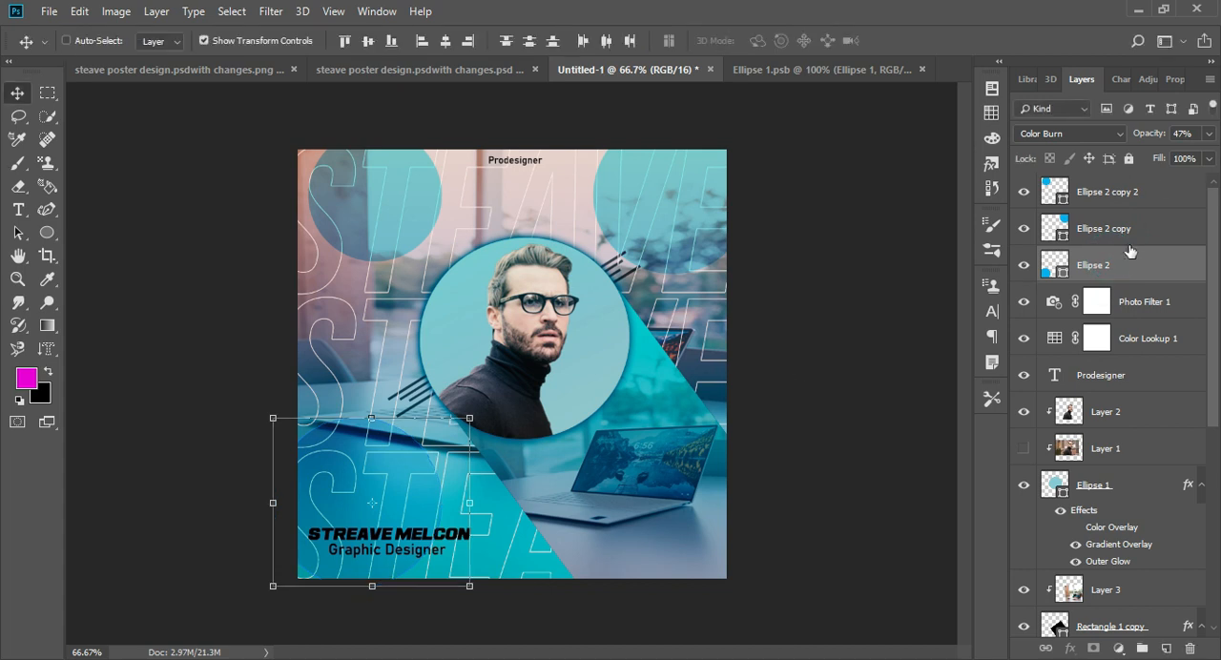
pyautogui.keyDown('ctrl'); pyautogui.click(1141, 265); pyautogui.keyUp('ctrl')
pyautogui.moveTo(308, 560); pyautogui.dragTo(343, 549)
pyautogui.press('Return')
# - Reduce the opacity of the name and Graphic Designer text layers to 64%, keeping the Normal blend mode
pyautogui.click(1208, 134)
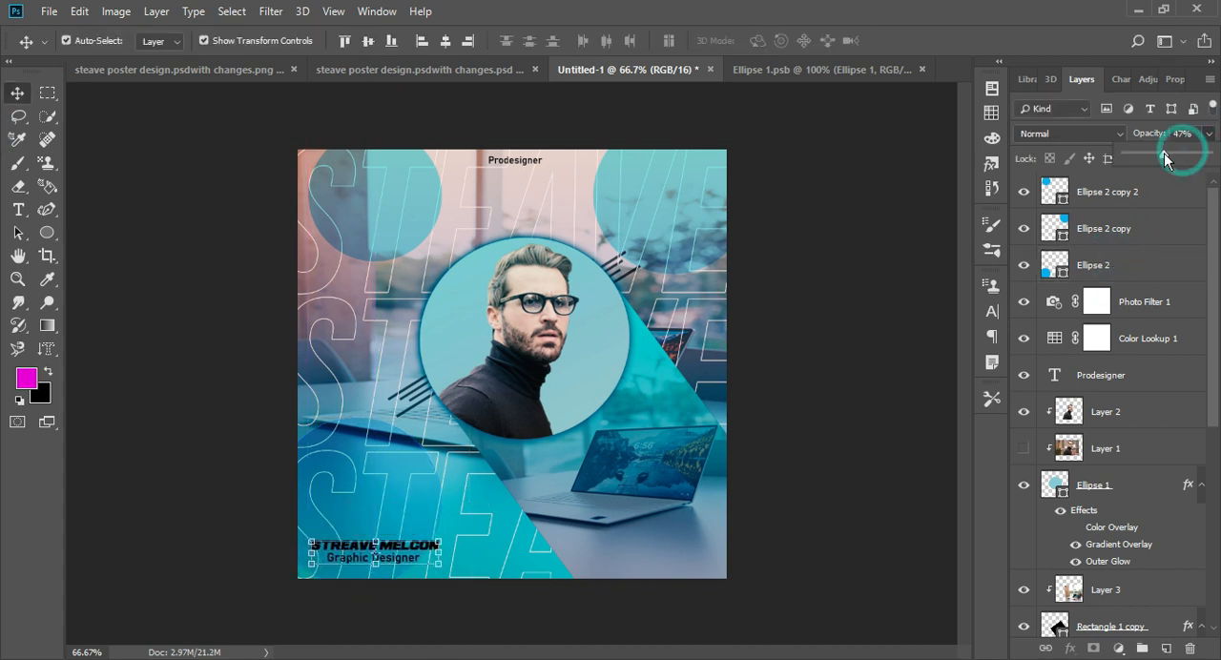
pyautogui.moveTo(1211, 154); pyautogui.dragTo(1181, 160)
pyautogui.click(1094, 135)
pyautogui.press('Escape')
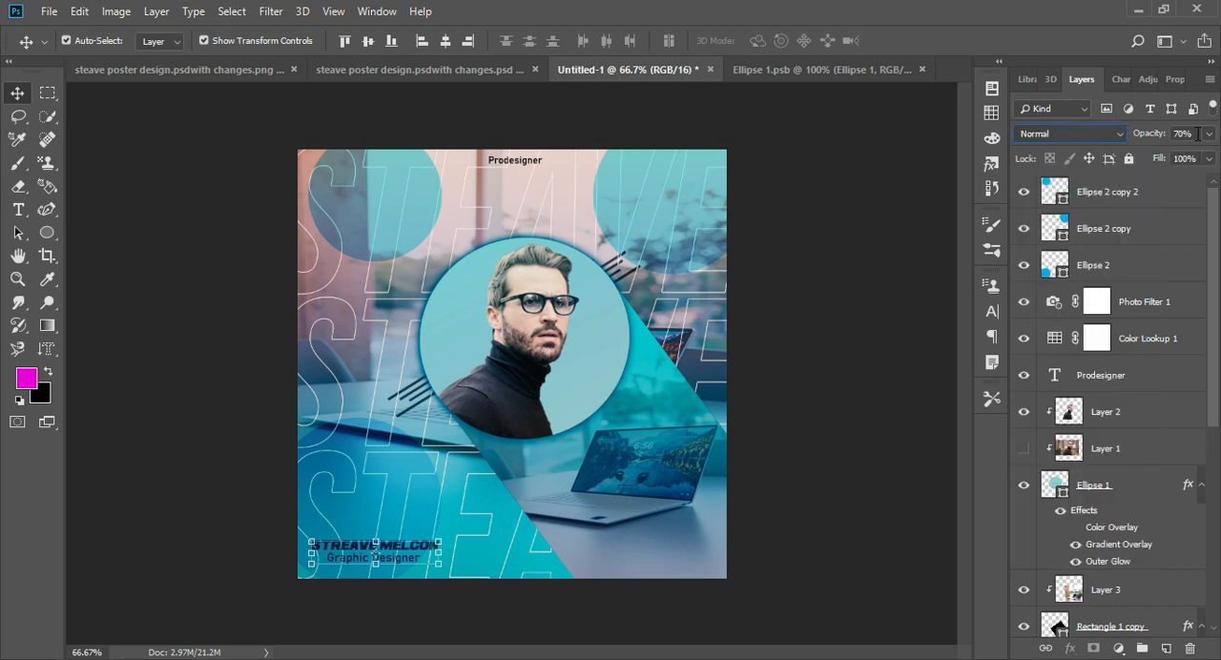
pyautogui.click(868, 276)
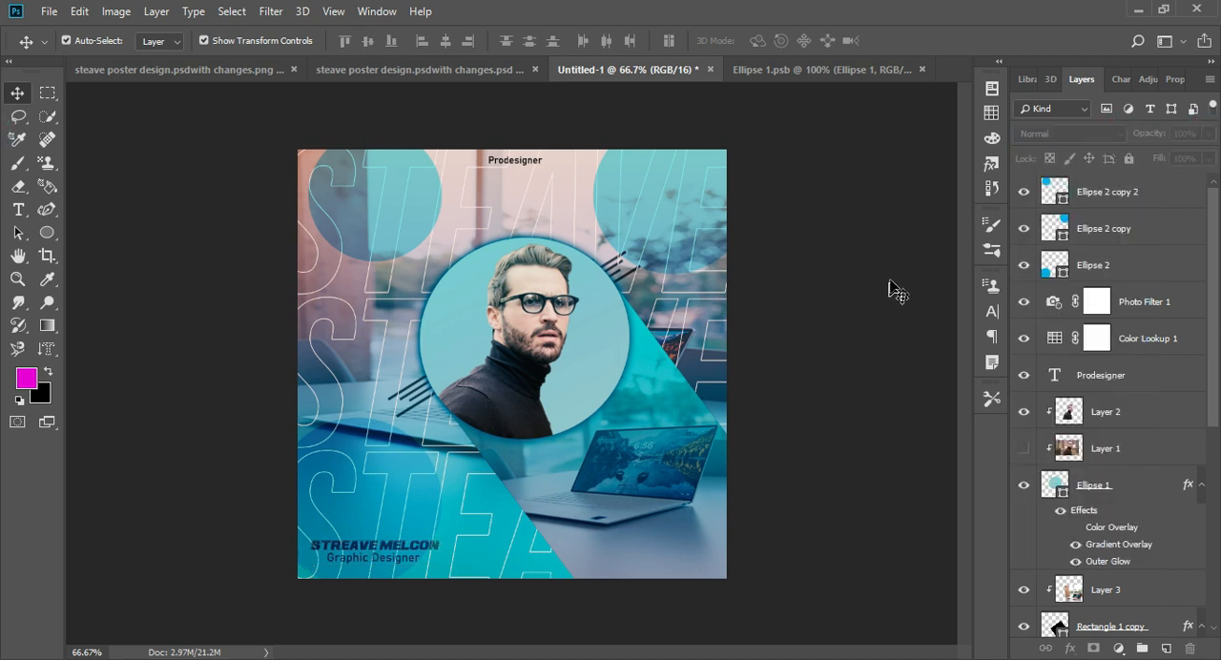
pyautogui.scroll(-5, 1106, 448)
pyautogui.click(1112, 393)
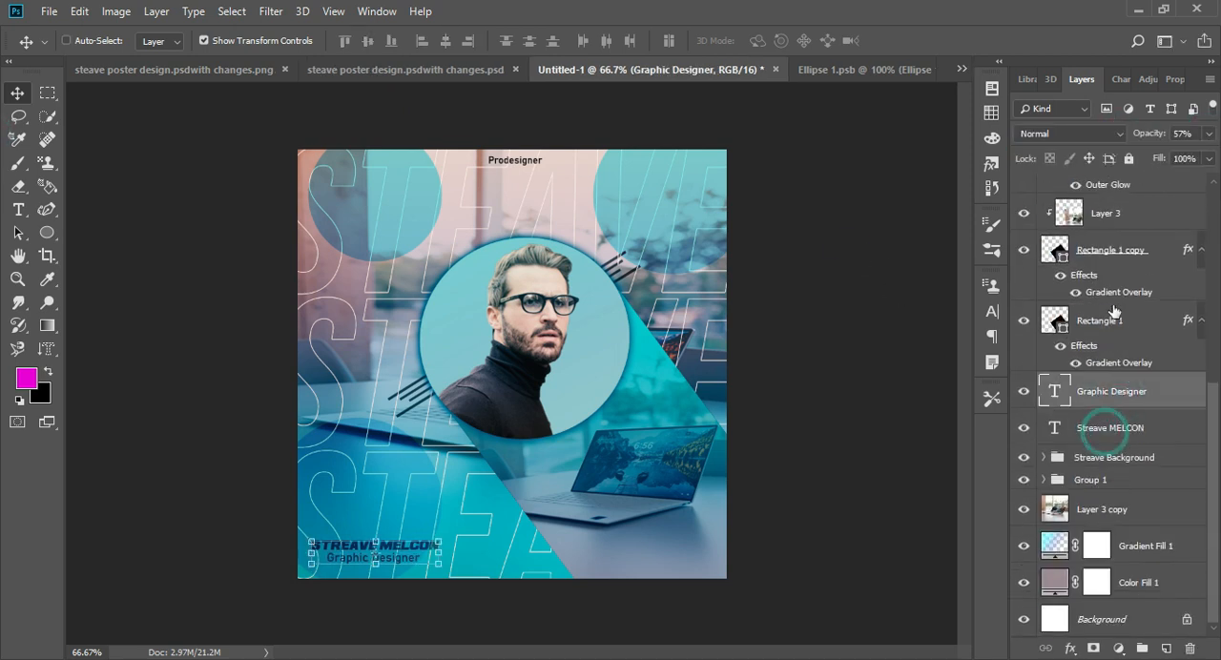
pyautogui.keyDown('shift'); pyautogui.click(1109, 428); pyautogui.keyUp('shift')
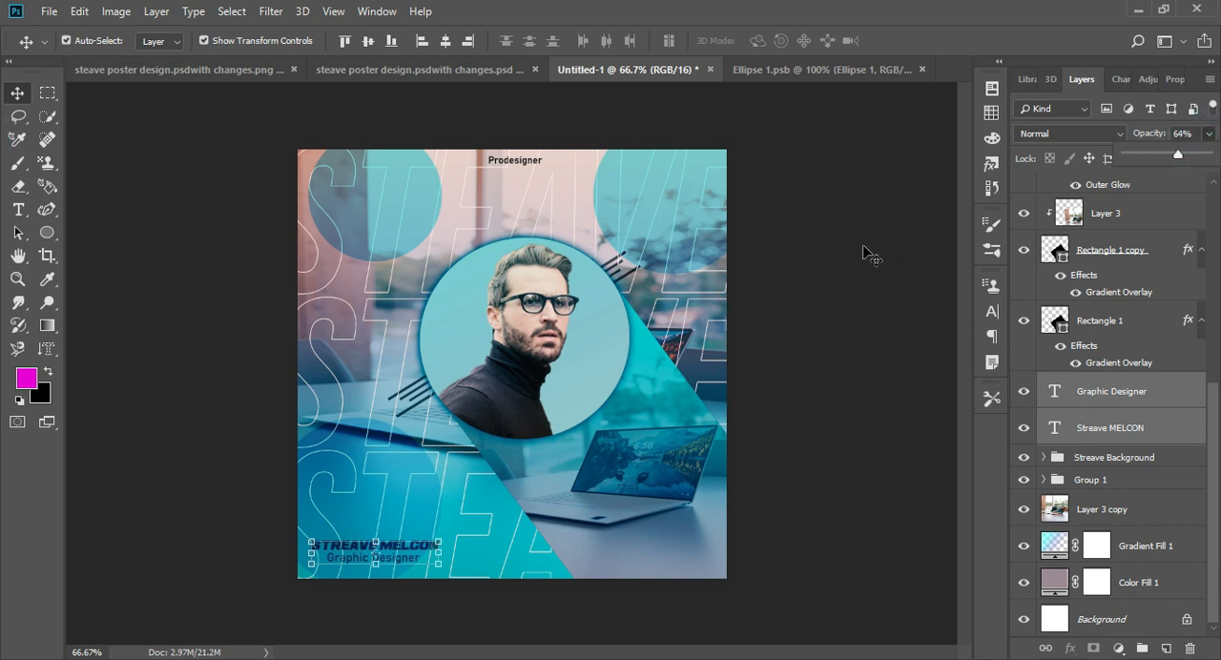
pyautogui.click(949, 231)
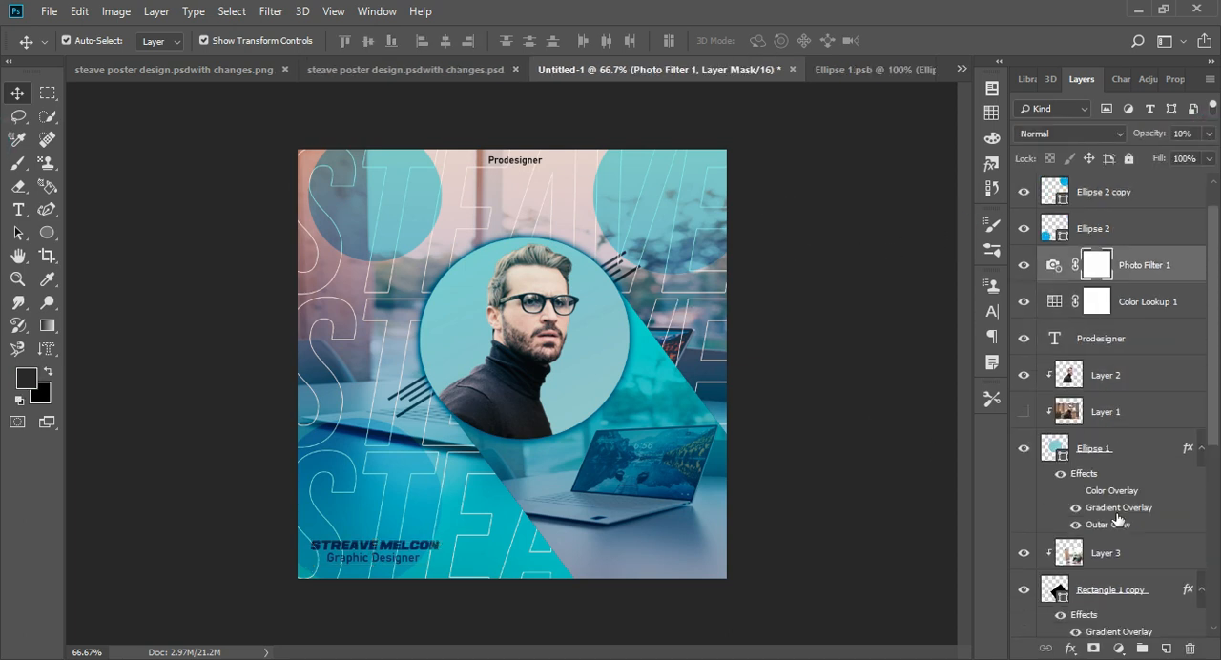
# - Set the opacity of the Layer 3 copy background photo to 49%, keeping the Linear Burn blend mode
pyautogui.scroll(-3, 1118, 518)
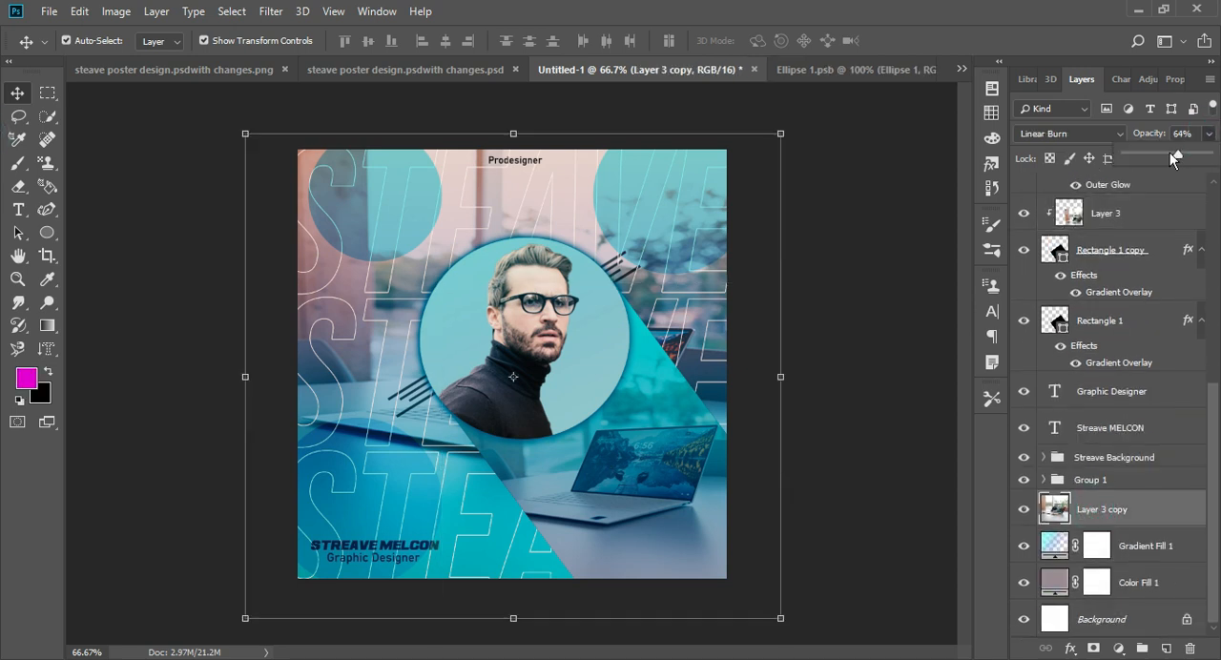
pyautogui.moveTo(1169, 152); pyautogui.dragTo(1165, 154)
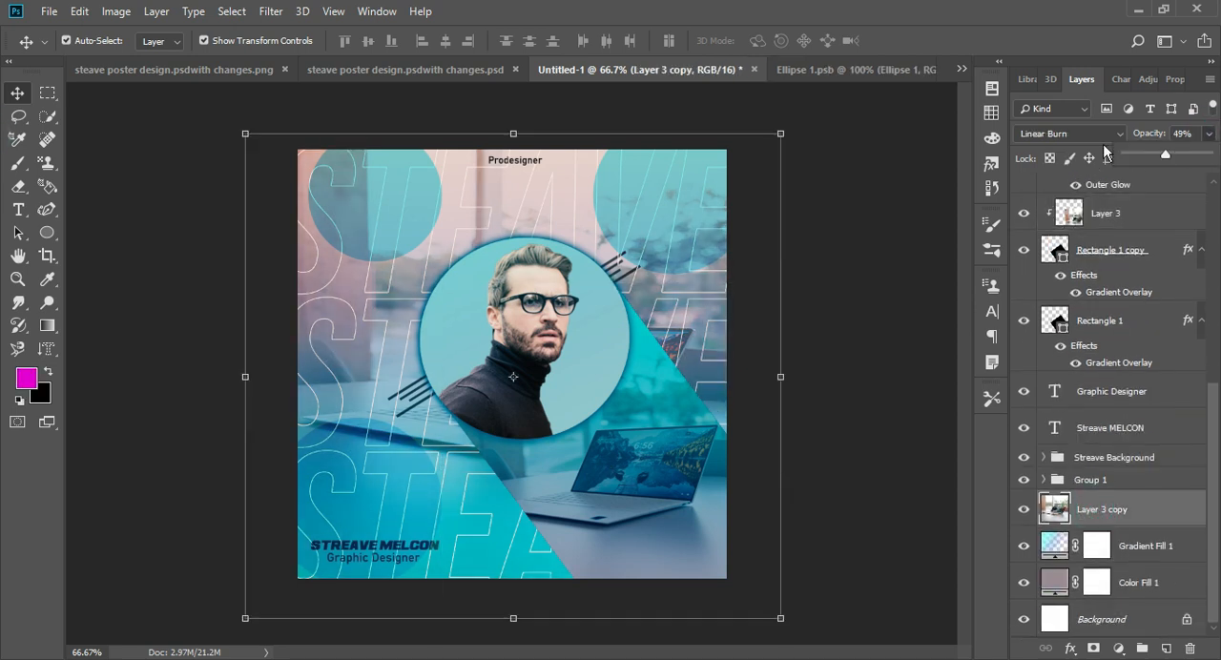
pyautogui.click(1068, 134)
pyautogui.click(1047, 315)
pyautogui.press('Up')
pyautogui.press('Up')
pyautogui.press('Up')
pyautogui.press('Up')
pyautogui.press('Up')
pyautogui.press('Up')
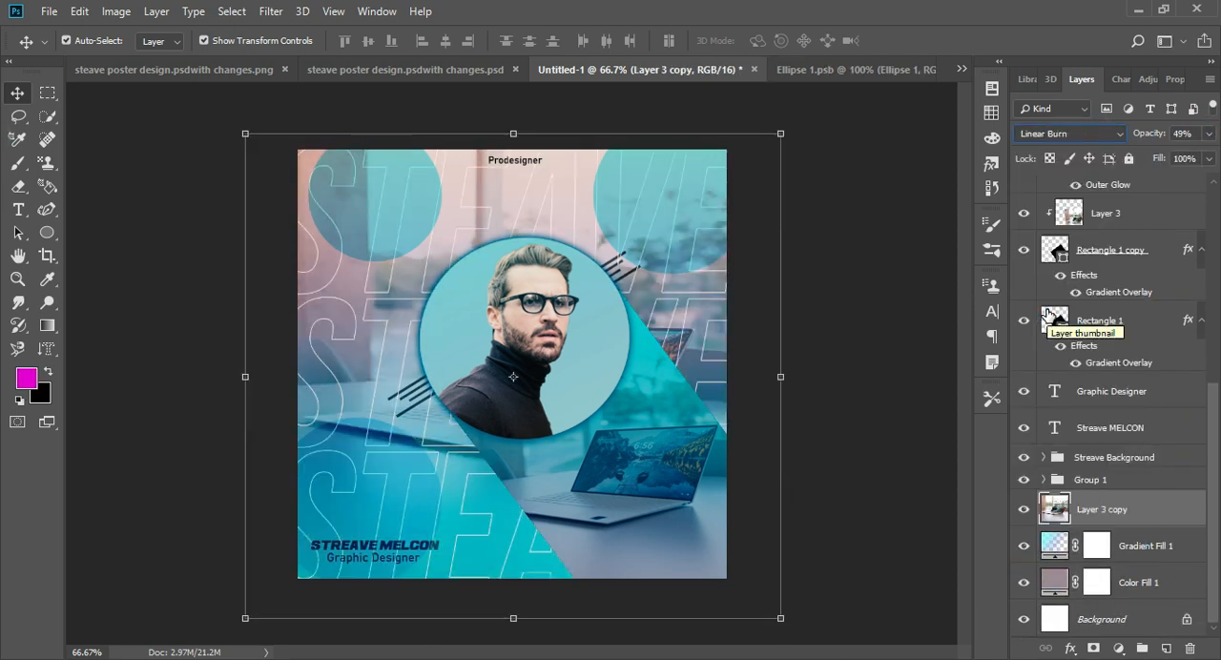
pyautogui.press('Down')
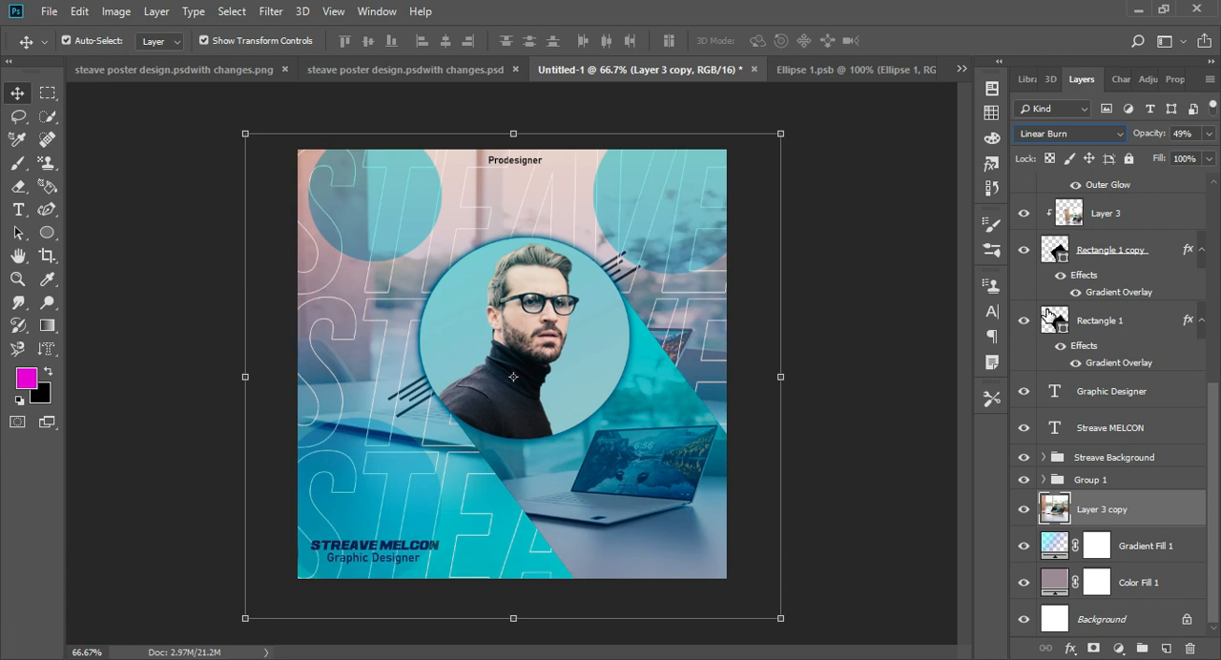
# - Deselect all layers and add a Photo Filter adjustment layer above everything
pyautogui.click(892, 246)
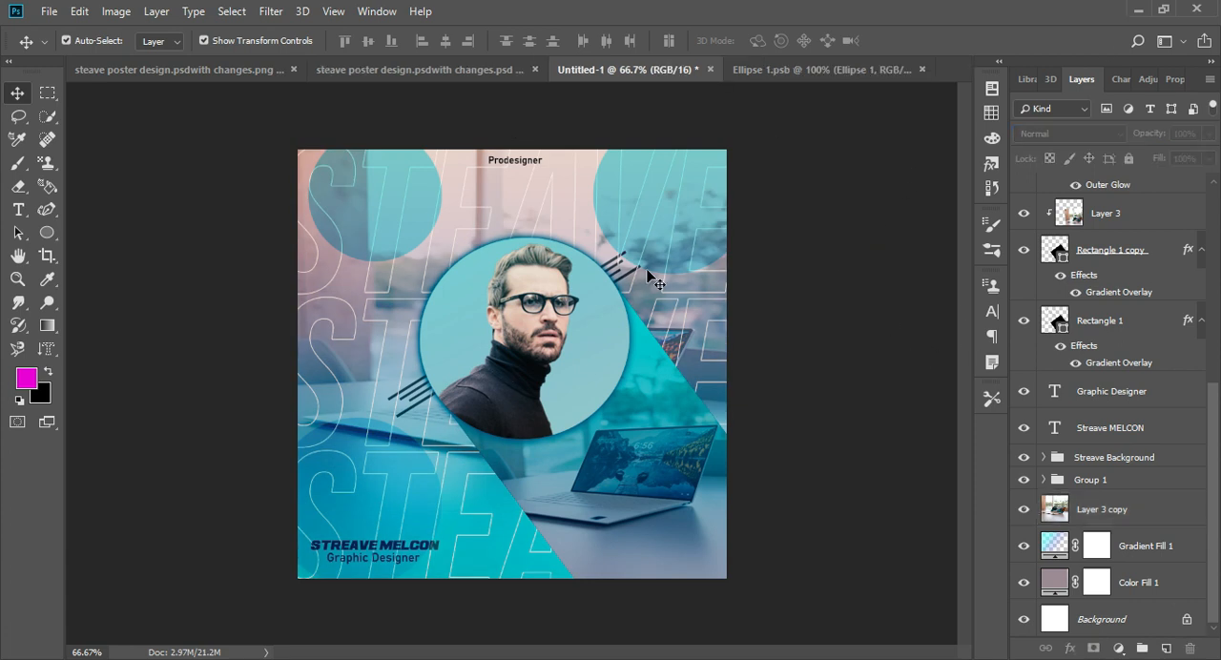
pyautogui.click(1119, 648)
pyautogui.click(1130, 525)
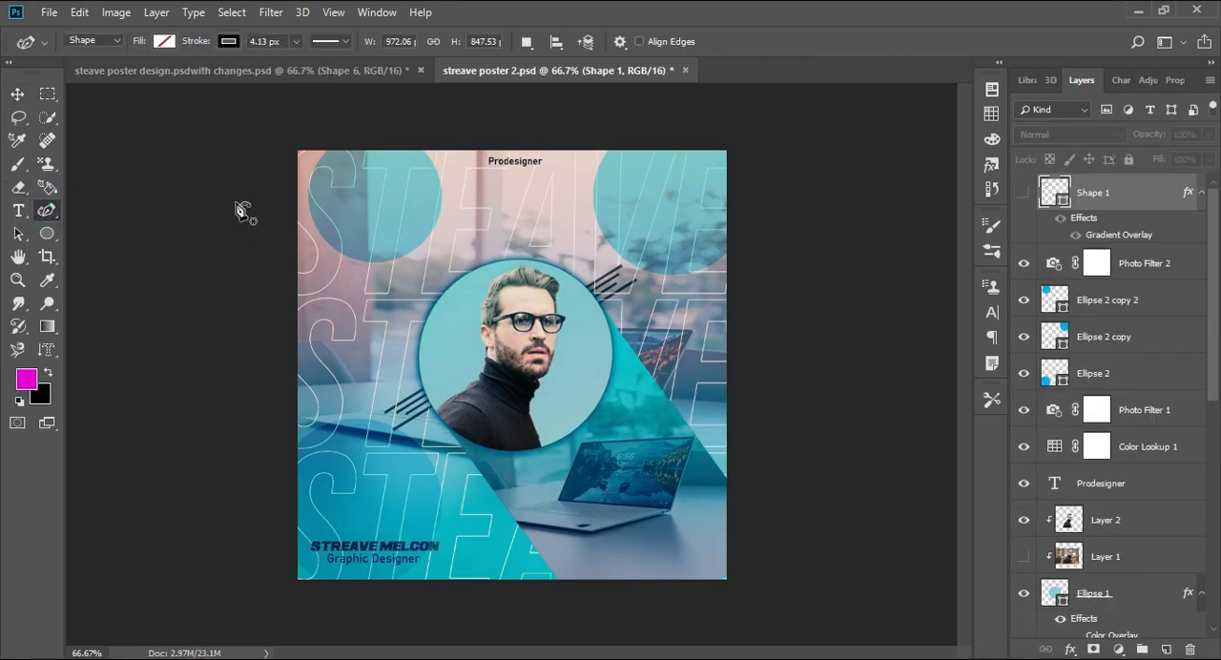
# - Draw a closed, unfilled wavy curve about 936 by 848 px with a black 4.13 px stroke, winding across and beyond the poster
pyautogui.click(238, 194)
pyautogui.click(437, 204)
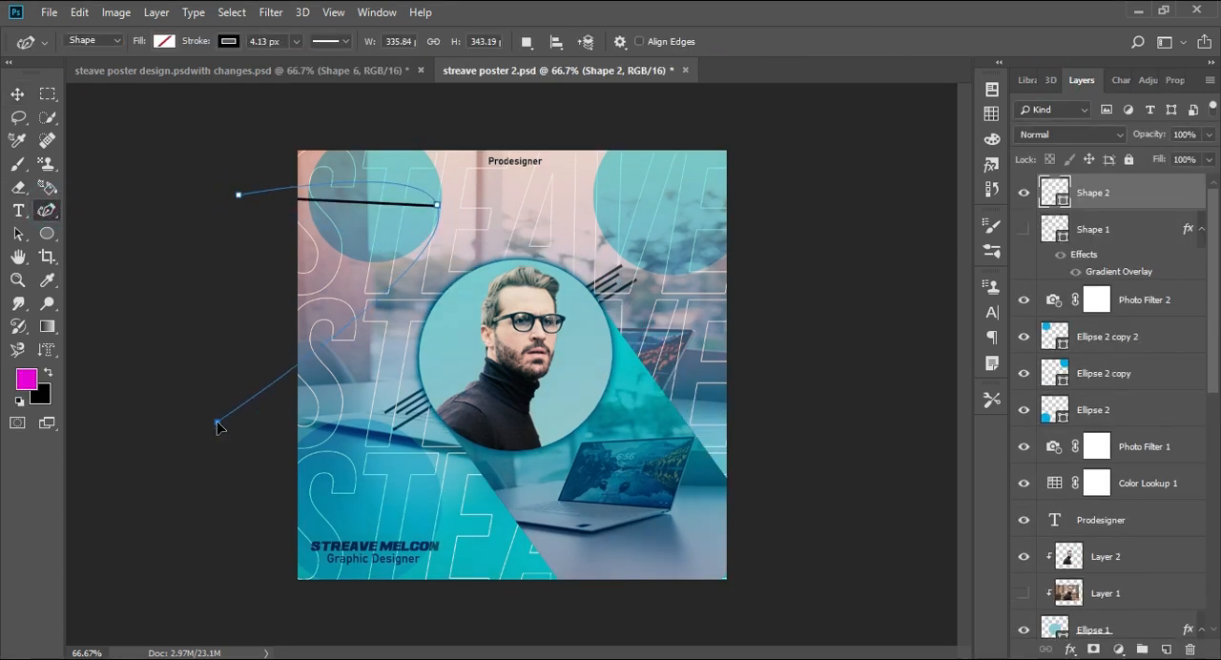
pyautogui.click(218, 424)
pyautogui.moveTo(537, 577); pyautogui.dragTo(547, 573)
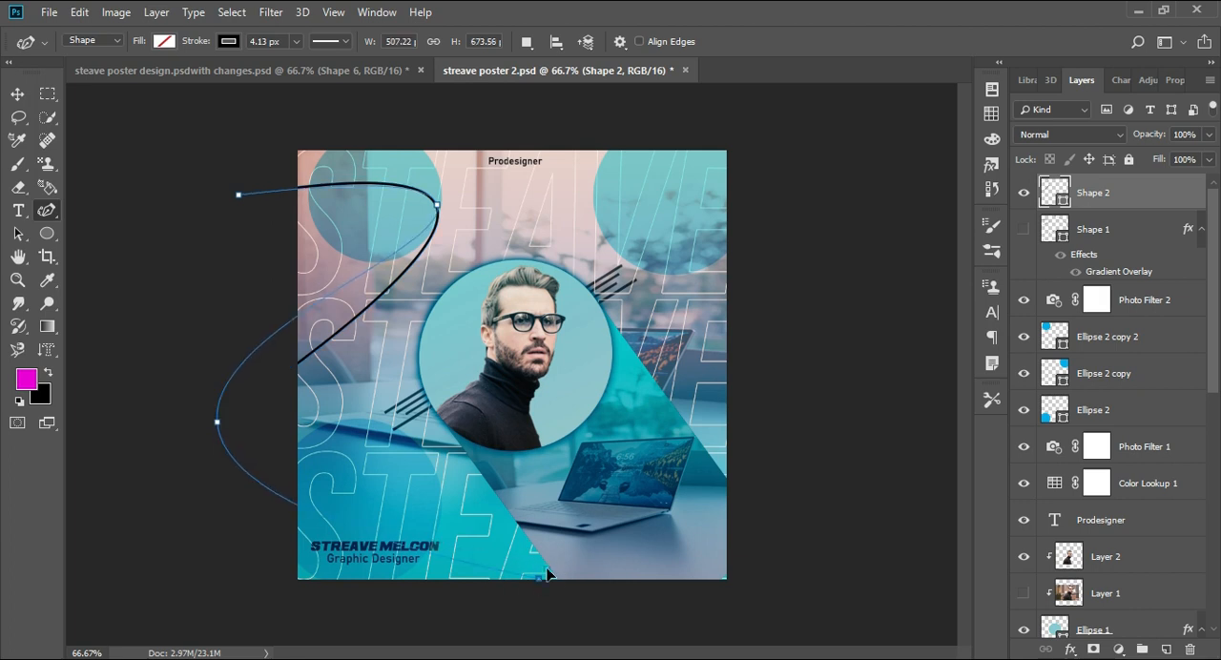
pyautogui.click(515, 378)
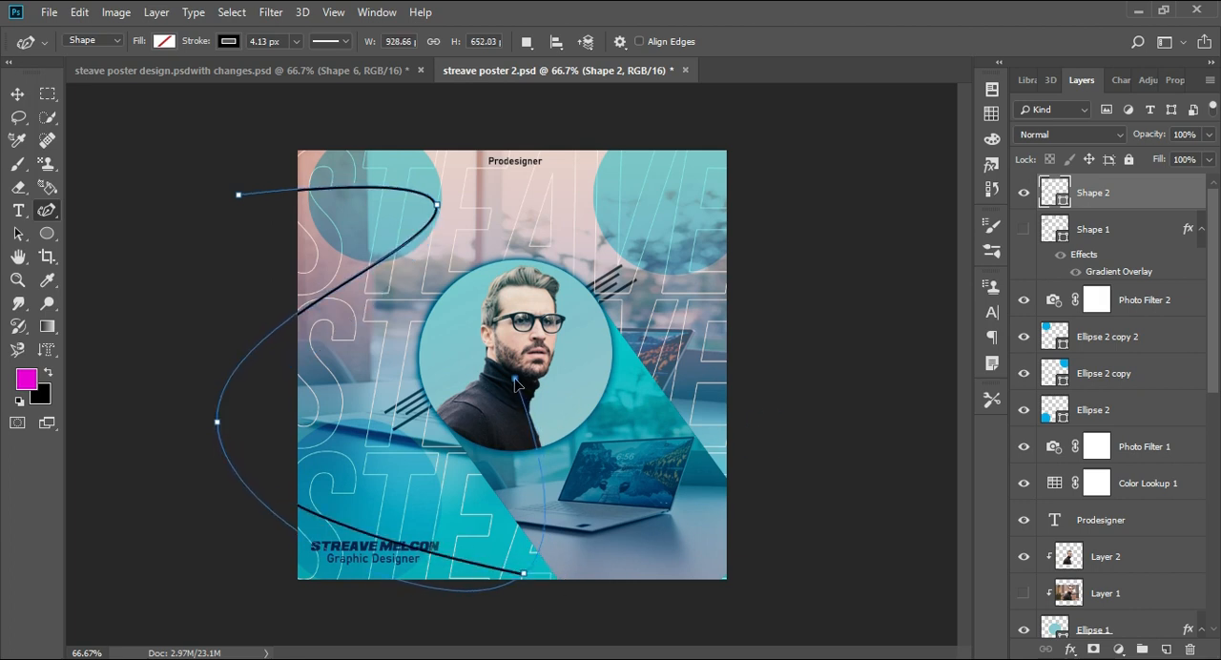
pyautogui.click(764, 443)
pyautogui.click(702, 287)
pyautogui.click(529, 230)
pyautogui.click(681, 148)
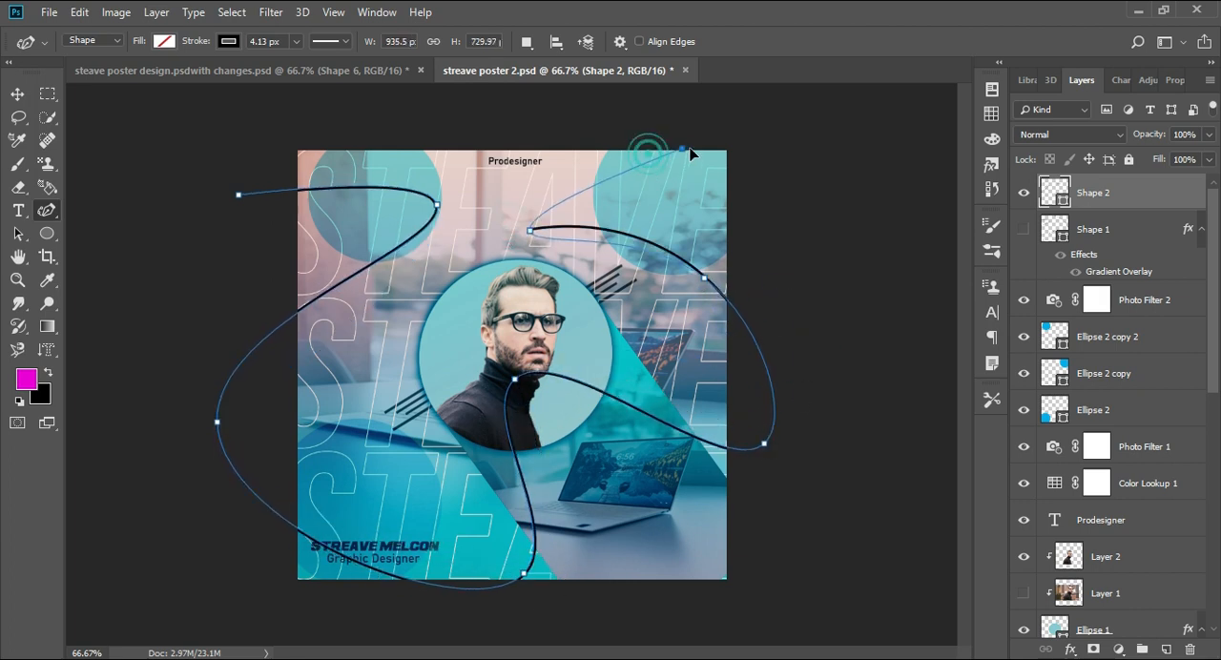
pyautogui.click(399, 107)
pyautogui.click(238, 195)
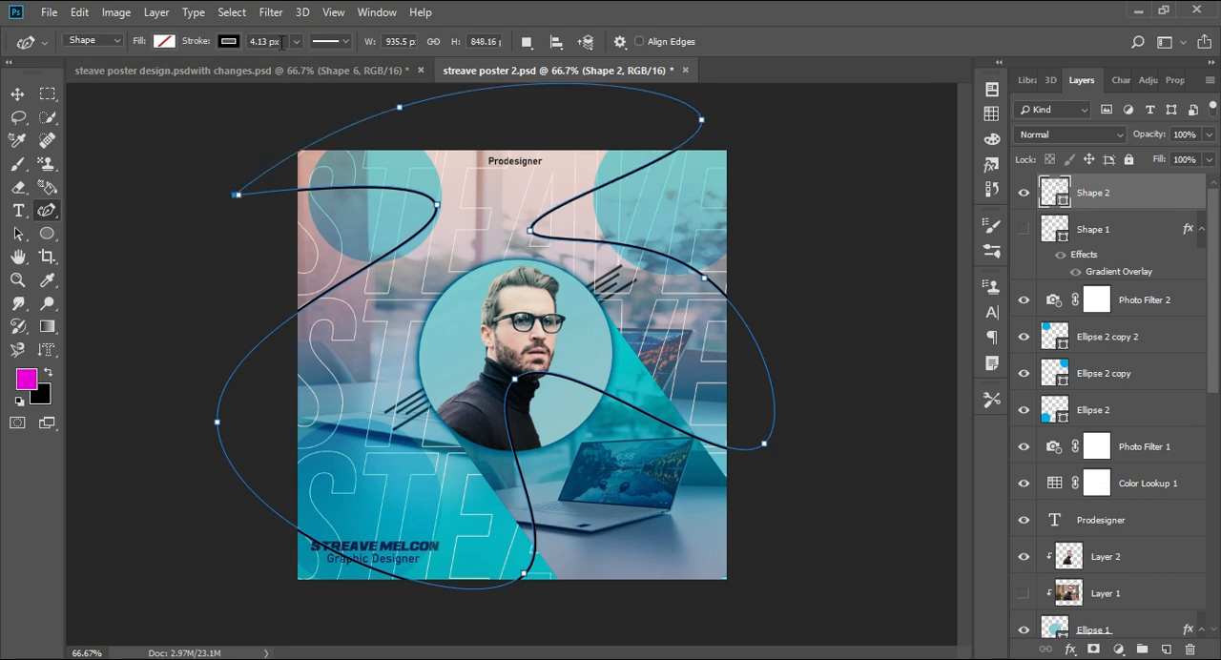
pyautogui.press('v')
pyautogui.click(832, 188)
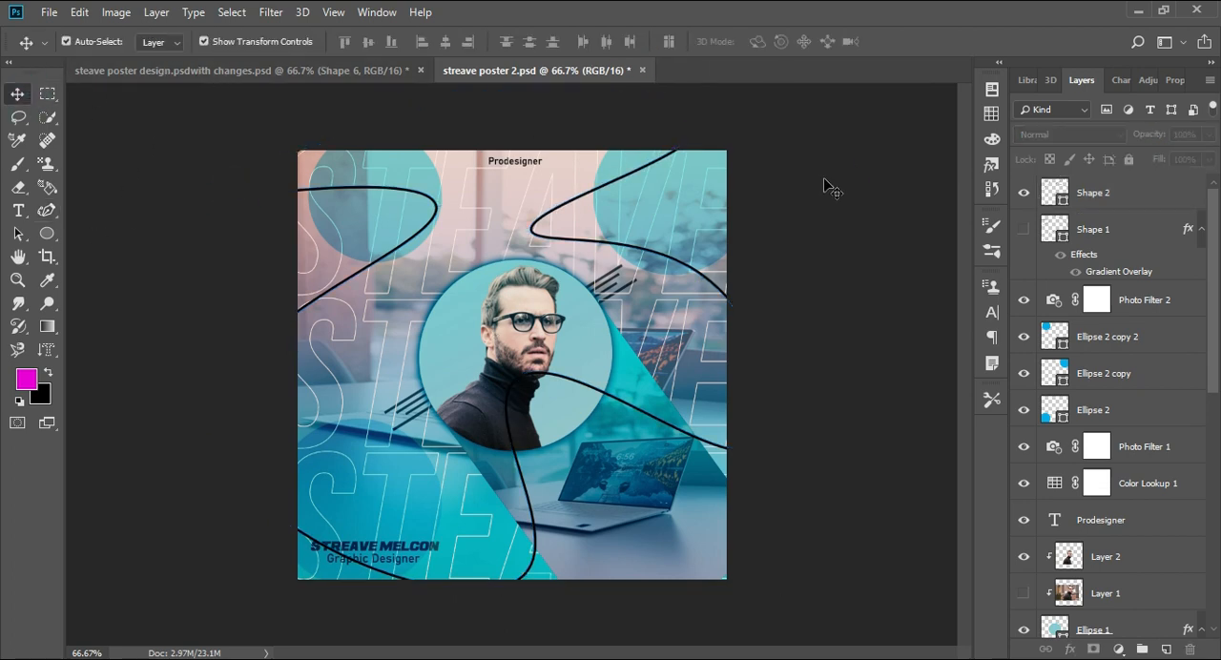
# - Give the wavy curve a light-blue preset Gradient Overlay at 41% opacity and switch off its Inner Shadow
pyautogui.doubleClick(1183, 194)
pyautogui.click(925, 326)
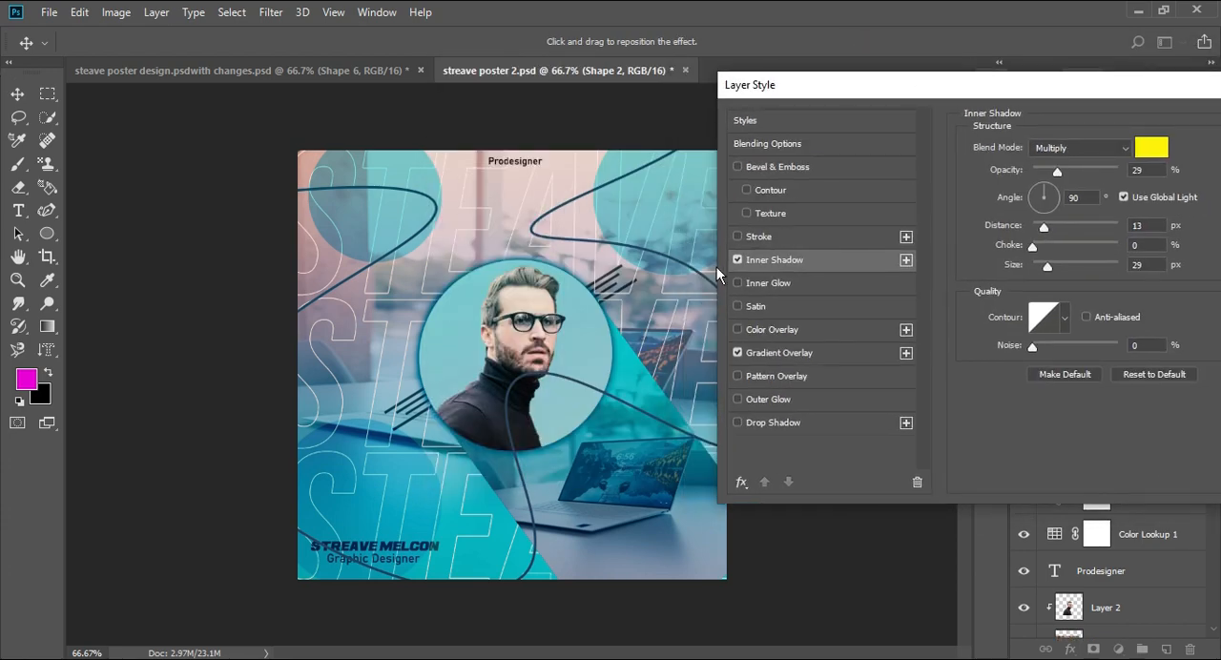
pyautogui.click(737, 259)
pyautogui.click(797, 355)
pyautogui.click(1132, 188)
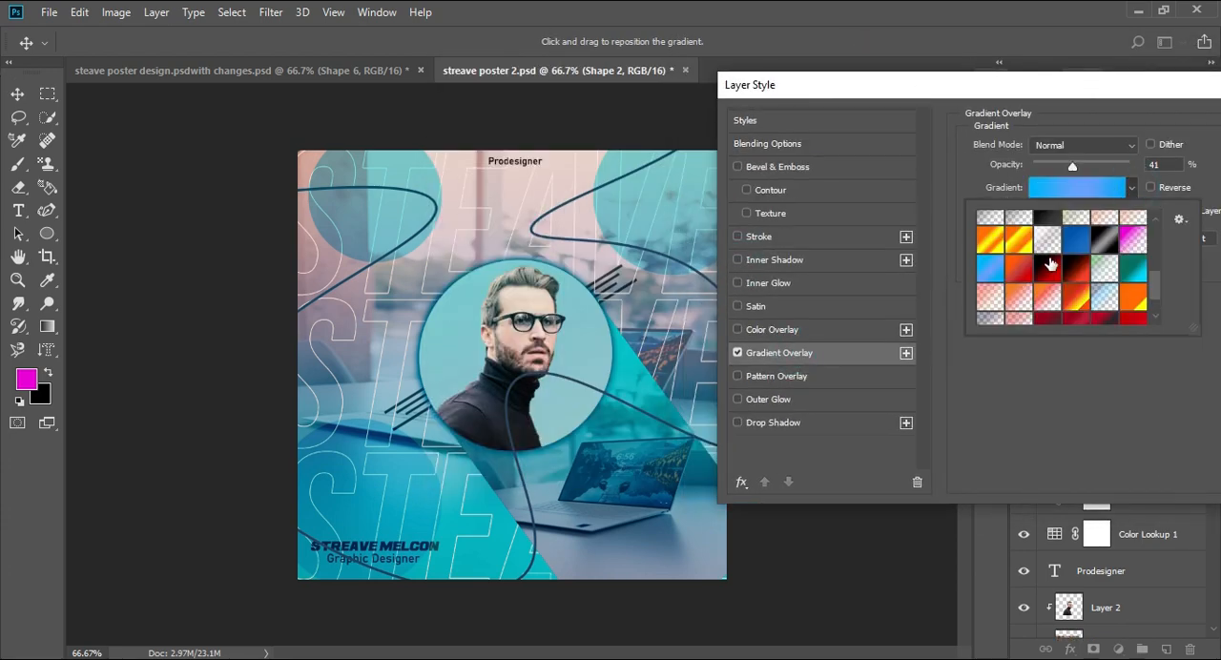
pyautogui.doubleClick(988, 267)
# - Check the colors of the overlay gradient's three stops and apply the layer style to the curve
pyautogui.click(1093, 190)
pyautogui.doubleClick(790, 496)
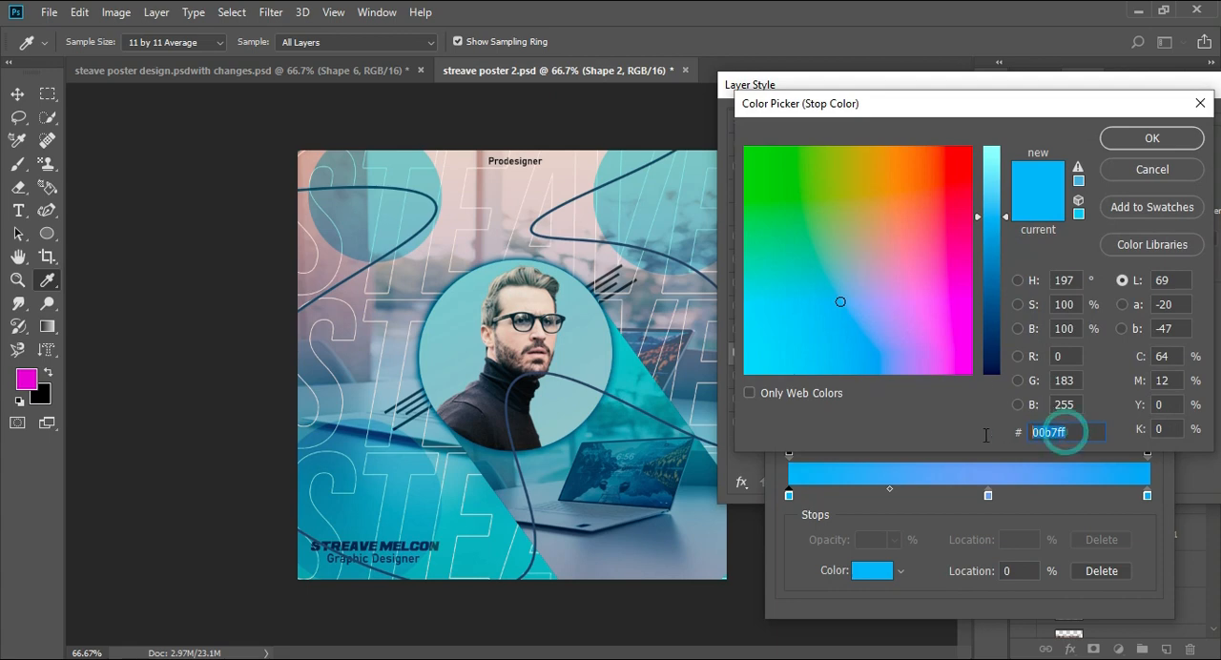
pyautogui.press('Return')
pyautogui.doubleClick(989, 495)
pyautogui.moveTo(1075, 429); pyautogui.dragTo(926, 425)
pyautogui.click(1146, 133)
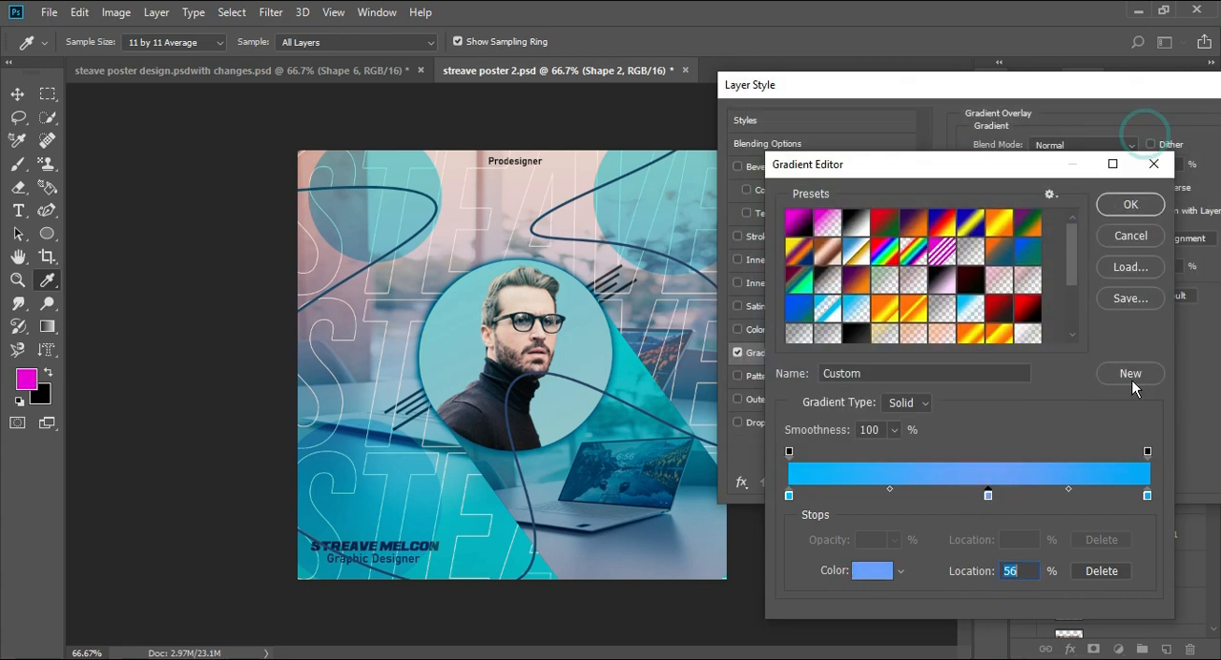
pyautogui.doubleClick(1147, 495)
pyautogui.moveTo(1069, 435); pyautogui.dragTo(1005, 411)
pyautogui.click(1153, 138)
pyautogui.click(1116, 203)
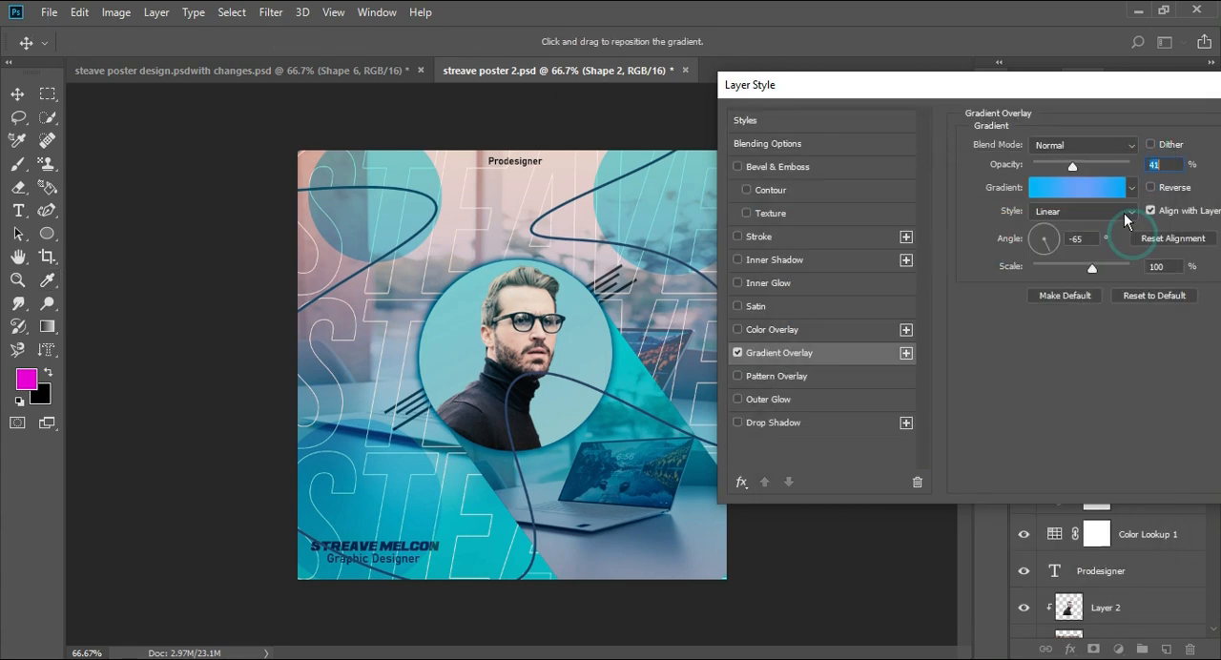
pyautogui.moveTo(1033, 105); pyautogui.dragTo(820, 105)
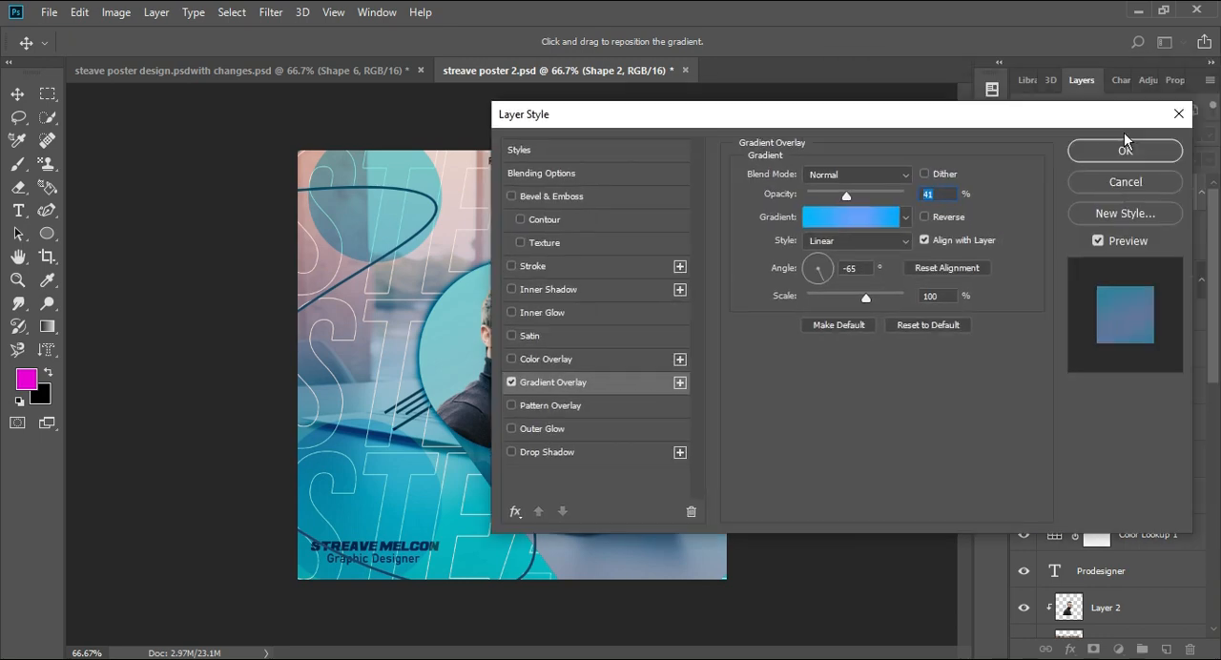
pyautogui.click(1120, 143)
# - Try blend modes such as Screen and Linear Light on the Shape 2 curve layer
pyautogui.click(1112, 191)
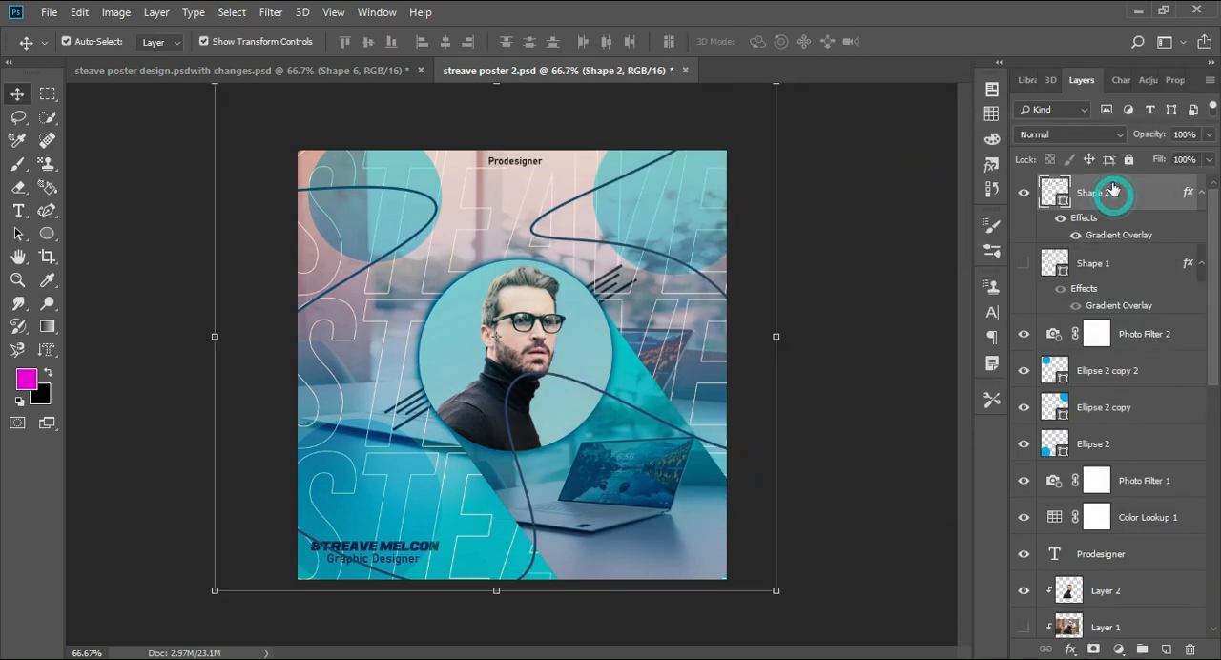
pyautogui.click(1097, 135)
pyautogui.click(1042, 198)
pyautogui.press('Down')
pyautogui.press('Down')
pyautogui.press('Down')
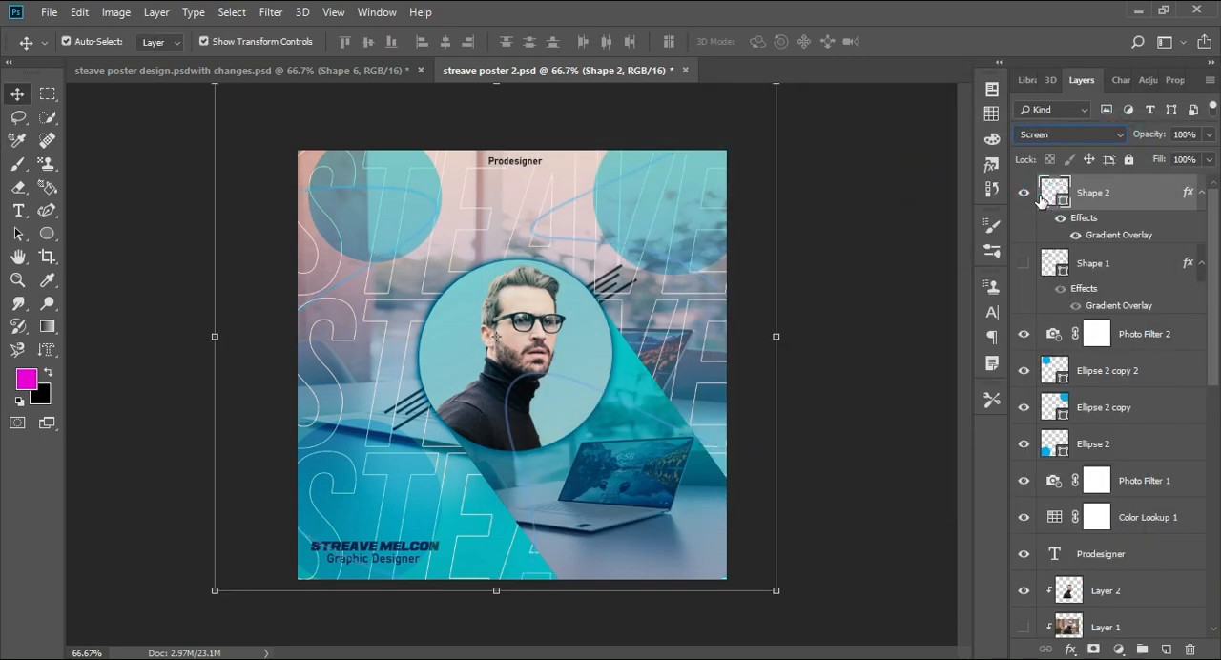
pyautogui.press('Down')
pyautogui.press('Down')
pyautogui.press('Down')
pyautogui.press('Down')
pyautogui.press('Down')
pyautogui.press('Down')
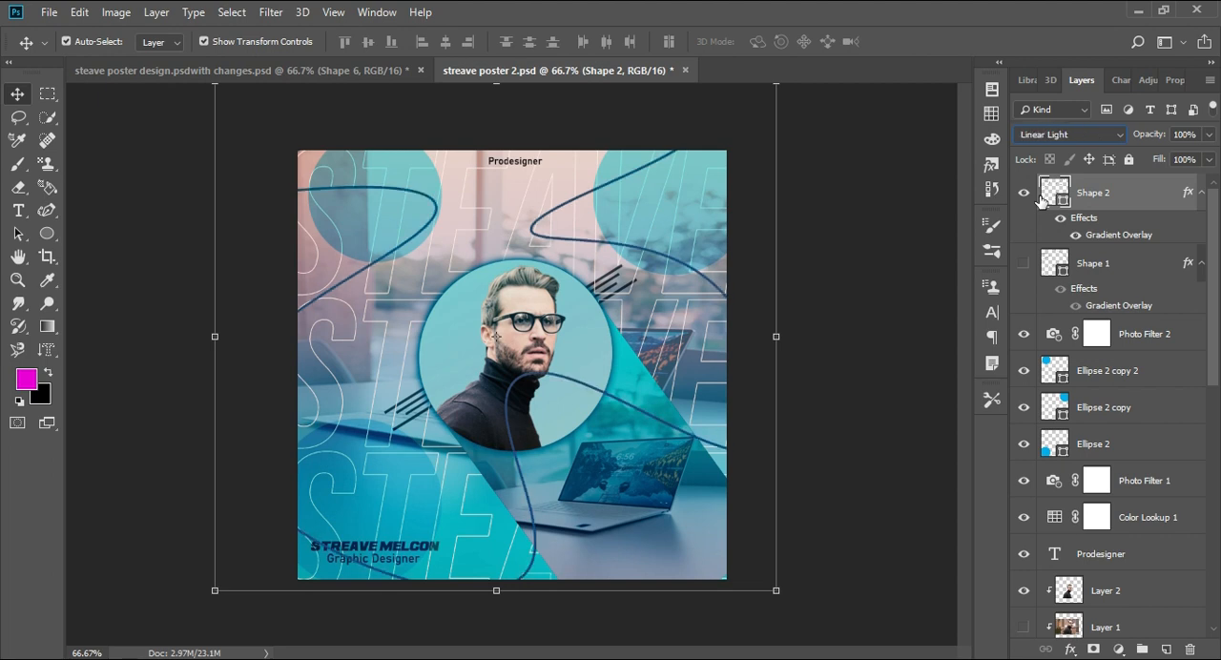
pyautogui.press('Down')
pyautogui.press('Down')
pyautogui.press('Down')
pyautogui.press('Down')
pyautogui.press('Down')
pyautogui.press('Down')
pyautogui.press('Up')
pyautogui.press('Up')
pyautogui.press('Up')
pyautogui.press('Up')
pyautogui.press('Up')
# - Set the Shape 2 curve layer to the Normal blend mode and reduce its opacity to 52%
pyautogui.click(1048, 134)
pyautogui.click(1045, 136)
pyautogui.moveTo(1174, 151); pyautogui.dragTo(1167, 154)
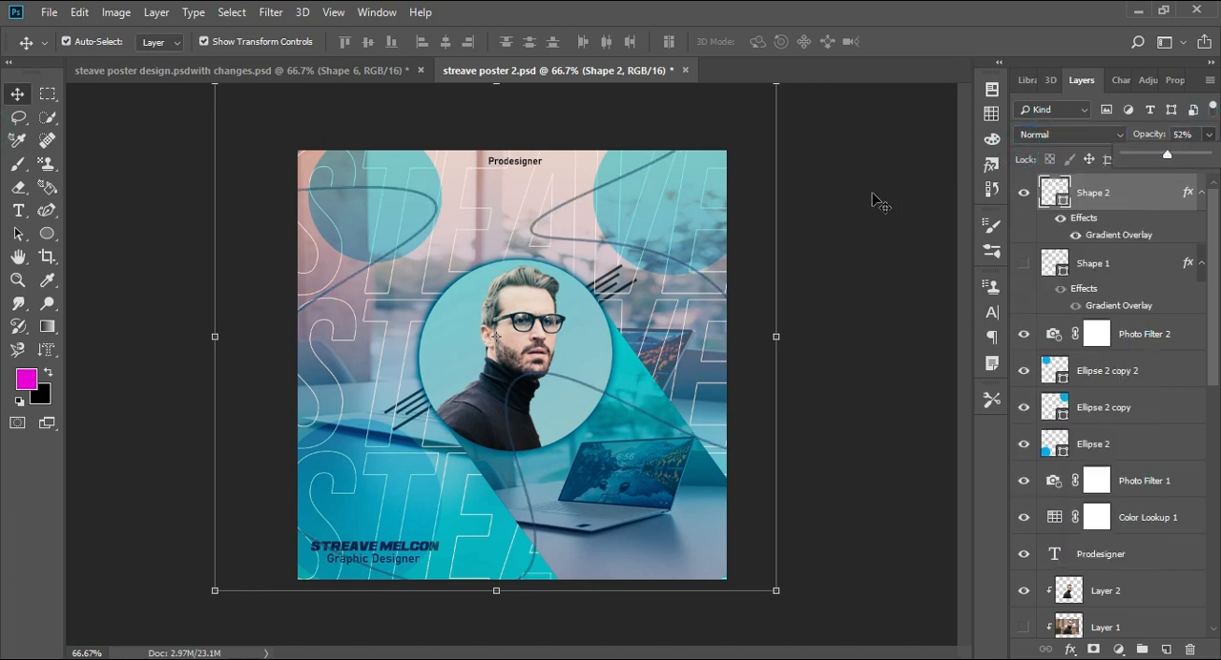
# - Try to rasterize the curve layer for erasing its part over the portrait
pyautogui.click(18, 187)
pyautogui.click(537, 372)
pyautogui.press('Return')
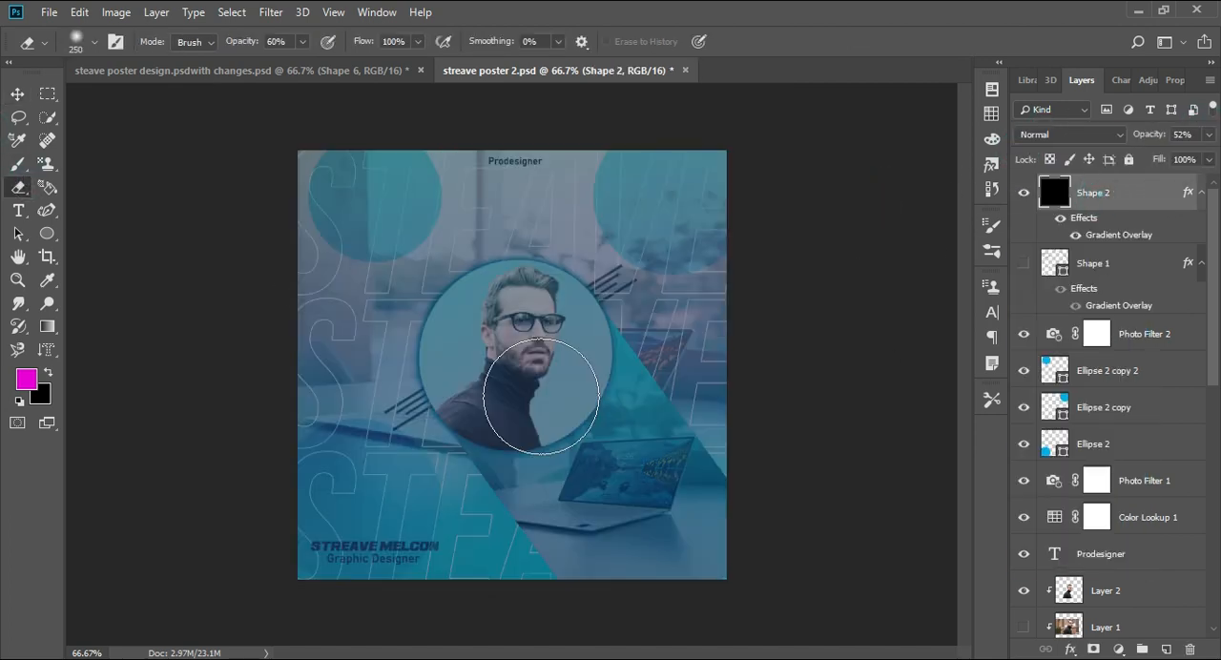
# - Toggle the curve's effects off and on to compare, and add a layer mask to the Shape 2 layer
pyautogui.scroll(4, 541, 396)
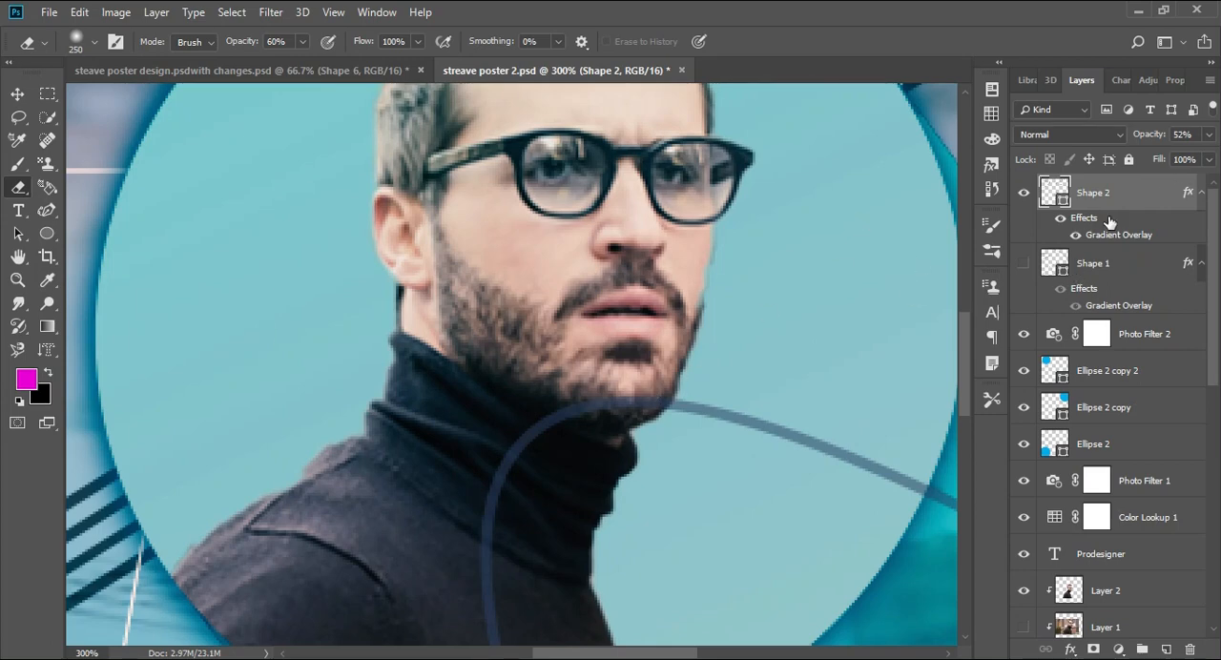
pyautogui.click(1060, 219)
pyautogui.click(1060, 219)
pyautogui.click(1094, 650)
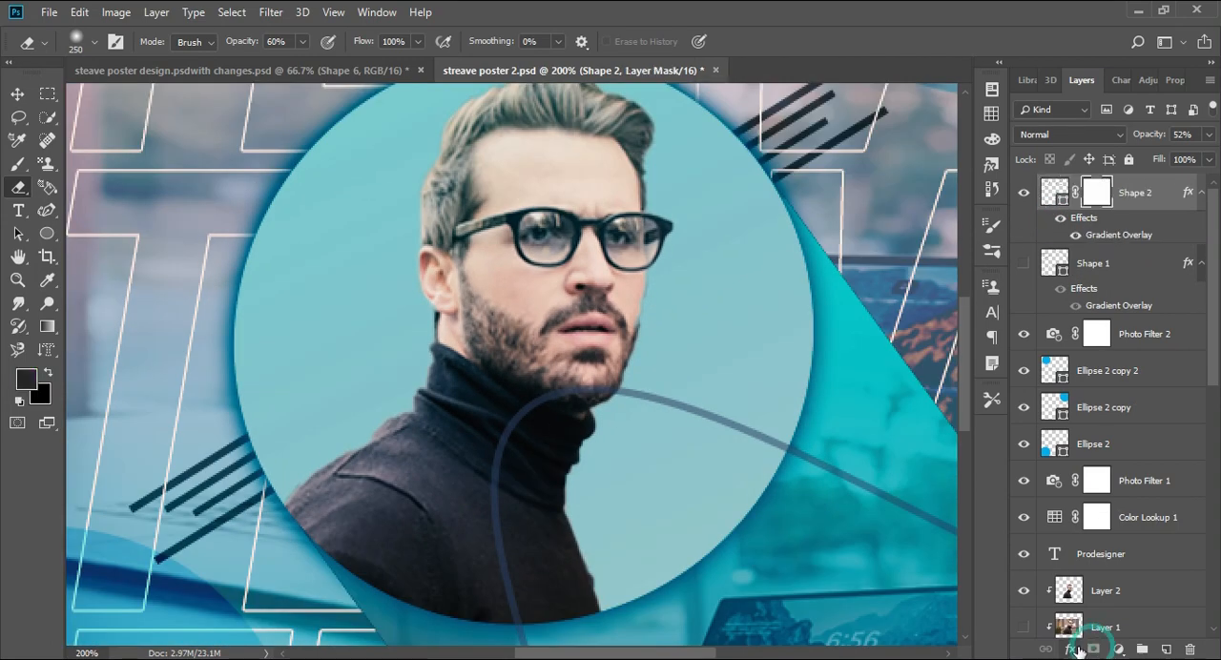
# - Mask out the curve over the man's portrait with a hard black brush, raising the brush opacity to 100%
pyautogui.press('b')
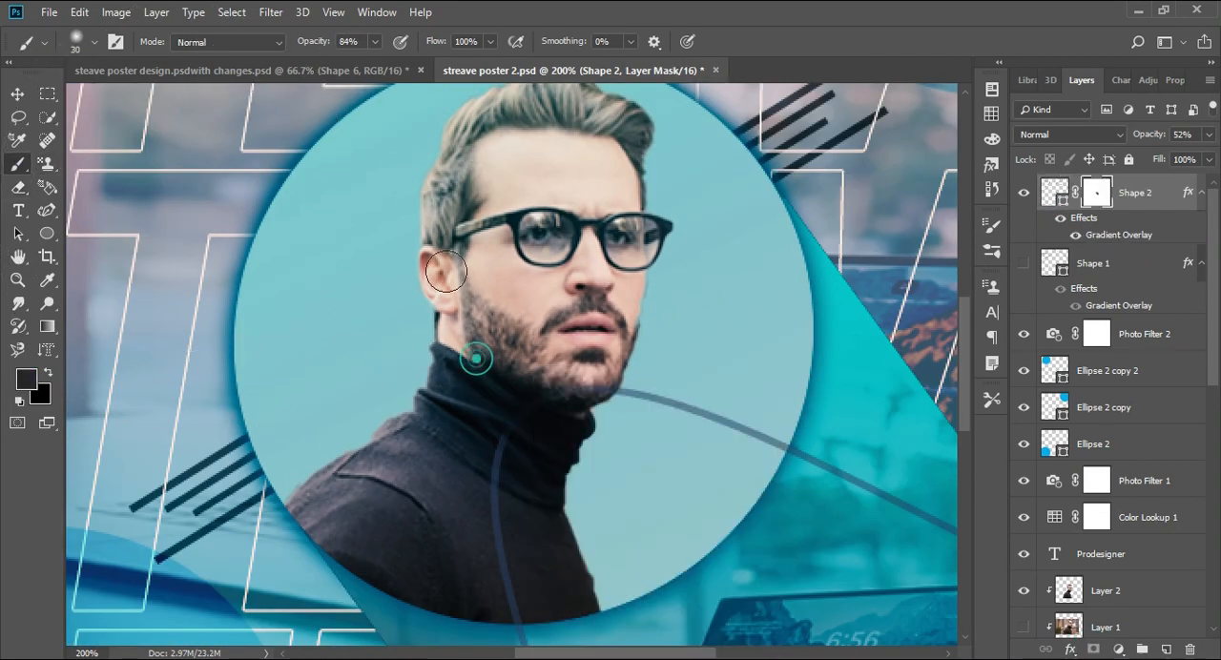
pyautogui.moveTo(375, 42); pyautogui.dragTo(382, 64)
pyautogui.rightClick(548, 393)
pyautogui.moveTo(770, 438)
pyautogui.mouseDown()
pyautogui.moveTo(611, 391)
pyautogui.moveTo(502, 510)
pyautogui.mouseUp()
pyautogui.doubleClick(646, 602)
pyautogui.click(375, 42)
pyautogui.moveTo(376, 61); pyautogui.dragTo(387, 65)
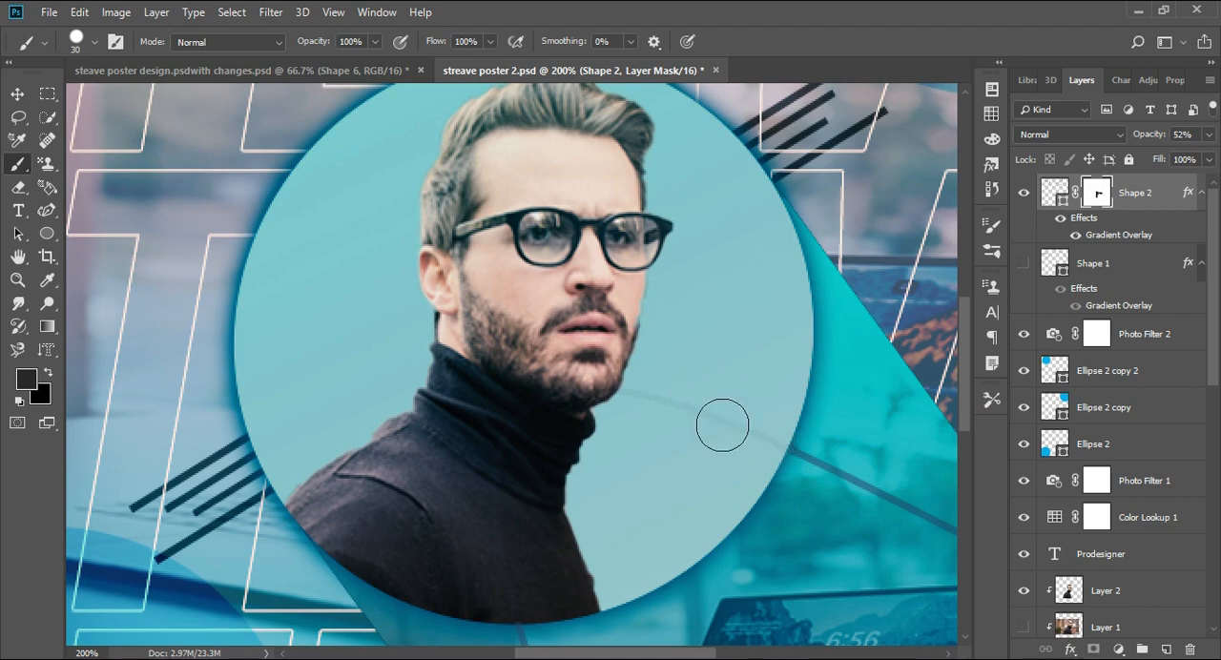
# - Paint on the mask over the remaining stretch of the curve up to the portrait circle's edge
pyautogui.moveTo(637, 381); pyautogui.dragTo(431, 491)
pyautogui.hotkey('ctrl', '-')
pyautogui.hotkey('ctrl', '-')
pyautogui.hotkey('ctrl', '+')
pyautogui.hotkey('ctrl', '+')
pyautogui.hotkey('ctrl', '+')
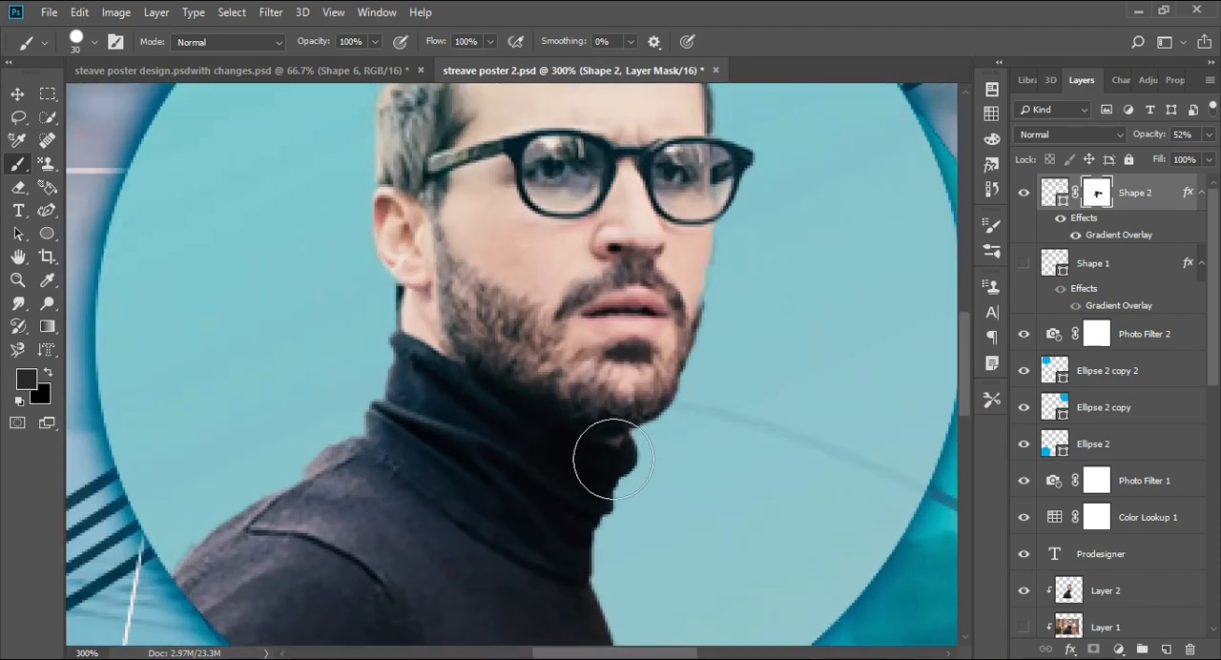
pyautogui.moveTo(613, 459); pyautogui.dragTo(587, 237)
pyautogui.hotkey('ctrl', '-')
pyautogui.hotkey('ctrl', '-')
pyautogui.hotkey('ctrl', '+')
pyautogui.hotkey('ctrl', '+')
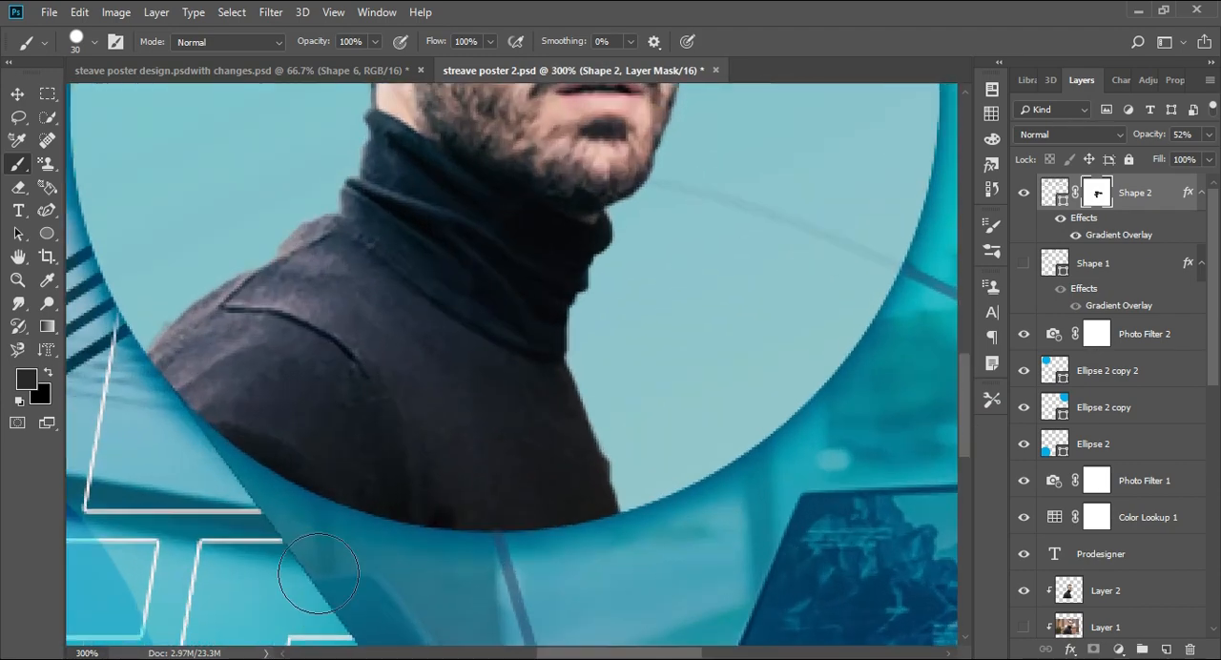
# - Shrink the brush to 2 px and mask the curve where it crosses the name and Graphic Designer text
pyautogui.moveTo(318, 573)
pyautogui.mouseDown()
pyautogui.moveTo(744, 245)
pyautogui.moveTo(840, 275)
pyautogui.mouseUp()
pyautogui.hotkey('ctrl', '+')
pyautogui.hotkey('ctrl', '+')
pyautogui.hotkey('ctrl', '+')
pyautogui.hotkey('ctrl', '+')
pyautogui.moveTo(410, 265); pyautogui.dragTo(503, 409)
pyautogui.press('[')
pyautogui.press('[')
pyautogui.press('[')
pyautogui.press('[')
pyautogui.press('[')
pyautogui.press('[')
pyautogui.press('[')
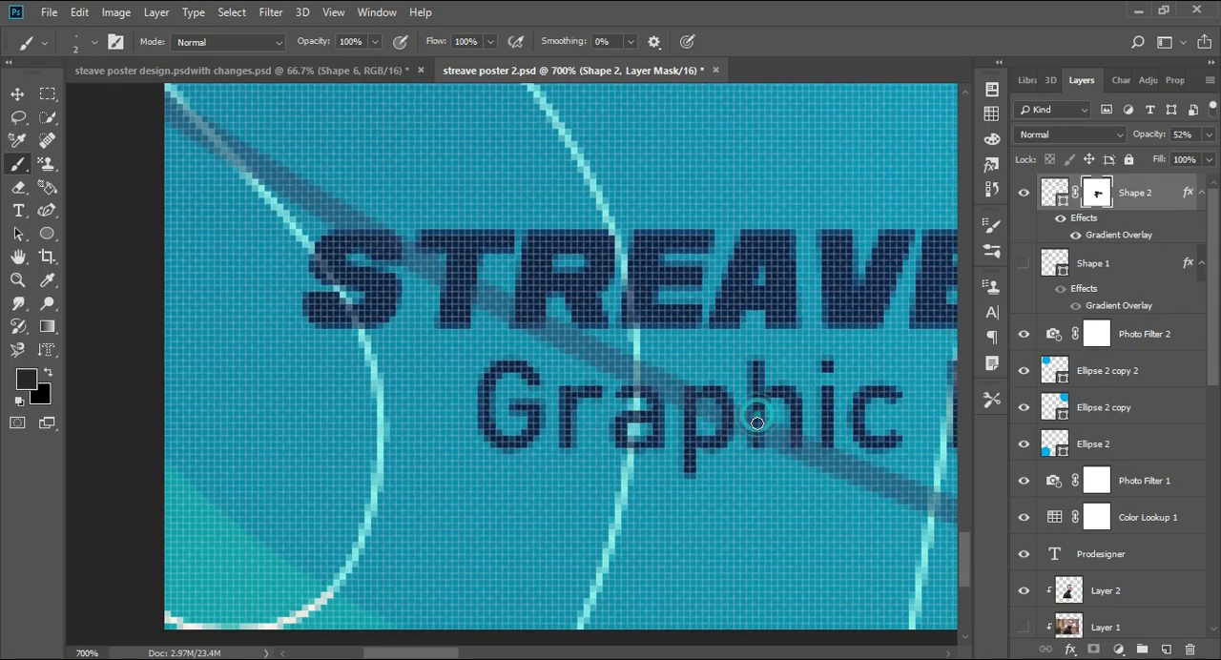
pyautogui.hotkey('ctrl', '-')
pyautogui.hotkey('ctrl', '-')
pyautogui.hotkey('ctrl', '-')
pyautogui.hotkey('ctrl', '-')
pyautogui.hotkey('ctrl', '-')
pyautogui.hotkey('ctrl', '-')
pyautogui.hotkey('ctrl', '-')
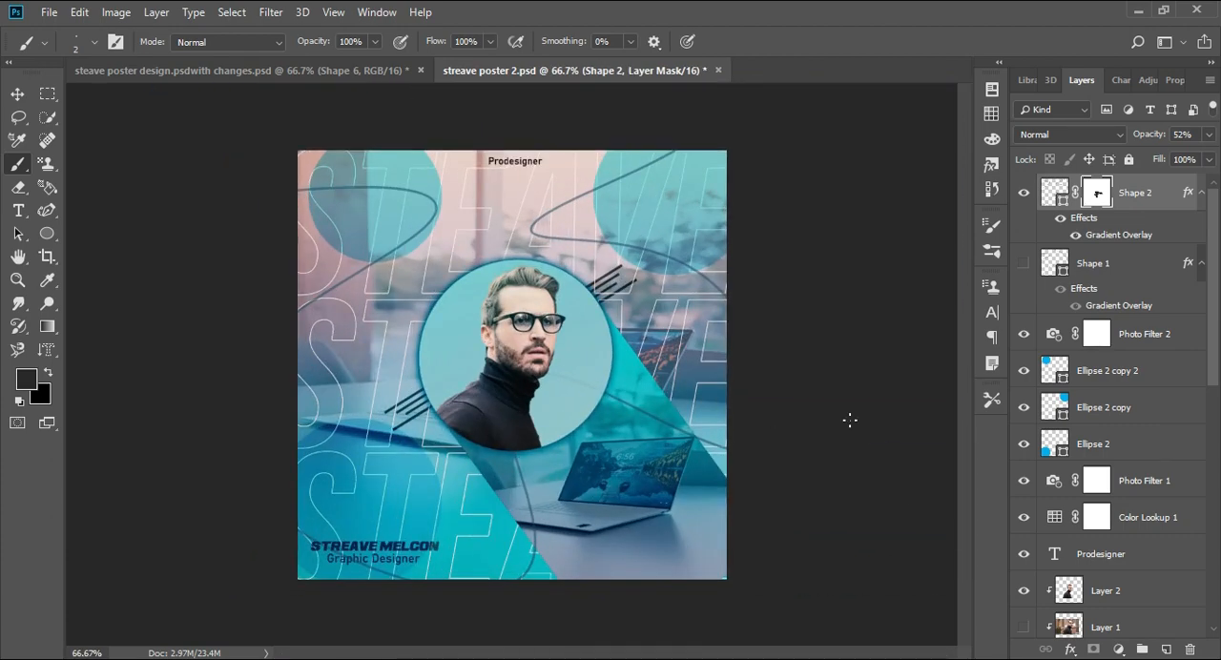
# - Draw a ring custom shape about 18 px wide inside the poster's upper-left circle
pyautogui.click(46, 234)
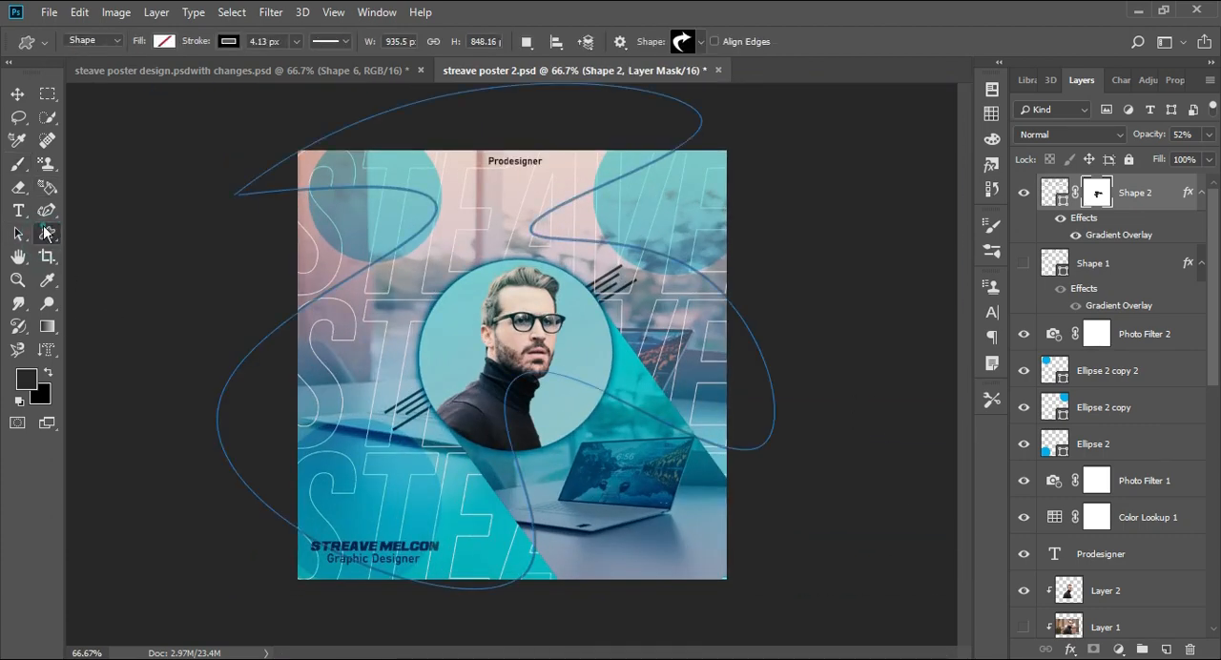
pyautogui.click(110, 318)
pyautogui.click(701, 42)
pyautogui.scroll(-5, 673, 124)
pyautogui.scroll(-10, 674, 124)
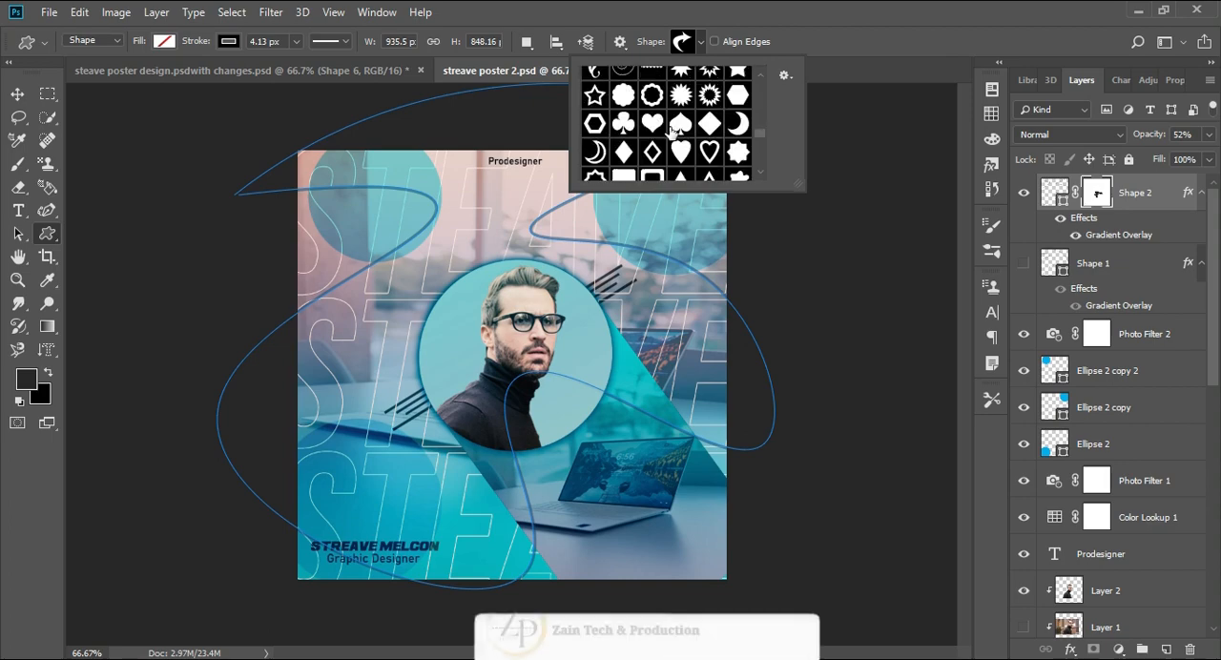
pyautogui.doubleClick(707, 138)
pyautogui.hotkey('ctrl', '+')
pyautogui.hotkey('ctrl', '+')
pyautogui.hotkey('ctrl', '+')
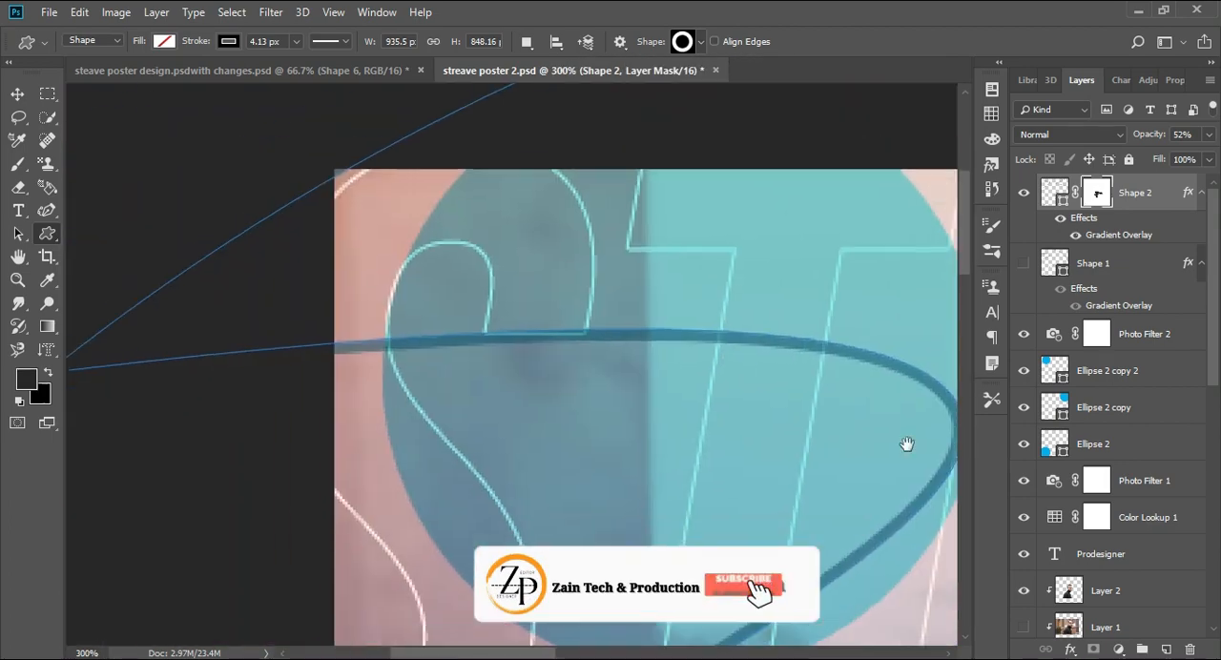
pyautogui.moveTo(340, 244); pyautogui.dragTo(390, 294)
# - Change the ring's stroke color to light blue
pyautogui.click(228, 43)
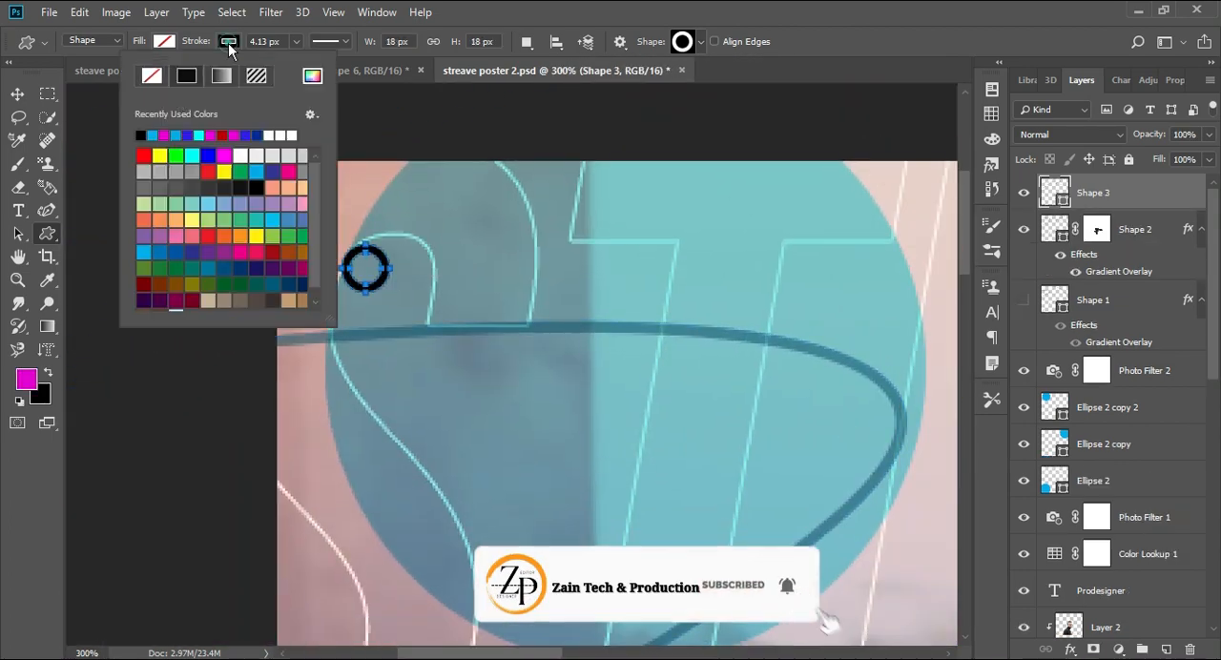
pyautogui.click(153, 134)
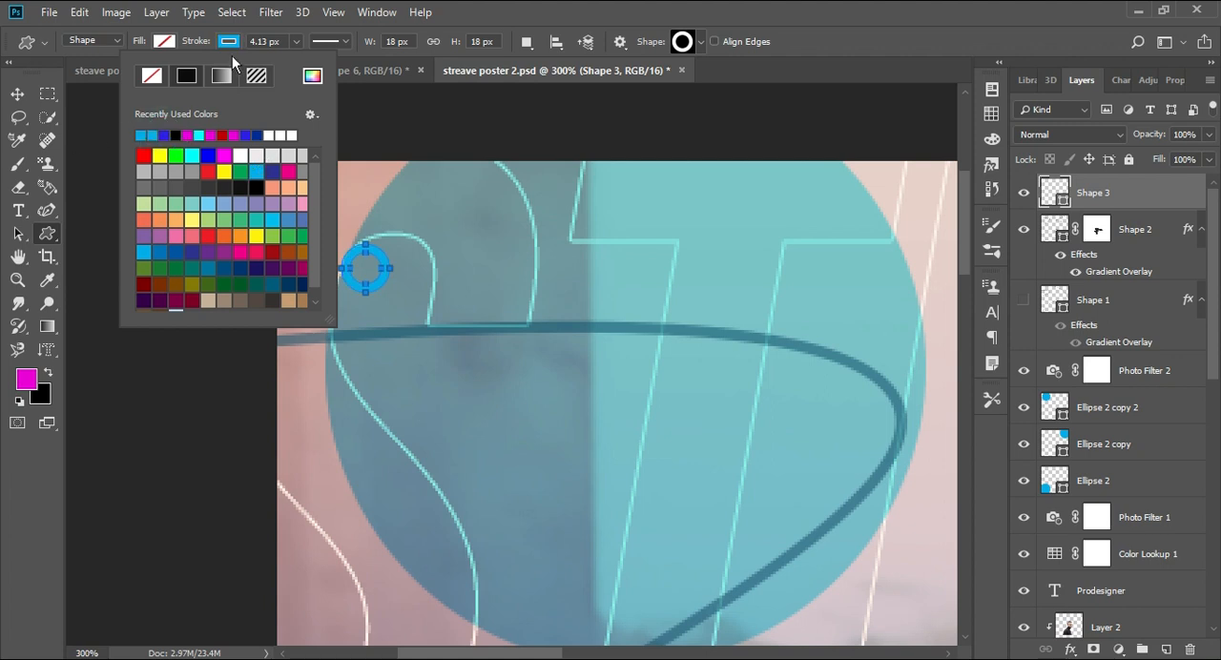
pyautogui.click(229, 44)
pyautogui.click(155, 220)
pyautogui.click(656, 282)
pyautogui.click(19, 93)
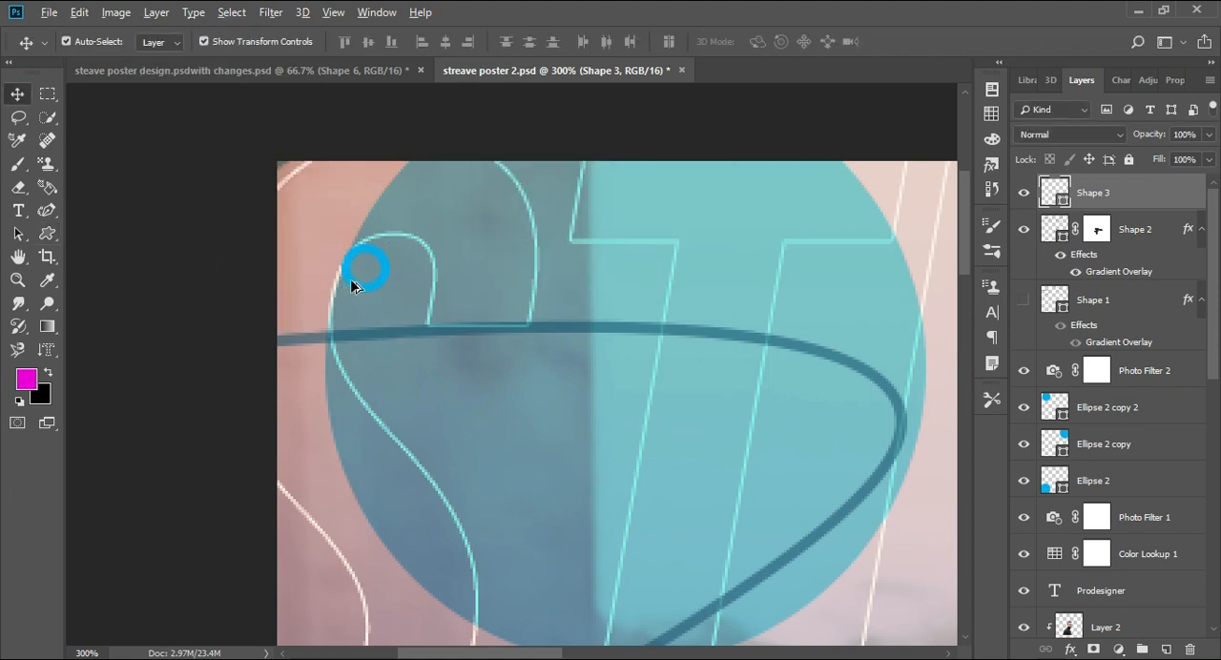
# - Duplicate the ring repeatedly to build an evenly spaced four-by-four grid
pyautogui.moveTo(350, 278); pyautogui.dragTo(568, 294)
pyautogui.click(82, 340)
pyautogui.click(196, 329)
pyautogui.click(181, 346)
pyautogui.moveTo(371, 351); pyautogui.dragTo(562, 391)
pyautogui.click(109, 349)
pyautogui.hotkey('ctrl', 't')
pyautogui.press('Return')
pyautogui.moveTo(417, 409); pyautogui.dragTo(552, 409)
pyautogui.click(485, 405)
pyautogui.click(206, 391)
pyautogui.moveTo(362, 412); pyautogui.dragTo(418, 470)
pyautogui.click(268, 461)
pyautogui.moveTo(494, 467); pyautogui.dragTo(564, 475)
pyautogui.click(251, 456)
pyautogui.click(91, 368)
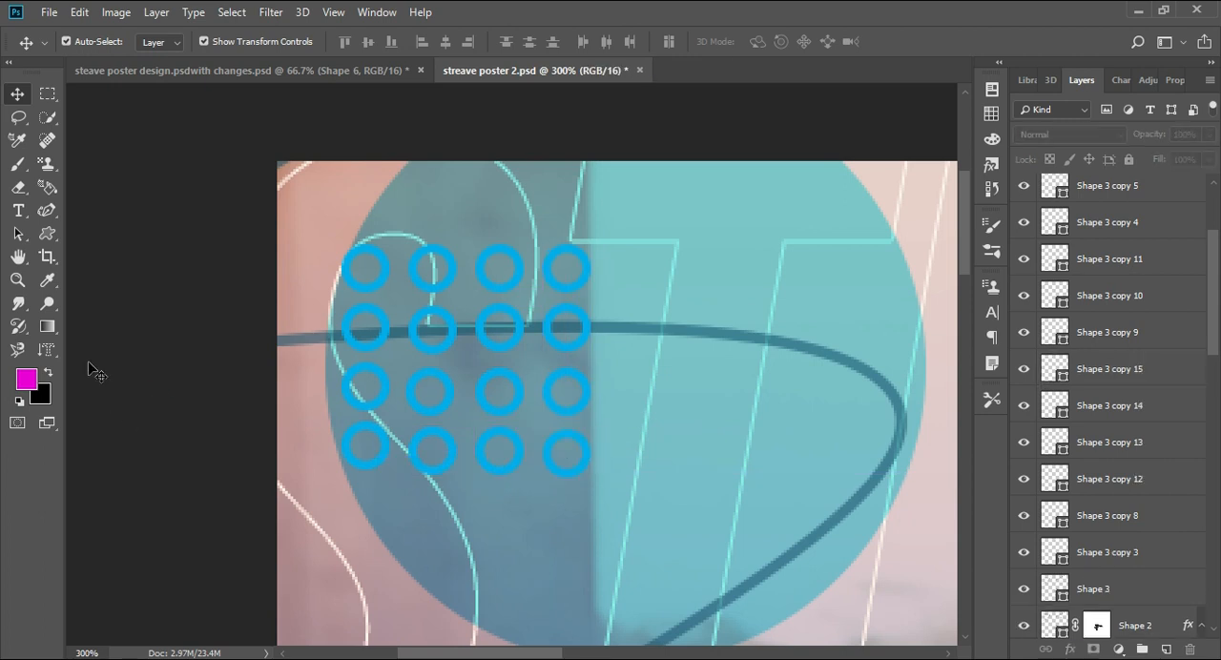
# - Select all sixteen ring layers, from Shape 3 to its last copy, and group them
pyautogui.keyDown('ctrl'); pyautogui.click(1106, 187); pyautogui.keyUp('ctrl')
pyautogui.keyDown('ctrl'); pyautogui.click(1106, 222); pyautogui.keyUp('ctrl')
pyautogui.keyDown('ctrl'); pyautogui.click(1108, 259); pyautogui.keyUp('ctrl')
pyautogui.moveTo(1212, 284); pyautogui.dragTo(1215, 235)
pyautogui.keyDown('ctrl'); pyautogui.click(1107, 193); pyautogui.keyUp('ctrl')
pyautogui.keyDown('ctrl'); pyautogui.click(1103, 229); pyautogui.keyUp('ctrl')
pyautogui.keyDown('ctrl'); pyautogui.click(1102, 264); pyautogui.keyUp('ctrl')
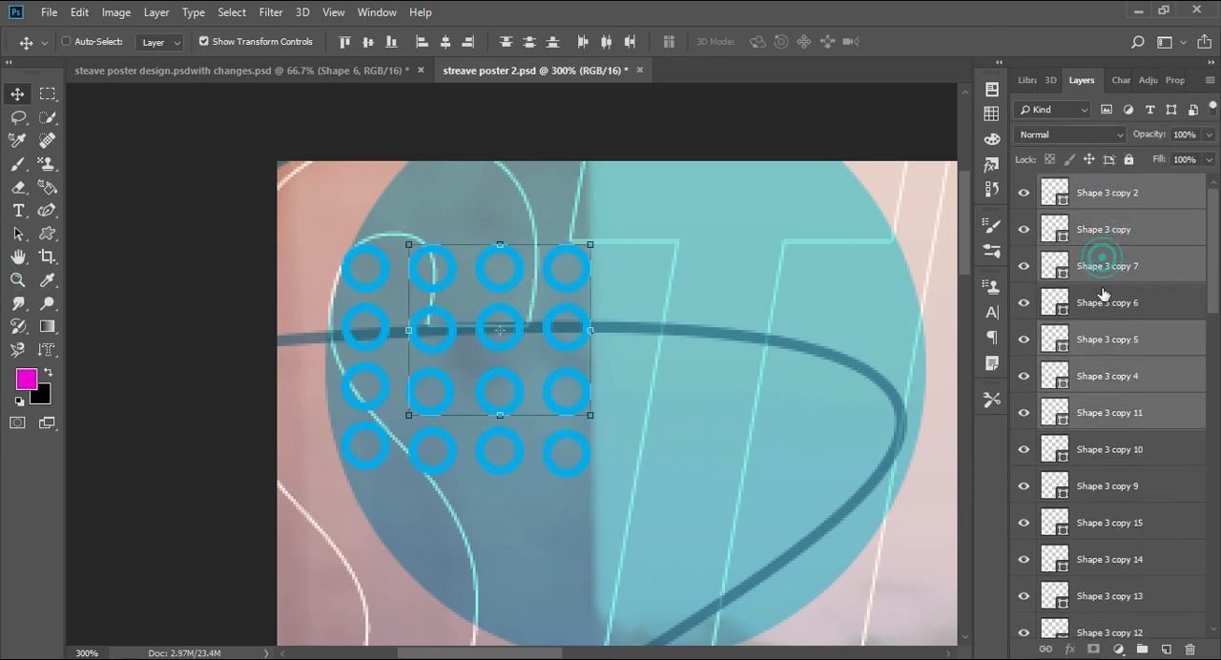
pyautogui.keyDown('ctrl'); pyautogui.click(1103, 301); pyautogui.keyUp('ctrl')
pyautogui.keyDown('ctrl'); pyautogui.click(1123, 511); pyautogui.keyUp('ctrl')
pyautogui.keyDown('ctrl'); pyautogui.click(1119, 552); pyautogui.keyUp('ctrl')
pyautogui.keyDown('ctrl'); pyautogui.click(1119, 588); pyautogui.keyUp('ctrl')
pyautogui.moveTo(1212, 303); pyautogui.dragTo(1216, 407)
pyautogui.keyDown('ctrl'); pyautogui.click(1122, 246); pyautogui.keyUp('ctrl')
pyautogui.keyDown('ctrl'); pyautogui.click(1124, 279); pyautogui.keyUp('ctrl')
pyautogui.keyDown('ctrl'); pyautogui.click(1126, 313); pyautogui.keyUp('ctrl')
pyautogui.keyDown('ctrl'); pyautogui.click(1105, 353); pyautogui.keyUp('ctrl')
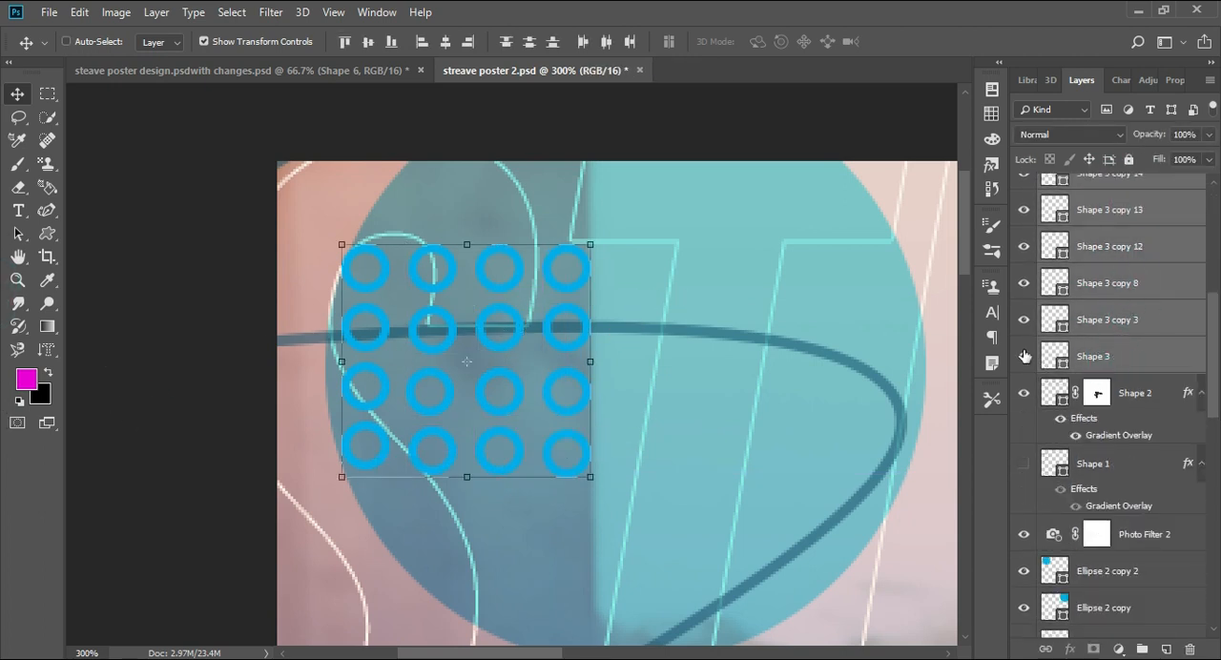
pyautogui.click(1141, 649)
# - Scale the ring group down to about 60%
pyautogui.moveTo(590, 477); pyautogui.dragTo(466, 411)
pyautogui.hotkey('ctrl', '-')
pyautogui.hotkey('ctrl', '-')
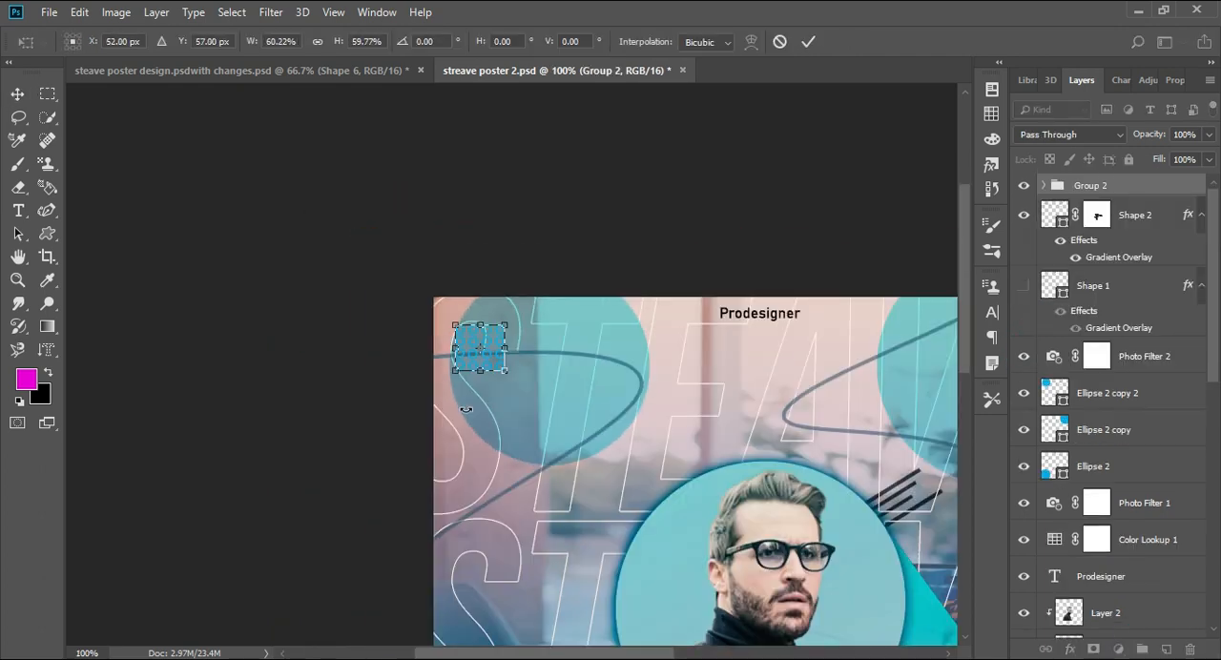
# - Move the ring group into the poster's upper-left corner at X 49 px, Y 54 px
pyautogui.hotkey('shift', 'Right')
pyautogui.hotkey('shift', 'Right')
pyautogui.hotkey('shift', 'Right')
pyautogui.hotkey('shift', 'Right')
pyautogui.hotkey('shift', 'Right')
pyautogui.hotkey('shift', 'Right')
pyautogui.hotkey('shift', 'Right')
pyautogui.hotkey('shift', 'Right')
pyautogui.hotkey('shift', 'Right')
pyautogui.hotkey('ctrl', '-')
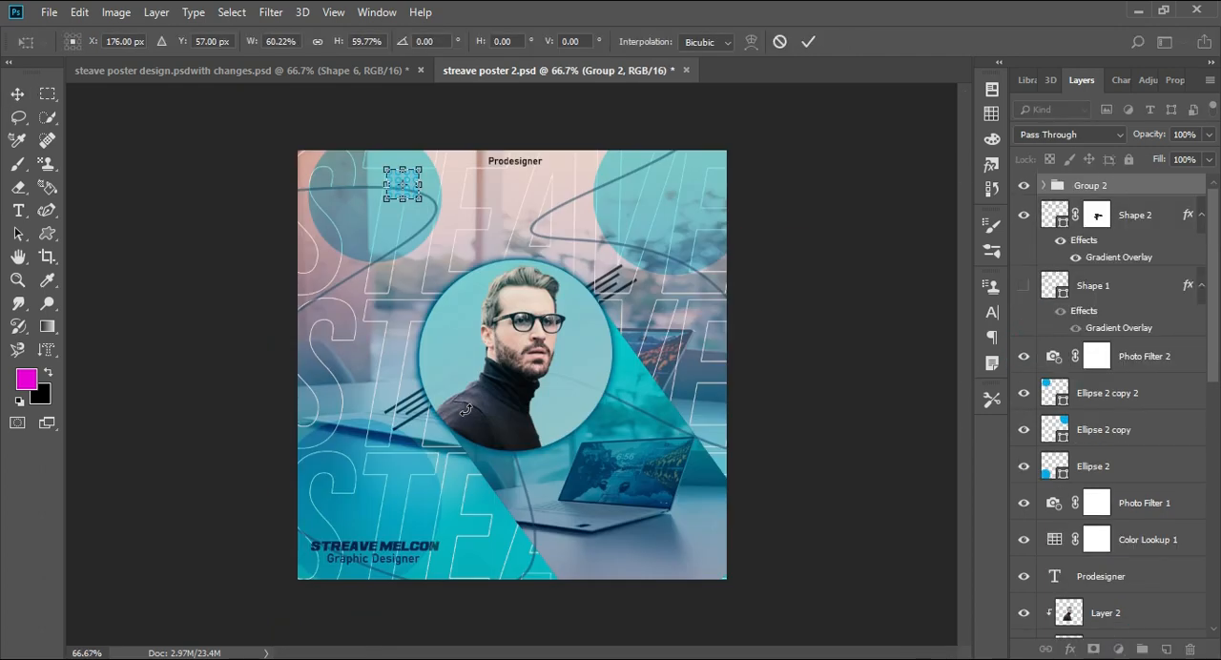
pyautogui.hotkey('shift', 'Left')
pyautogui.hotkey('shift', 'Left')
pyautogui.hotkey('shift', 'Left')
pyautogui.hotkey('shift', 'Left')
pyautogui.hotkey('shift', 'Left')
pyautogui.hotkey('shift', 'Left')
pyautogui.hotkey('shift', 'Up')
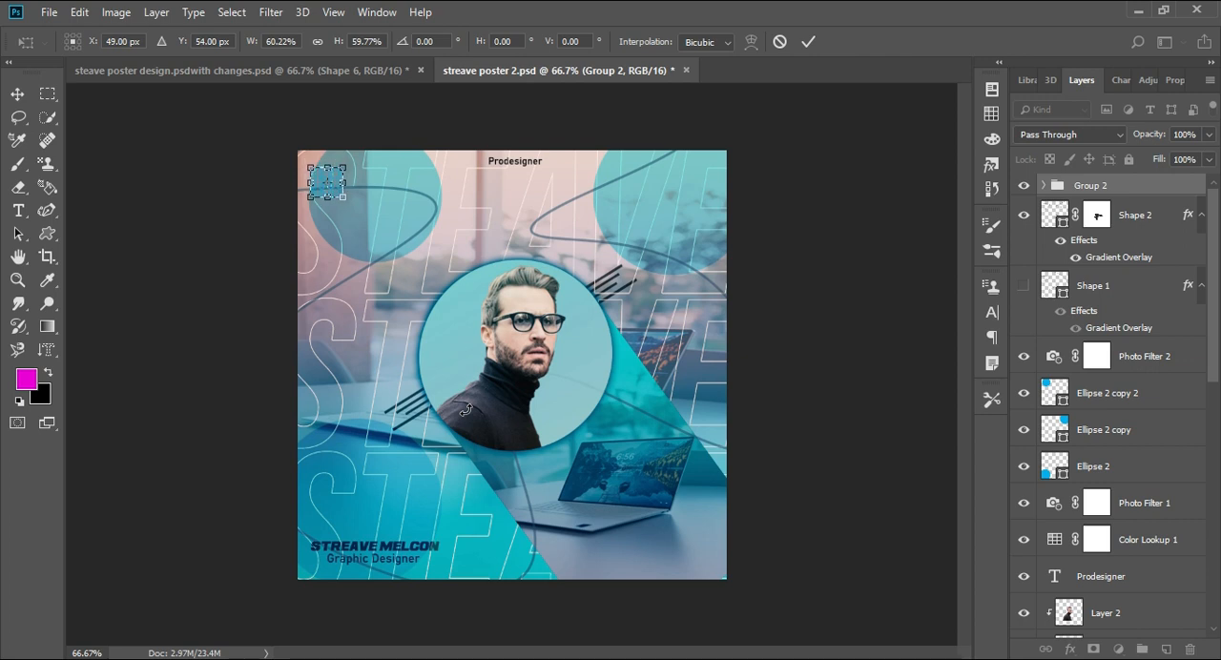
pyautogui.press('Return')
# - Try Multiply on the ring group and set its blend mode to Linear Burn
pyautogui.click(1068, 135)
pyautogui.click(1040, 190)
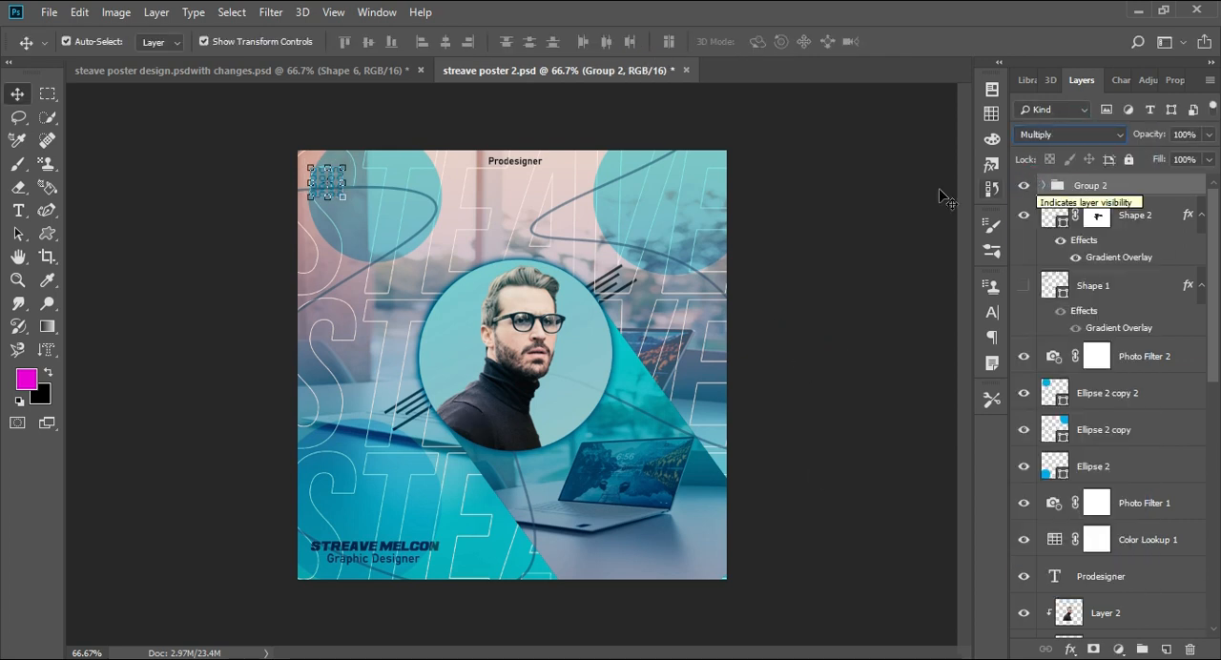
pyautogui.click(879, 211)
pyautogui.click(1099, 186)
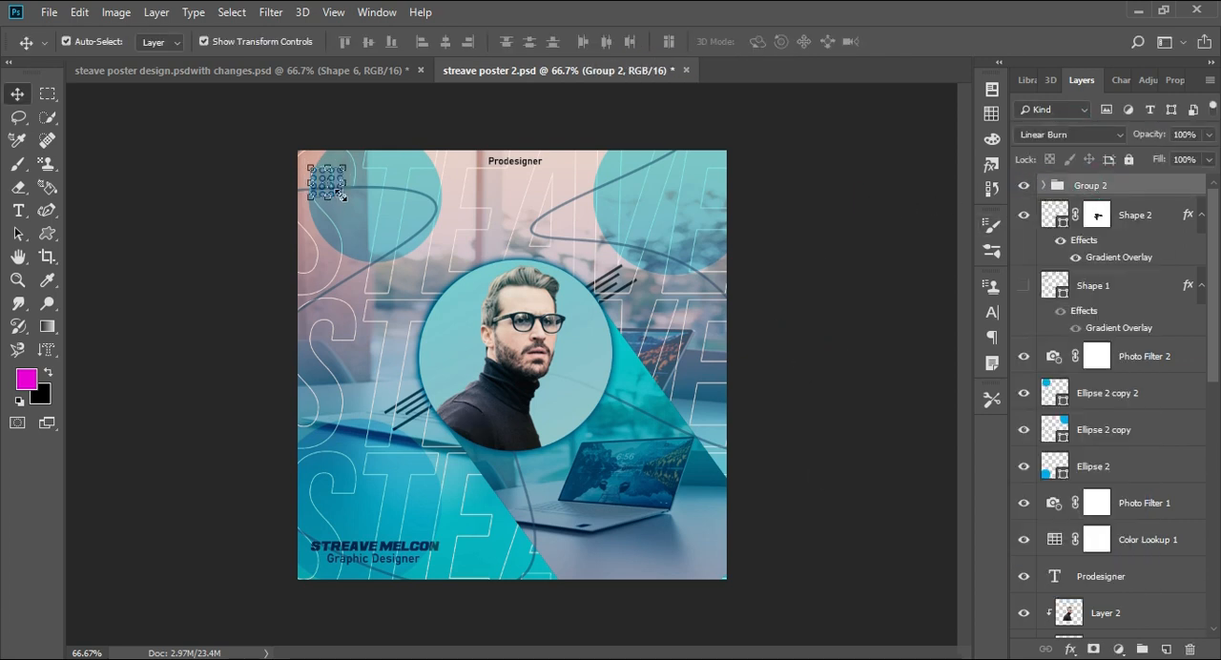
# - Shrink the ring group slightly more, keeping its upper-left corner in place
pyautogui.moveTo(344, 199); pyautogui.dragTo(335, 189)
pyautogui.press('Return')
pyautogui.click(785, 209)
pyautogui.click(1107, 185)
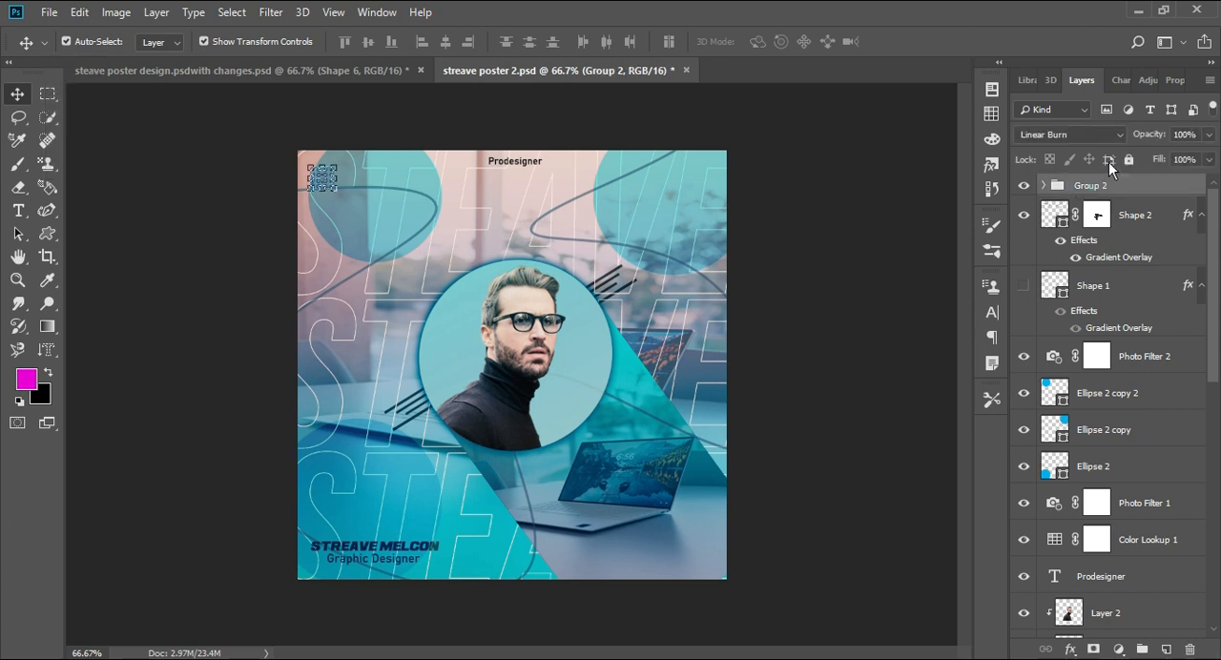
# - Try other blend modes on the ring group and return it to Linear Burn
pyautogui.click(1068, 134)
pyautogui.click(1045, 313)
pyautogui.click(1081, 135)
pyautogui.click(1046, 325)
pyautogui.click(880, 210)
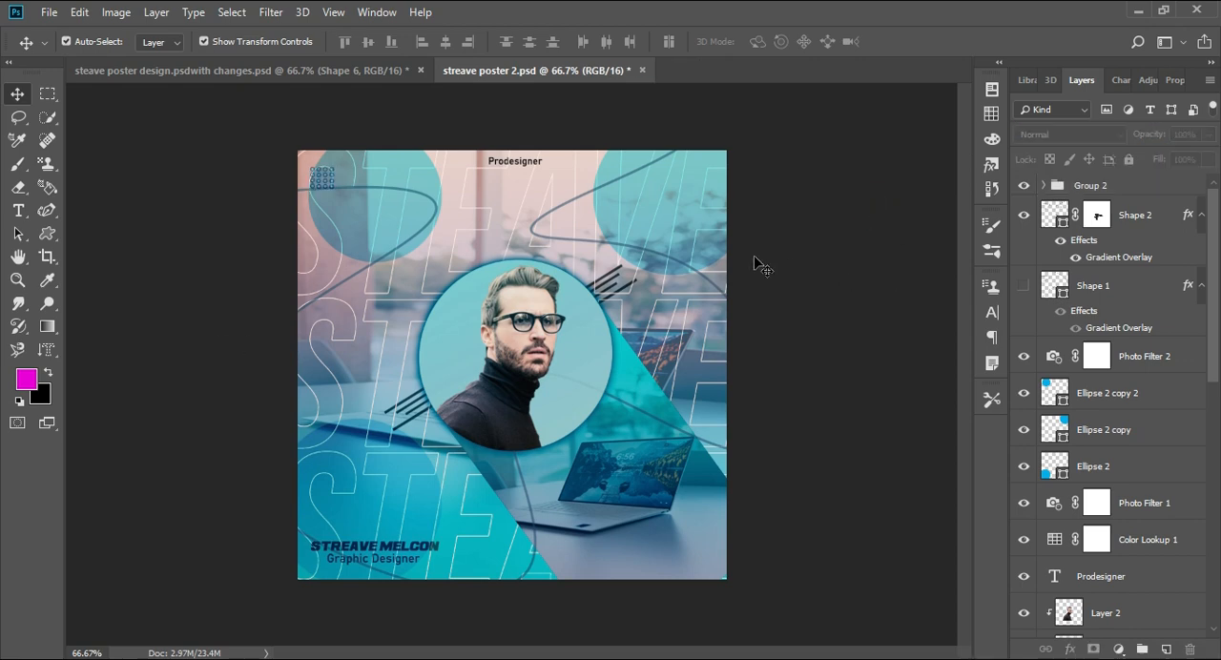
# - Add a Color Overlay in dark teal #00242d, at 100% opacity, to the ring group
pyautogui.doubleClick(1138, 192)
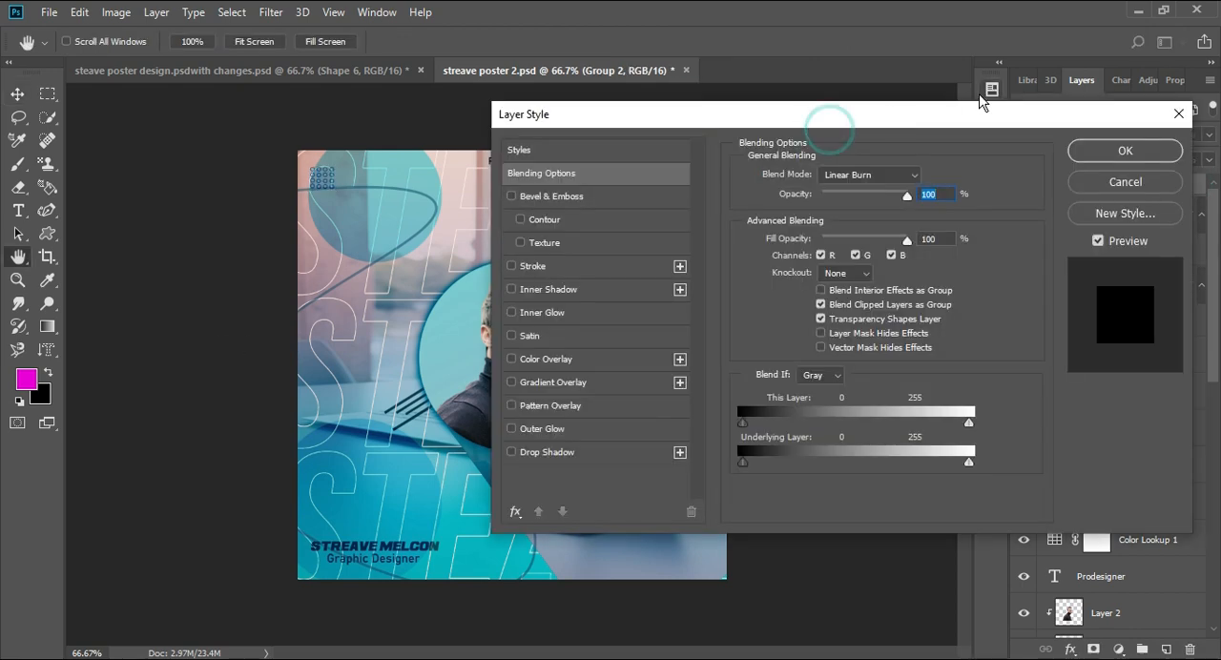
pyautogui.moveTo(893, 122); pyautogui.dragTo(1050, 112)
pyautogui.click(716, 351)
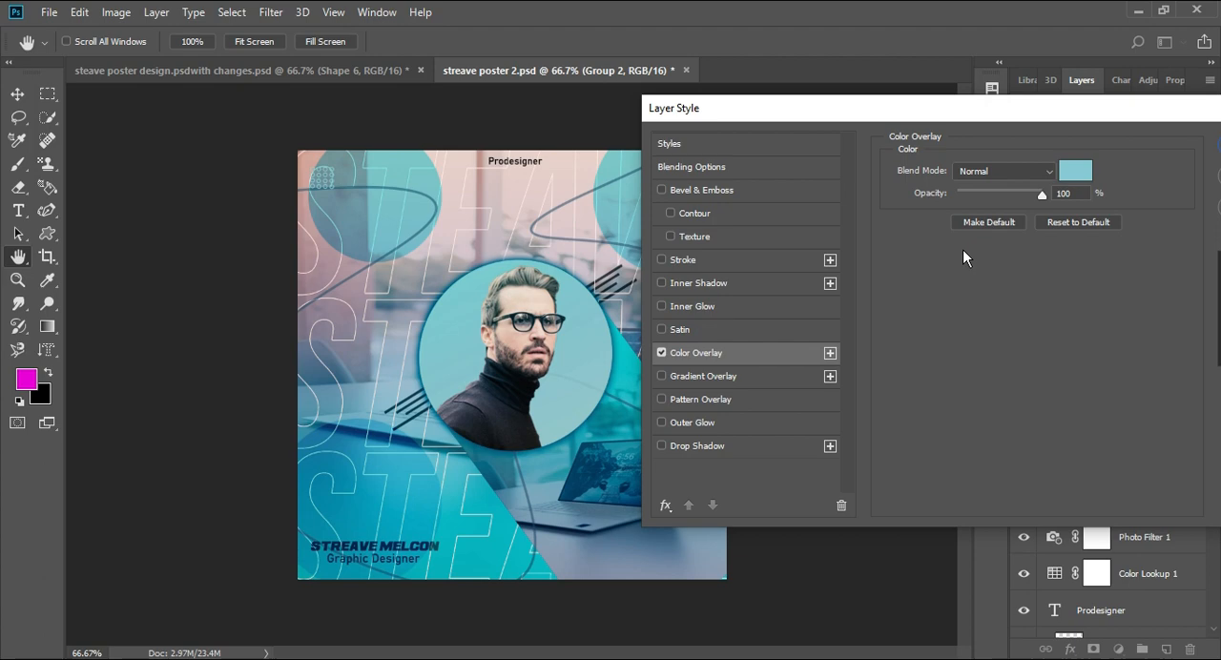
pyautogui.click(1073, 174)
pyautogui.click(984, 349)
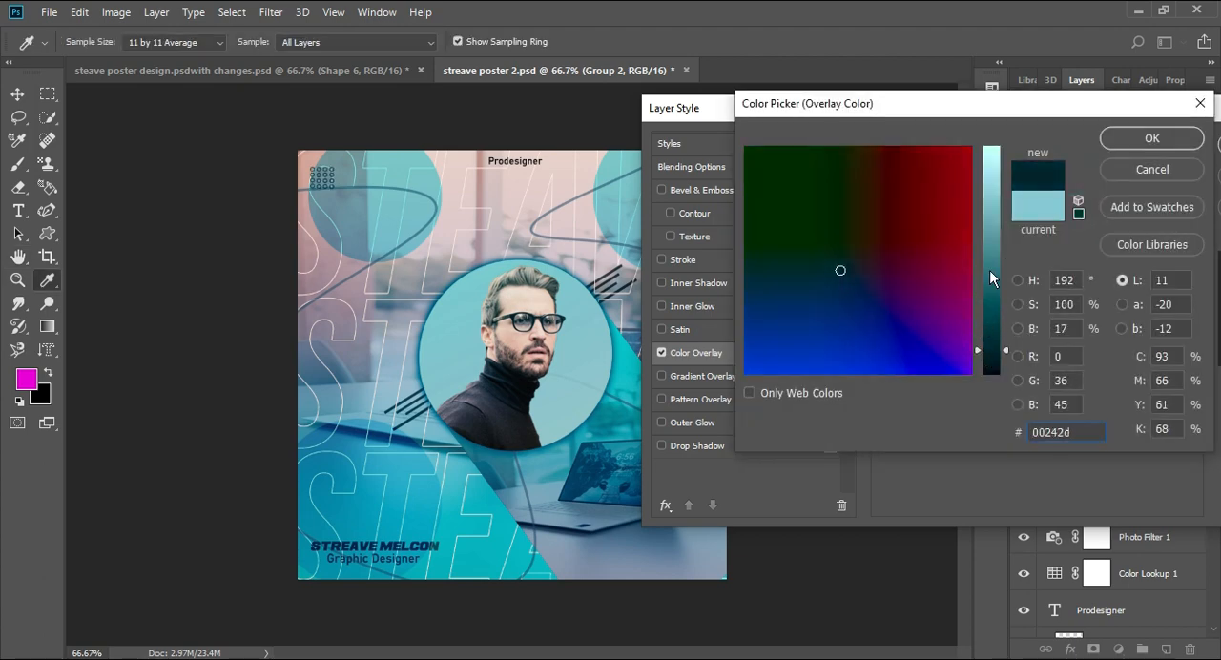
pyautogui.click(1151, 138)
pyautogui.click(1091, 147)
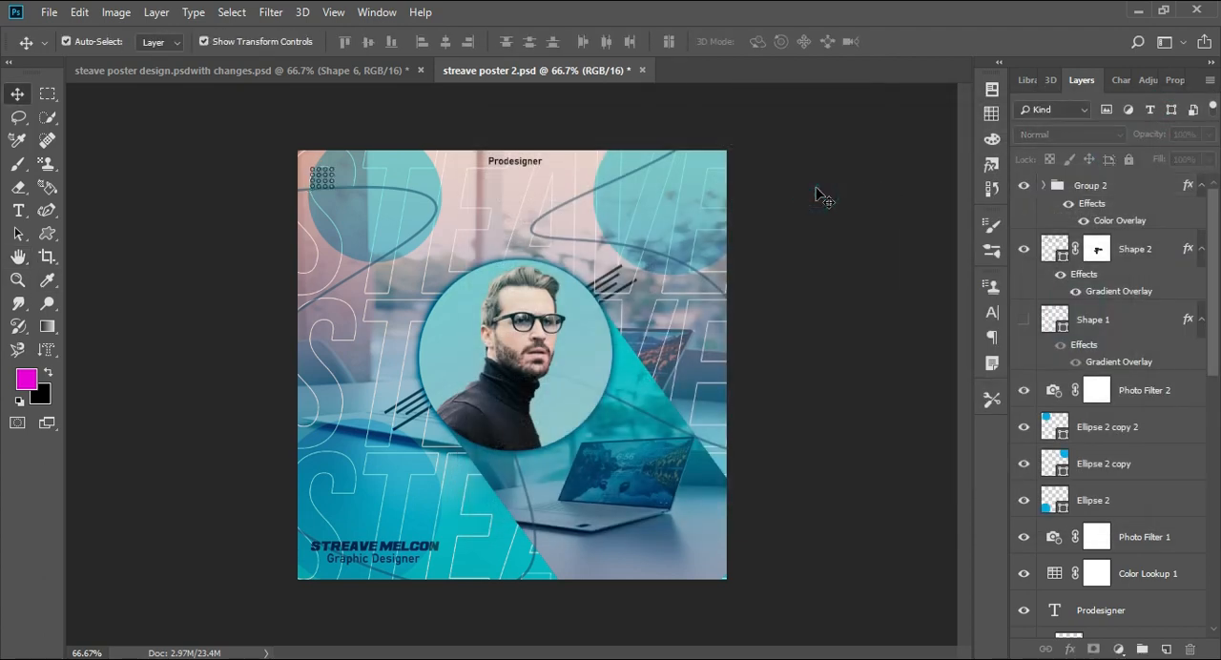
# - Duplicate the ring group and move the copy down to just above the name text
pyautogui.click(1107, 184)
pyautogui.hotkey('ctrl', 'j')
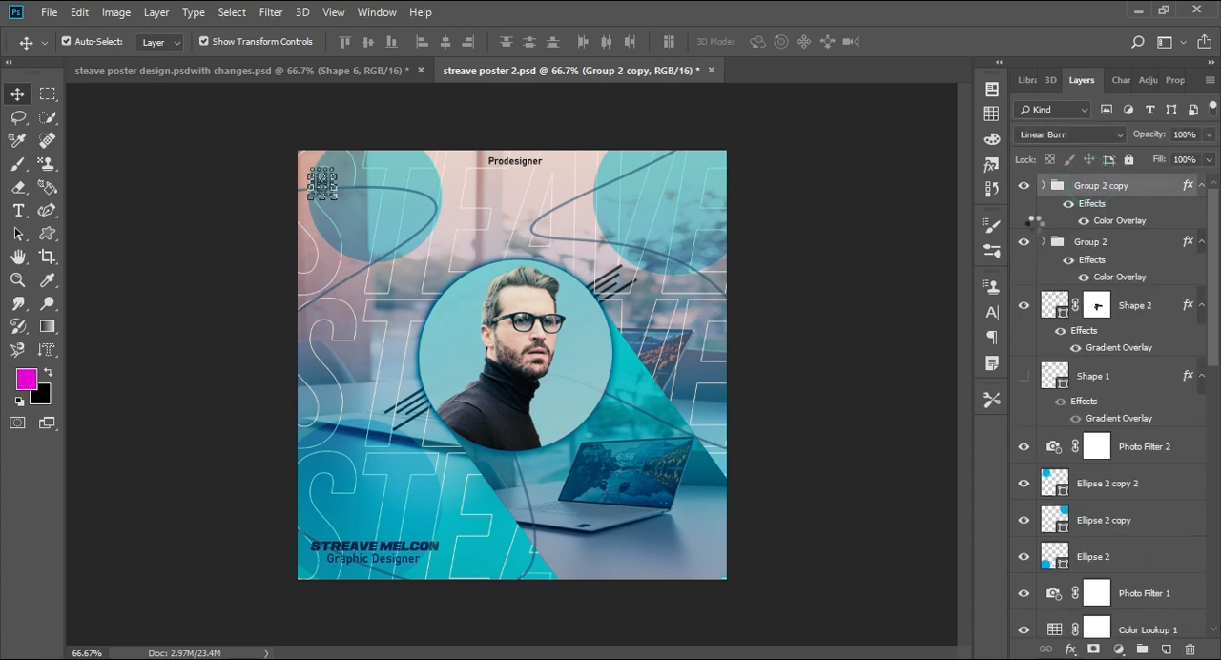
pyautogui.press('XF86MonBrightnessDown')
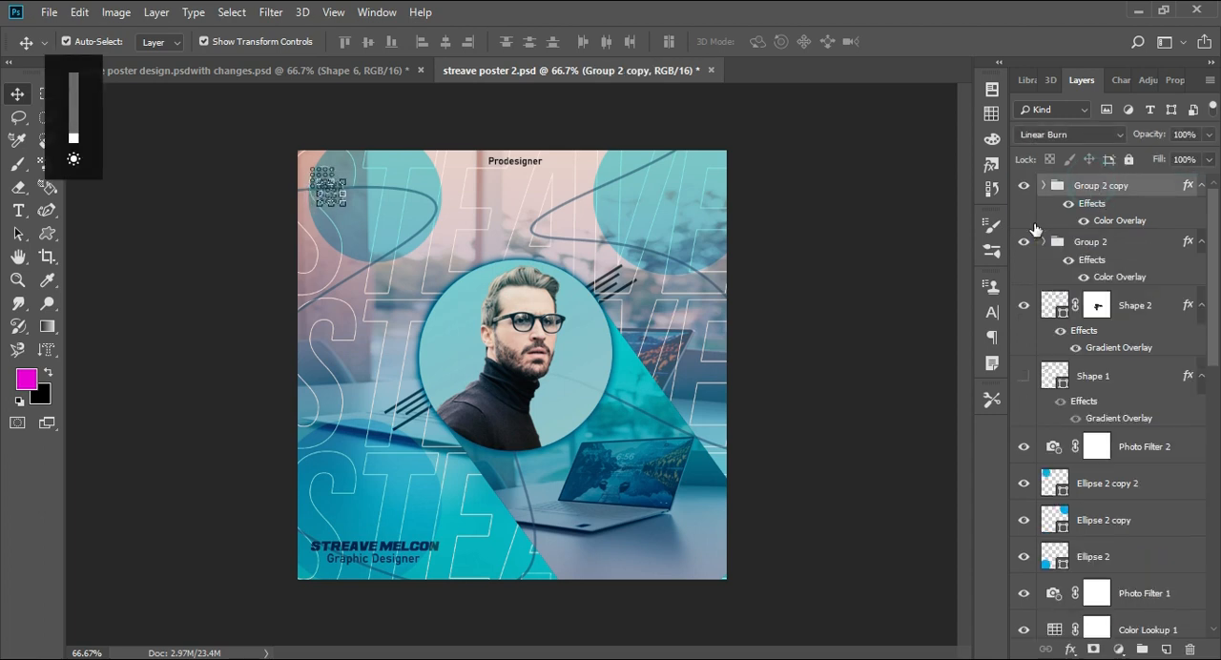
pyautogui.hotkey('shift', 'Right')
pyautogui.hotkey('shift', 'Right')
pyautogui.hotkey('shift', 'Down')
pyautogui.hotkey('shift', 'Down')
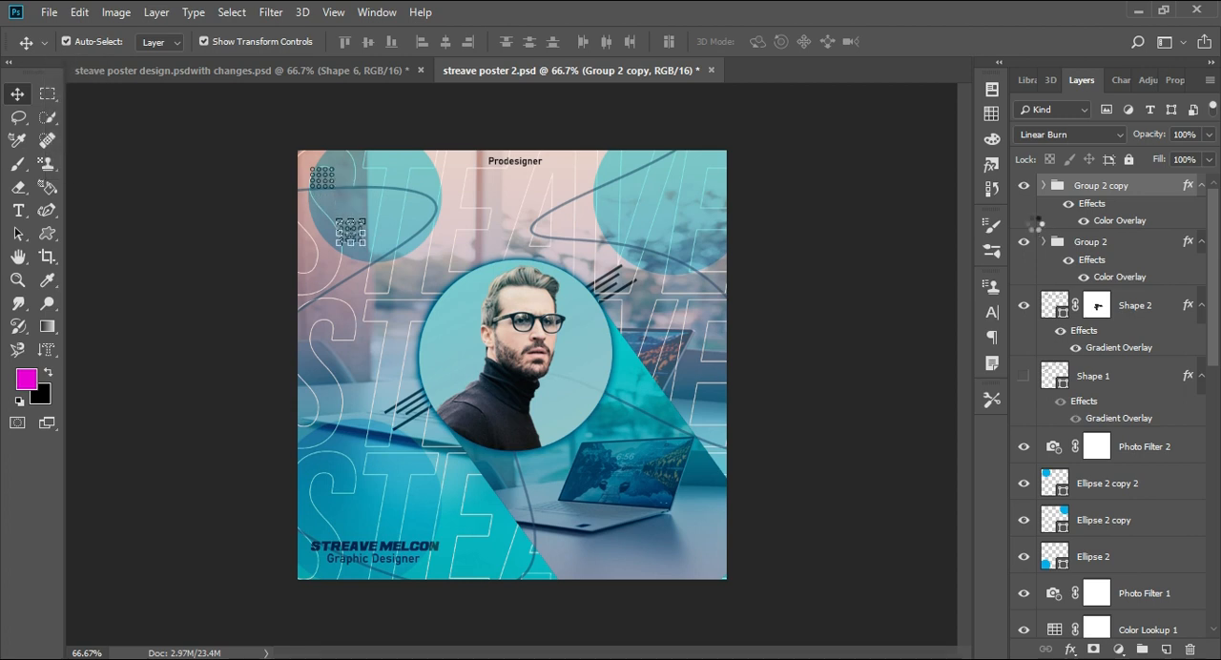
pyautogui.hotkey('shift', 'Down')
pyautogui.hotkey('shift', 'Down')
pyautogui.hotkey('shift', 'Down')
pyautogui.hotkey('shift', 'Down')
pyautogui.hotkey('shift', 'Down')
pyautogui.hotkey('shift', 'Down')
pyautogui.hotkey('shift', 'Down')
pyautogui.hotkey('shift', 'Down')
pyautogui.hotkey('shift', 'Down')
pyautogui.hotkey('shift', 'Down')
pyautogui.hotkey('shift', 'Down')
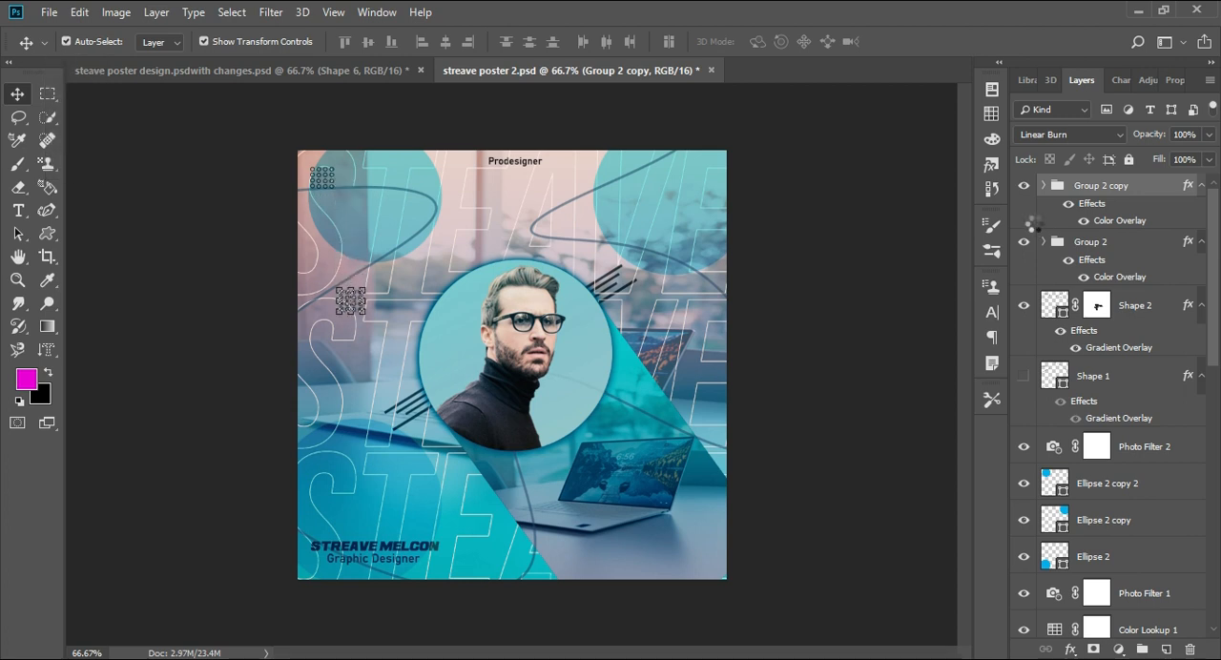
pyautogui.hotkey('shift', 'Down')
pyautogui.hotkey('shift', 'Down')
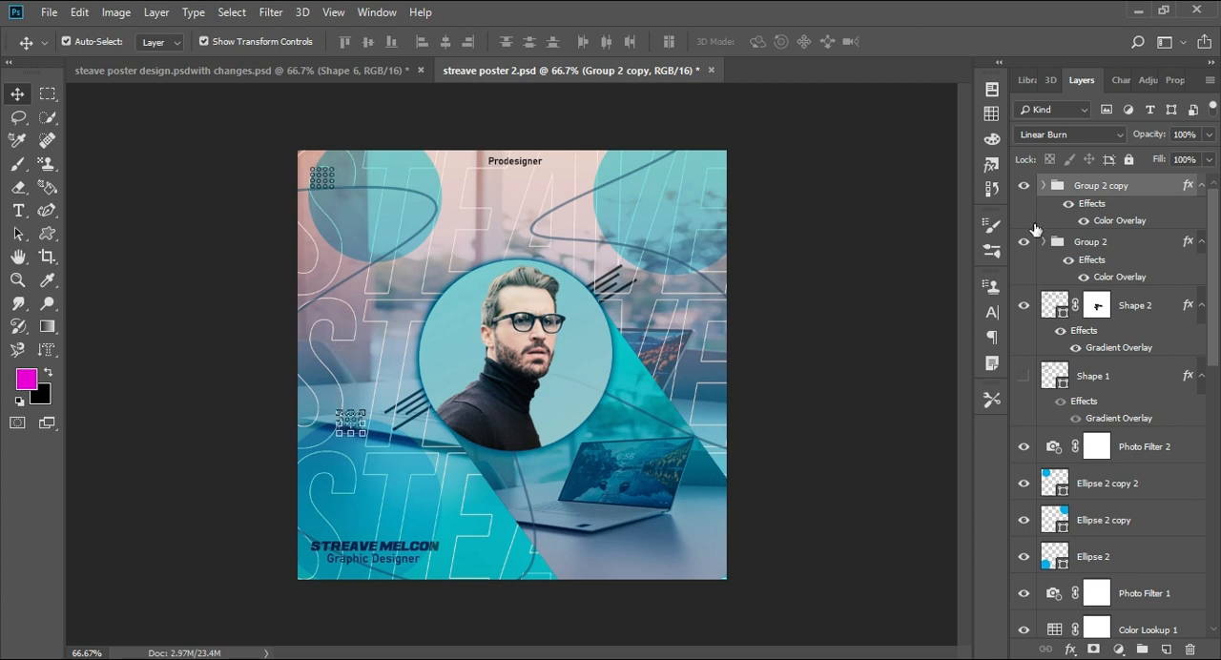
pyautogui.hotkey('shift', 'Down')
pyautogui.hotkey('shift', 'Down')
pyautogui.hotkey('shift', 'Down')
pyautogui.hotkey('shift', 'Down')
pyautogui.hotkey('shift', 'Down')
pyautogui.hotkey('shift', 'Down')
pyautogui.hotkey('shift', 'Down')
pyautogui.hotkey('shift', 'Down')
pyautogui.hotkey('shift', 'Down')
pyautogui.hotkey('shift', 'Down')
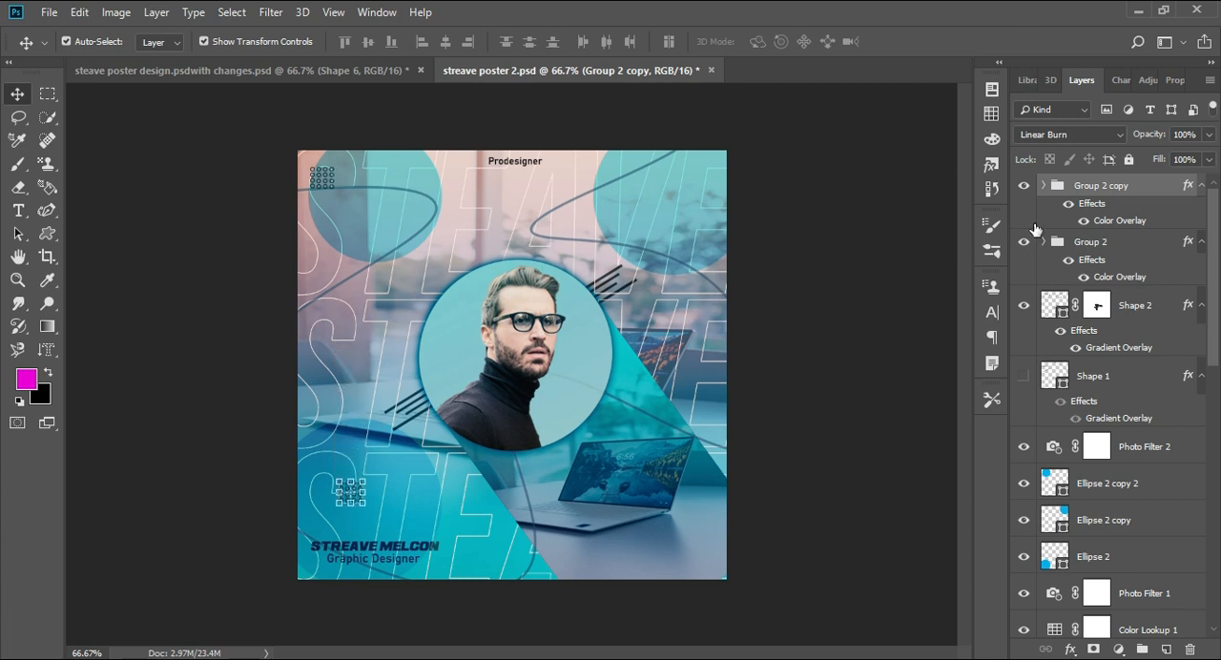
# - Move the duplicated ring group across into the poster's lower-right corner
pyautogui.hotkey('shift', 'Right')
pyautogui.hotkey('shift', 'Right')
pyautogui.hotkey('shift', 'Right')
pyautogui.hotkey('shift', 'Right')
pyautogui.hotkey('shift', 'Right')
pyautogui.hotkey('shift', 'Right')
pyautogui.hotkey('shift', 'Right')
pyautogui.hotkey('shift', 'Right')
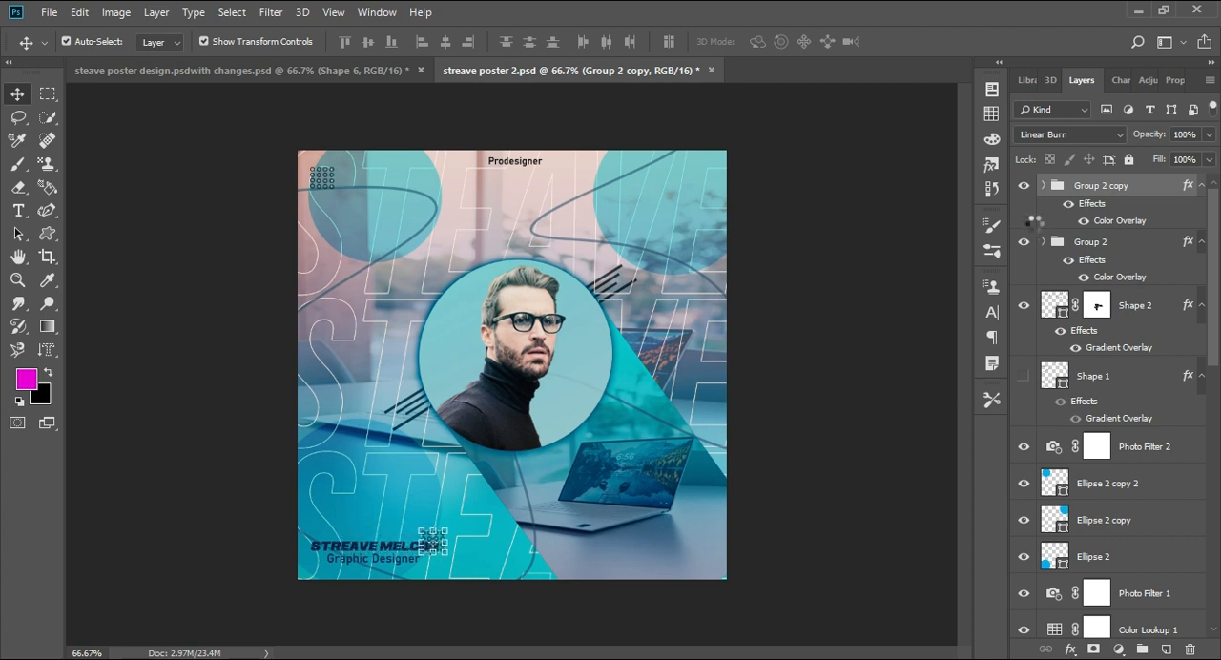
pyautogui.hotkey('shift', 'Right')
pyautogui.hotkey('shift', 'Right')
pyautogui.hotkey('shift', 'Right')
pyautogui.hotkey('shift', 'Right')
pyautogui.hotkey('shift', 'Right')
pyautogui.hotkey('shift', 'Right')
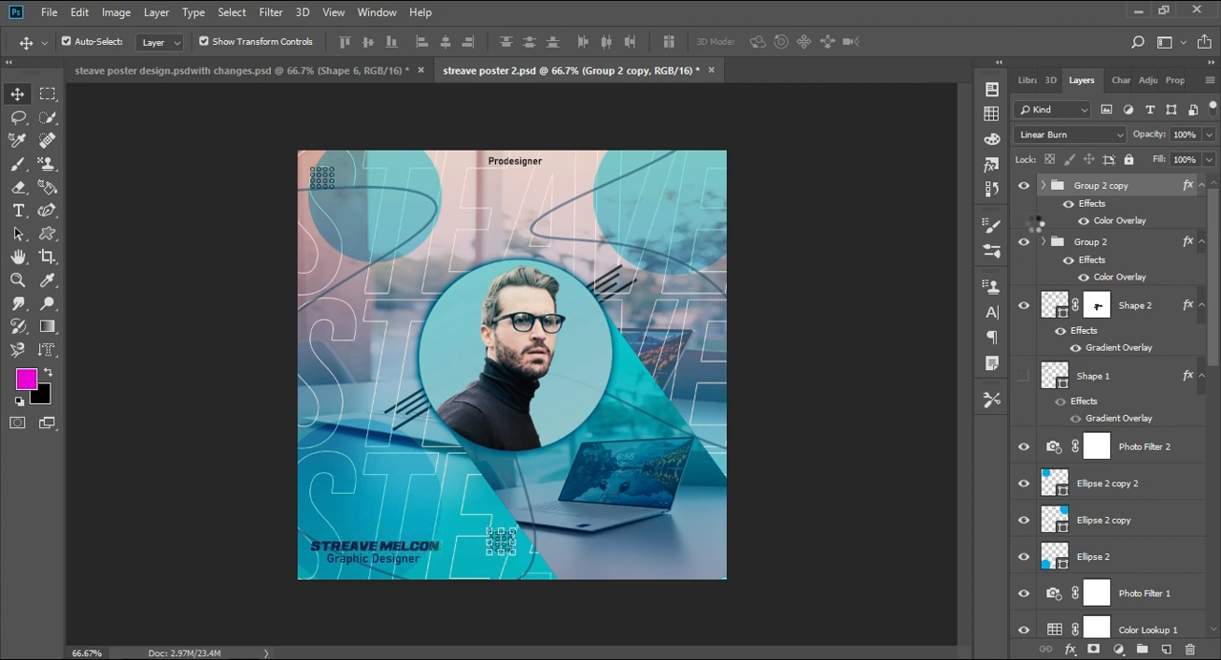
pyautogui.hotkey('shift', 'Right')
pyautogui.hotkey('shift', 'Right')
pyautogui.hotkey('shift', 'Right')
pyautogui.hotkey('shift', 'Right')
pyautogui.hotkey('shift', 'Right')
pyautogui.hotkey('shift', 'Right')
pyautogui.hotkey('shift', 'Right')
pyautogui.hotkey('shift', 'Right')
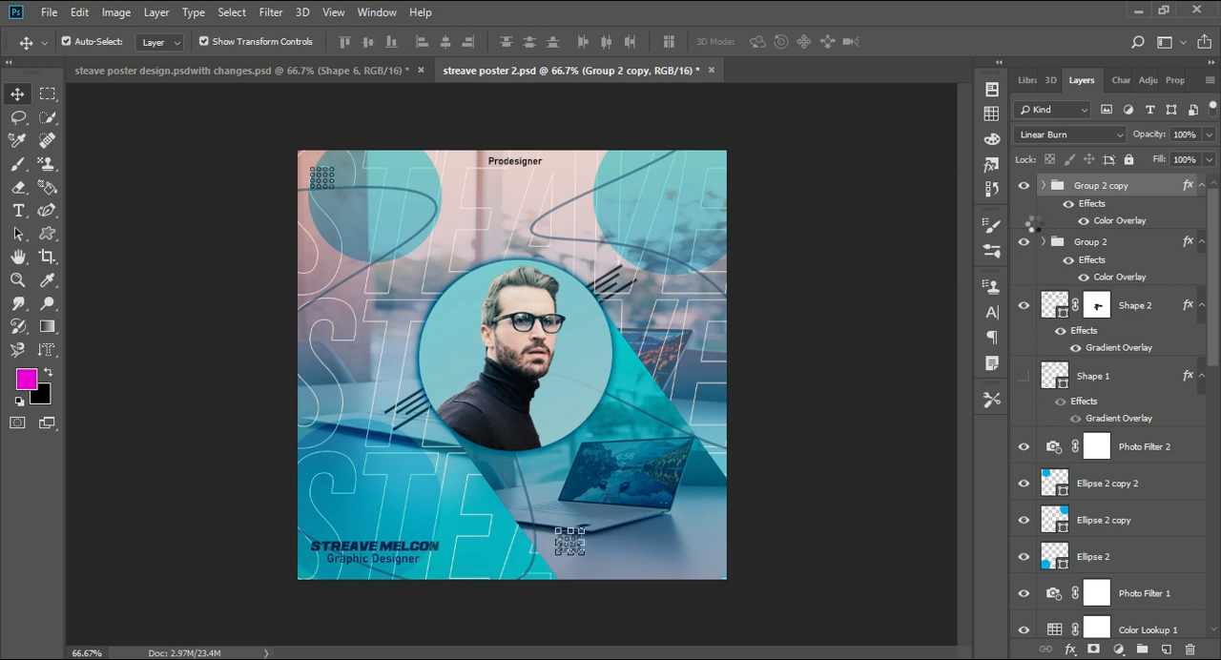
pyautogui.hotkey('shift', 'Right')
pyautogui.hotkey('shift', 'Right')
pyautogui.hotkey('shift', 'Right')
pyautogui.hotkey('shift', 'Right')
pyautogui.hotkey('shift', 'Right')
pyautogui.hotkey('shift', 'Right')
pyautogui.hotkey('shift', 'Right')
pyautogui.hotkey('shift', 'Right')
pyautogui.hotkey('shift', 'Right')
pyautogui.hotkey('shift', 'Right')
pyautogui.hotkey('shift', 'Right')
pyautogui.hotkey('shift', 'Right')
pyautogui.hotkey('shift', 'Right')
pyautogui.hotkey('shift', 'Right')
pyautogui.hotkey('shift', 'Right')
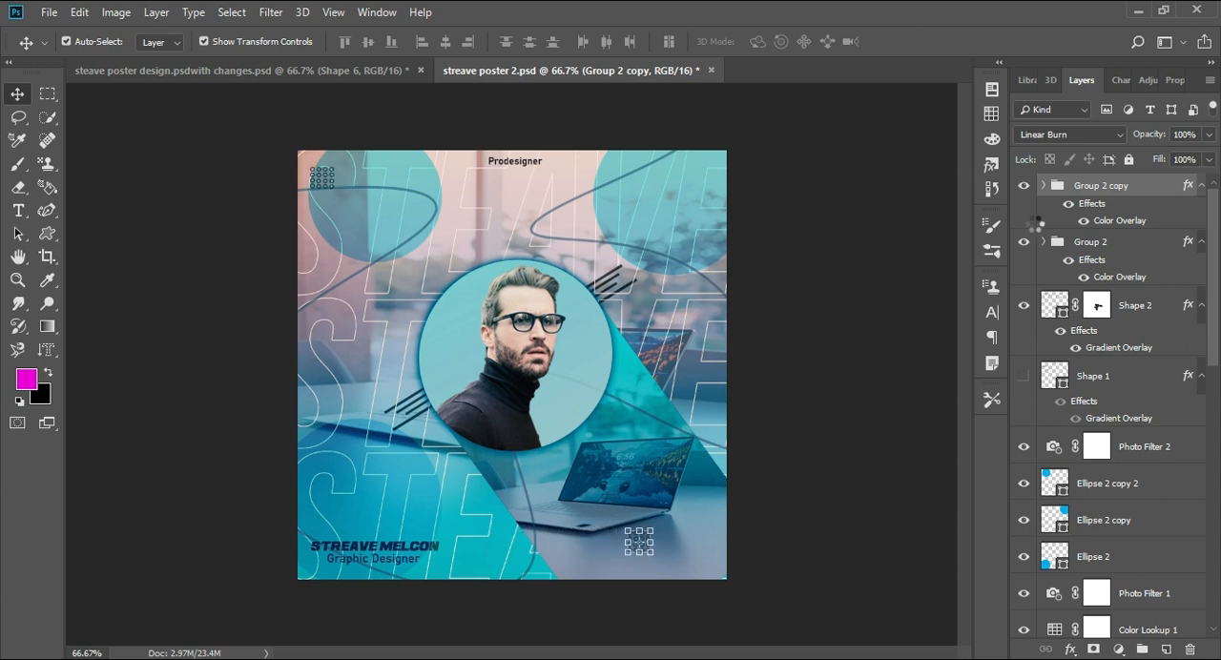
pyautogui.hotkey('shift', 'Right')
pyautogui.hotkey('shift', 'Right')
pyautogui.hotkey('shift', 'Right')
pyautogui.hotkey('shift', 'Right')
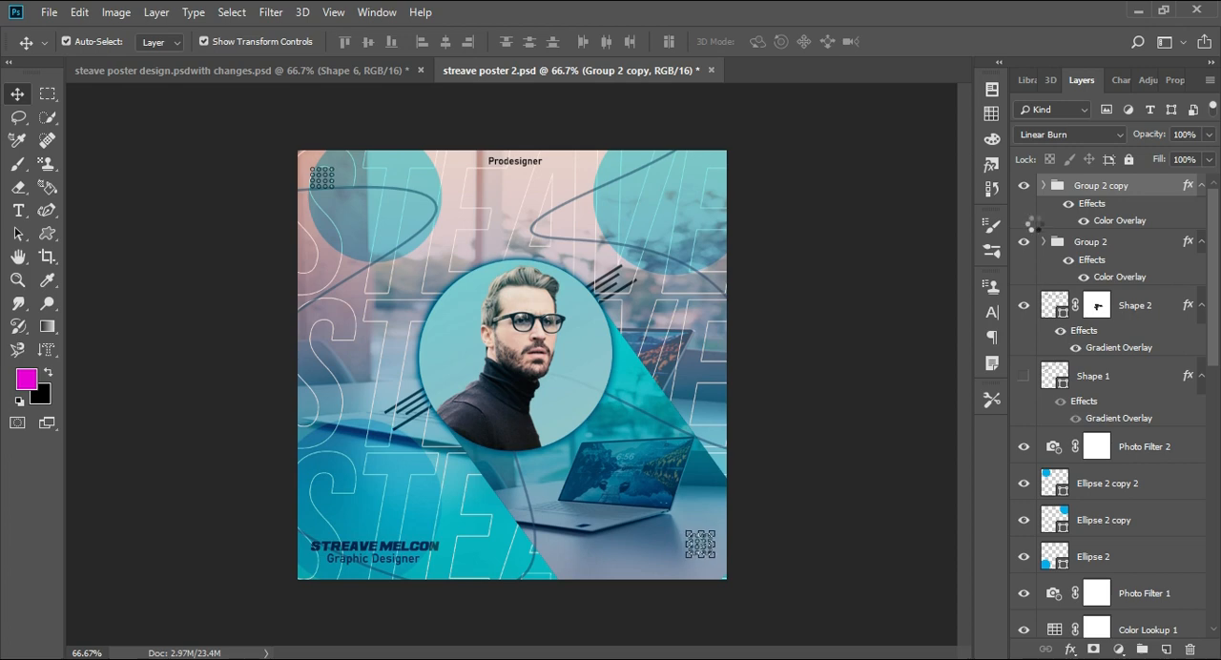
pyautogui.click(834, 258)
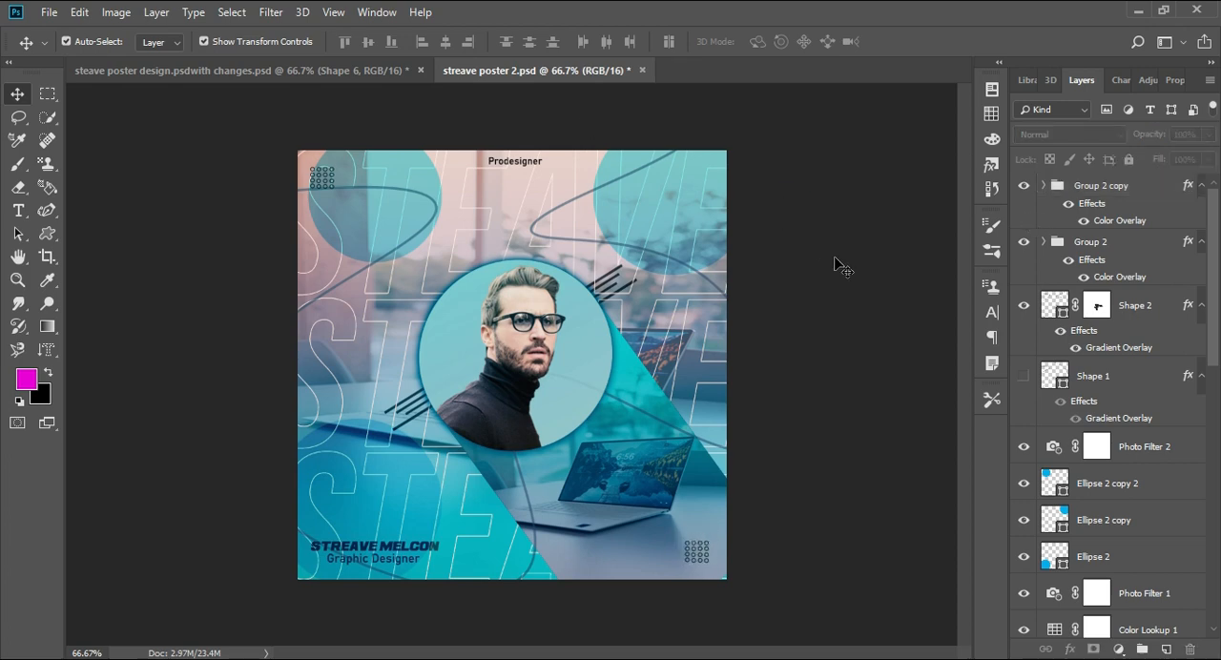
# - Draw an X custom shape about 16 by 17 px on the poster's upper-right circle
pyautogui.hotkey('ctrl', '+')
pyautogui.hotkey('ctrl', '+')
pyautogui.moveTo(834, 258); pyautogui.dragTo(541, 568)
pyautogui.click(47, 234)
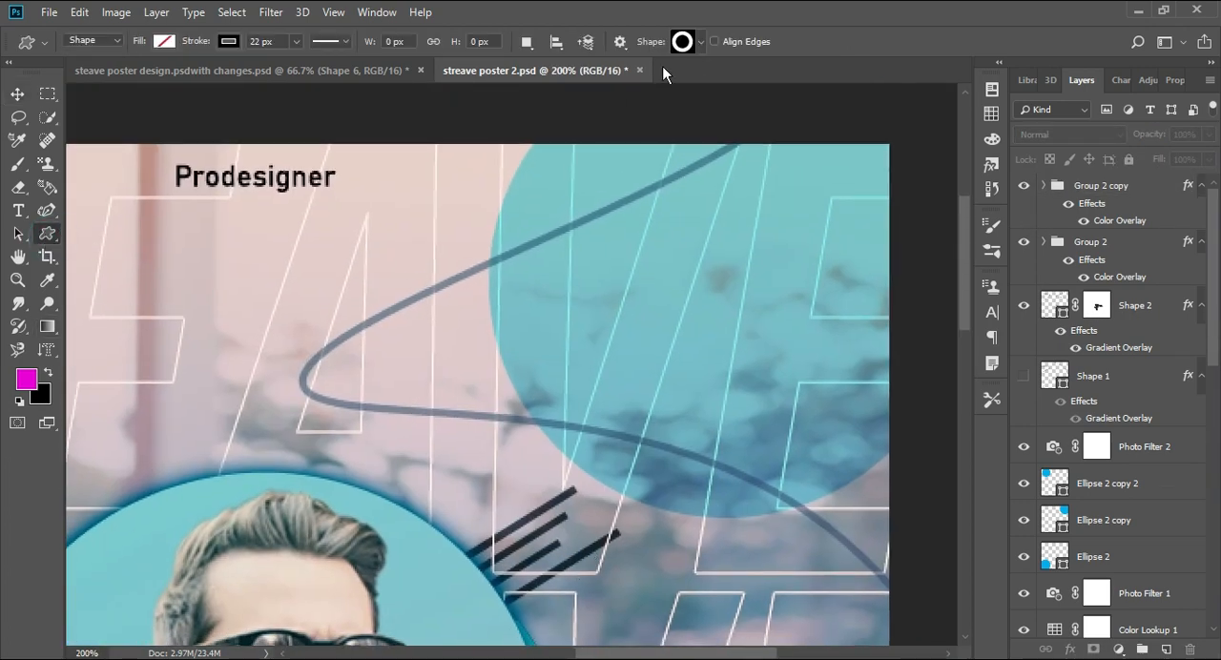
pyautogui.click(691, 41)
pyautogui.scroll(-3, 680, 114)
pyautogui.scroll(-1, 681, 114)
pyautogui.click(595, 125)
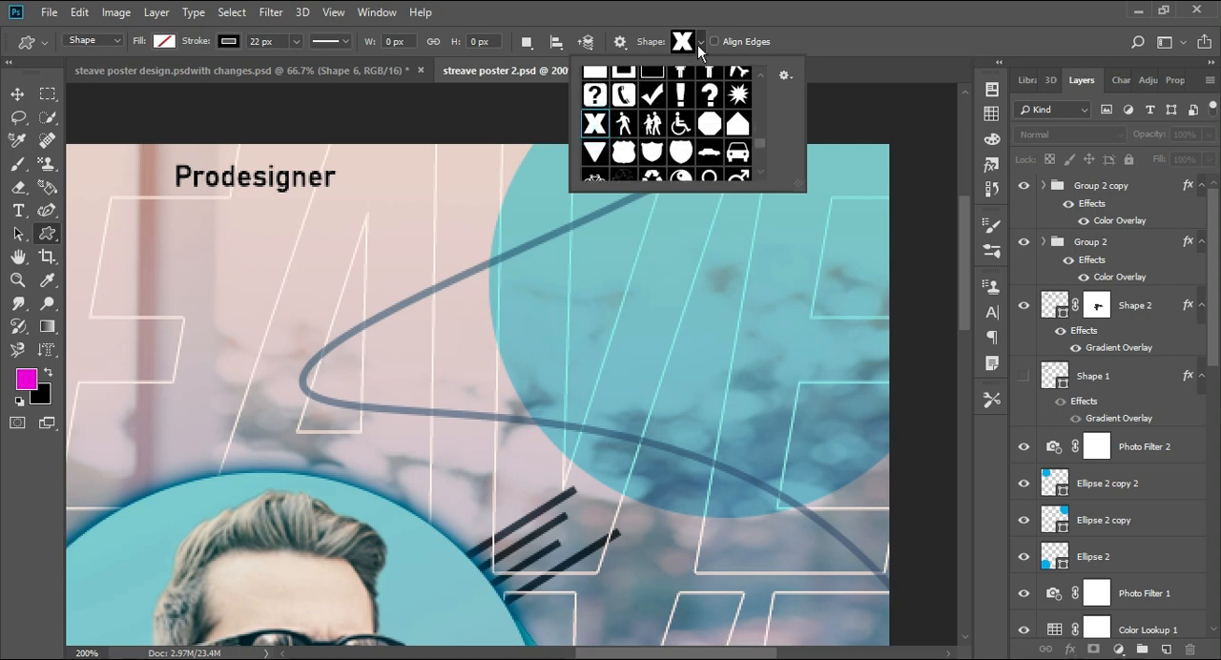
pyautogui.click(699, 43)
pyautogui.moveTo(683, 170); pyautogui.dragTo(636, 215)
# - Set the X shape's stroke colour to dark blue from the colour swatches
pyautogui.click(228, 41)
pyautogui.click(152, 134)
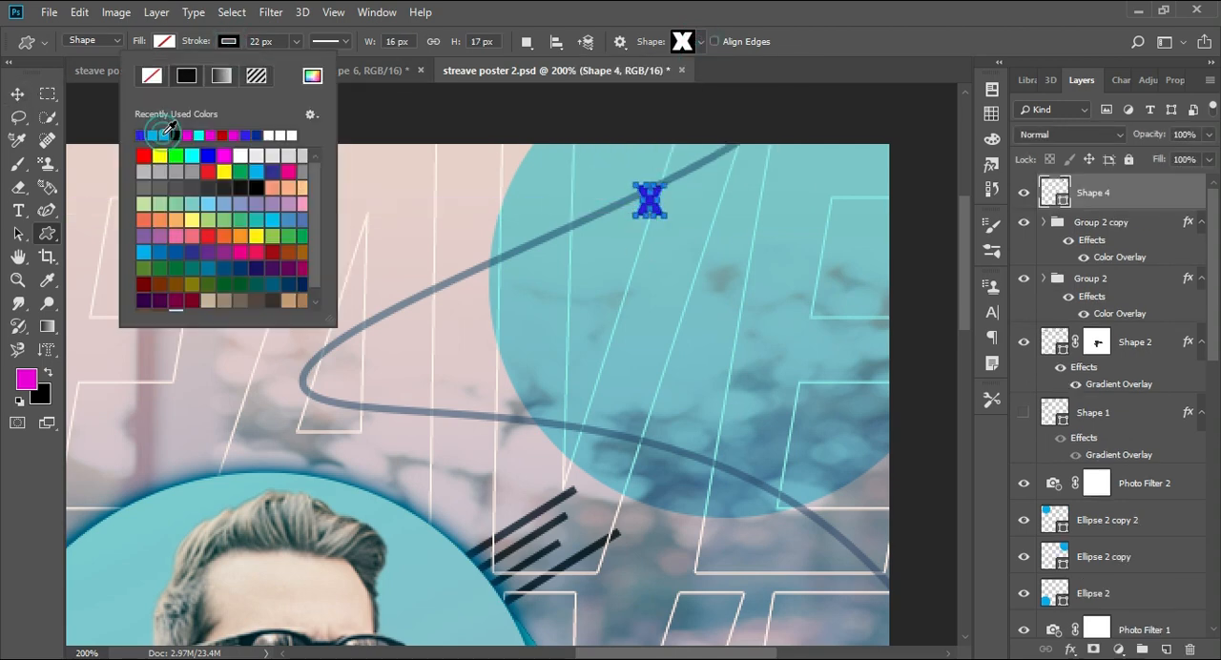
pyautogui.click(256, 173)
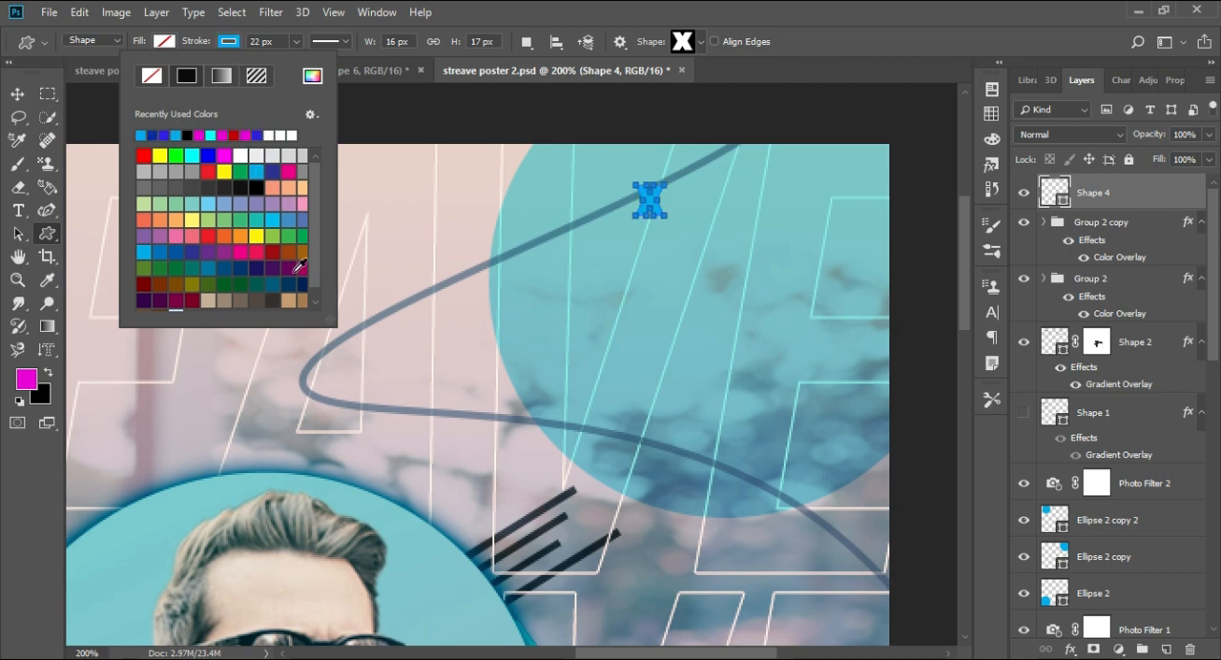
pyautogui.scroll(-1, 295, 265)
pyautogui.click(225, 255)
pyautogui.click(26, 99)
pyautogui.click(601, 131)
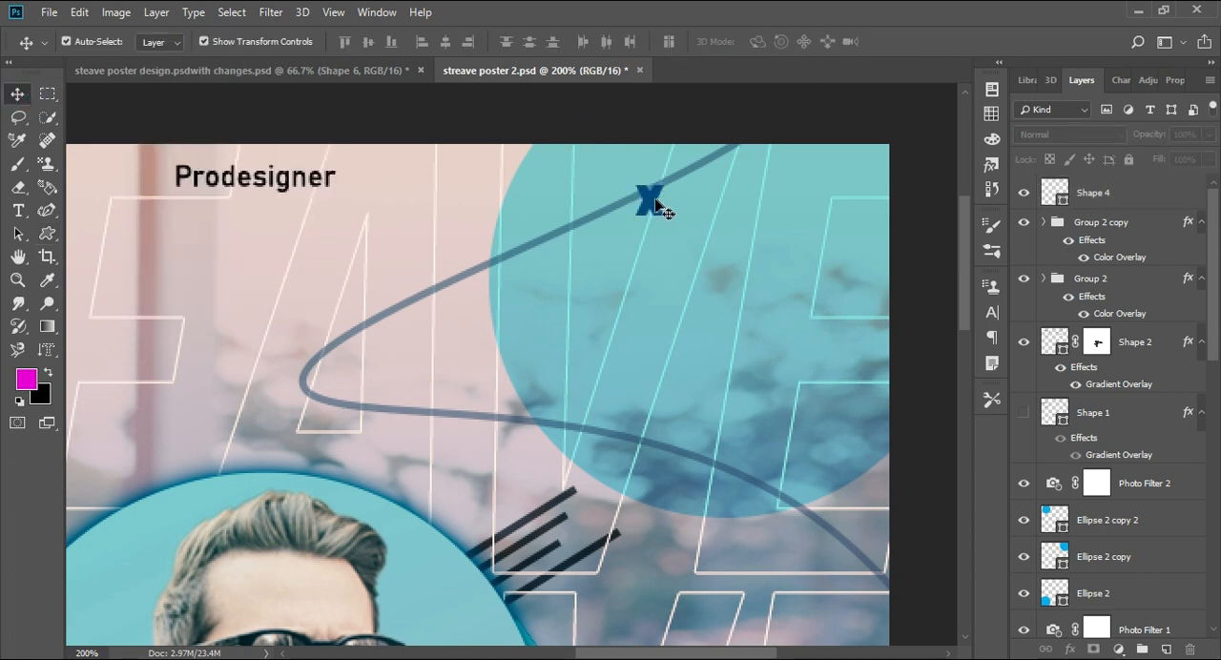
# - Duplicate the X shape three times to form an evenly spaced horizontal row of four on the upper-right circle
pyautogui.click(654, 208)
pyautogui.click(568, 117)
pyautogui.keyDown('alt'); pyautogui.moveTo(651, 208); pyautogui.dragTo(779, 202); pyautogui.keyUp('alt')
pyautogui.click(741, 200)
pyautogui.click(818, 115)
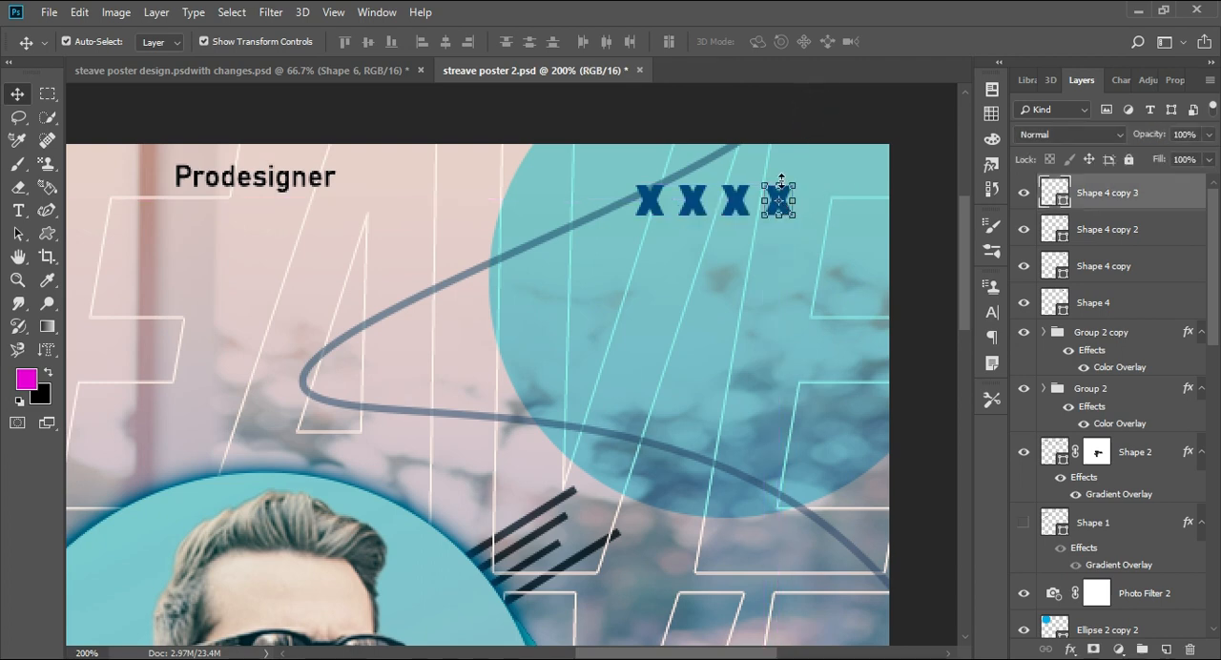
pyautogui.click(787, 121)
# - Group the four X shape layers
pyautogui.keyDown('ctrl'); pyautogui.click(1093, 192); pyautogui.keyUp('ctrl')
pyautogui.keyDown('ctrl'); pyautogui.click(1097, 229); pyautogui.keyUp('ctrl')
pyautogui.keyDown('shift'); pyautogui.click(1093, 302); pyautogui.keyUp('shift')
pyautogui.hotkey('ctrl', 'g')
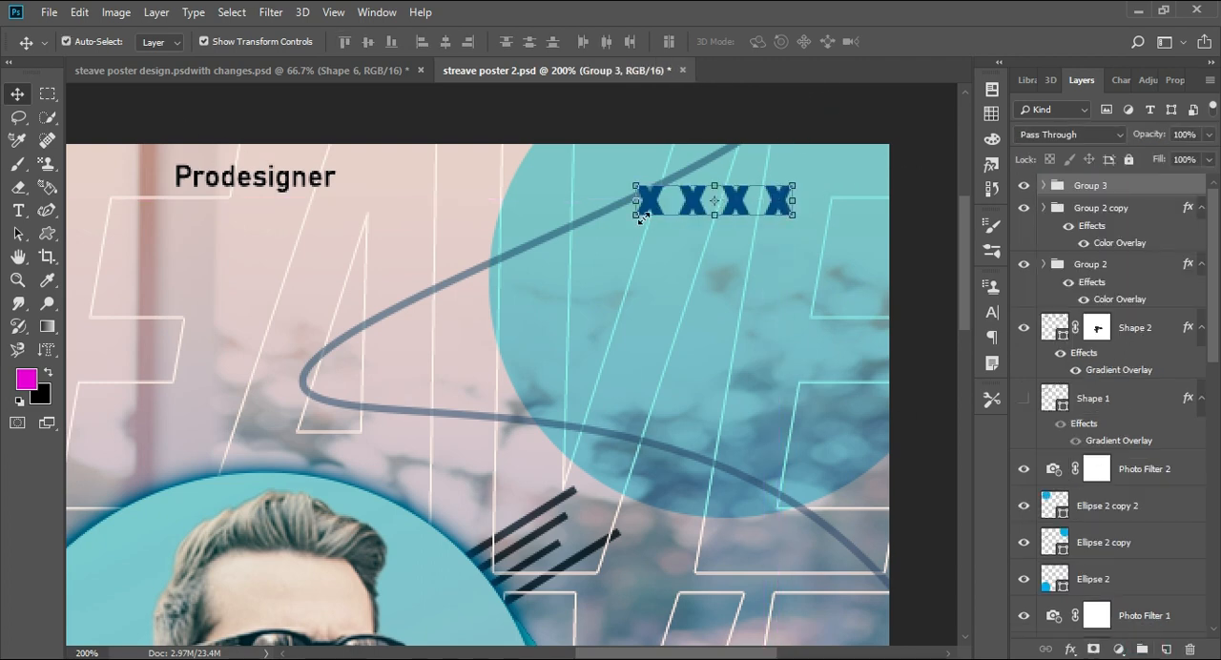
# - Scale the X group to about 64% of its size and place it near the poster's upper-right corner
pyautogui.click(635, 216)
pyautogui.moveTo(671, 202)
pyautogui.mouseDown()
pyautogui.moveTo(725, 193)
pyautogui.moveTo(688, 211)
pyautogui.mouseUp()
pyautogui.hotkey('ctrl', '-')
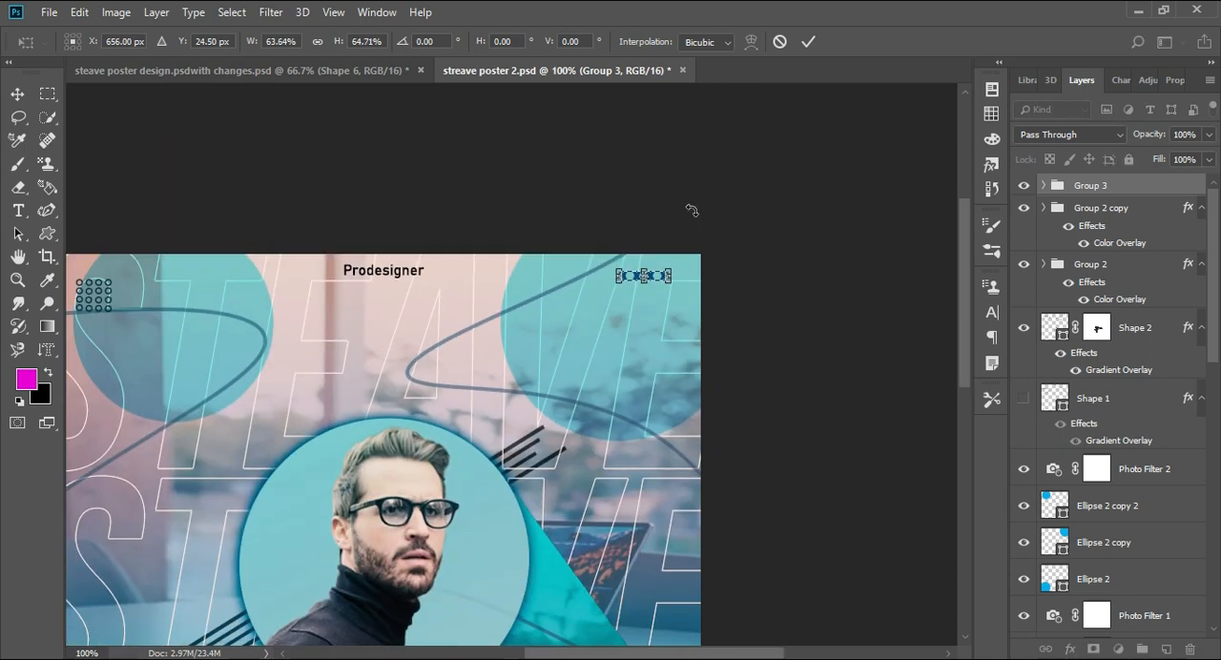
pyautogui.hotkey('ctrl', '-')
pyautogui.press('Return')
pyautogui.click(897, 272)
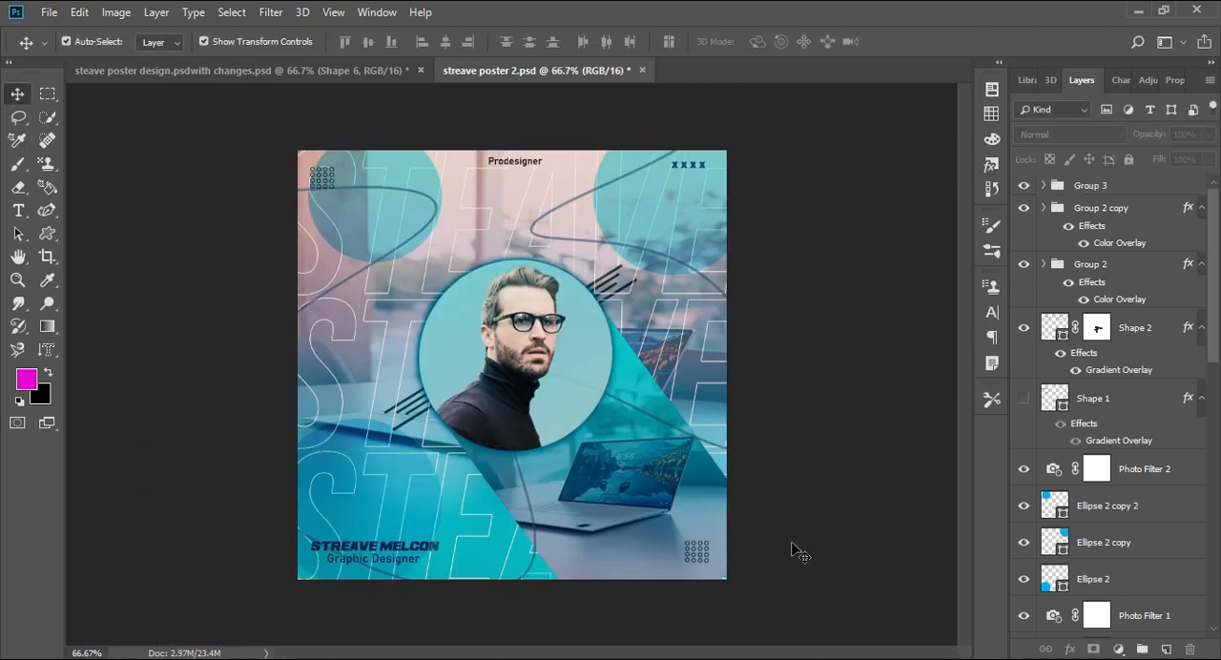
# - Duplicate the X group and move the copy down along the poster's right side to just above the laptop
pyautogui.click(1119, 188)
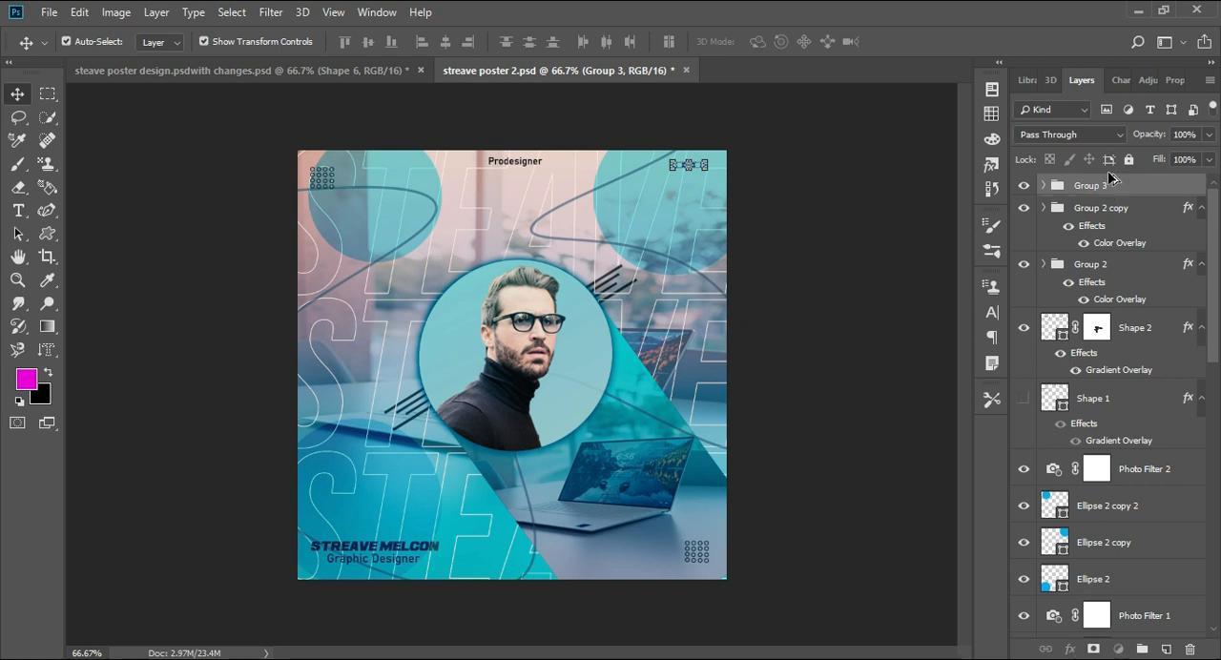
pyautogui.hotkey('ctrl', 'j')
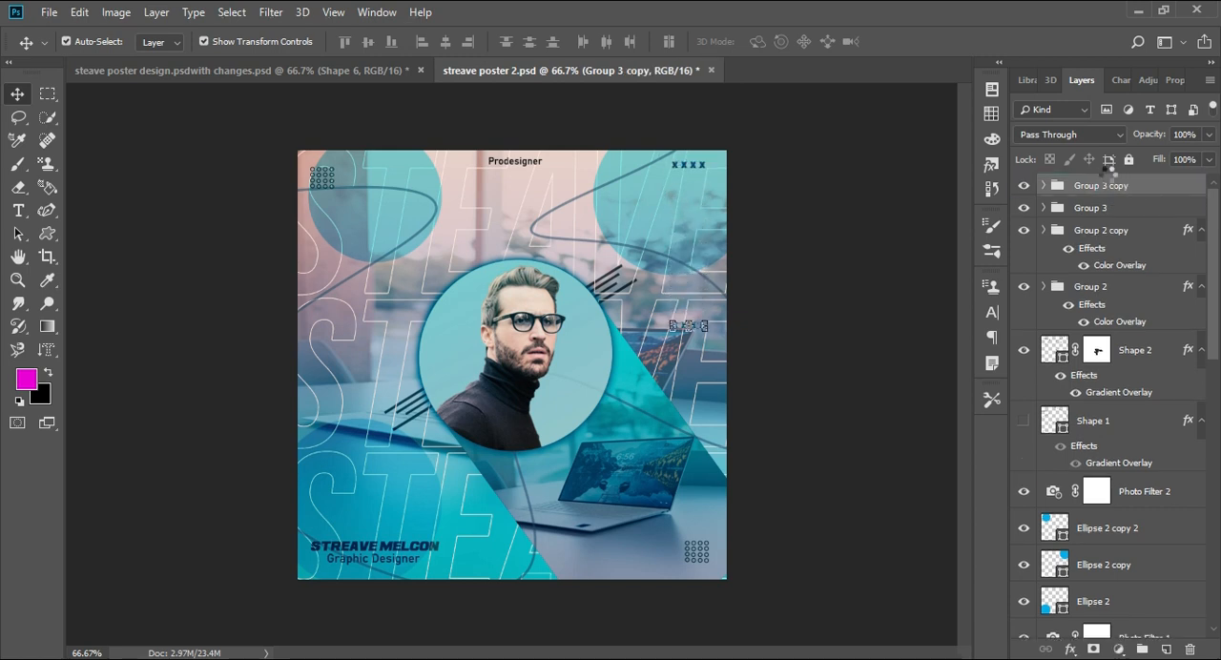
pyautogui.moveTo(687, 350); pyautogui.dragTo(688, 372)
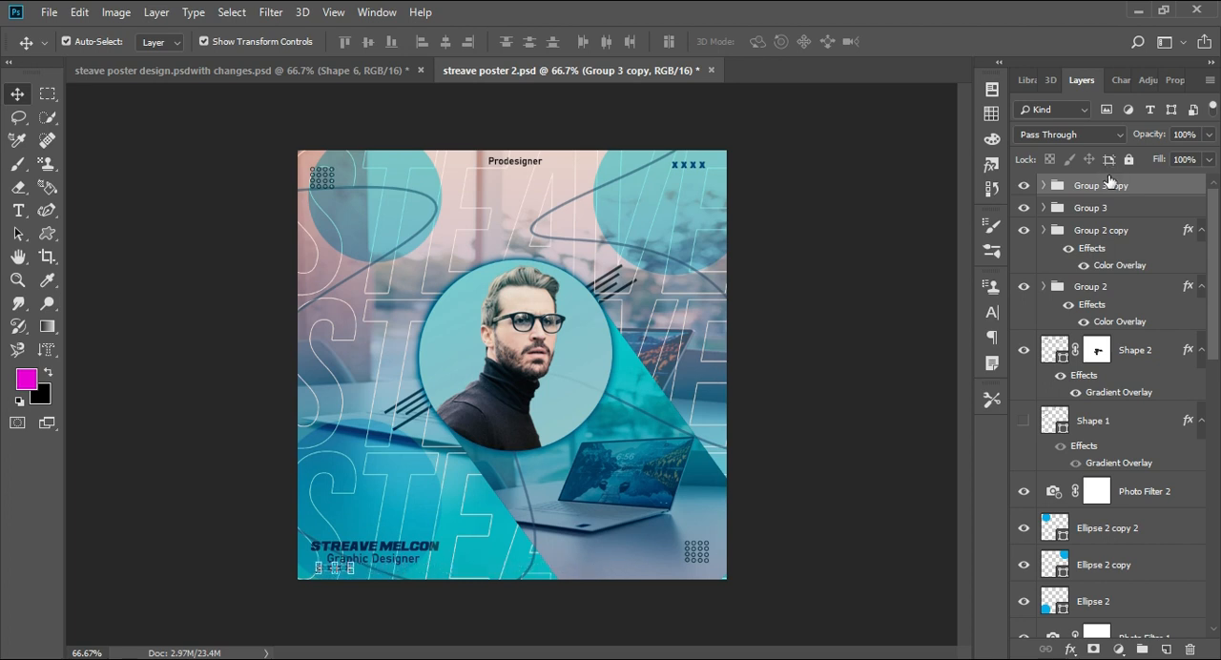
# - Hide the Levels 1 adjustment layer and toggle the Curves 1 adjustment off and on to compare its effect
pyautogui.click(792, 234)
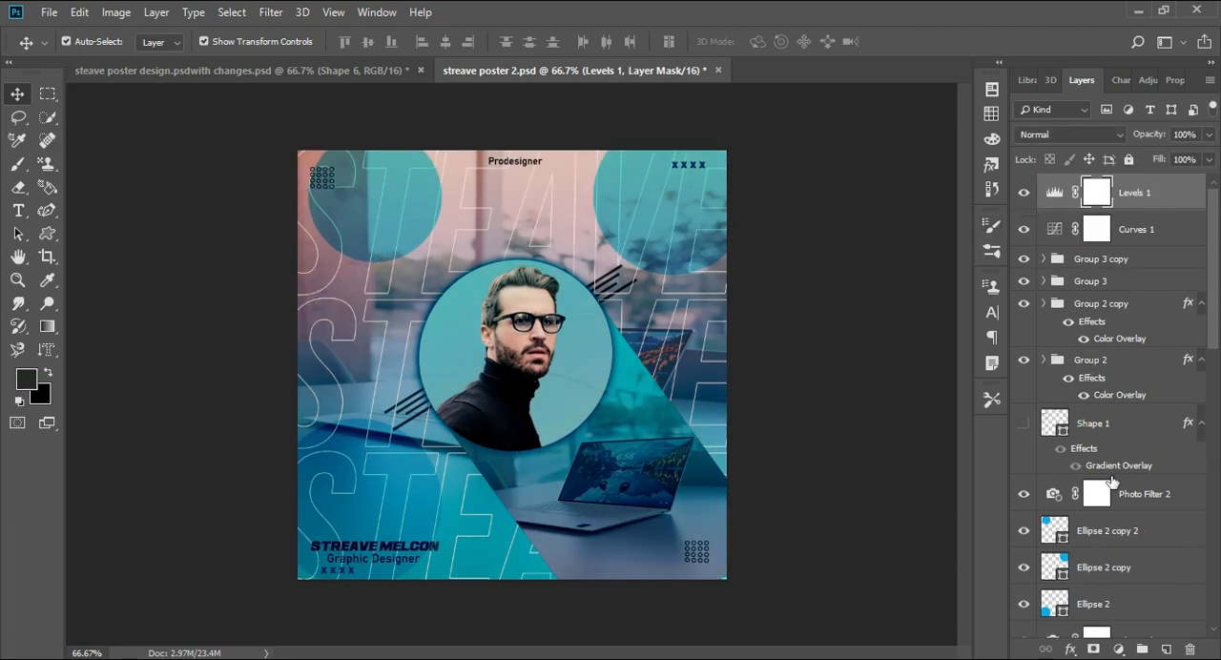
pyautogui.click(1119, 648)
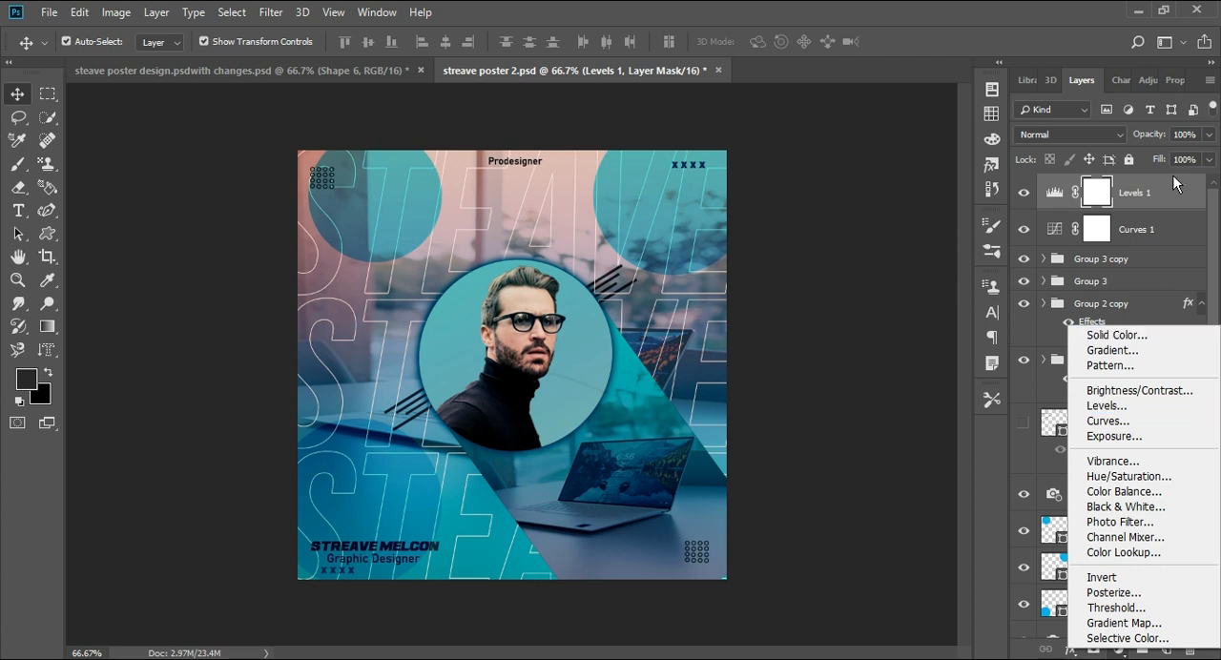
pyautogui.click(1180, 199)
pyautogui.click(1021, 194)
pyautogui.click(1028, 229)
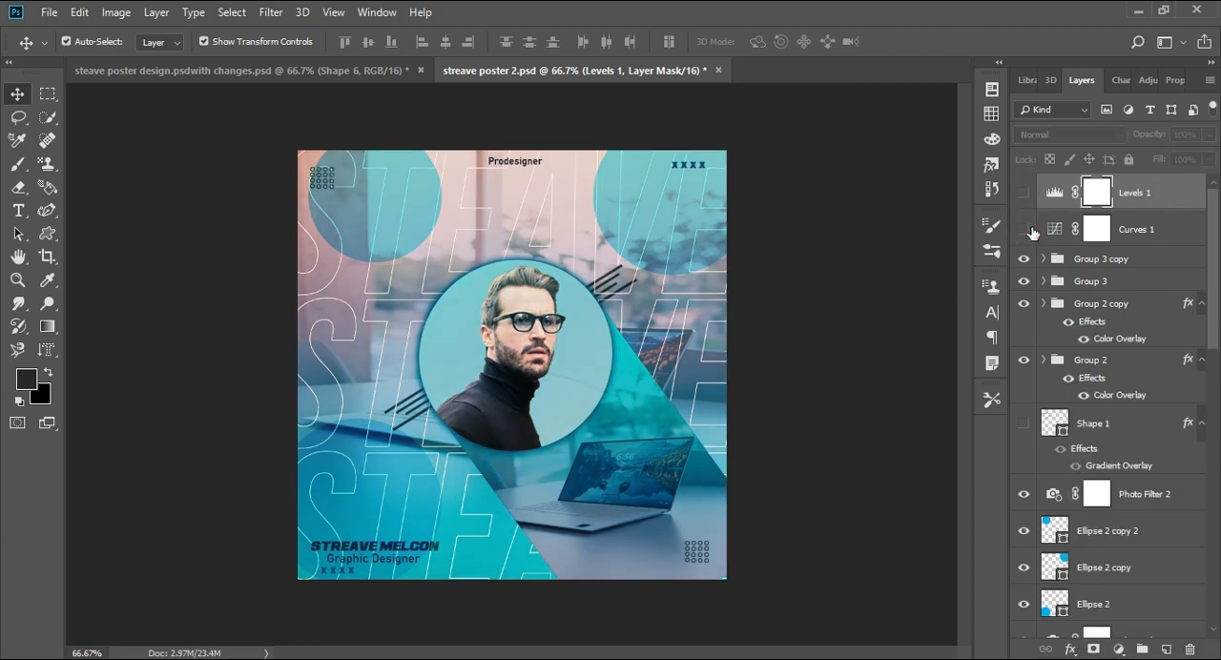
pyautogui.click(1024, 229)
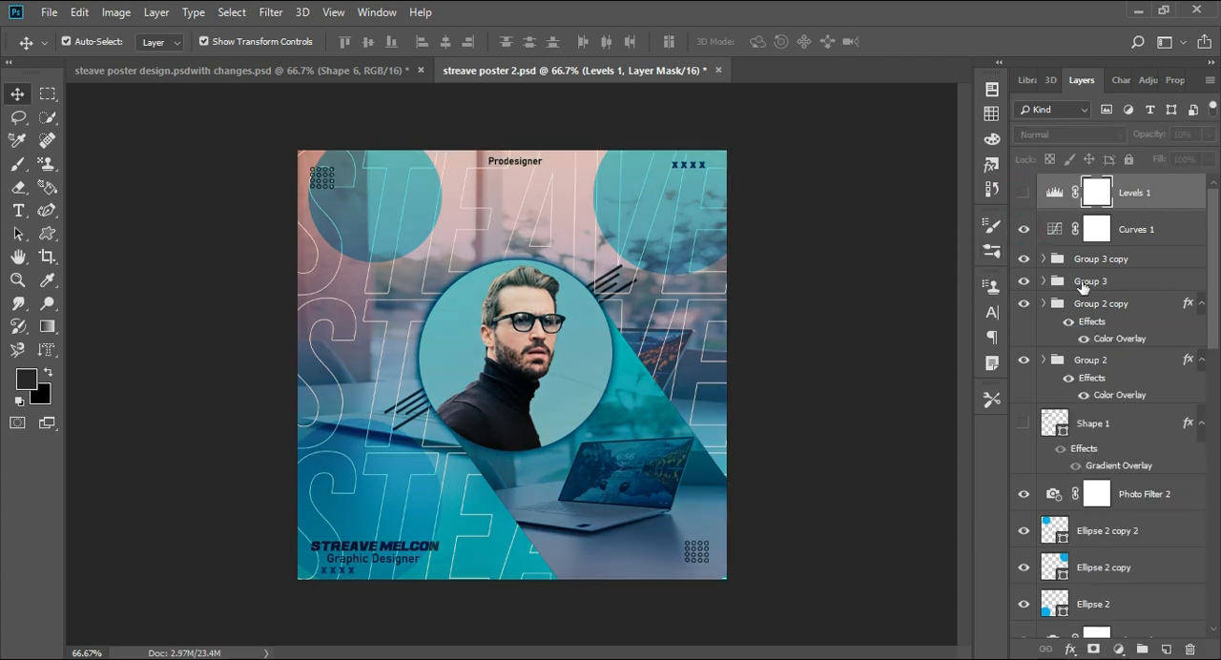
# - Add a new Levels adjustment above Levels 1 with input black level 18 and white level 251
pyautogui.click(1116, 650)
pyautogui.click(1118, 395)
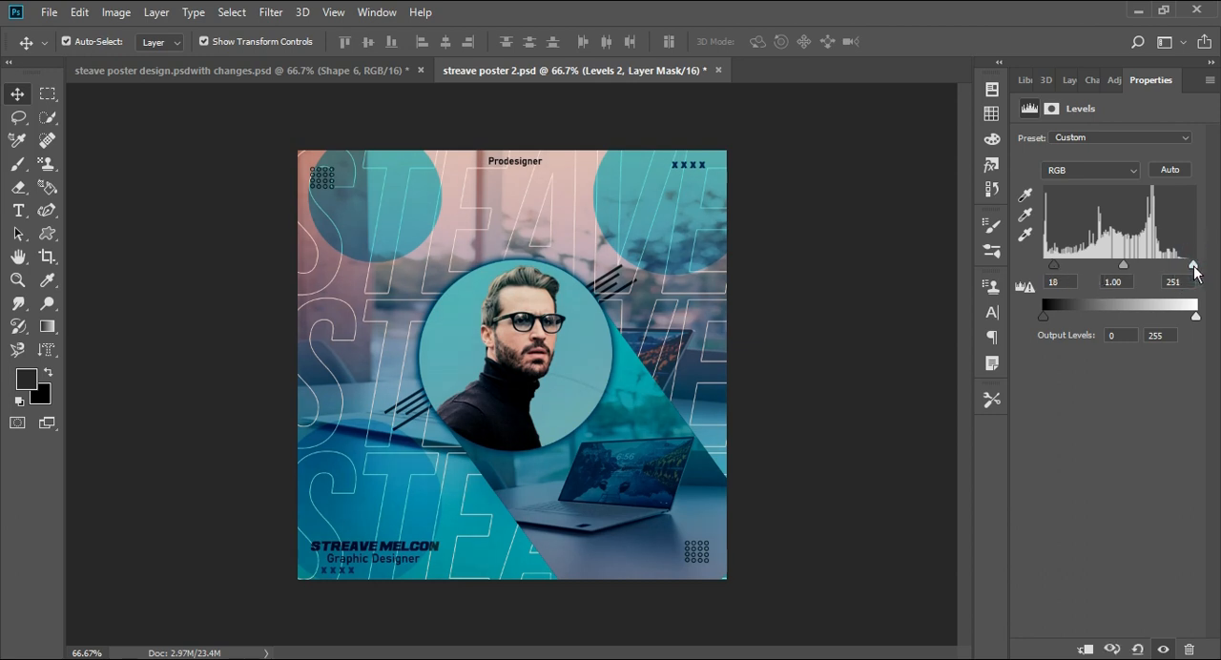
pyautogui.click(1066, 86)
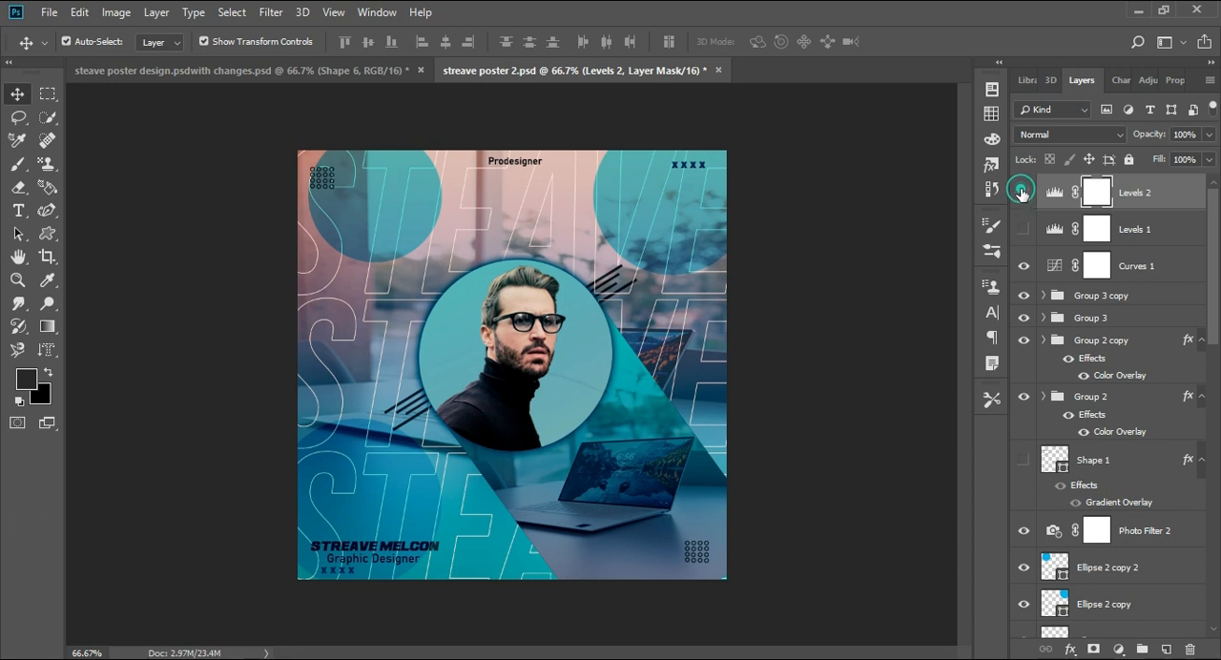
pyautogui.click(1022, 194)
pyautogui.click(1021, 193)
# - Add a second Curves adjustment directly above Curves 1, with an RGB curve point at input 177 and output 167
pyautogui.click(1150, 267)
pyautogui.click(1174, 82)
pyautogui.click(1067, 83)
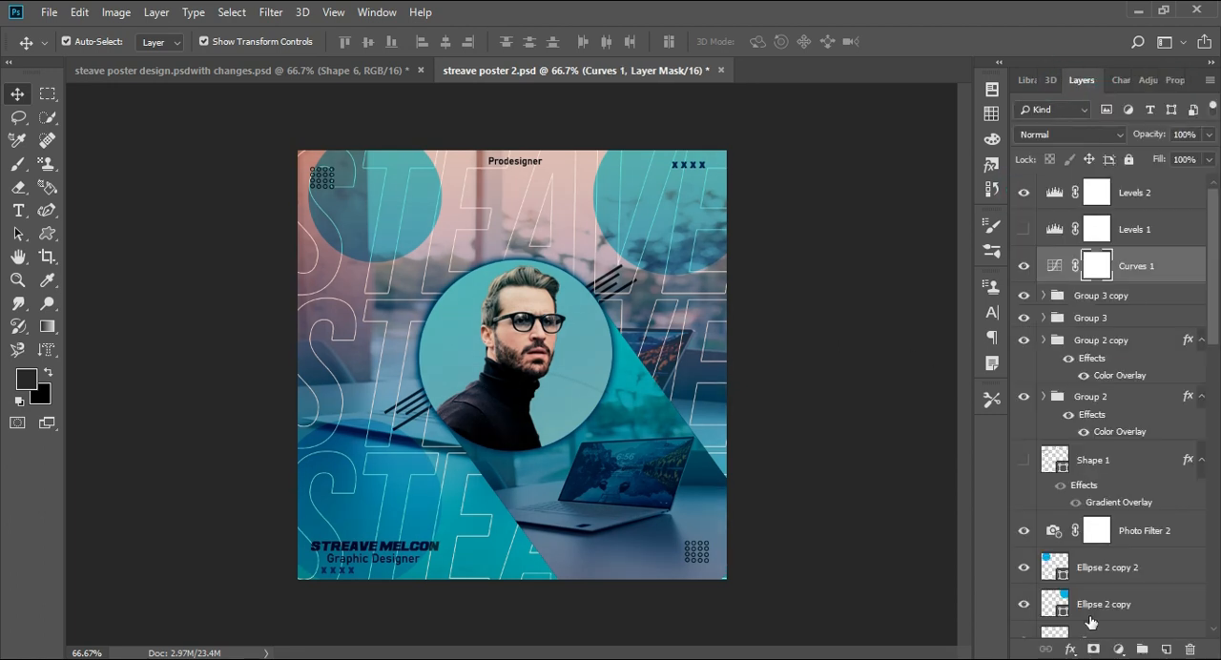
pyautogui.click(1118, 649)
pyautogui.click(1099, 416)
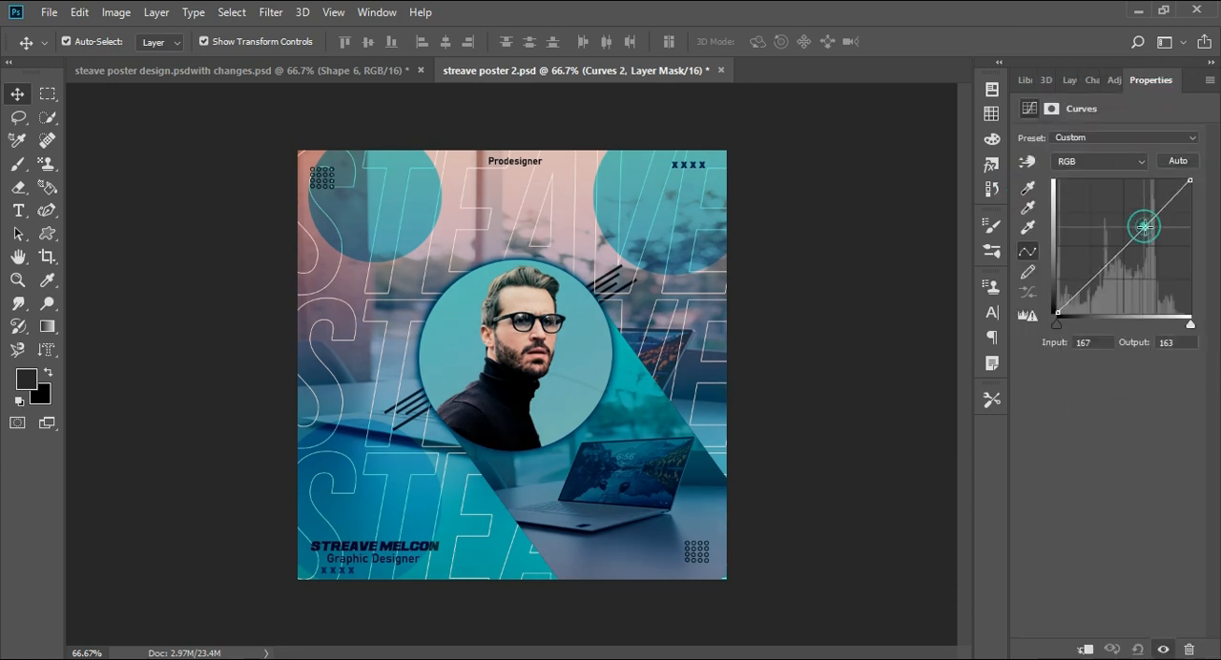
pyautogui.moveTo(1143, 226); pyautogui.dragTo(1154, 229)
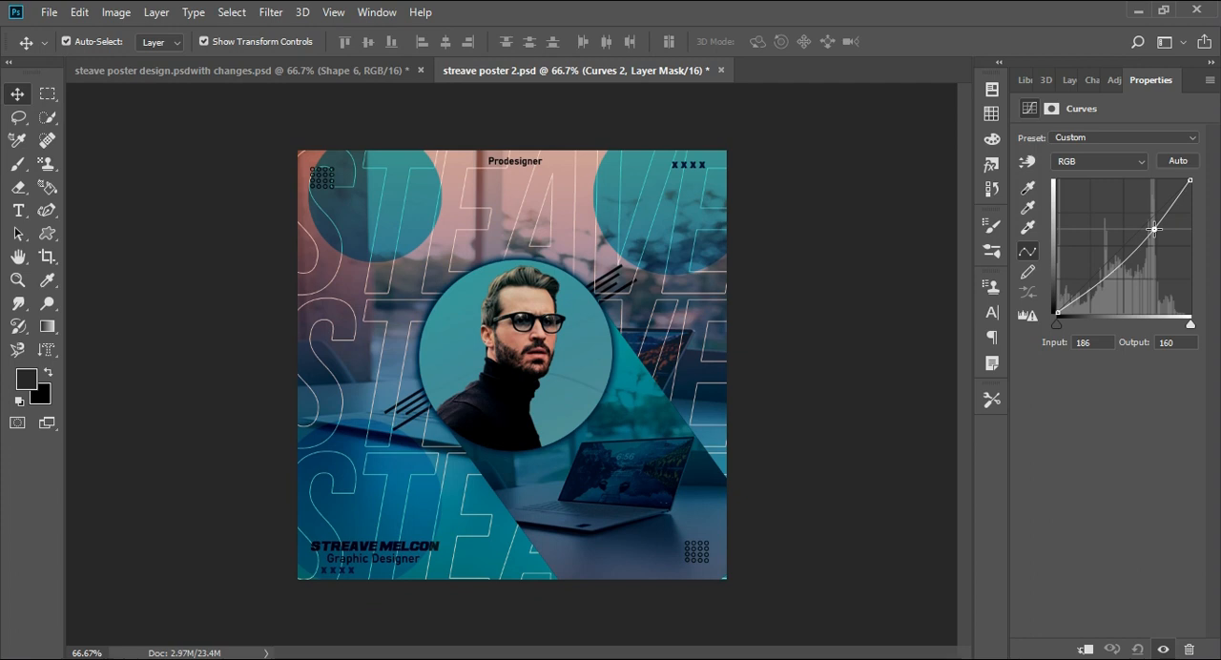
pyautogui.moveTo(1154, 229); pyautogui.dragTo(1149, 226)
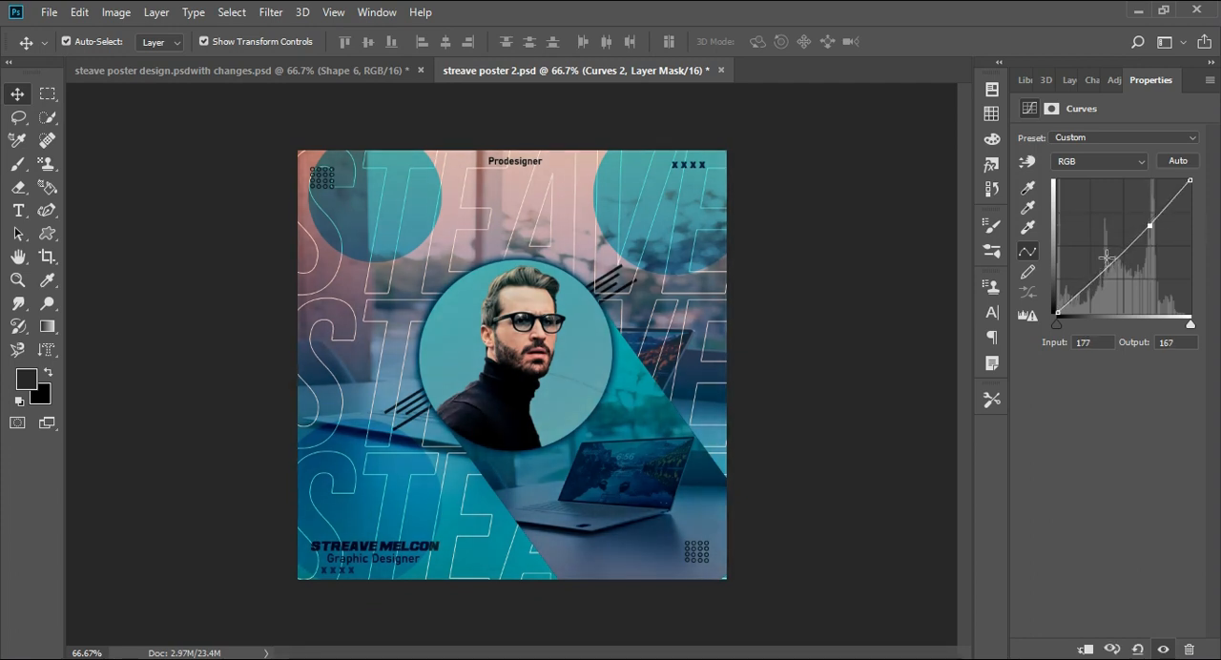
# - Compare the poster with and without the Levels 2 adjustment and examine the overall color grading at several magnifications
pyautogui.click(1066, 82)
pyautogui.click(1025, 193)
pyautogui.click(1024, 193)
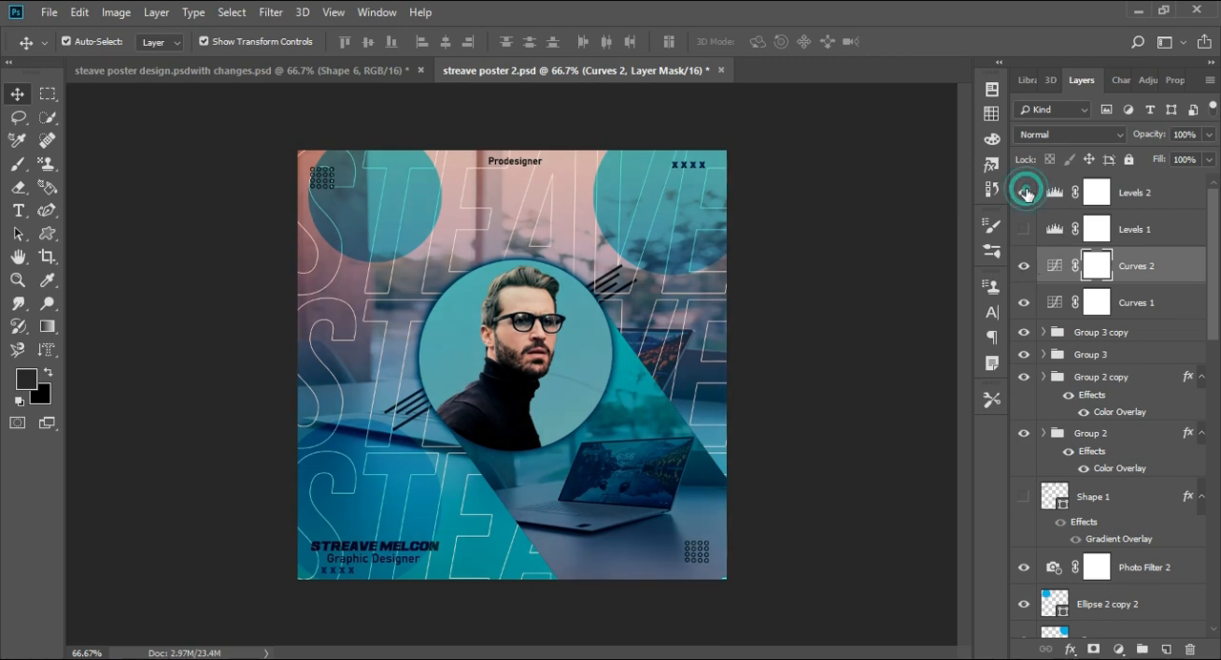
pyautogui.hotkey('ctrl', '-')
pyautogui.hotkey('ctrl', '-')
pyautogui.hotkey('ctrl', '+')
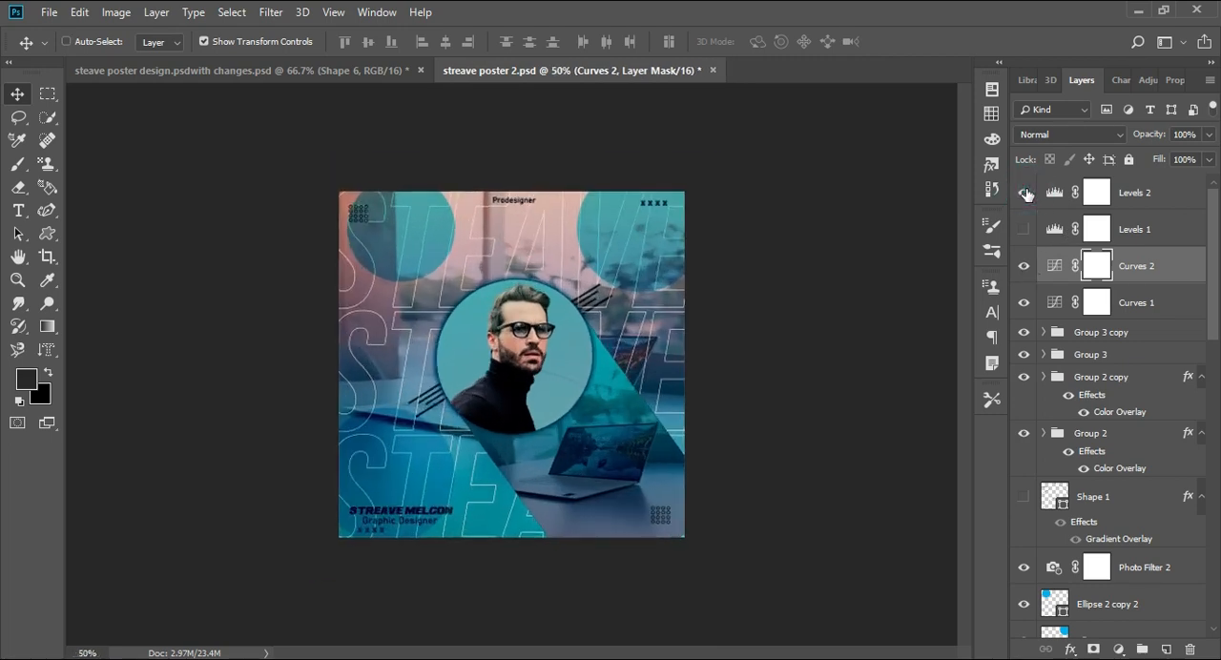
pyautogui.hotkey('ctrl', '+')
pyautogui.hotkey('ctrl', '+')
pyautogui.hotkey('ctrl', '-')
pyautogui.hotkey('ctrl', '-')
pyautogui.hotkey('ctrl', '+')
pyautogui.hotkey('ctrl', '+')
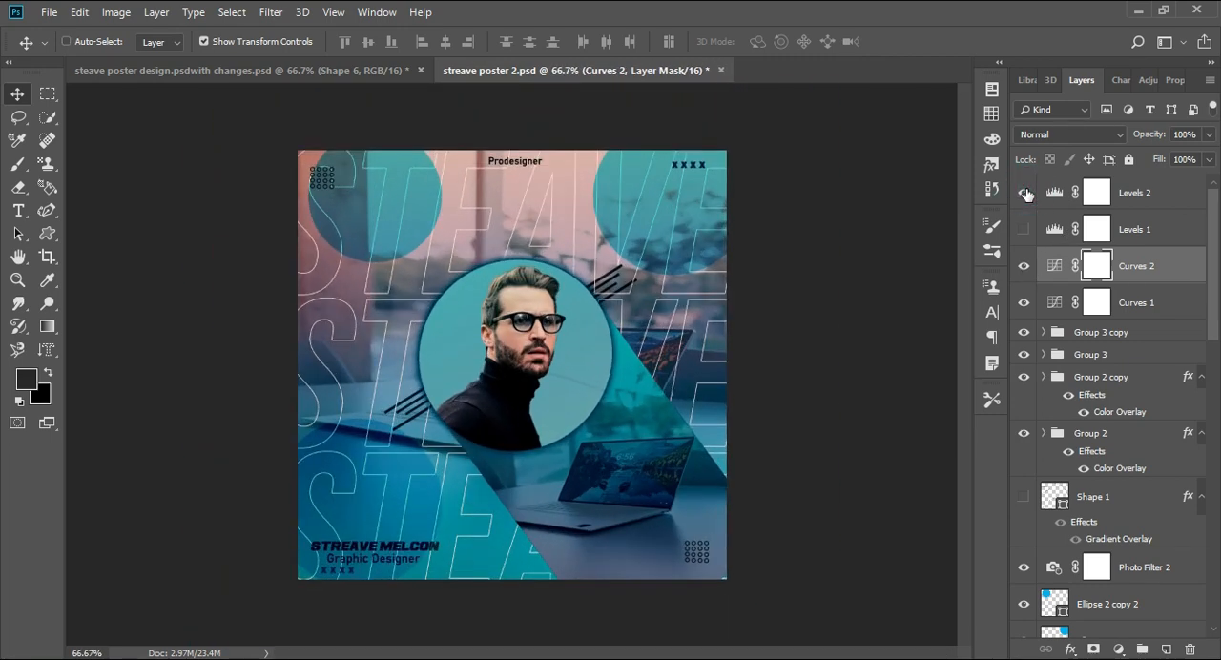
pyautogui.hotkey('ctrl', '+')
pyautogui.hotkey('ctrl', '-')
pyautogui.hotkey('ctrl', '-')
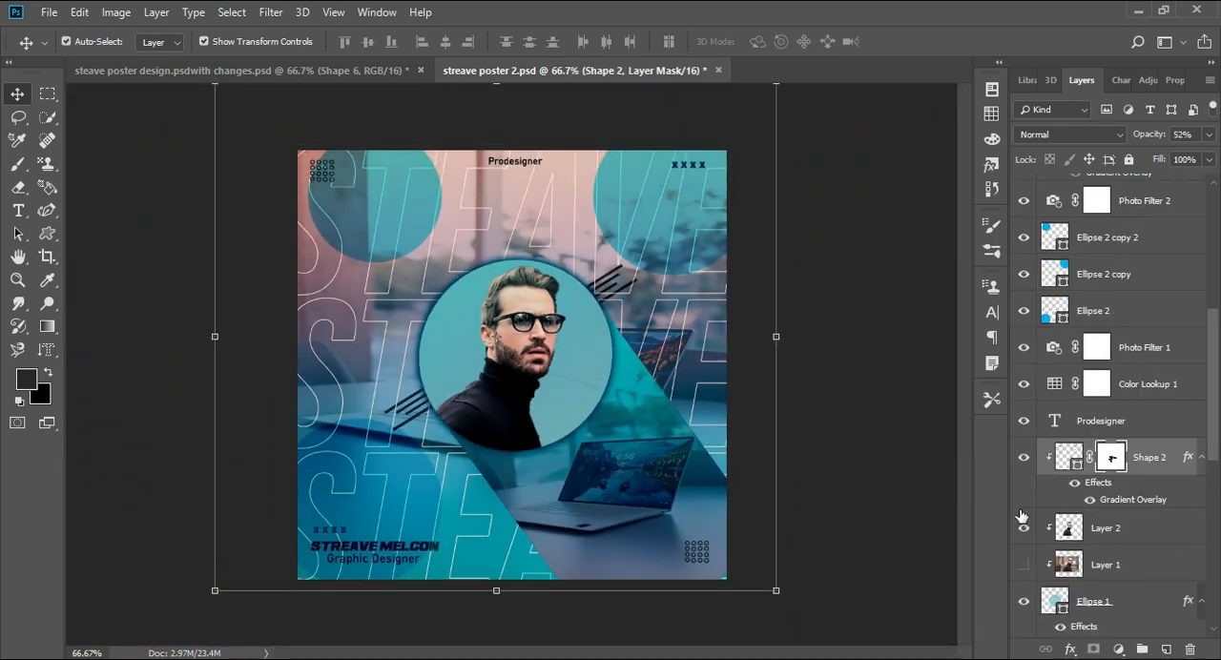
# - Release the wavy-curve layer Shape 2 from its clipping mask above Layer 2 and deselect all layers
pyautogui.scroll(-1, 1159, 427)
pyautogui.press('ctrl')
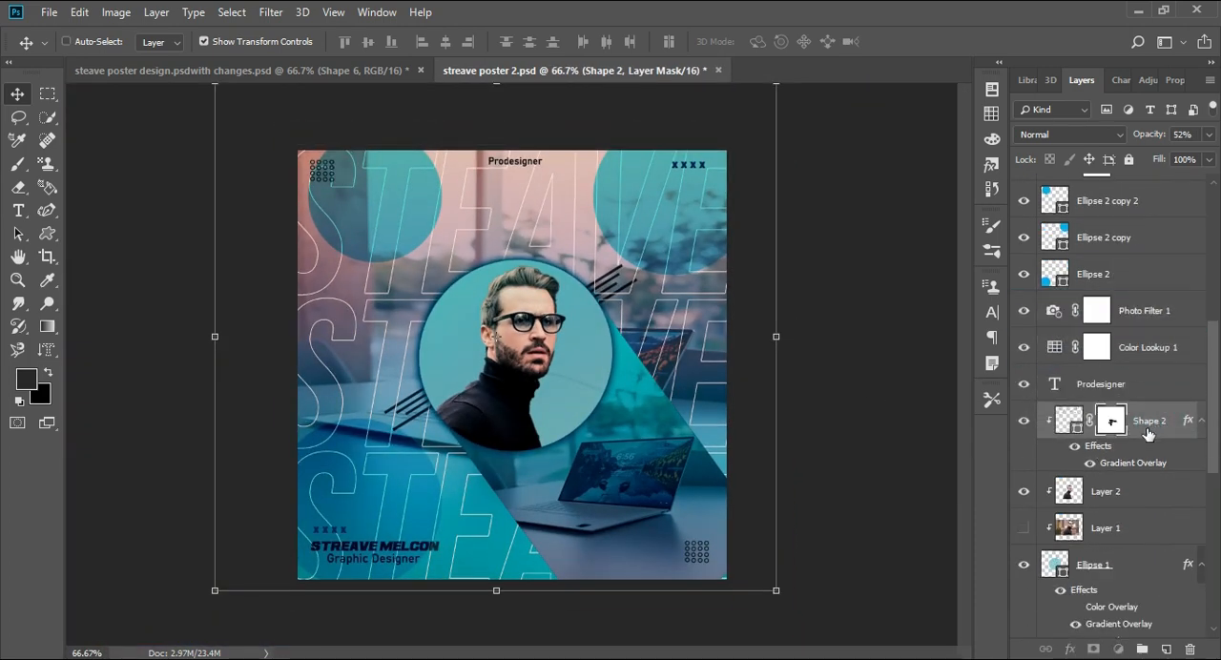
pyautogui.keyDown('alt'); pyautogui.click(1145, 401); pyautogui.keyUp('alt')
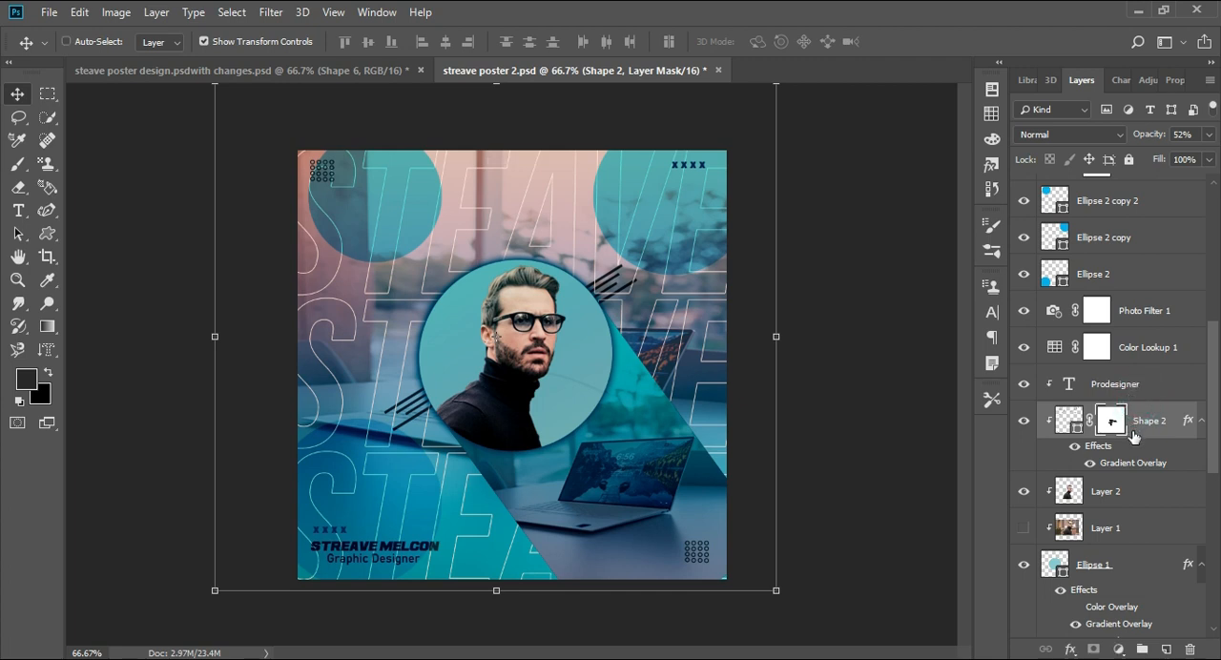
pyautogui.keyDown('alt'); pyautogui.click(1137, 474); pyautogui.keyUp('alt')
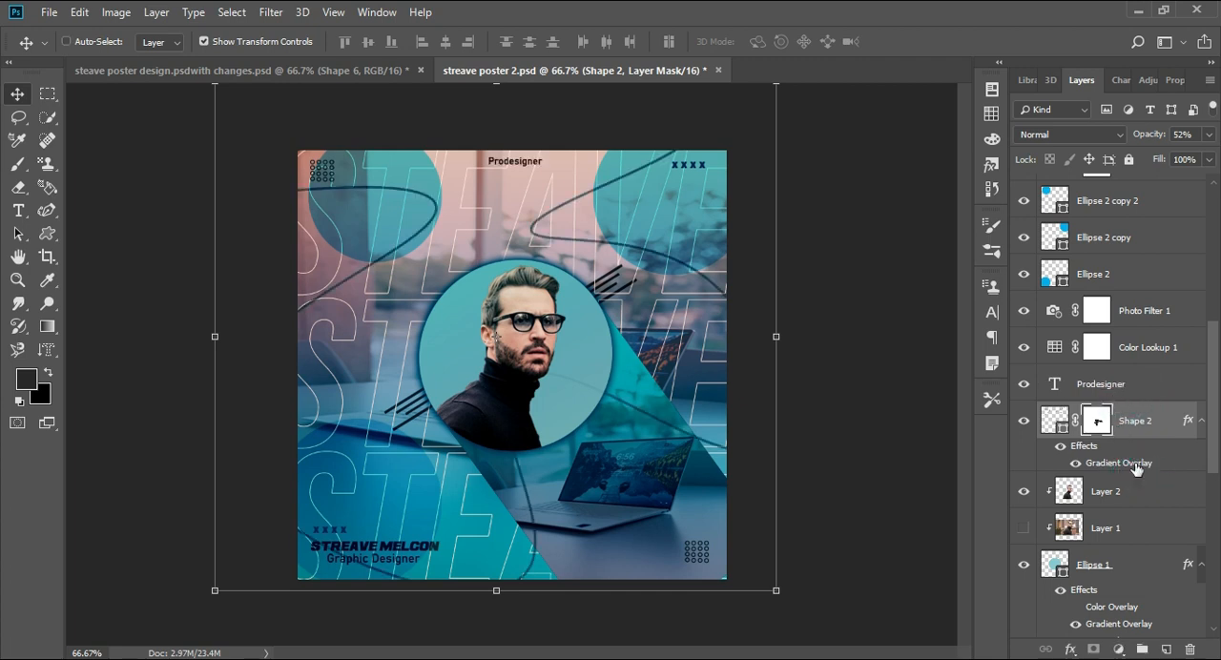
pyautogui.click(884, 367)
pyautogui.hotkey('ctrl', '-')
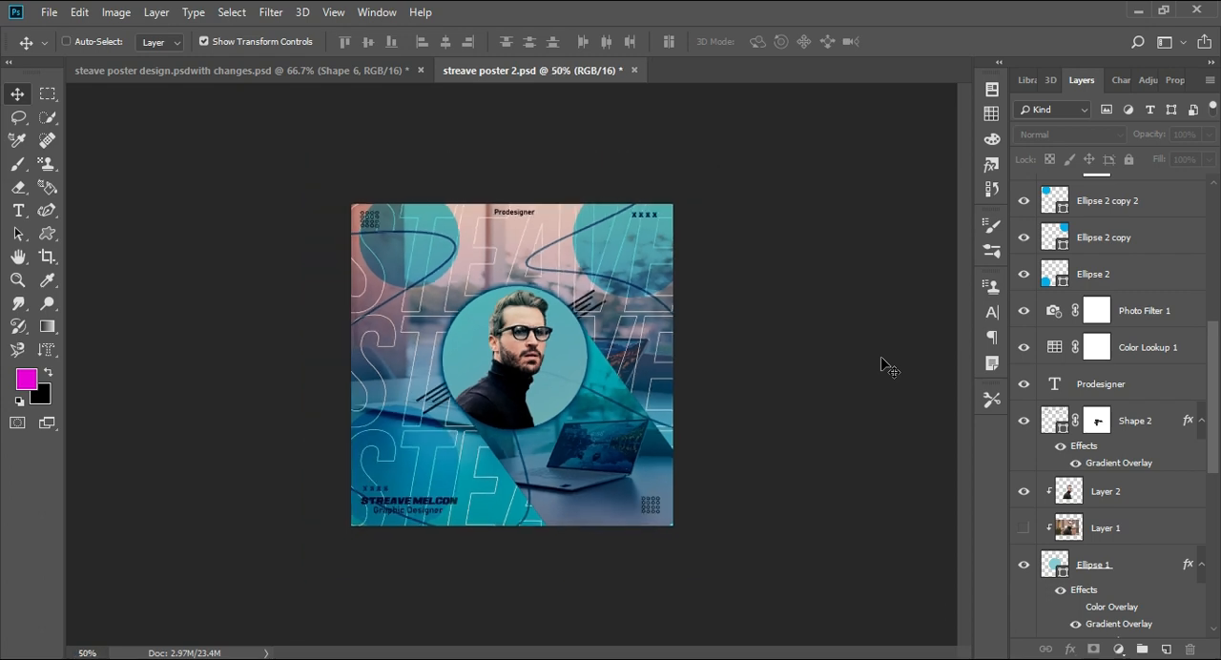
pyautogui.hotkey('ctrl', '+')
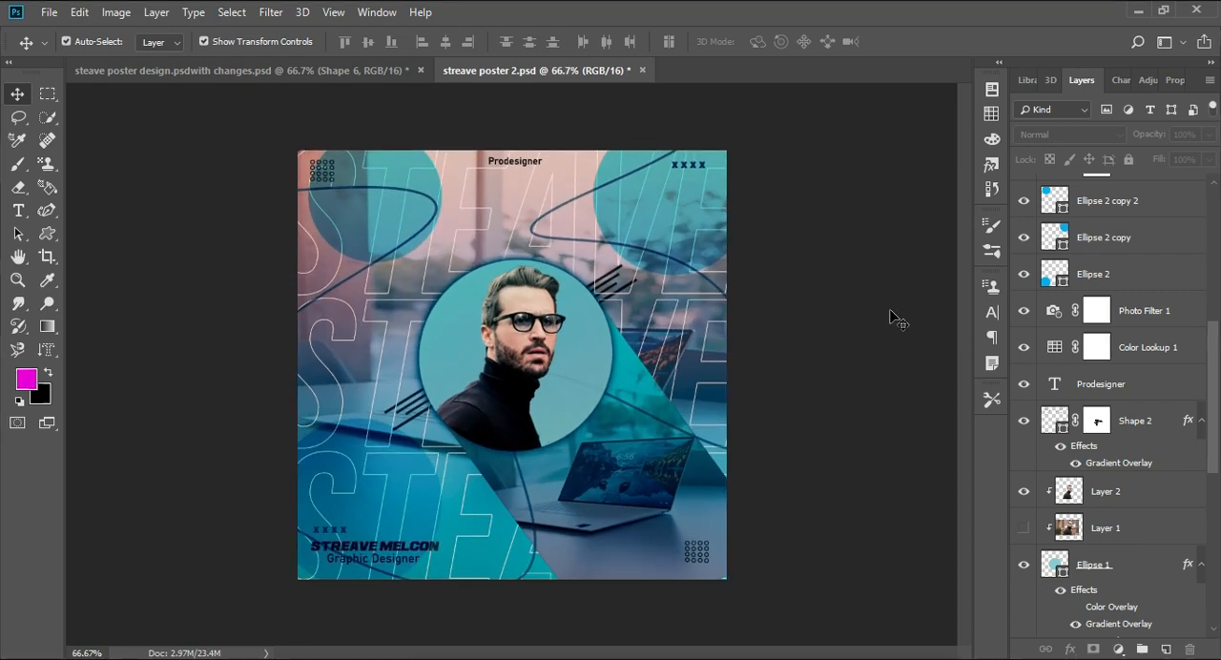